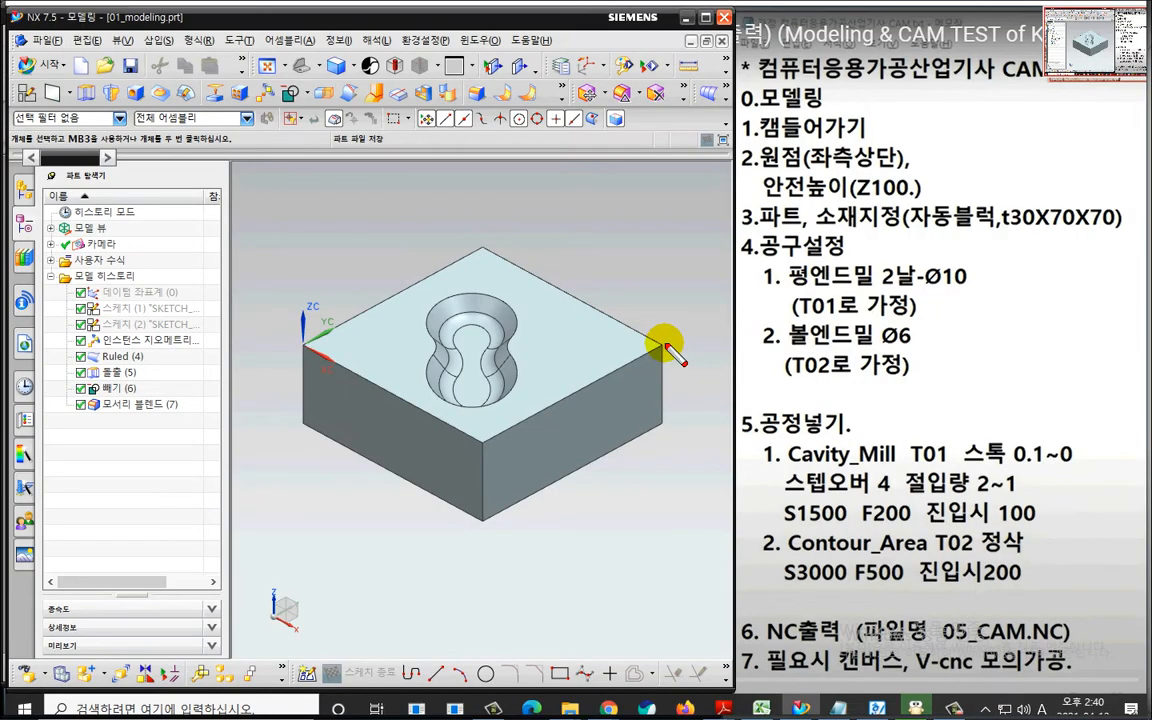
# Switch the block part from Modeling to the Manufacturing application.
pyautogui.moveTo(656, 338)
pyautogui.mouseDown()
pyautogui.moveTo(682, 412)
pyautogui.moveTo(667, 422)
pyautogui.mouseUp()
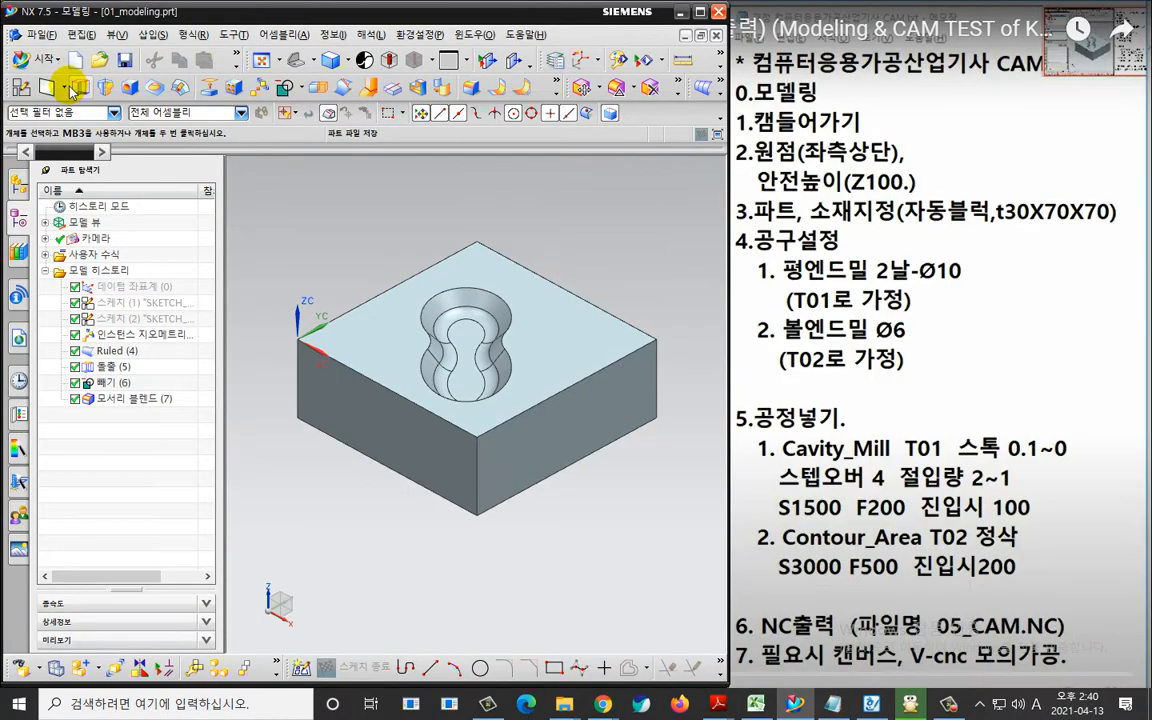
pyautogui.click(51, 66)
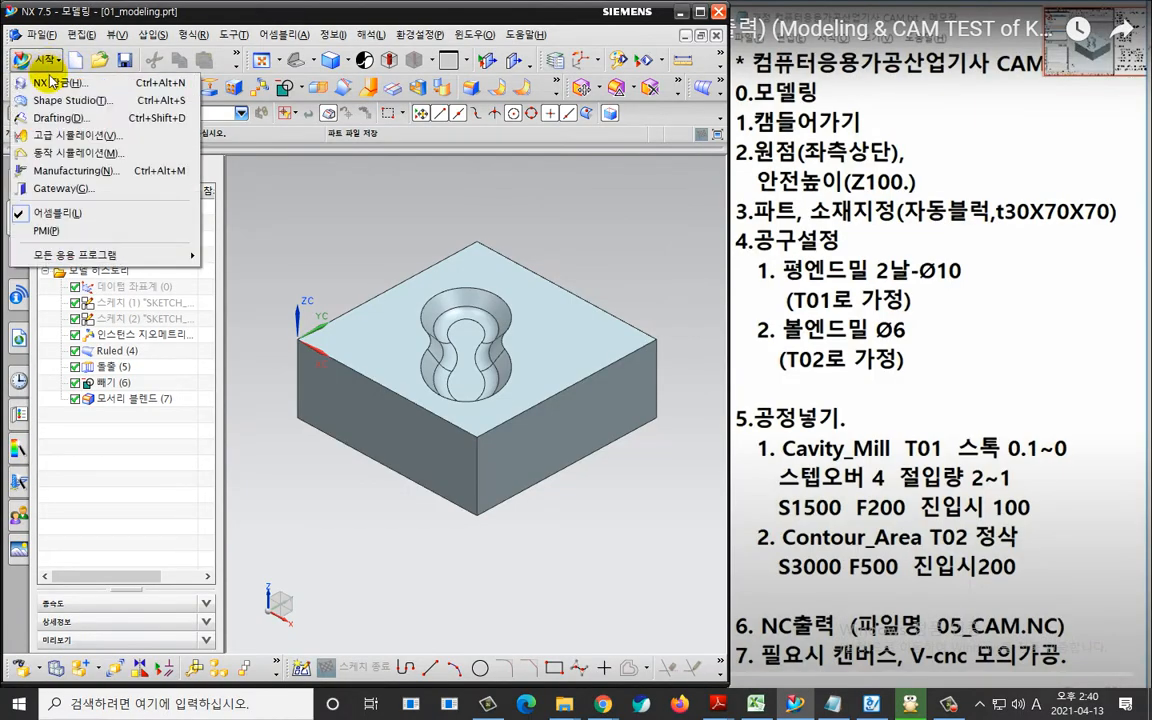
pyautogui.click(90, 175)
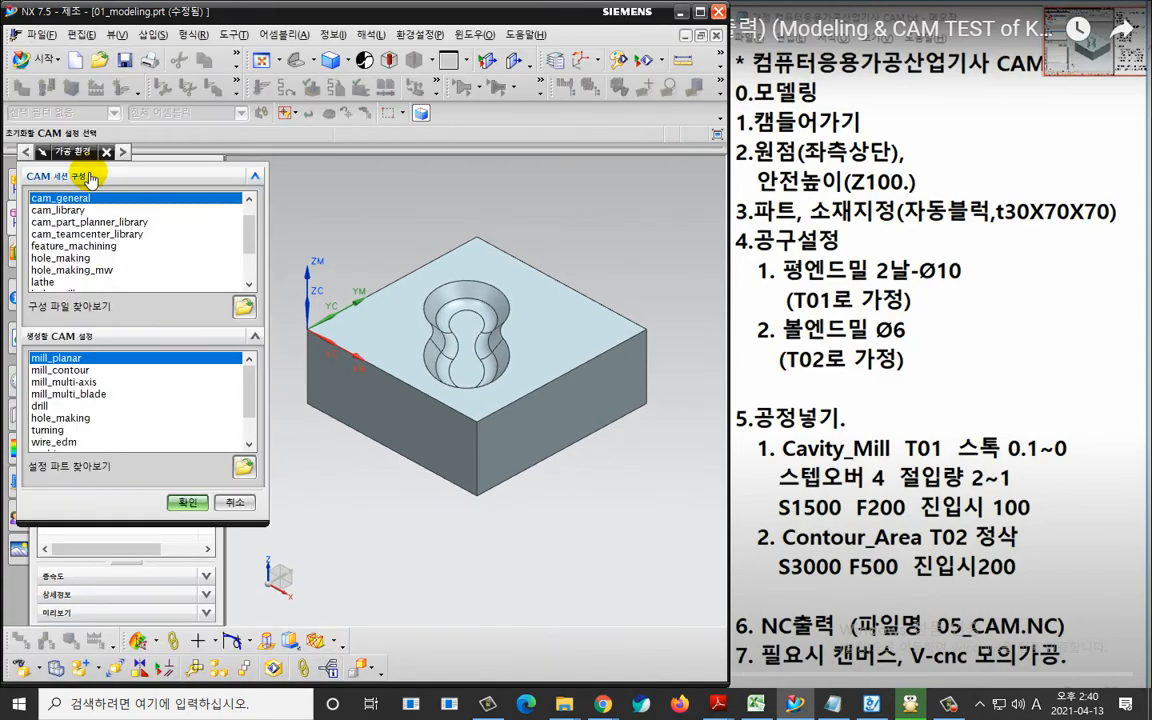
pyautogui.hotkey('ctrl', '2')
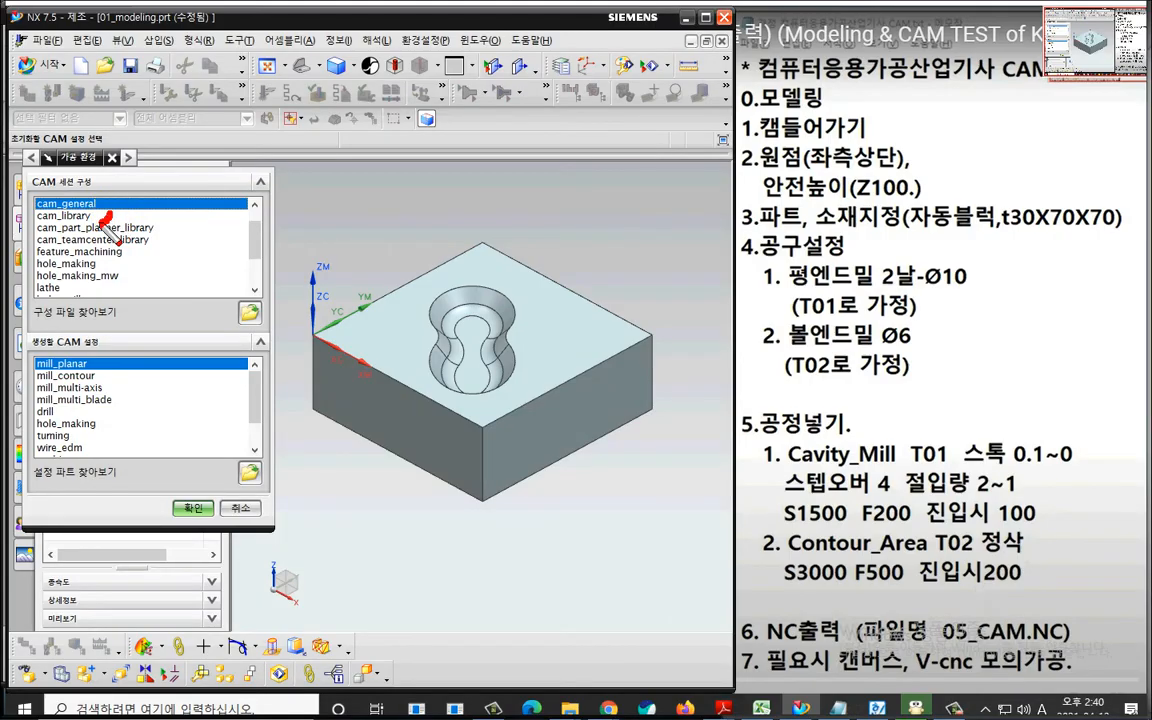
pyautogui.moveTo(110, 213)
pyautogui.mouseDown()
pyautogui.moveTo(37, 211)
pyautogui.moveTo(95, 178)
pyautogui.moveTo(112, 214)
pyautogui.mouseUp()
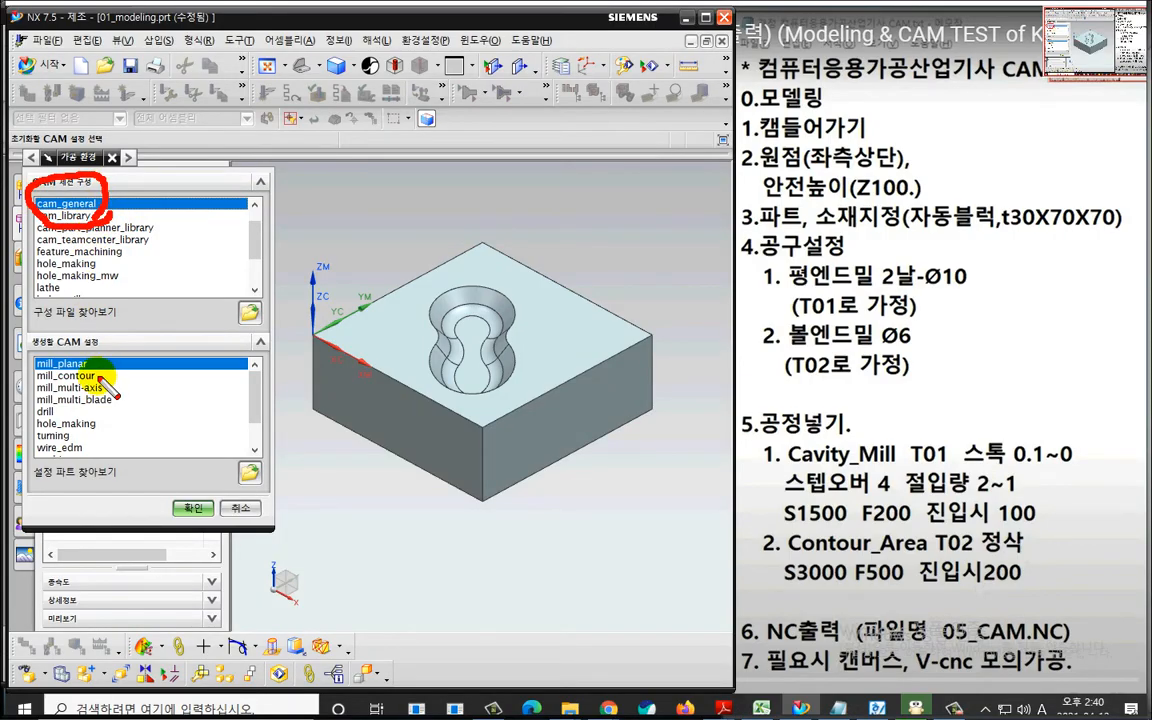
pyautogui.moveTo(97, 383); pyautogui.dragTo(62, 400)
pyautogui.press('Escape')
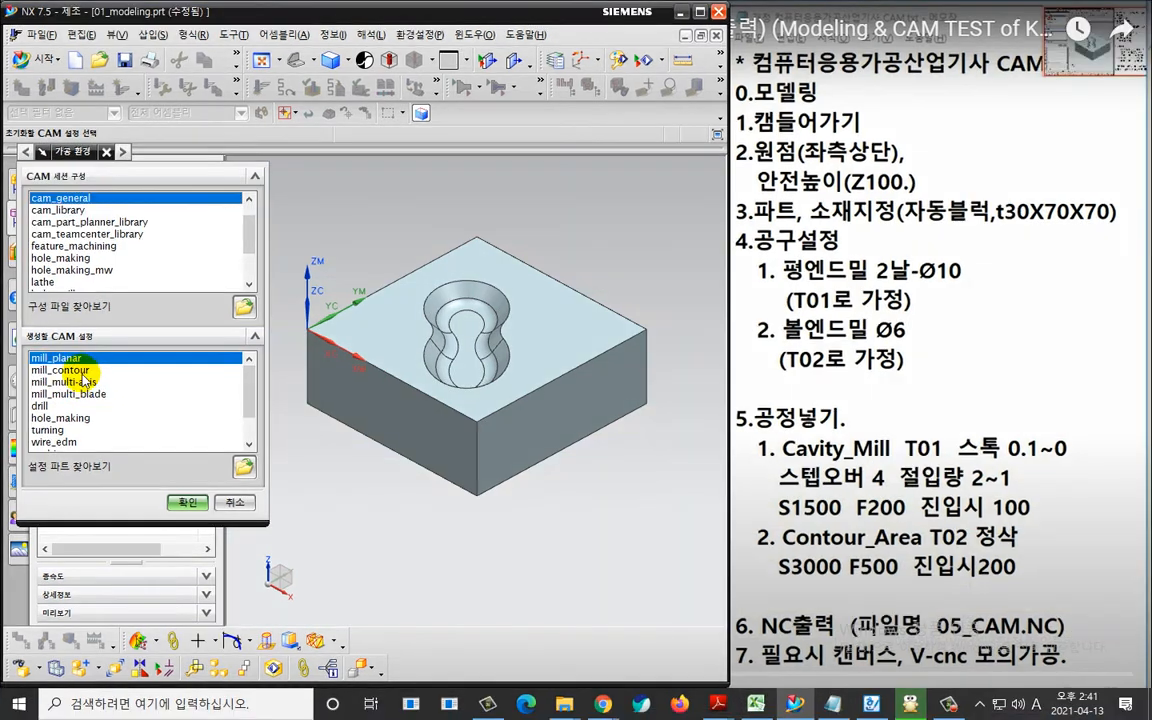
# Initialize the machining environment with the cam_general session configuration and the mill_contour CAM setup.
pyautogui.click(95, 377)
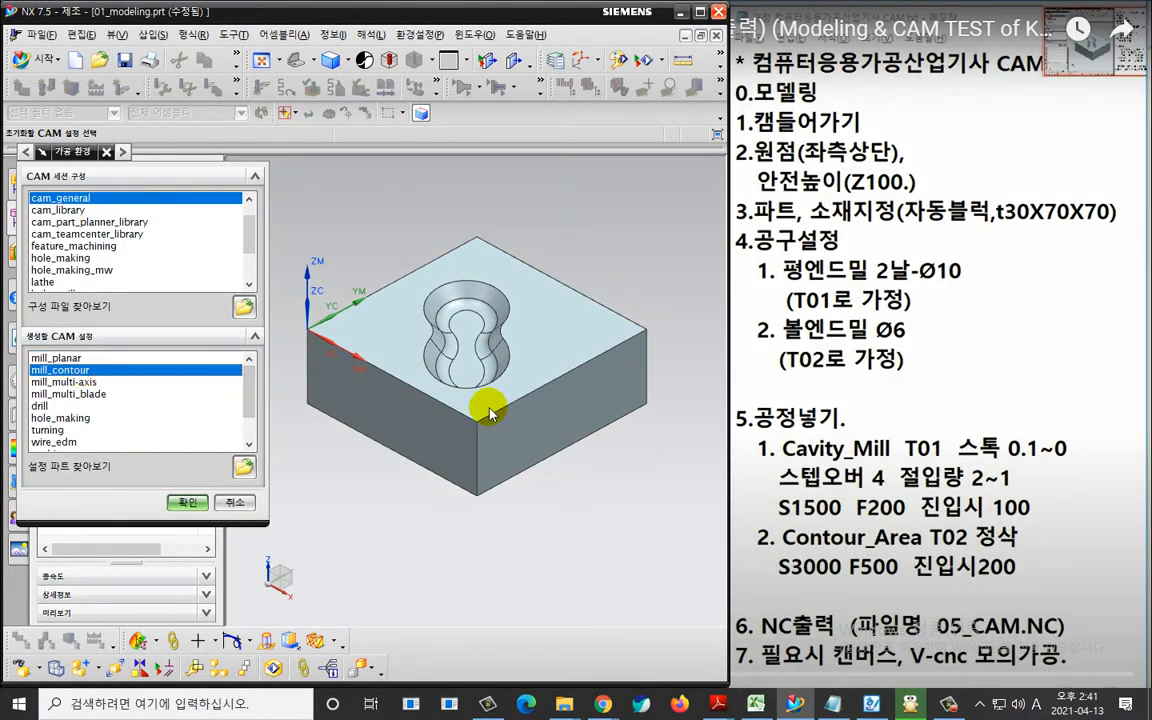
pyautogui.hotkey('ctrl', '2')
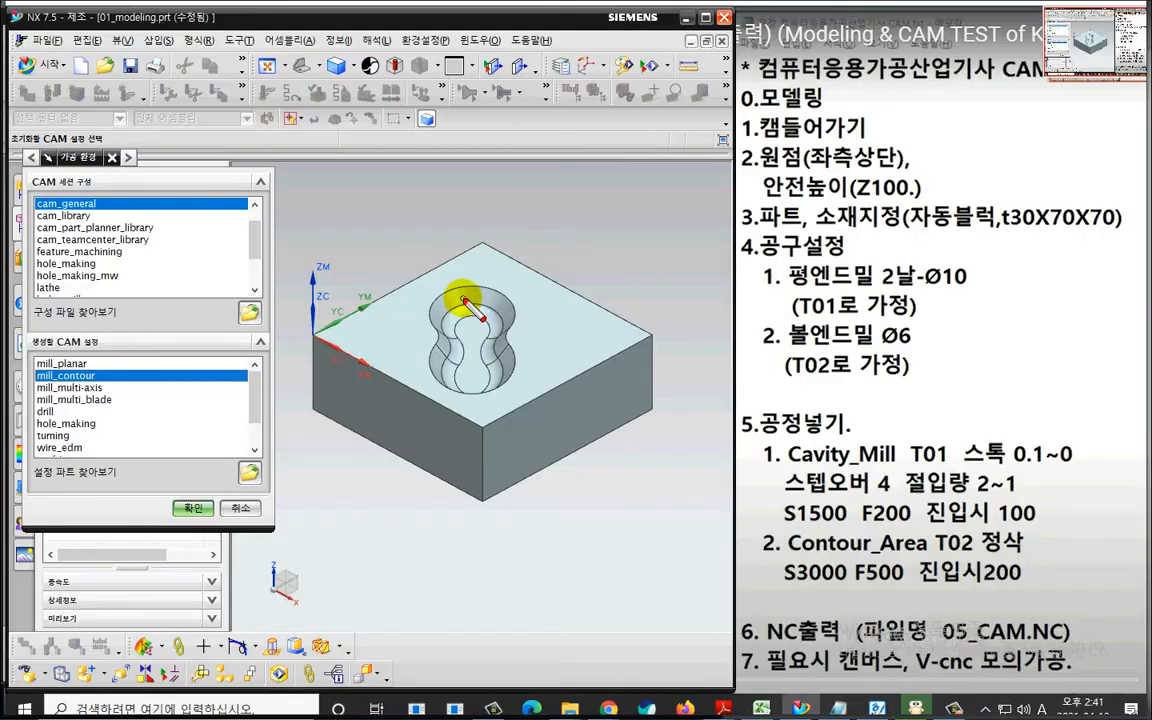
pyautogui.moveTo(461, 297)
pyautogui.mouseDown()
pyautogui.moveTo(447, 318)
pyautogui.moveTo(473, 317)
pyautogui.mouseUp()
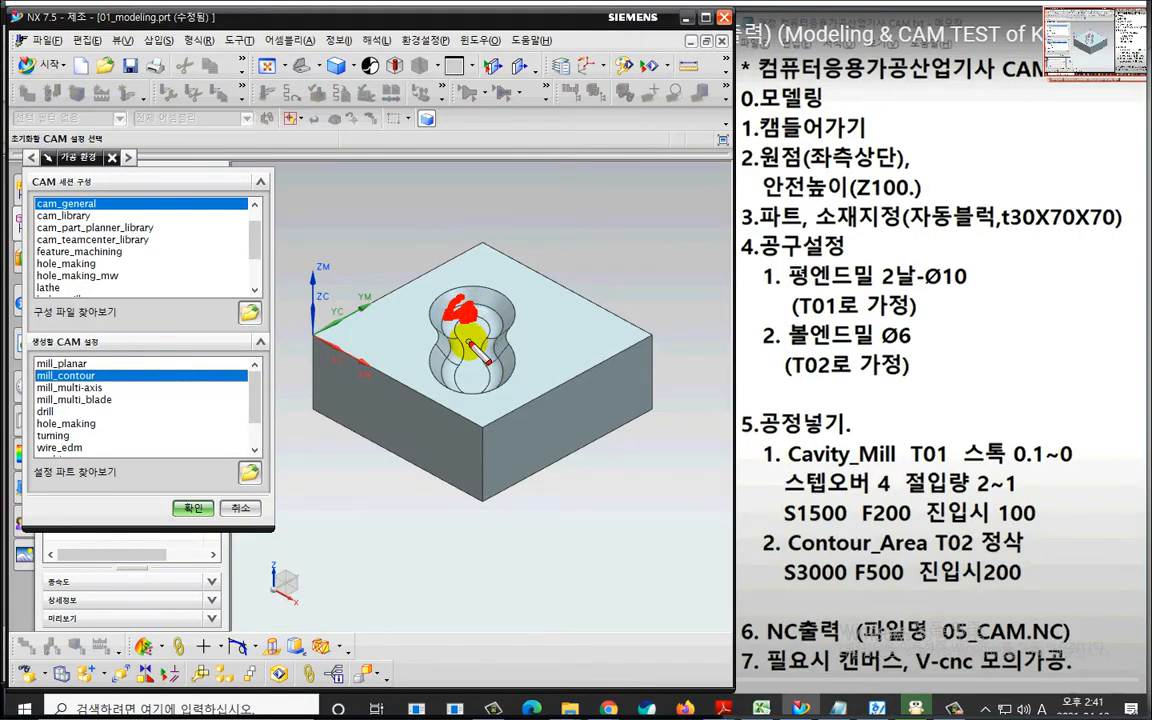
pyautogui.press('Escape')
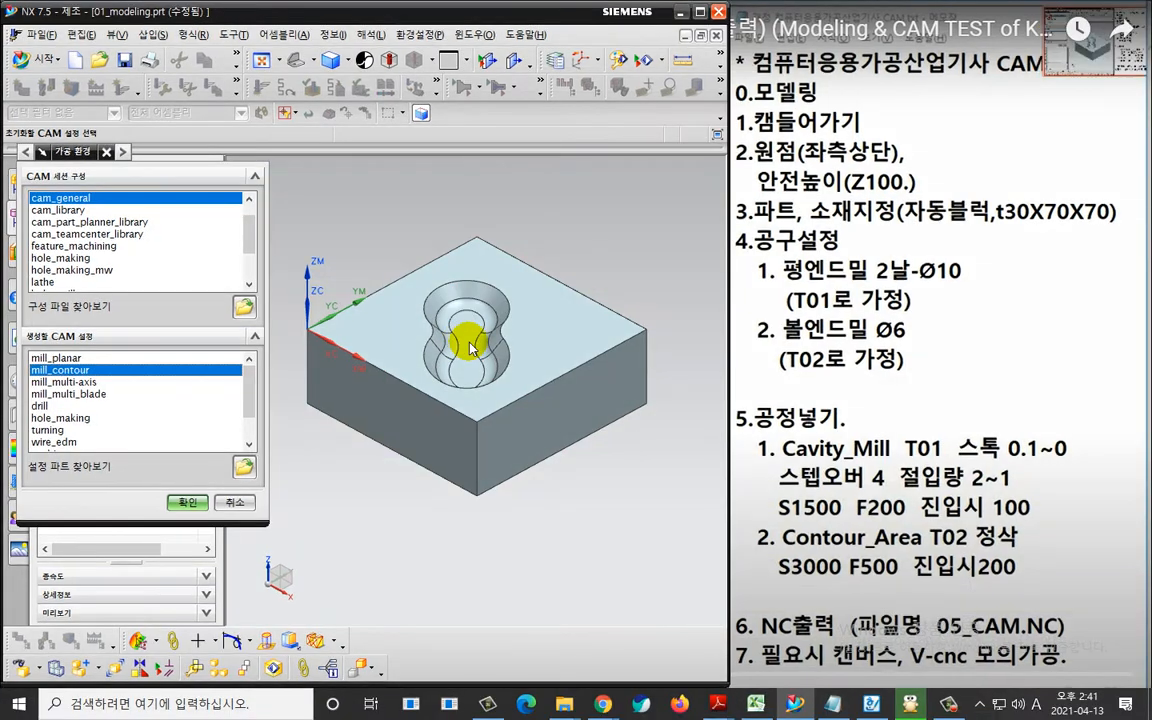
pyautogui.hotkey('ctrl', '2')
pyautogui.moveTo(110, 221)
pyautogui.mouseDown()
pyautogui.moveTo(44, 172)
pyautogui.moveTo(93, 206)
pyautogui.mouseUp()
pyautogui.moveTo(84, 397)
pyautogui.mouseDown()
pyautogui.moveTo(50, 346)
pyautogui.moveTo(93, 402)
pyautogui.mouseUp()
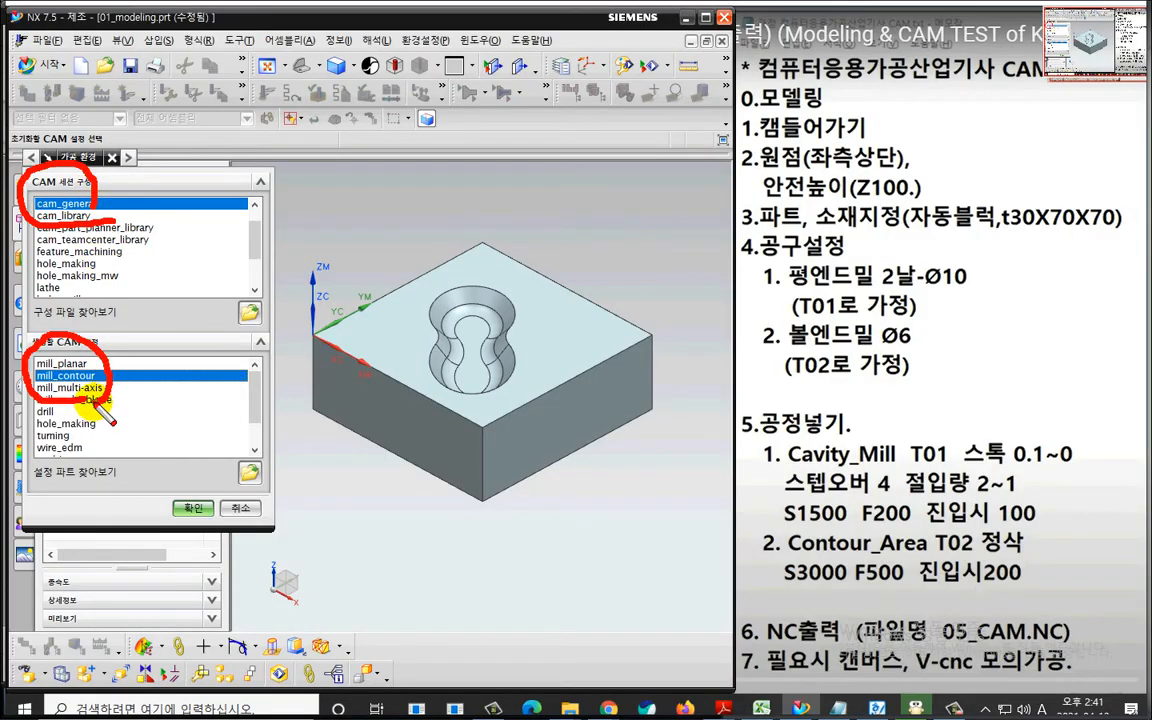
pyautogui.press('Escape')
pyautogui.click(192, 508)
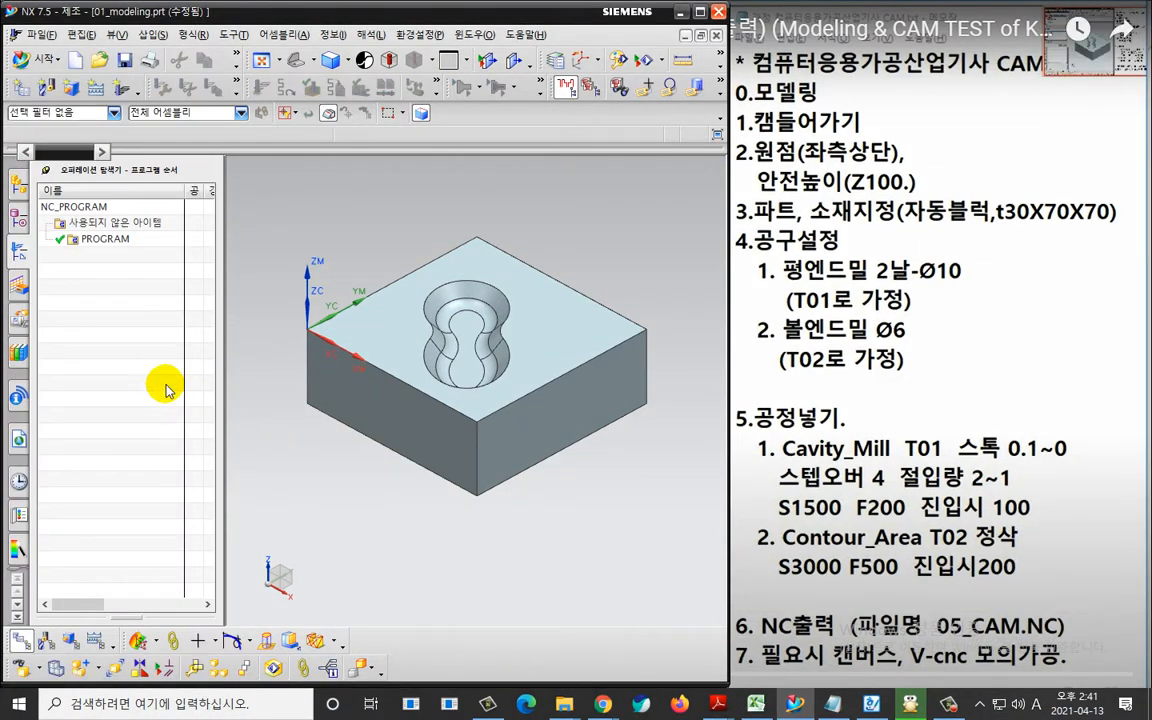
# Show the Operation Navigator in geometry view and open the MCS_MILL coordinate system settings.
pyautogui.rightClick(116, 280)
pyautogui.click(143, 318)
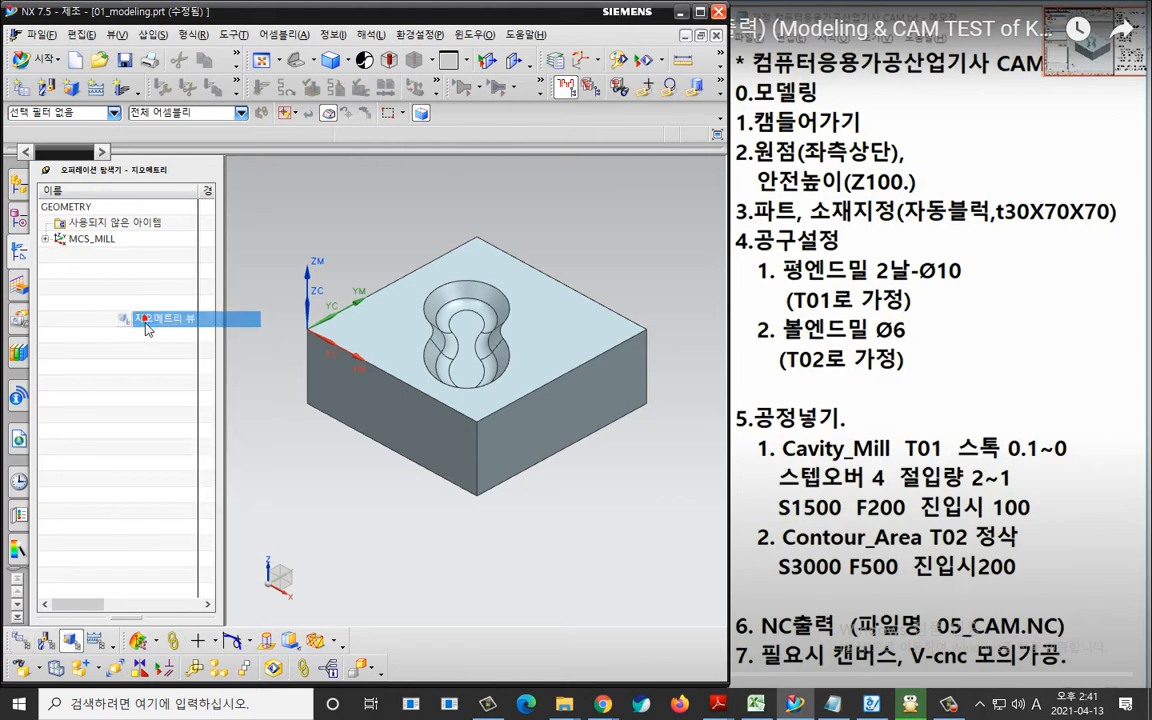
pyautogui.click(117, 238)
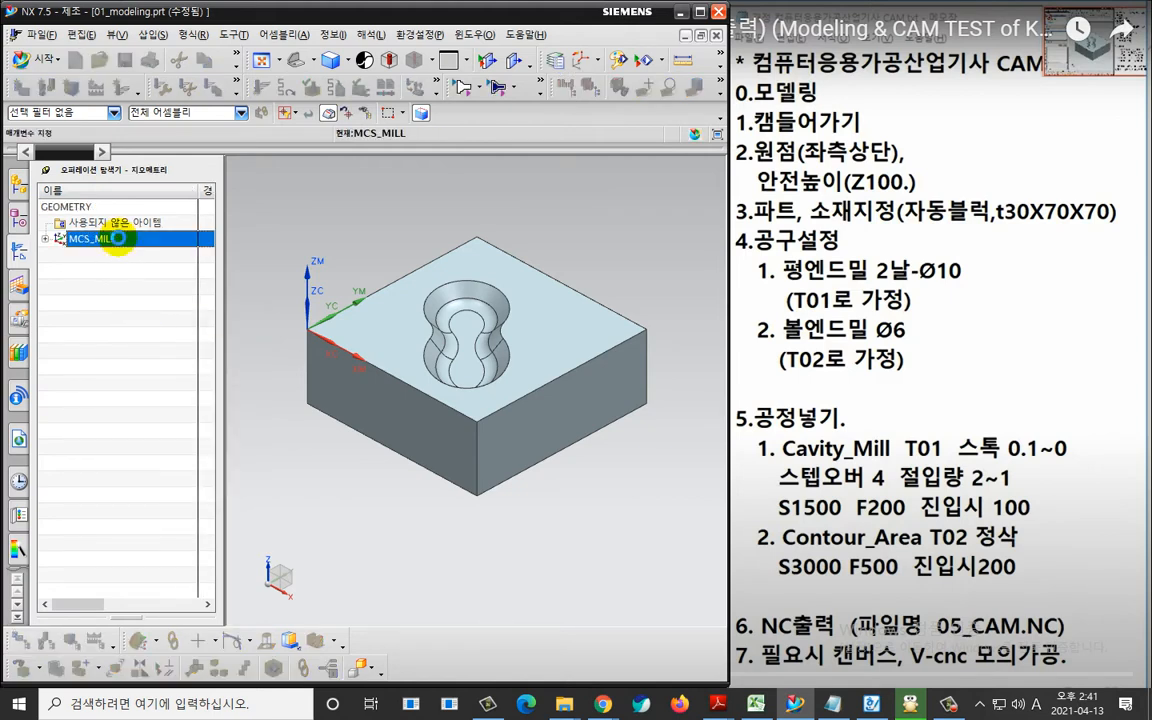
pyautogui.hotkey('ctrl', '2')
pyautogui.moveTo(335, 352)
pyautogui.mouseDown()
pyautogui.moveTo(332, 316)
pyautogui.moveTo(340, 363)
pyautogui.mouseUp()
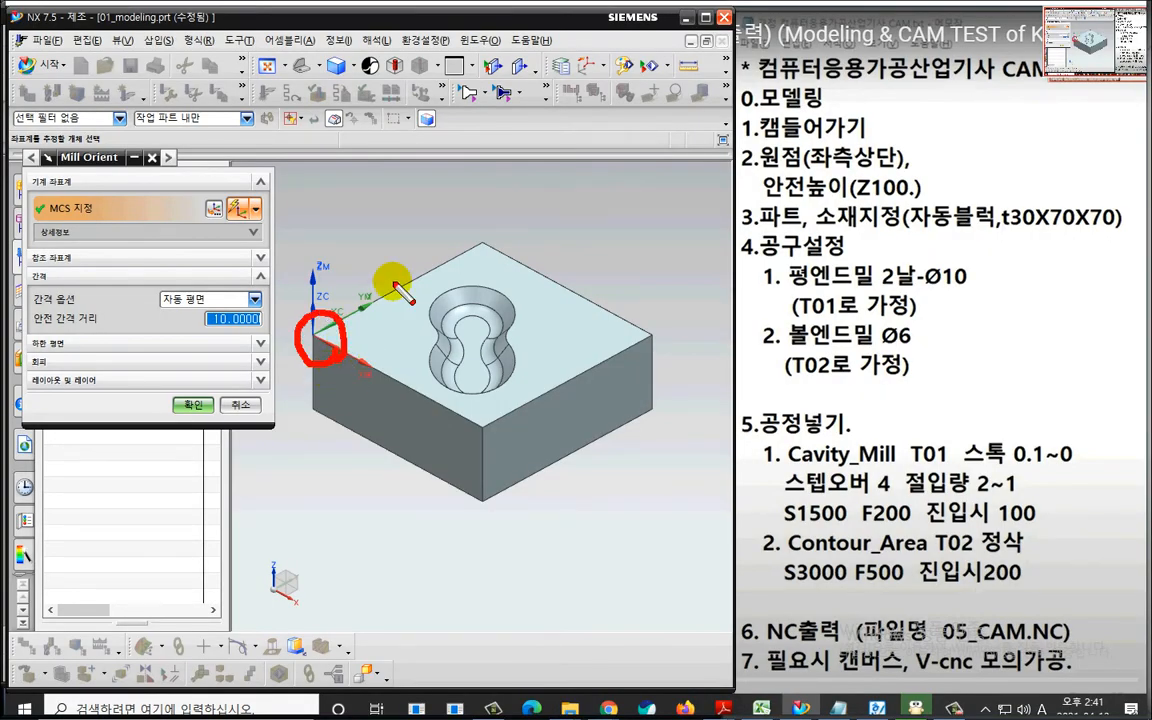
pyautogui.press('Escape')
# Set the MCS_MILL clearance option to a plane offset 100 mm above the block's top face and accept the settings.
pyautogui.click(212, 293)
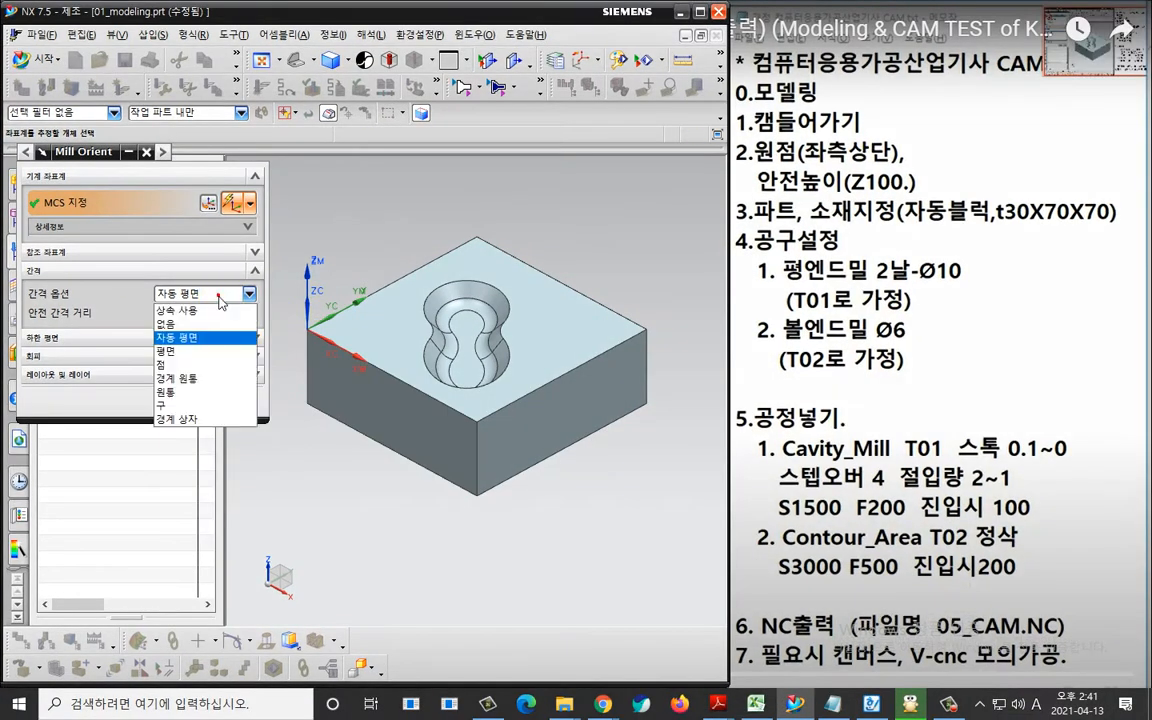
pyautogui.click(215, 331)
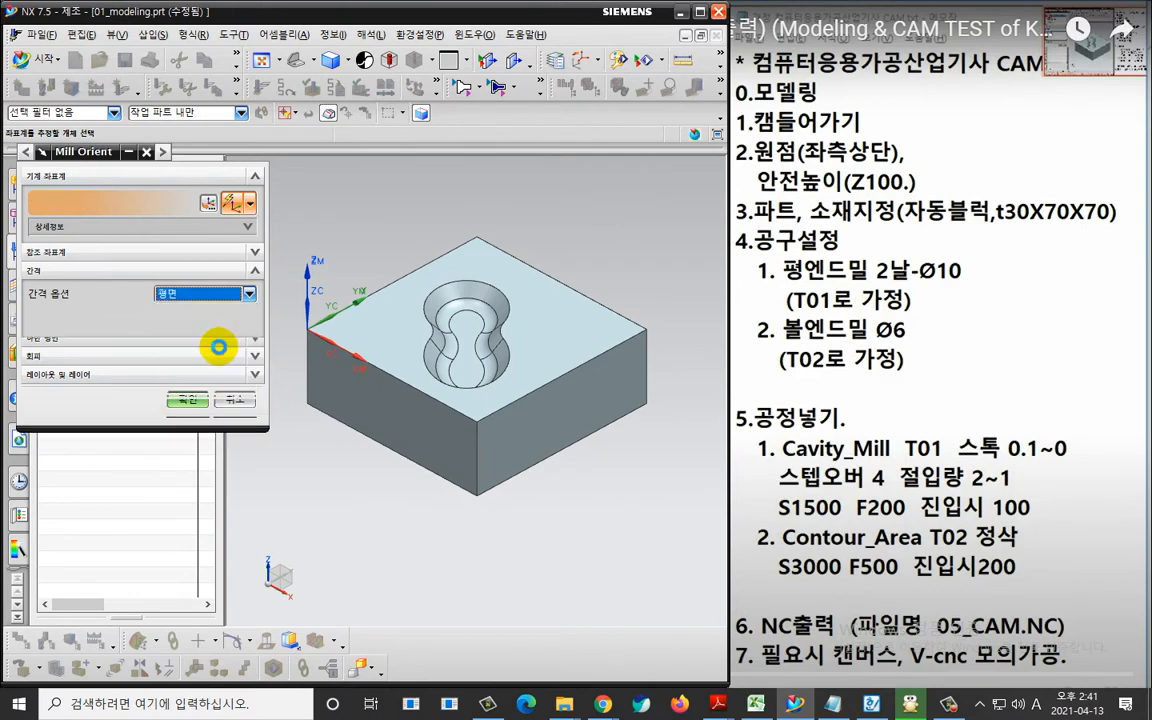
pyautogui.click(397, 319)
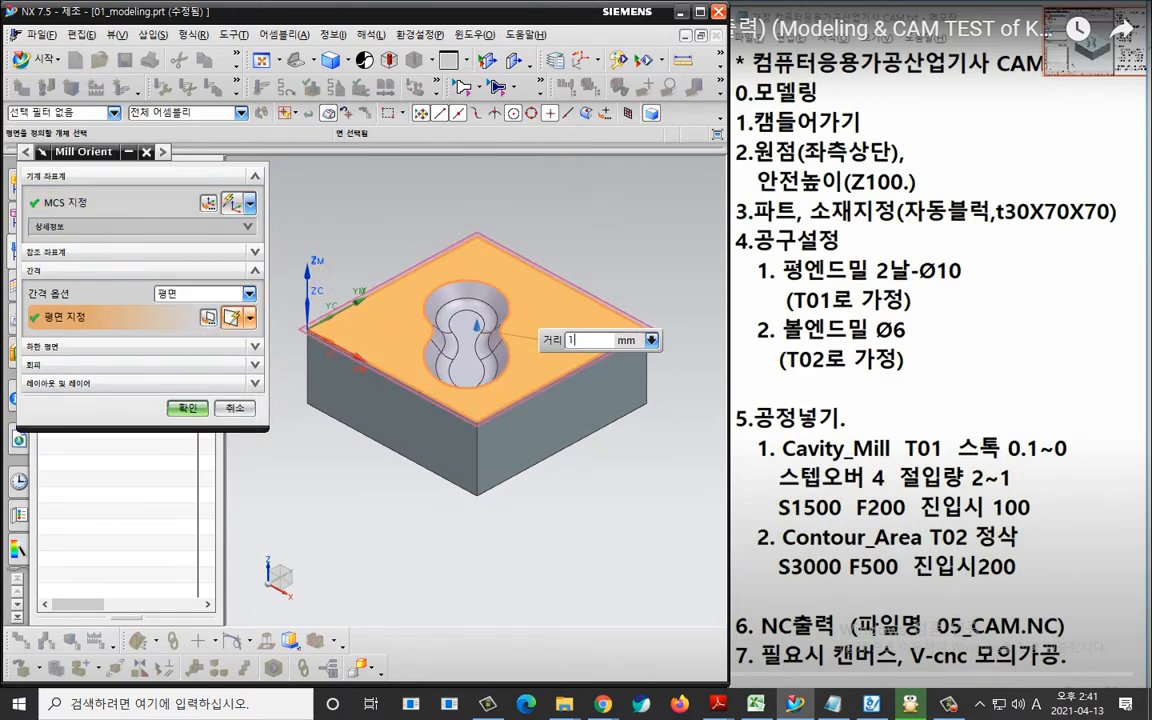
pyautogui.write('00')
pyautogui.press('Return')
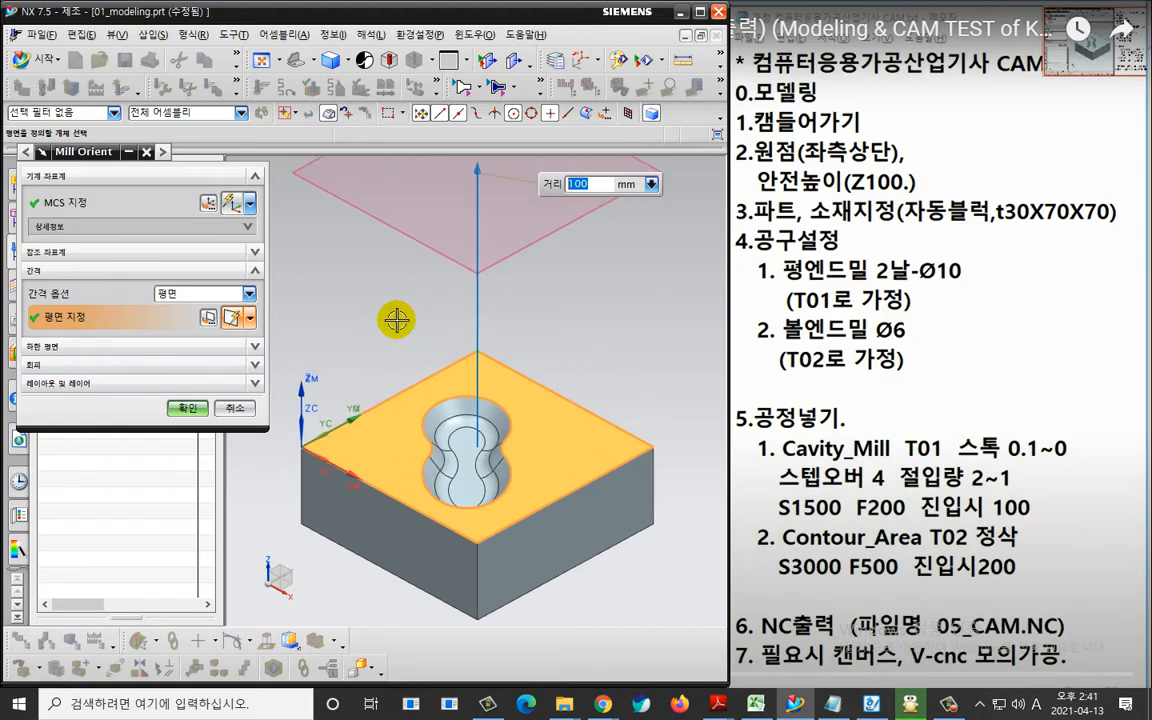
pyautogui.scroll(-1, 402, 333)
pyautogui.keyDown('shift'); pyautogui.moveTo(408, 337); pyautogui.dragTo(414, 387, button='middle'); pyautogui.keyUp('shift')
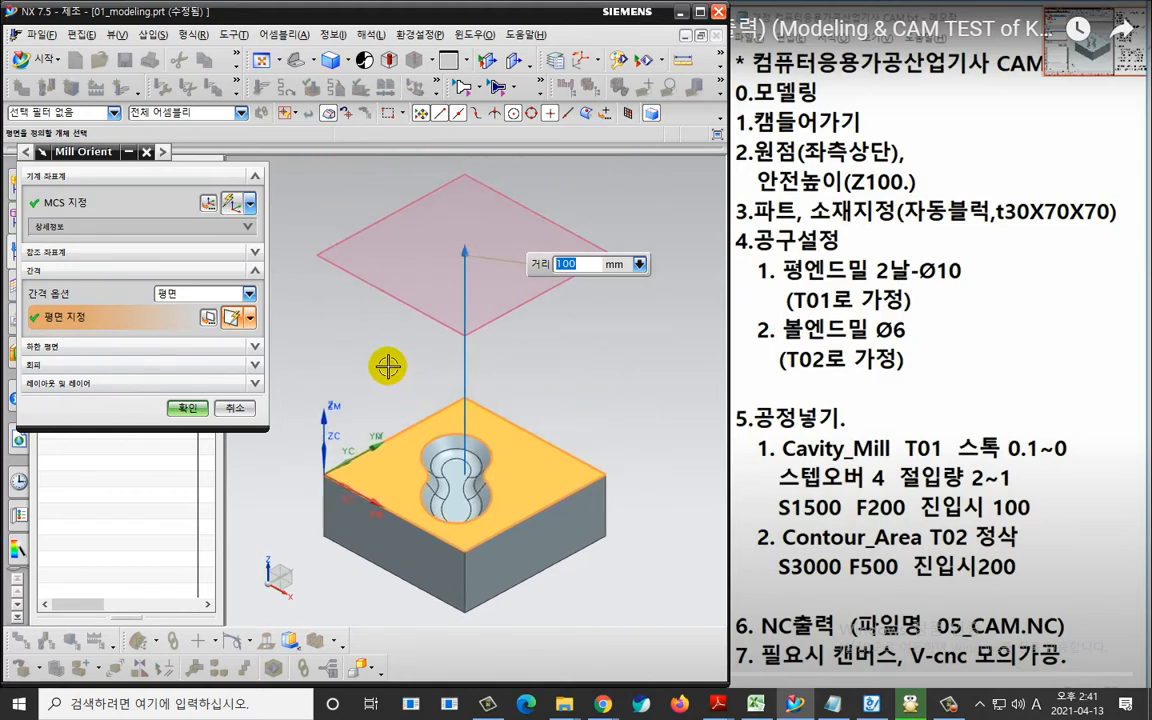
pyautogui.hotkey('ctrl', '2')
pyautogui.moveTo(348, 311)
pyautogui.mouseDown()
pyautogui.moveTo(336, 356)
pyautogui.moveTo(378, 376)
pyautogui.mouseUp()
pyautogui.moveTo(386, 324)
pyautogui.mouseDown()
pyautogui.moveTo(410, 334)
pyautogui.moveTo(420, 367)
pyautogui.mouseUp()
pyautogui.moveTo(502, 323)
pyautogui.mouseDown()
pyautogui.moveTo(524, 362)
pyautogui.moveTo(521, 350)
pyautogui.moveTo(589, 341)
pyautogui.mouseUp()
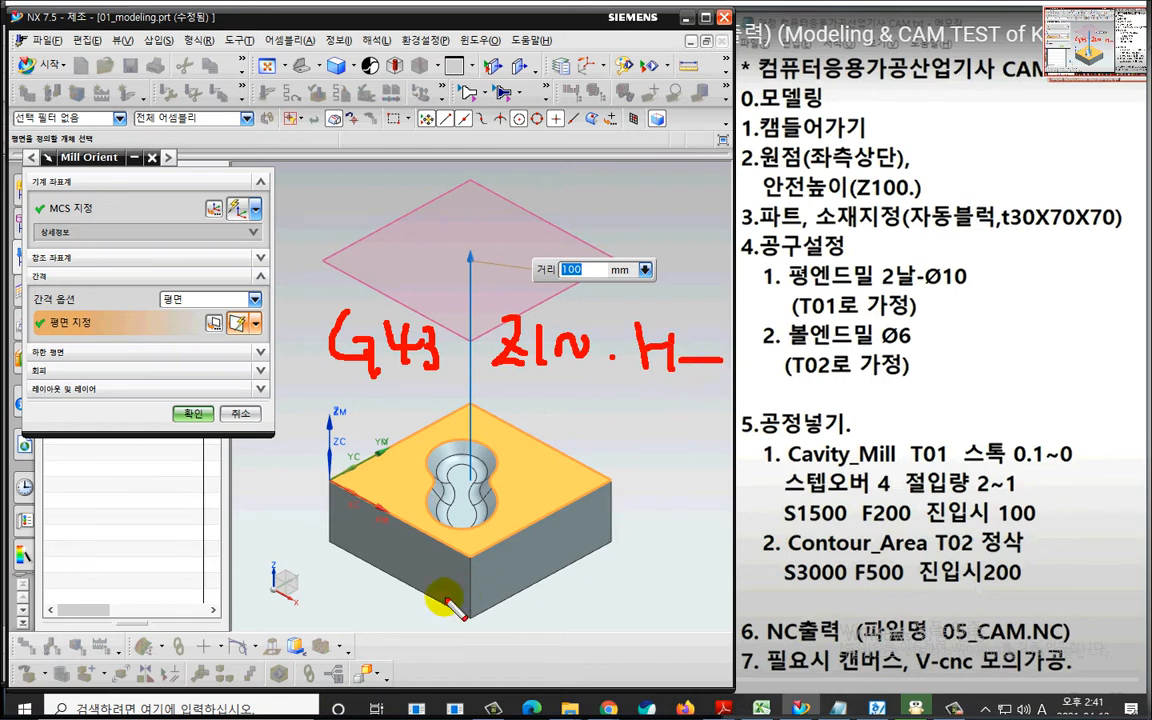
pyautogui.moveTo(378, 590)
pyautogui.mouseDown()
pyautogui.moveTo(386, 623)
pyautogui.moveTo(470, 617)
pyautogui.mouseUp()
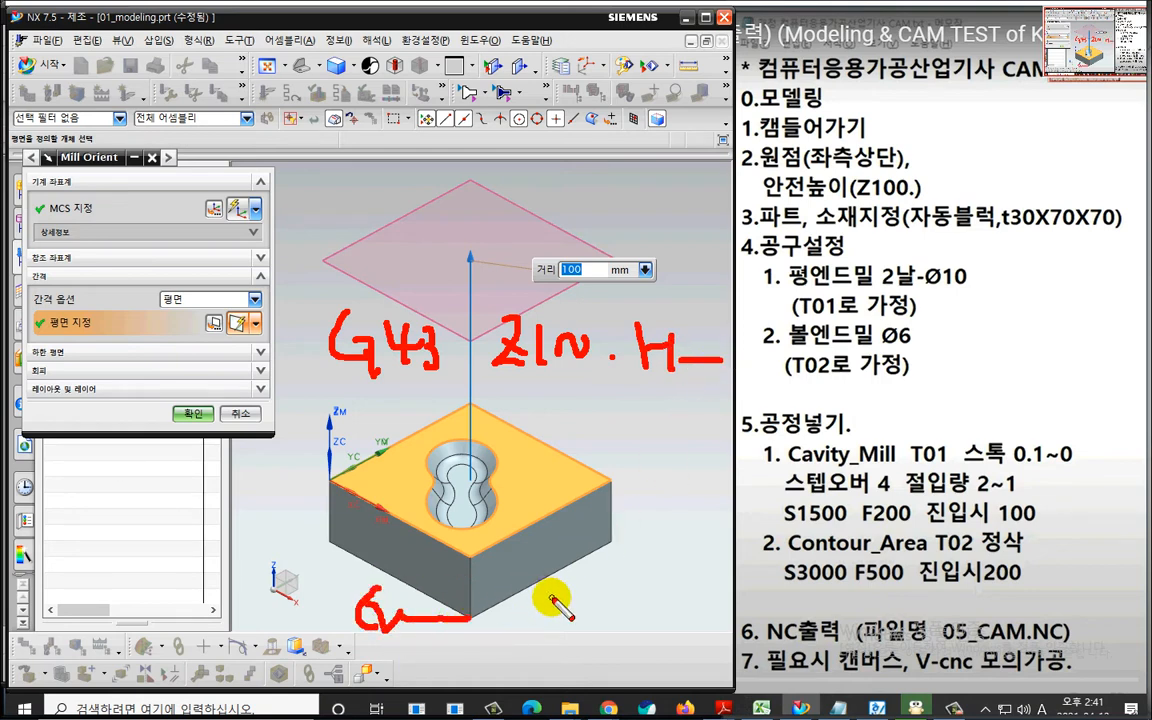
pyautogui.press('Escape')
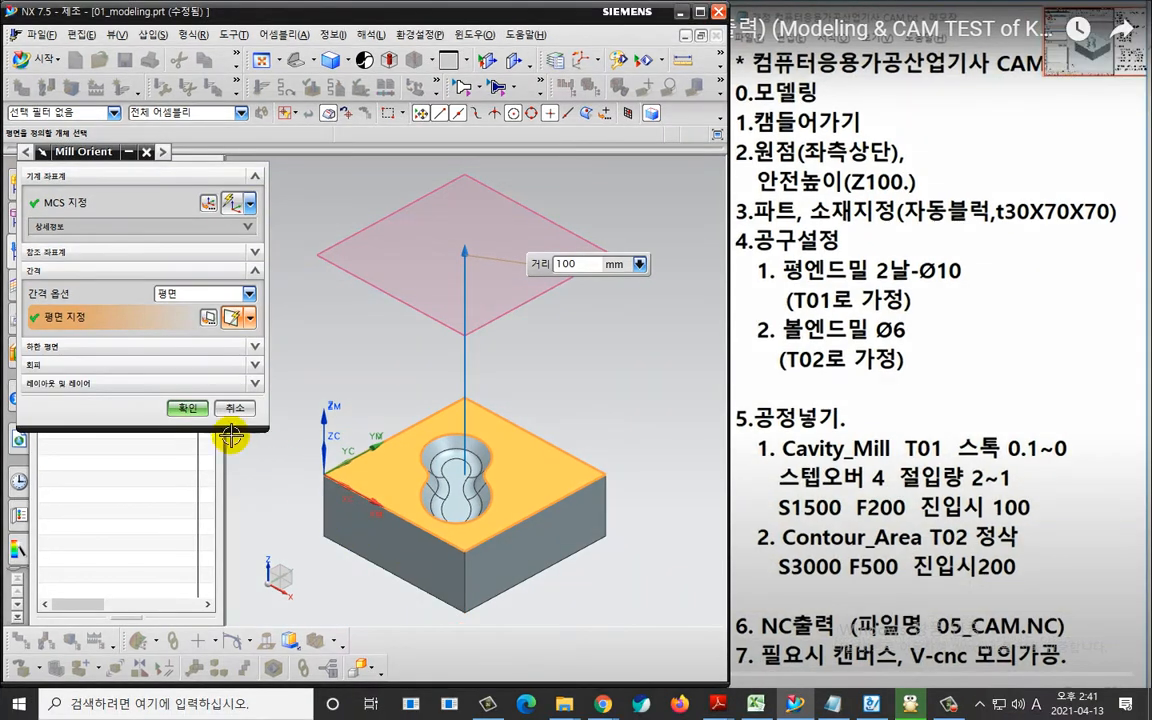
pyautogui.click(192, 412)
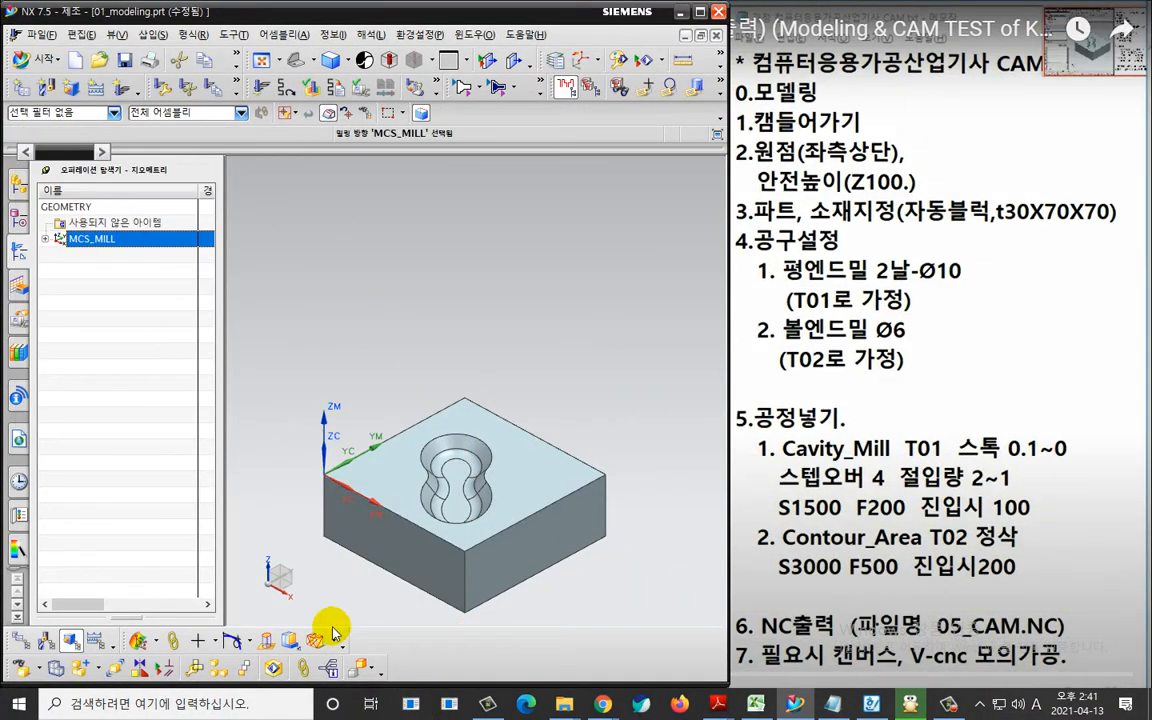
# Open WORKPIECE under MCS_MILL for editing and specify the solid block body as its part geometry.
pyautogui.click(80, 272)
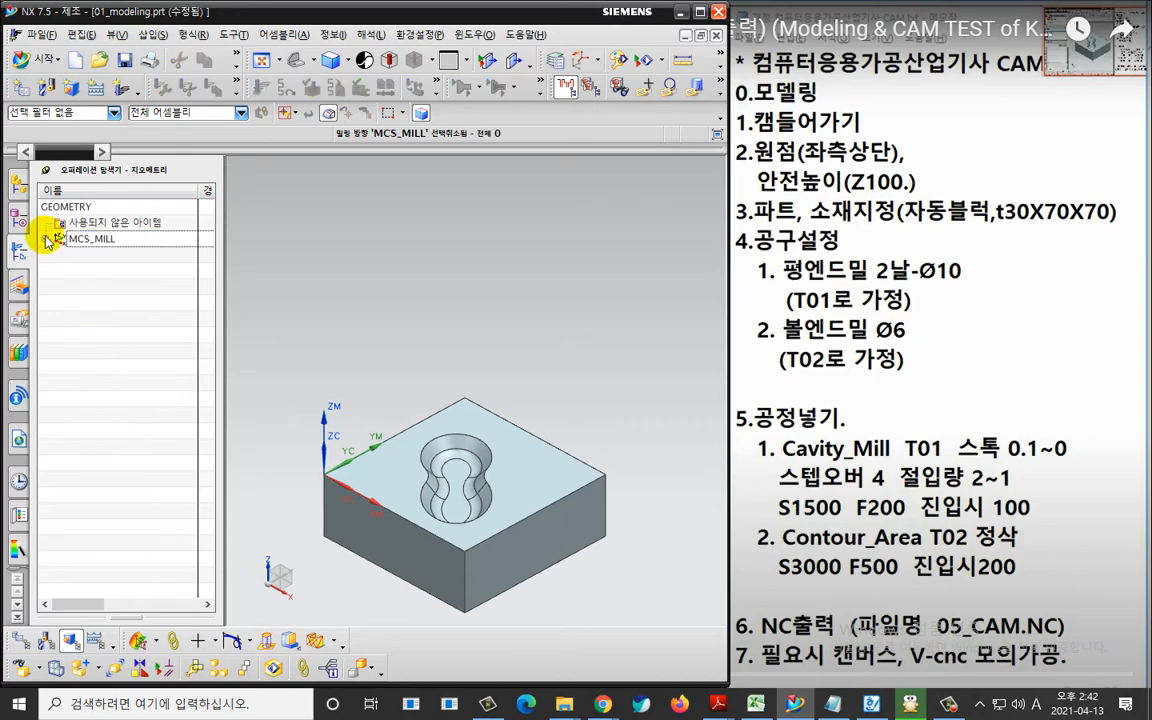
pyautogui.click(44, 238)
pyautogui.click(106, 256)
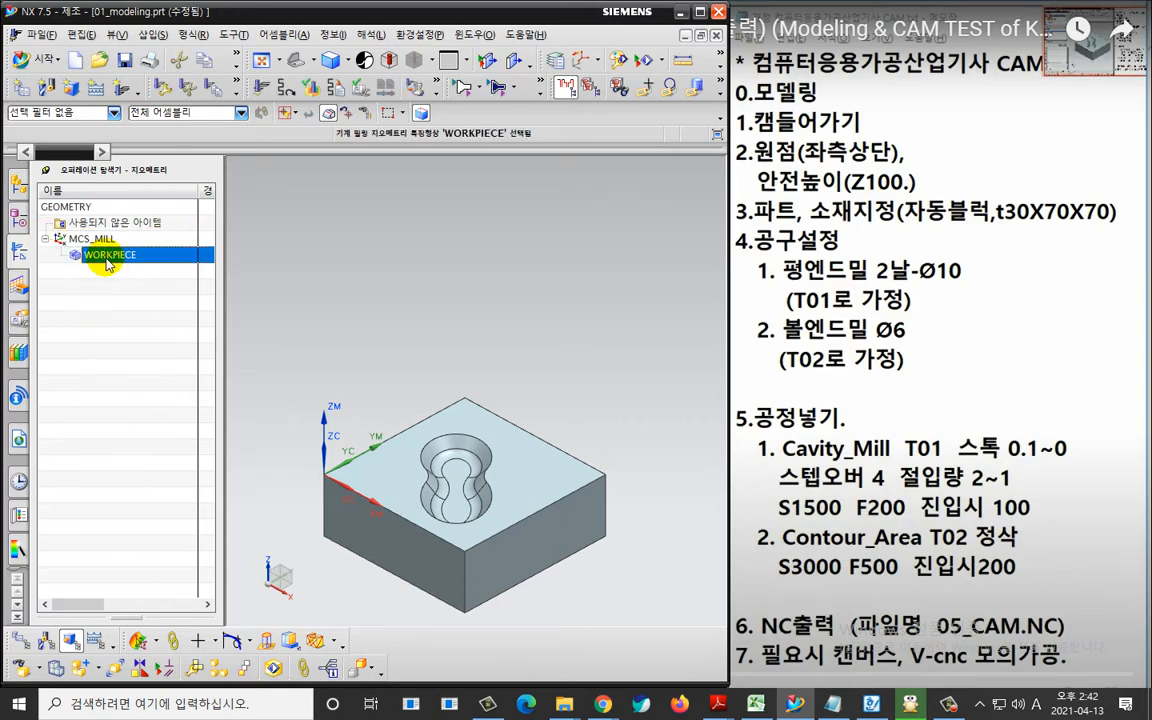
pyautogui.doubleClick(107, 258)
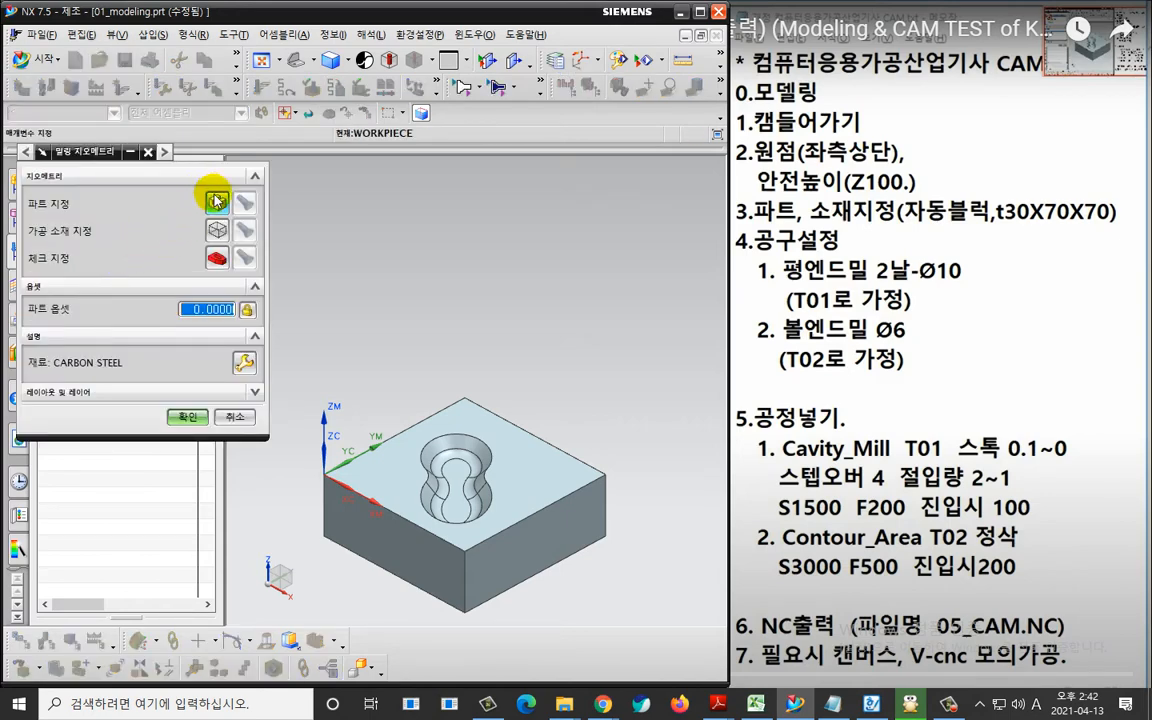
pyautogui.click(216, 200)
pyautogui.scroll(2, 391, 600)
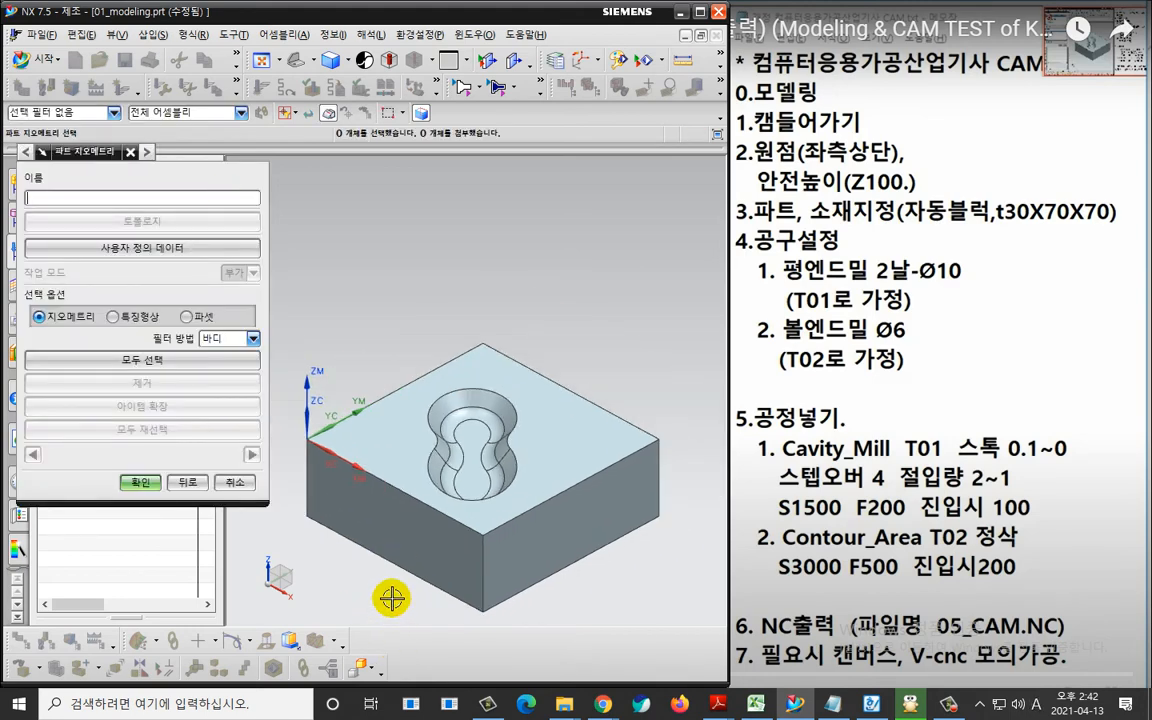
pyautogui.keyDown('shift'); pyautogui.moveTo(391, 598); pyautogui.dragTo(379, 416, button='middle'); pyautogui.keyUp('shift')
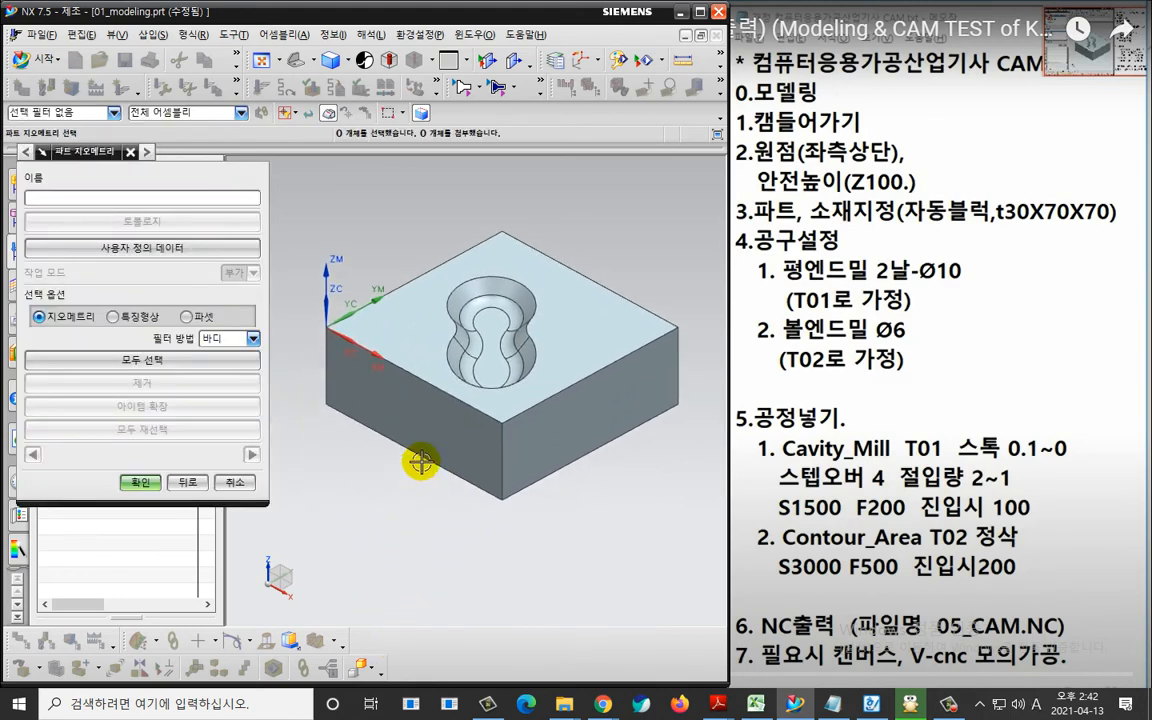
pyautogui.click(575, 333)
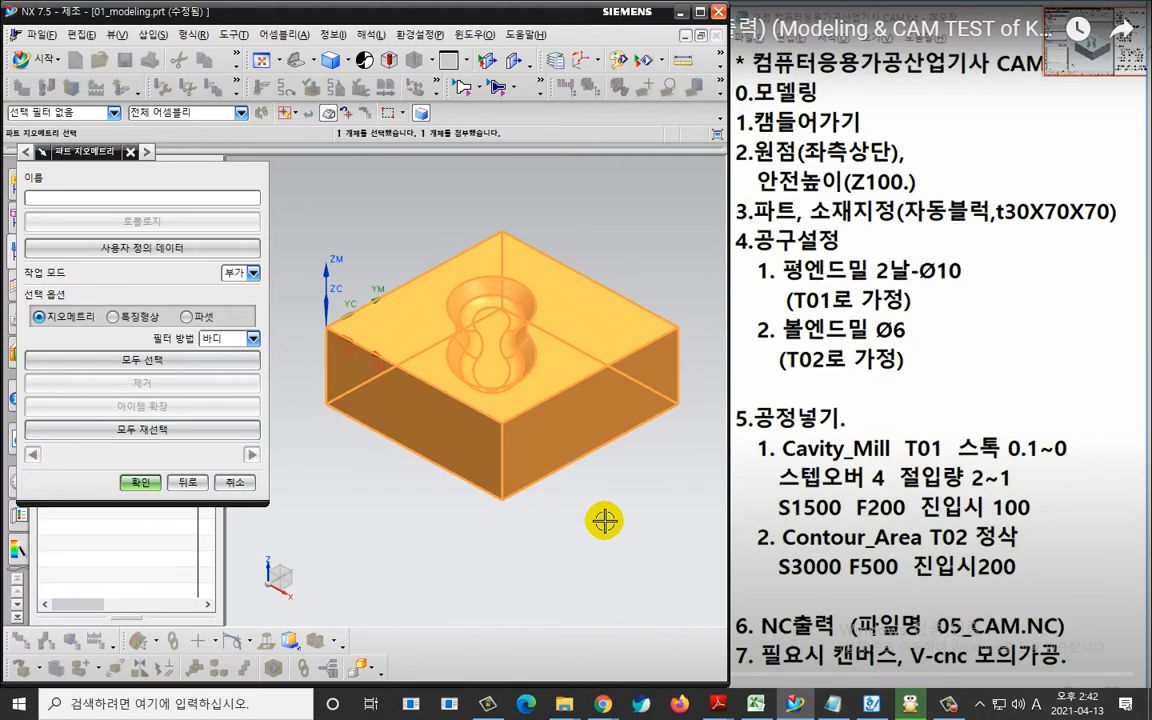
pyautogui.click(140, 482)
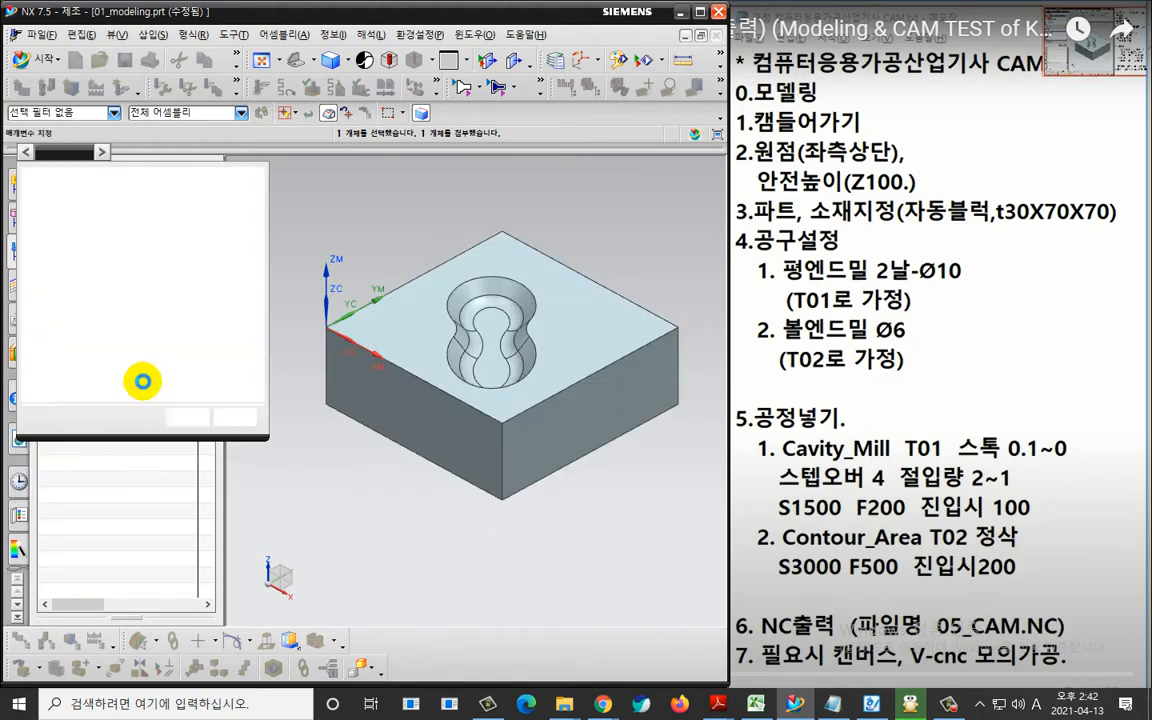
# Specify the WORKPIECE blank geometry as an auto block and accept the milling geometry.
pyautogui.click(210, 215)
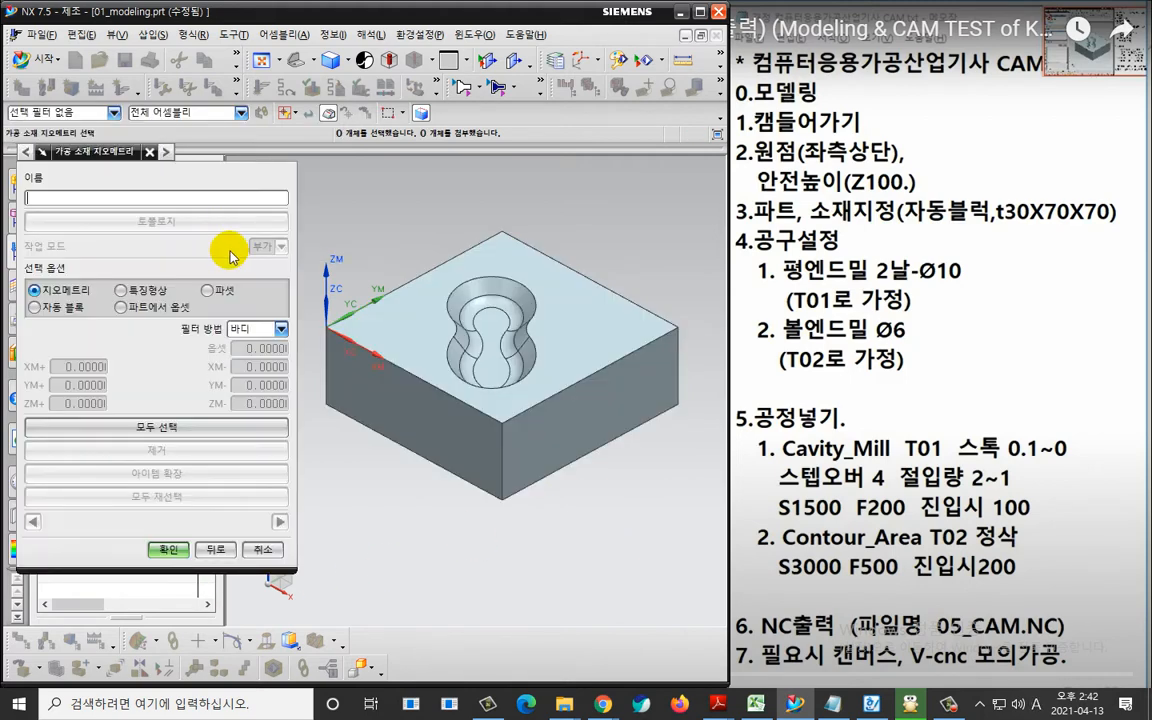
pyautogui.click(65, 311)
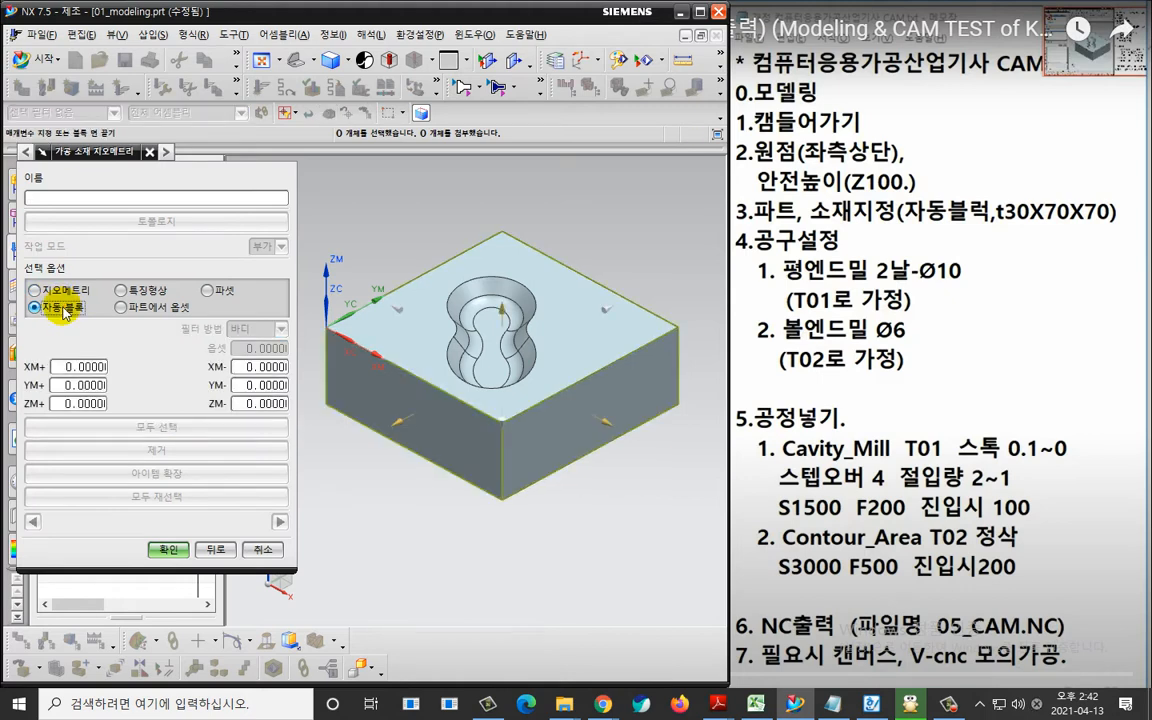
pyautogui.click(168, 550)
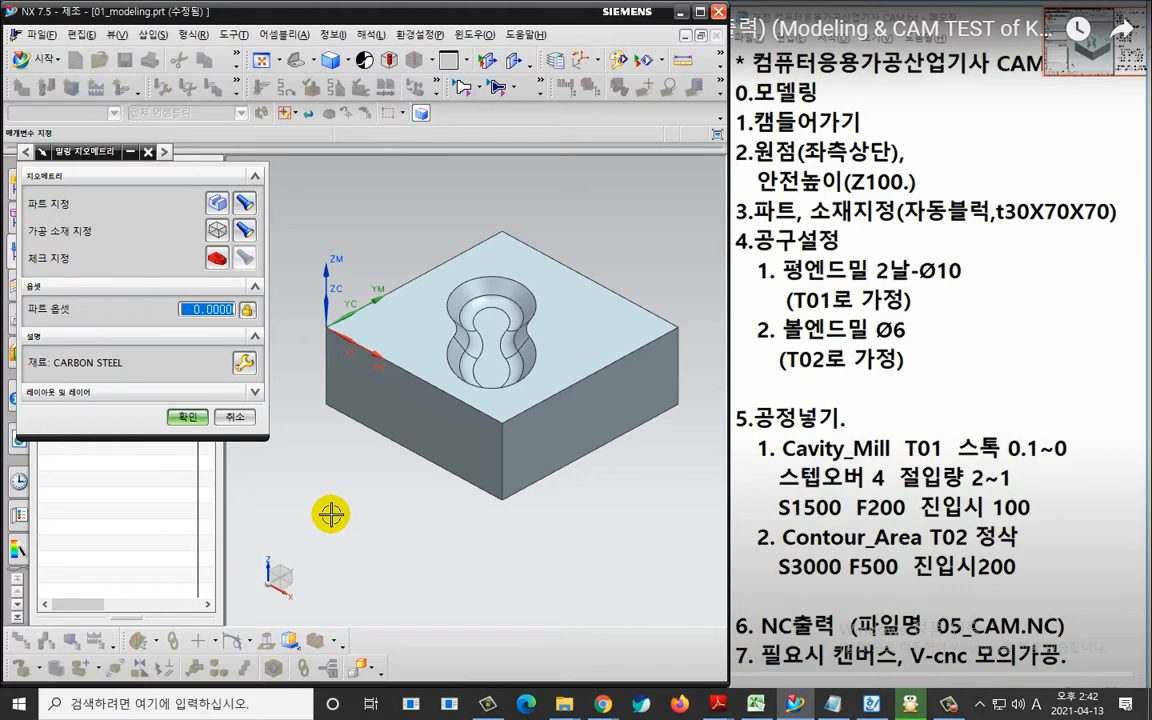
pyautogui.click(183, 418)
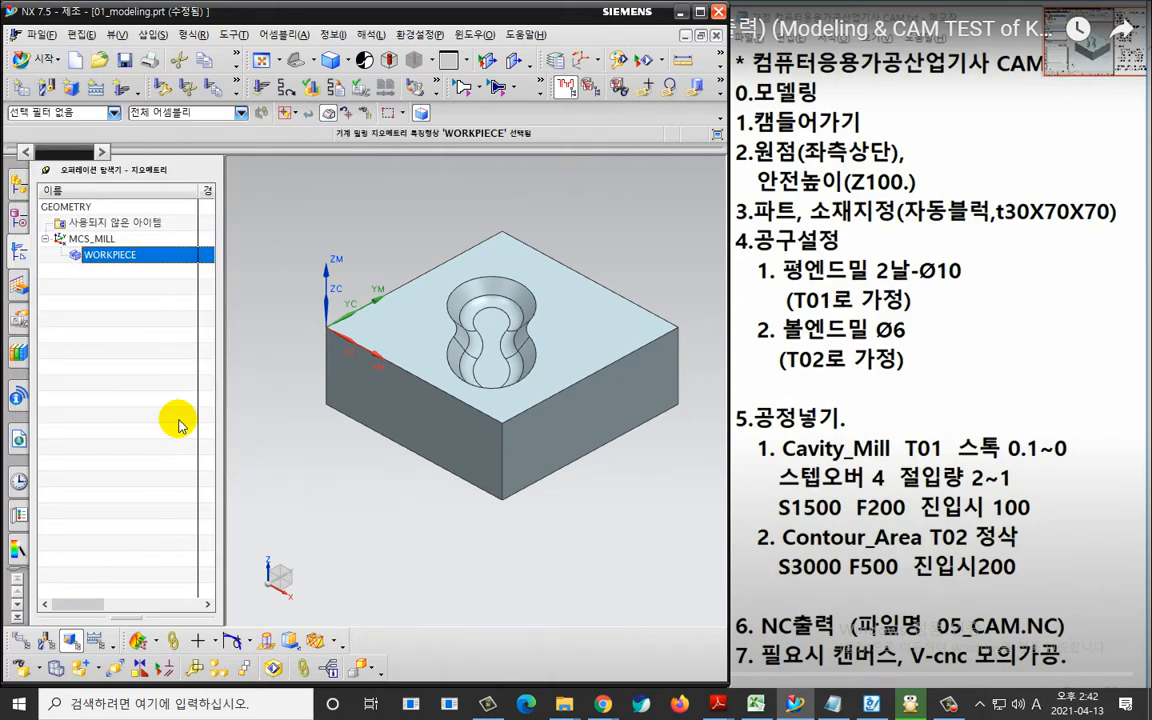
# Show the Operation Navigator in machine tool view and create a mill_contour tool of the MILL subtype named MILL10.
pyautogui.click(141, 303)
pyautogui.rightClick(142, 293)
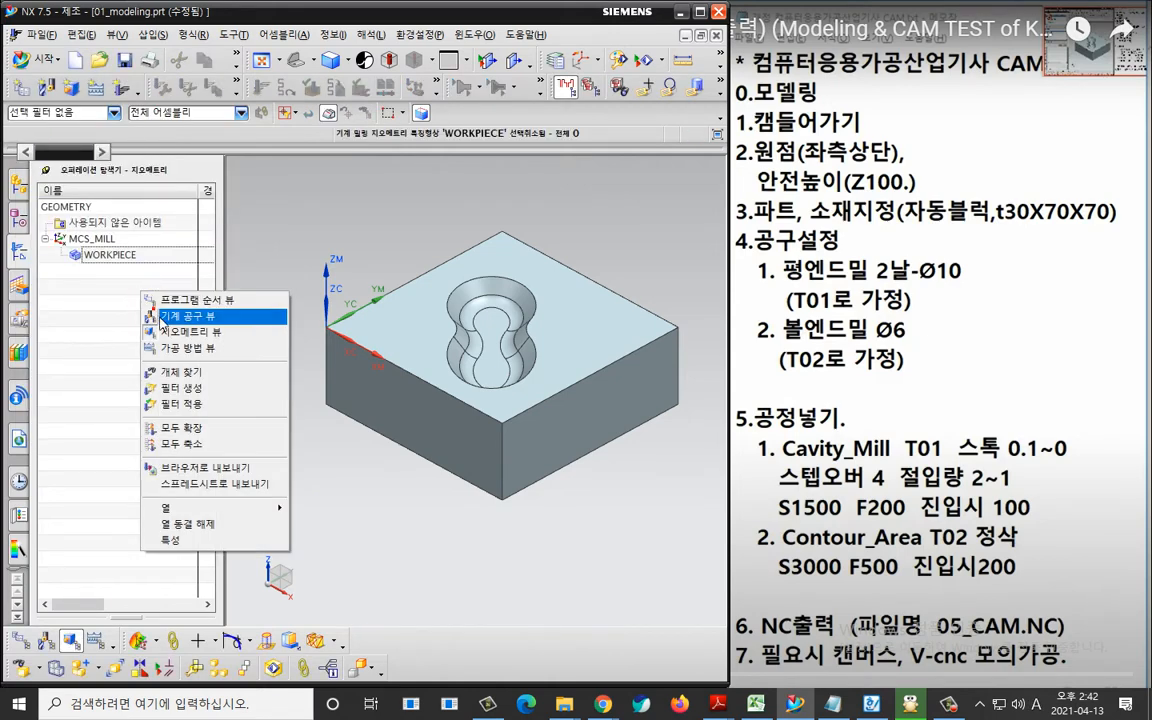
pyautogui.click(162, 318)
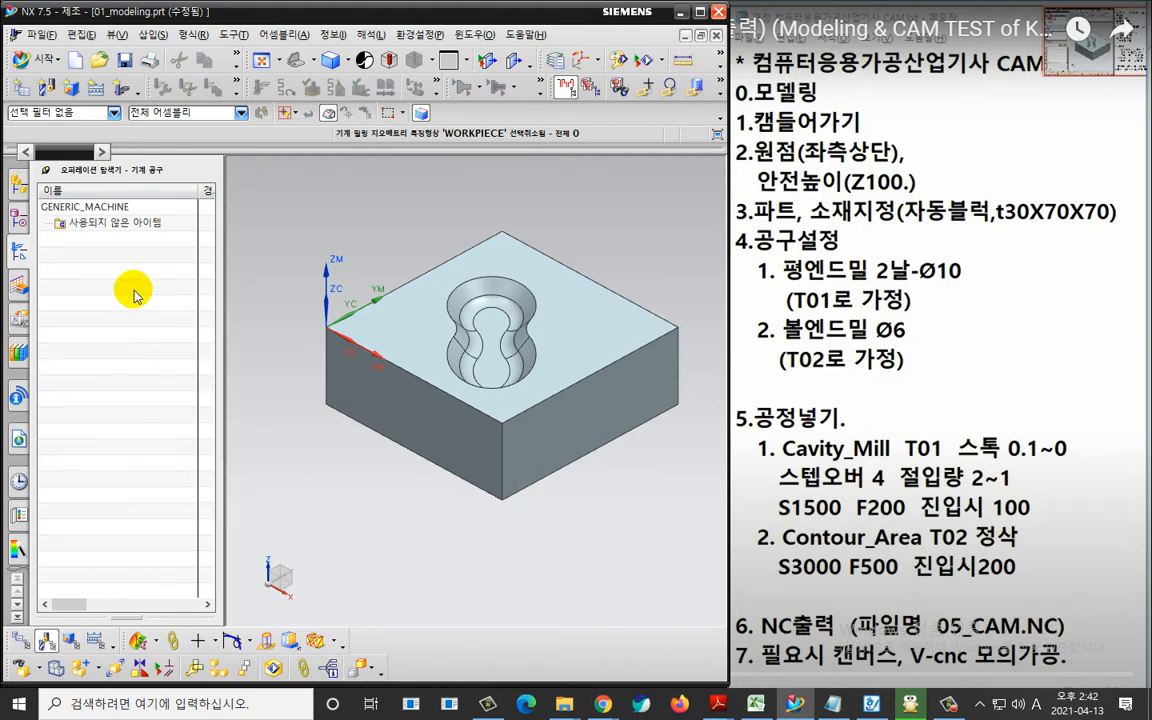
pyautogui.click(45, 87)
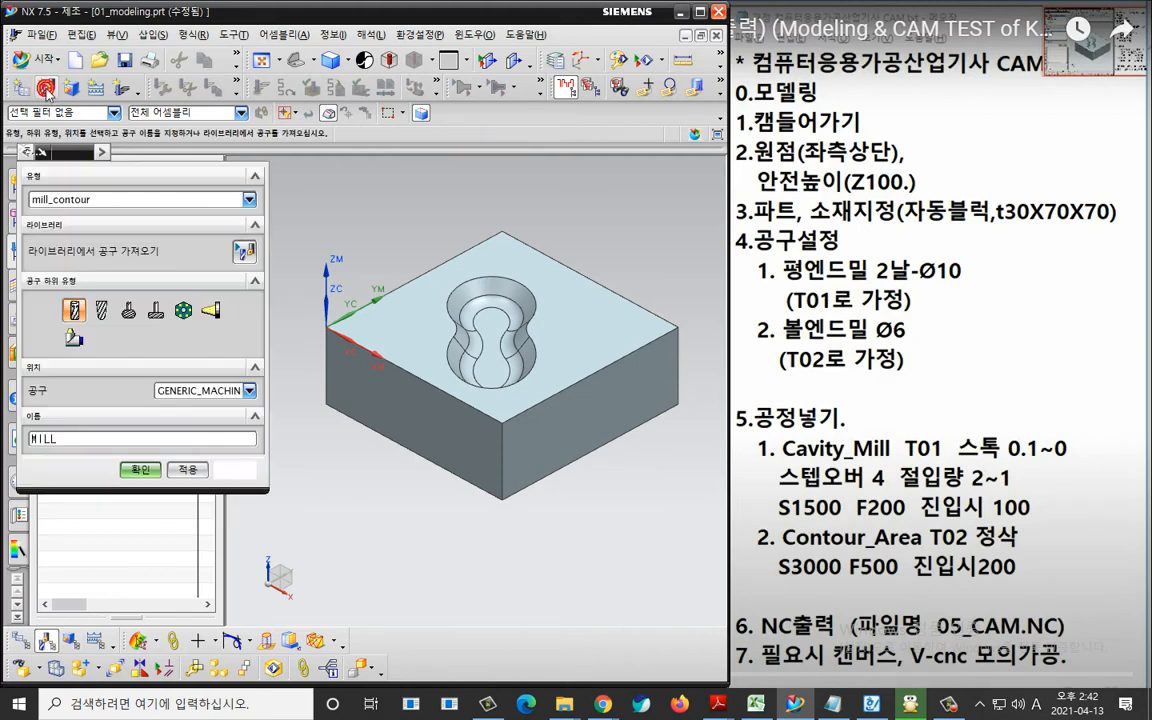
pyautogui.click(103, 437)
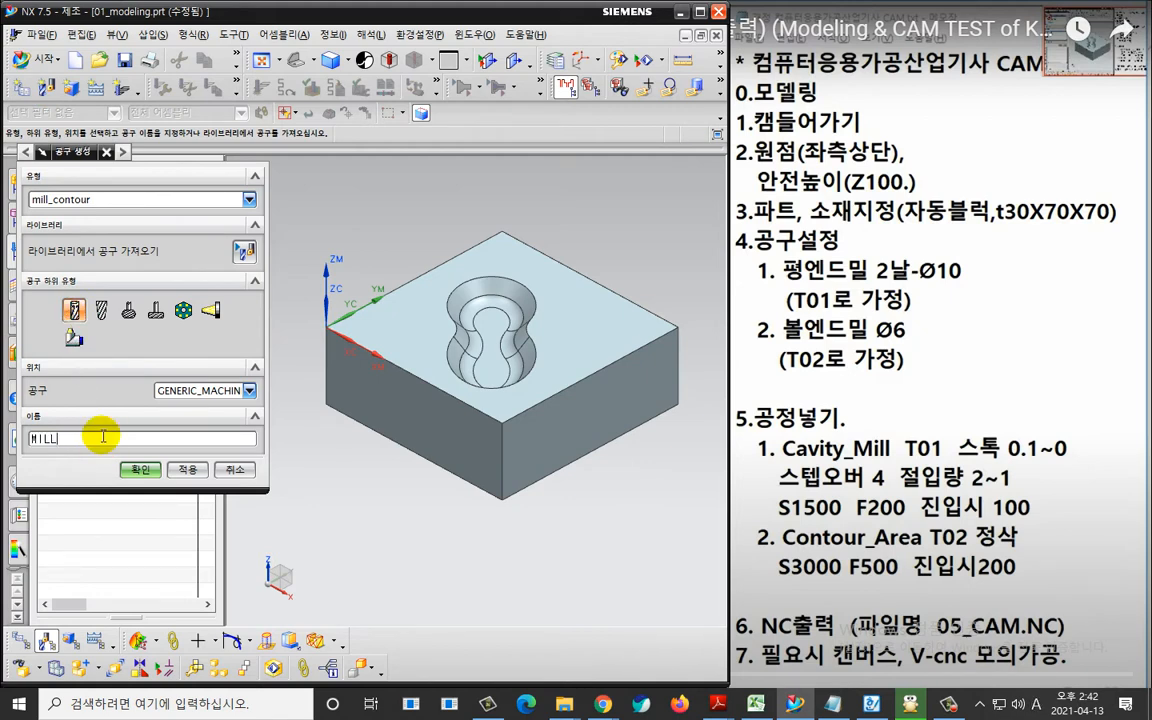
pyautogui.write('10')
pyautogui.press('Return')
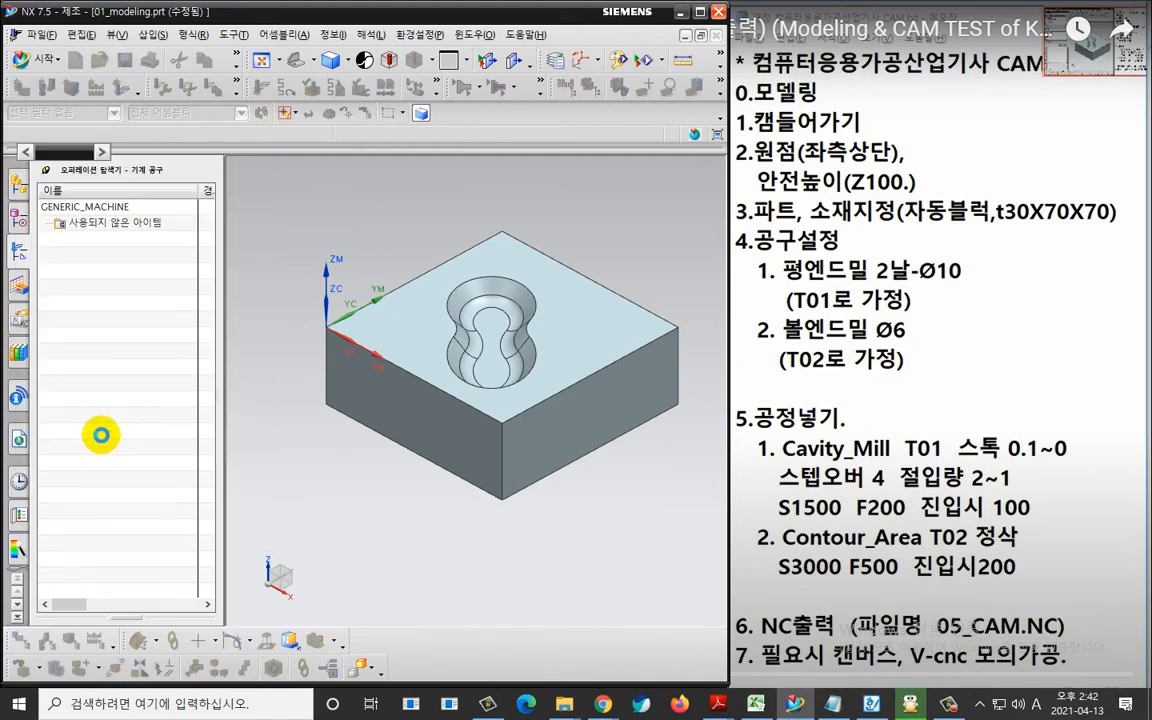
# Define MILL10 with a 10 mm diameter and set its tool number, adjust register and cutter compensation register to 1.
pyautogui.write('10')
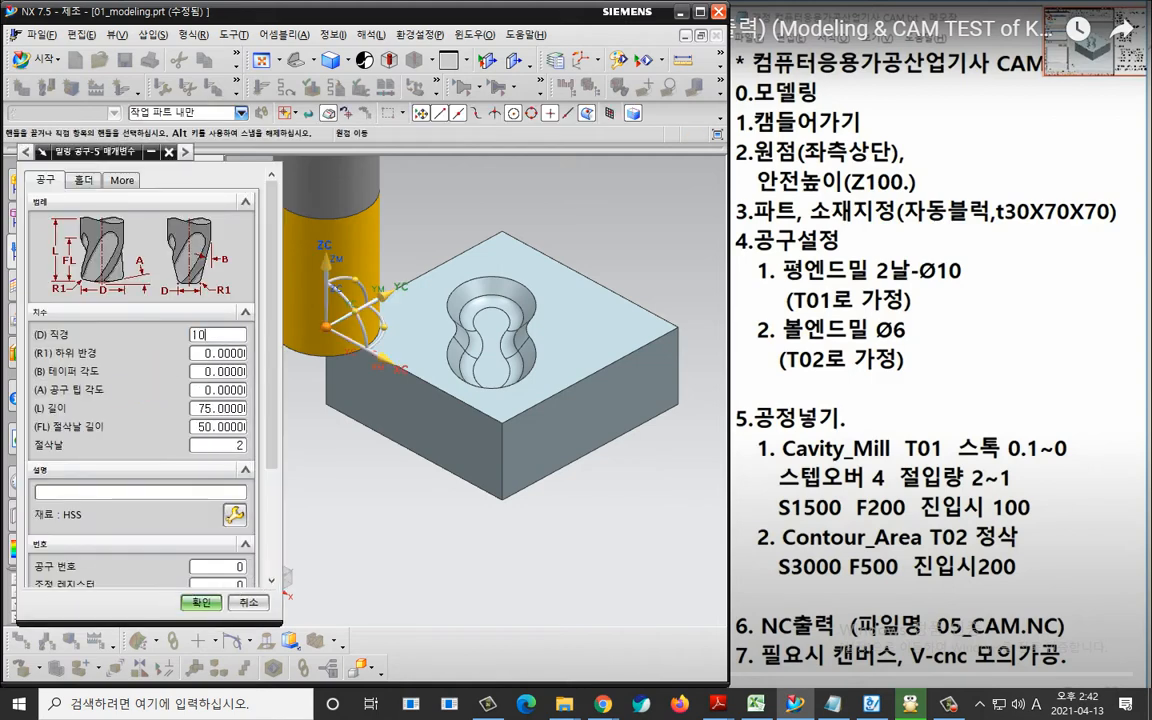
pyautogui.scroll(-1, 215, 506)
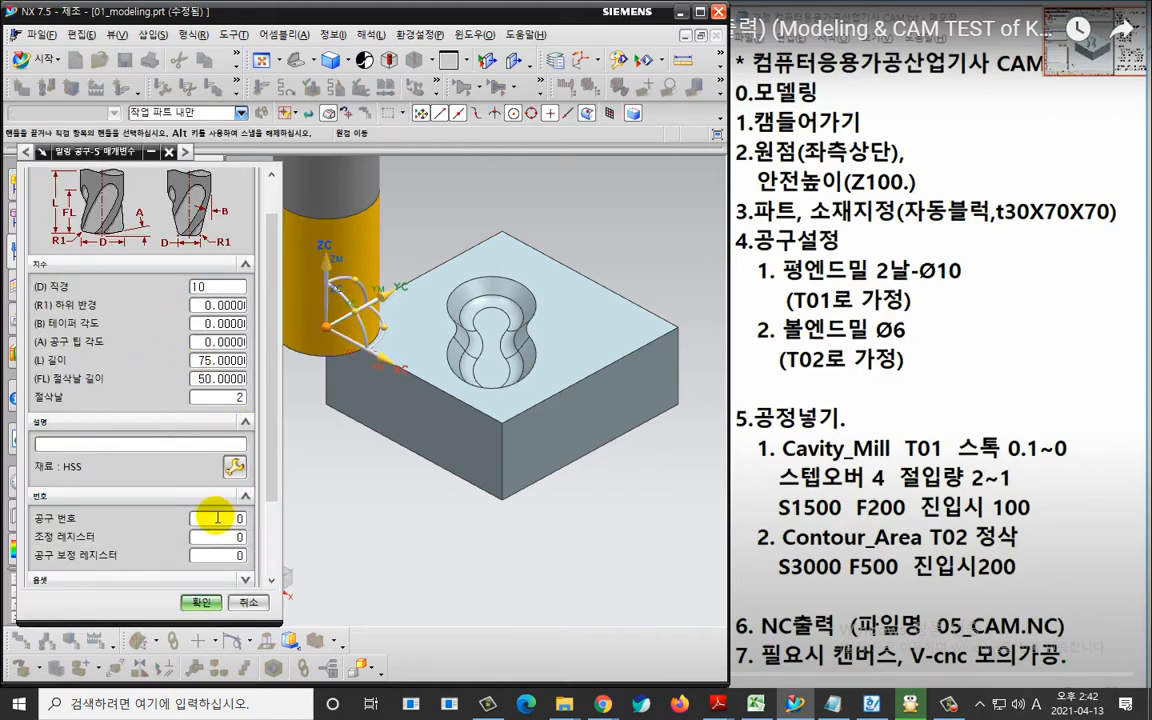
pyautogui.moveTo(218, 518); pyautogui.dragTo(281, 555)
pyautogui.write('1')
pyautogui.press('Return')
pyautogui.write('1')
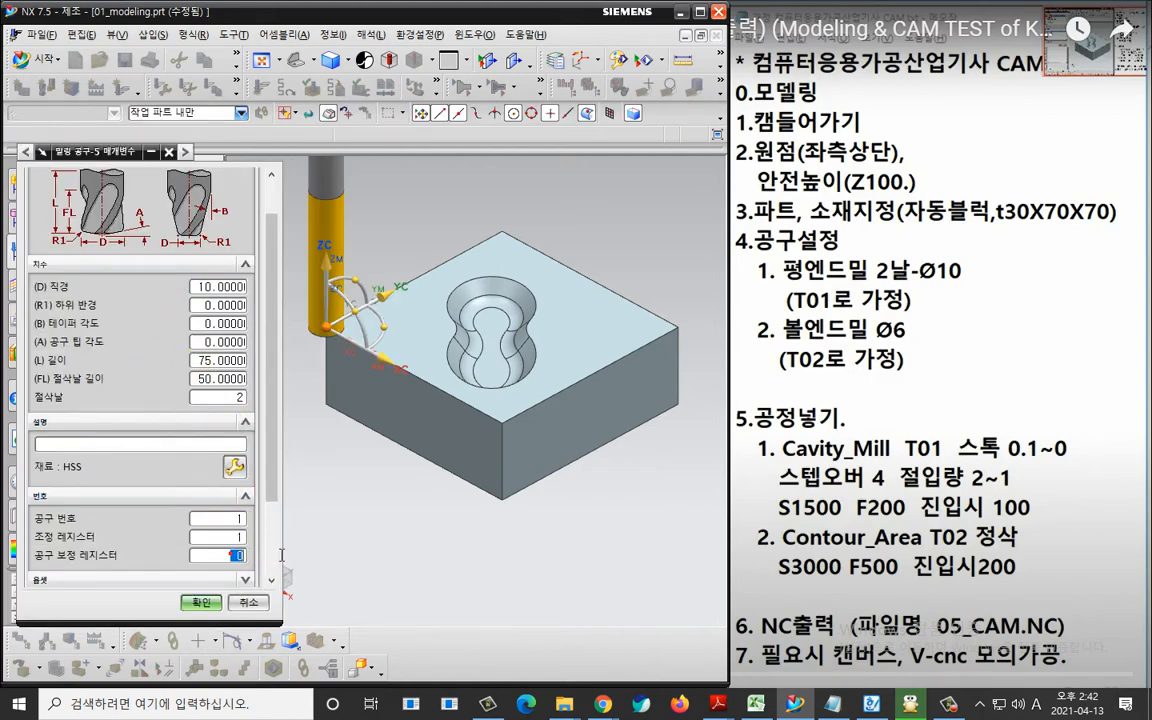
pyautogui.write('1')
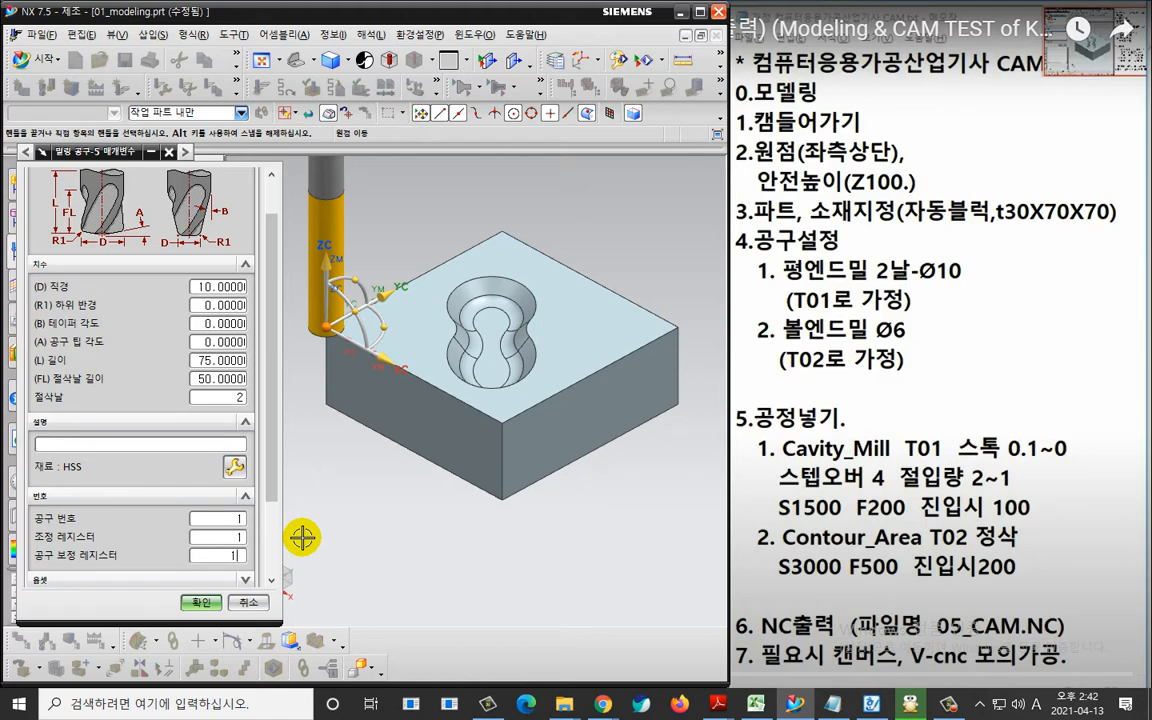
pyautogui.click(201, 603)
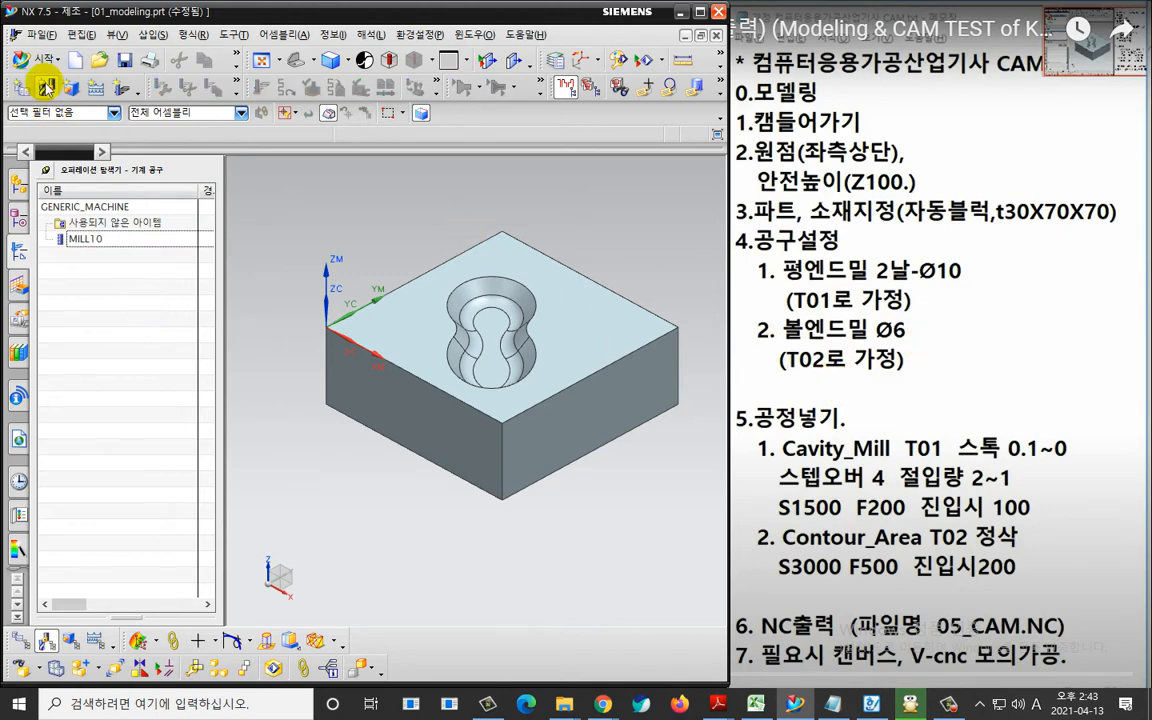
# Create a second mill_contour tool of the BALL_MILL subtype named BALL_MILL6.
pyautogui.click(44, 84)
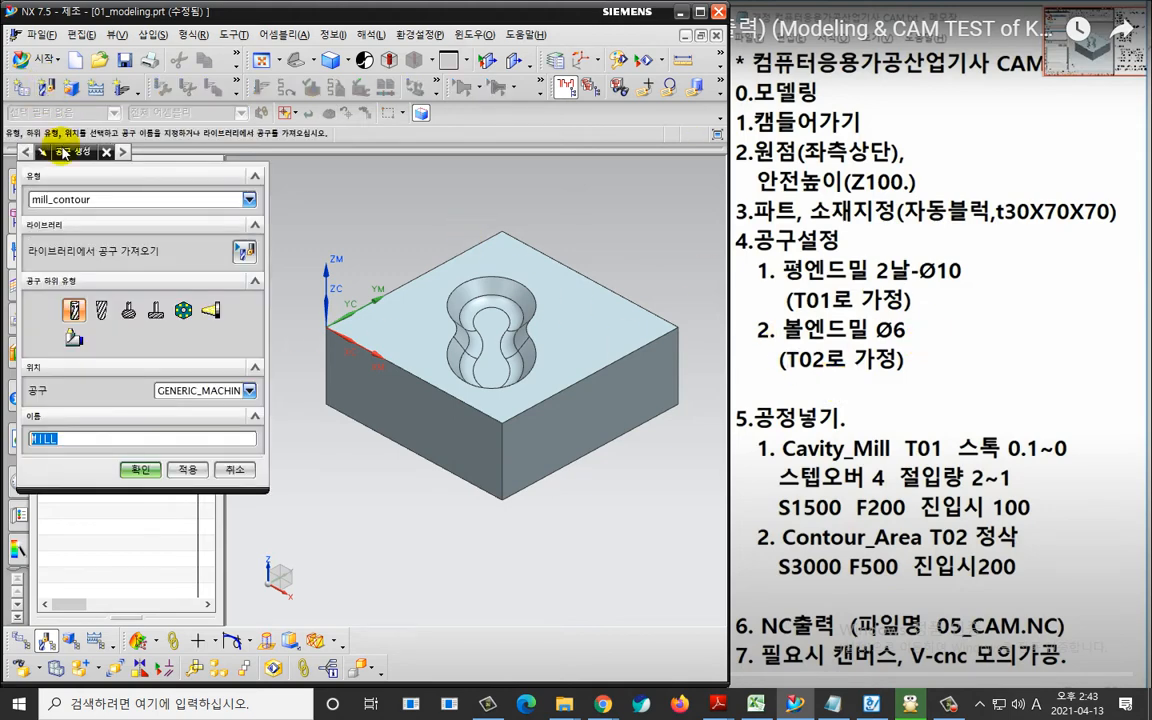
pyautogui.click(101, 310)
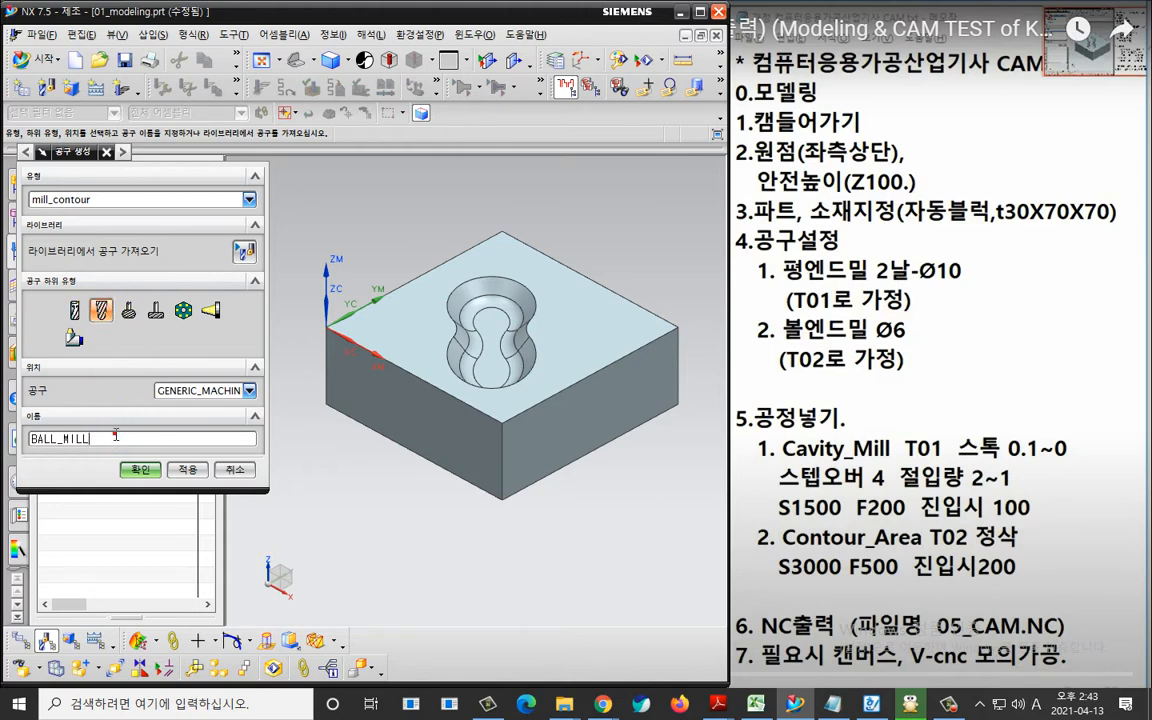
pyautogui.click(139, 470)
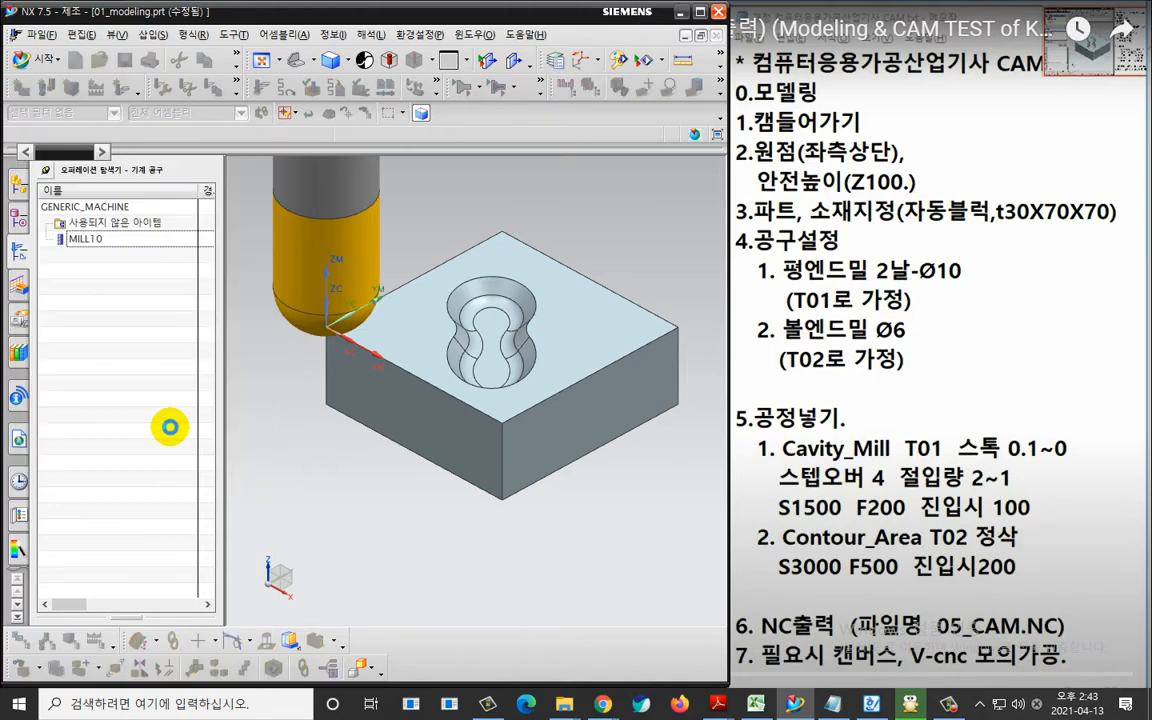
# Define BALL_MILL6 with a 6 mm diameter, set its tool number and adjust register to 2, and accept the tool.
pyautogui.write('6')
pyautogui.click(222, 530)
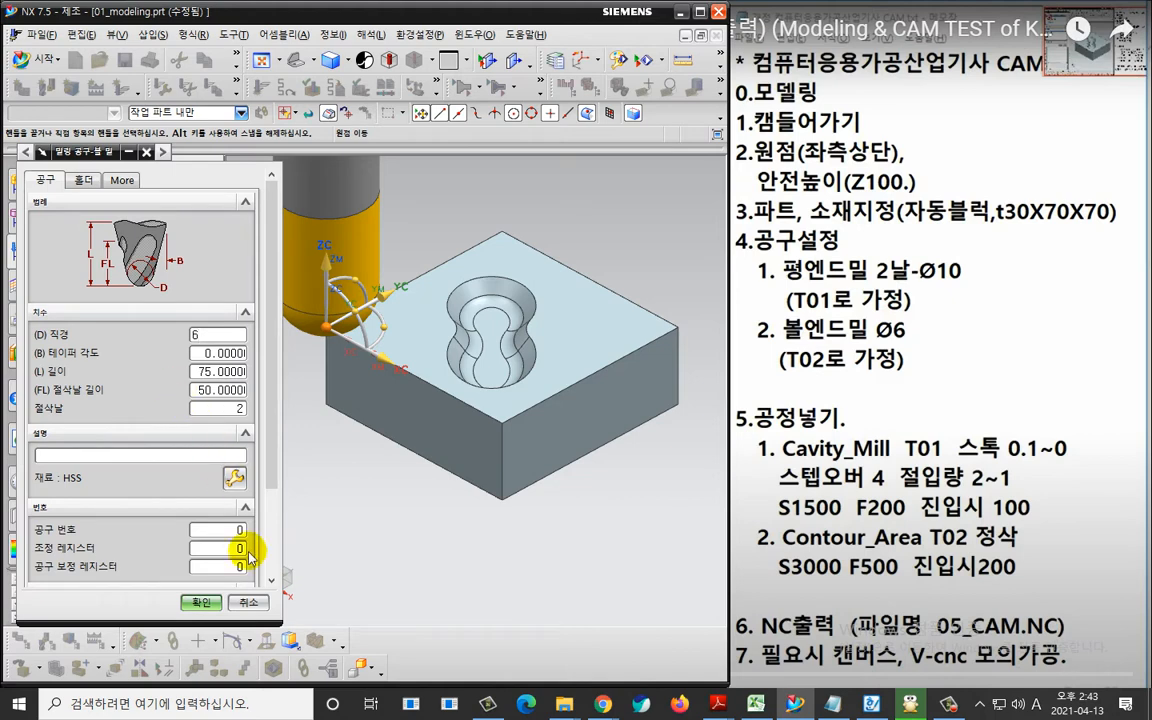
pyautogui.write('2')
pyautogui.click(226, 566)
pyautogui.click(229, 550)
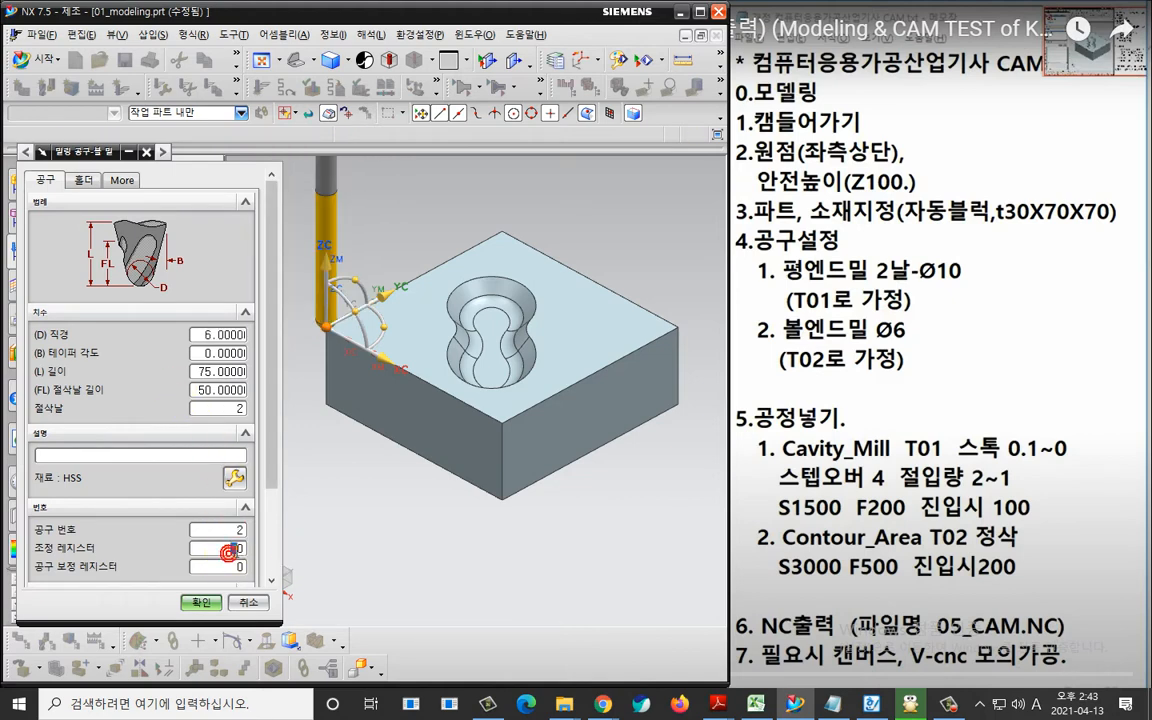
pyautogui.write('2')
pyautogui.click(230, 571)
pyautogui.click(199, 602)
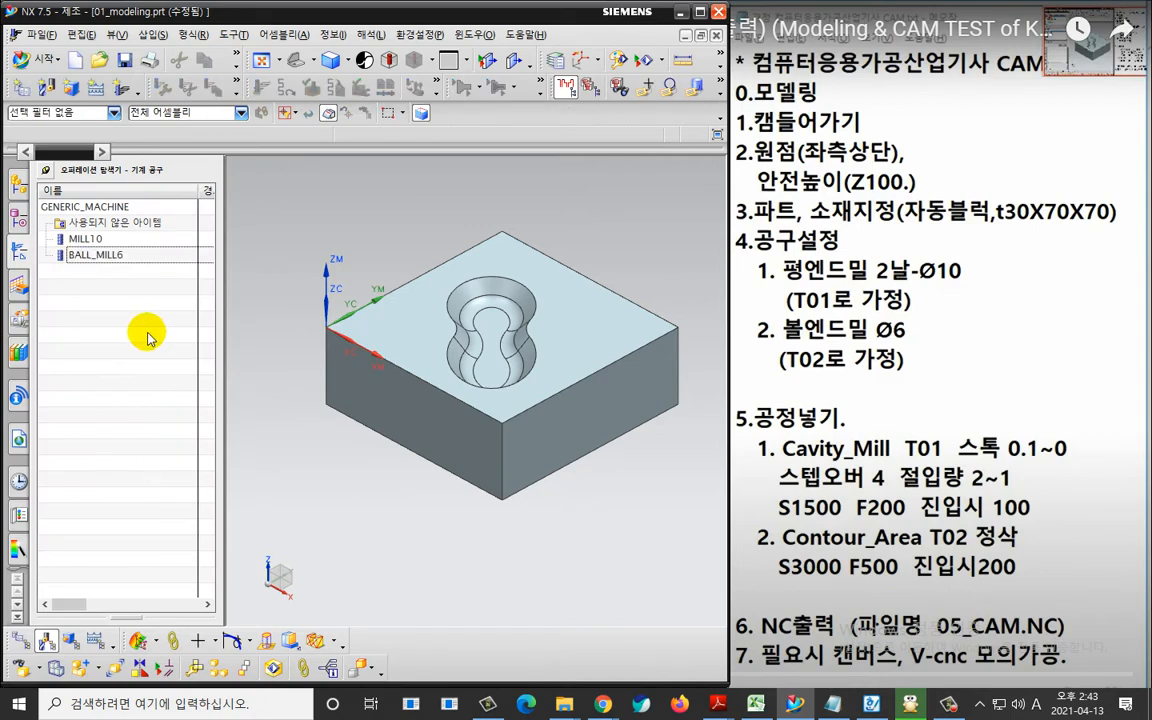
# Switch the Operation Navigator back to geometry view.
pyautogui.rightClick(126, 289)
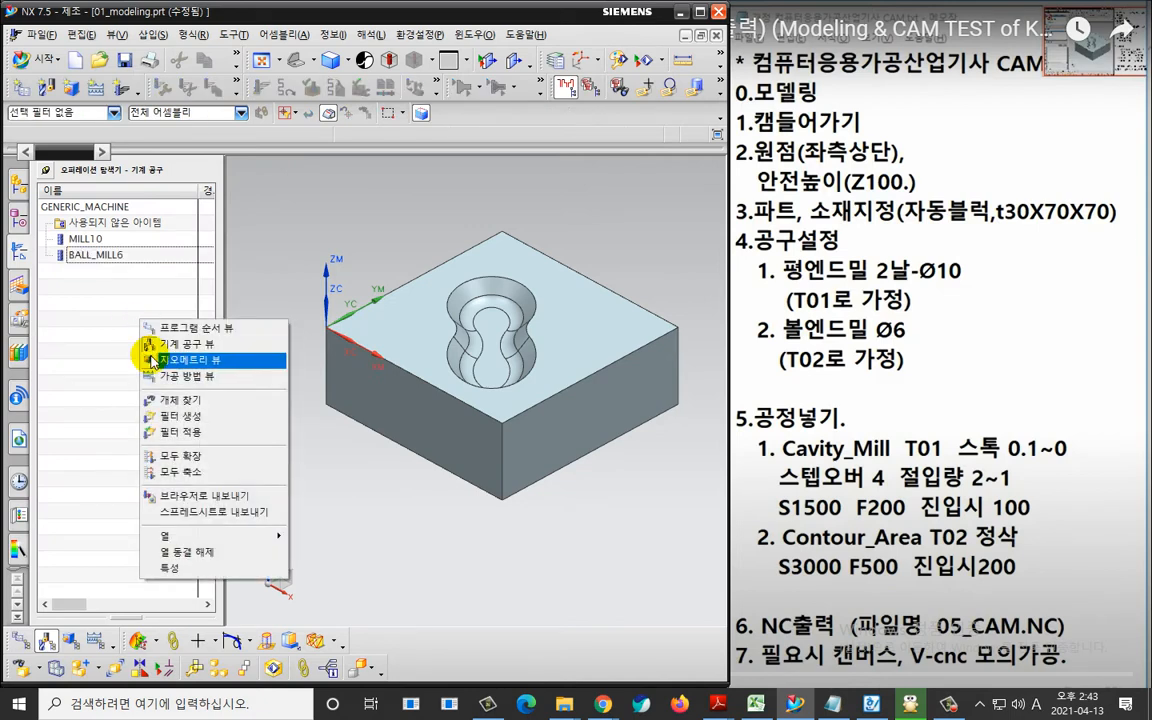
pyautogui.click(143, 332)
pyautogui.rightClick(139, 325)
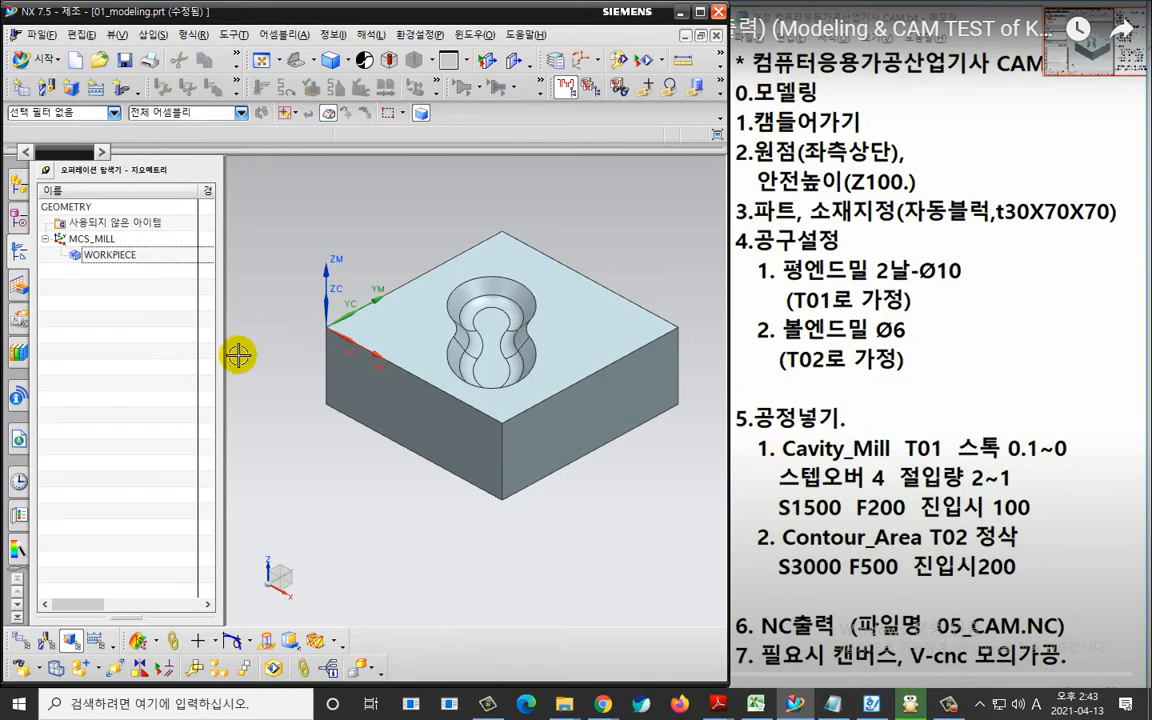
pyautogui.keyDown('shift'); pyautogui.moveTo(602, 510); pyautogui.dragTo(563, 514, button='middle'); pyautogui.keyUp('shift')
pyautogui.scroll(-3, 466, 362)
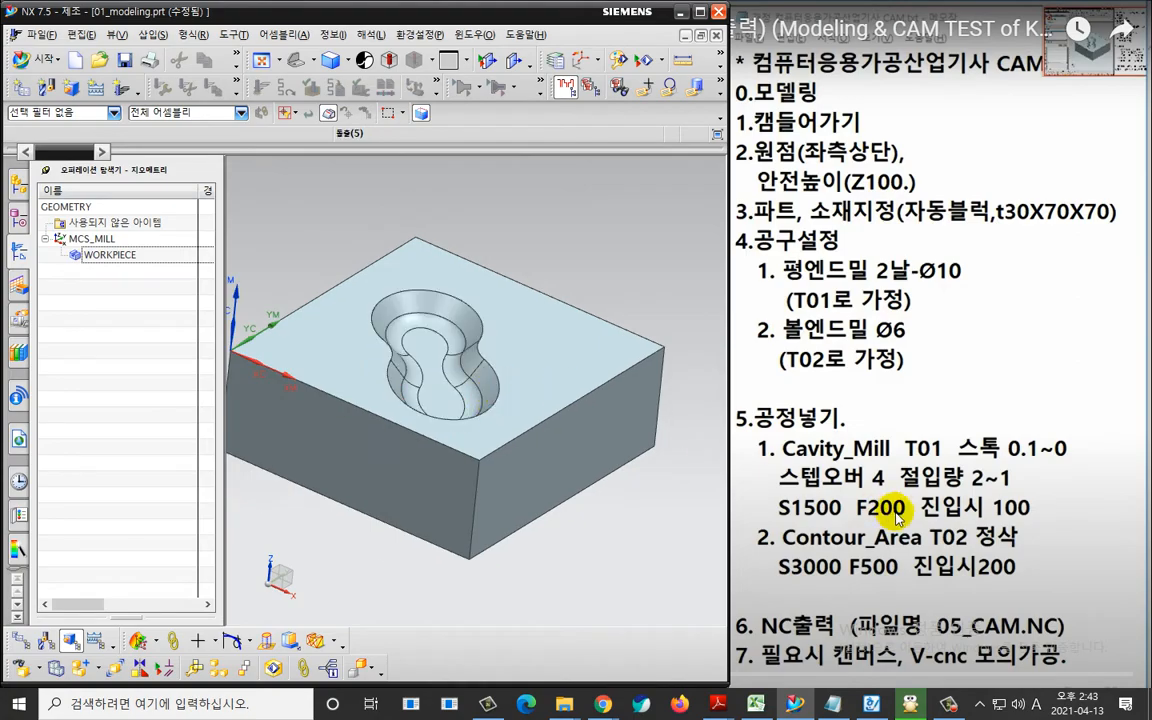
pyautogui.hotkey('ctrl', '2')
pyautogui.moveTo(903, 463)
pyautogui.mouseDown()
pyautogui.moveTo(797, 462)
pyautogui.moveTo(908, 440)
pyautogui.moveTo(905, 463)
pyautogui.moveTo(1011, 498)
pyautogui.moveTo(1070, 461)
pyautogui.mouseUp()
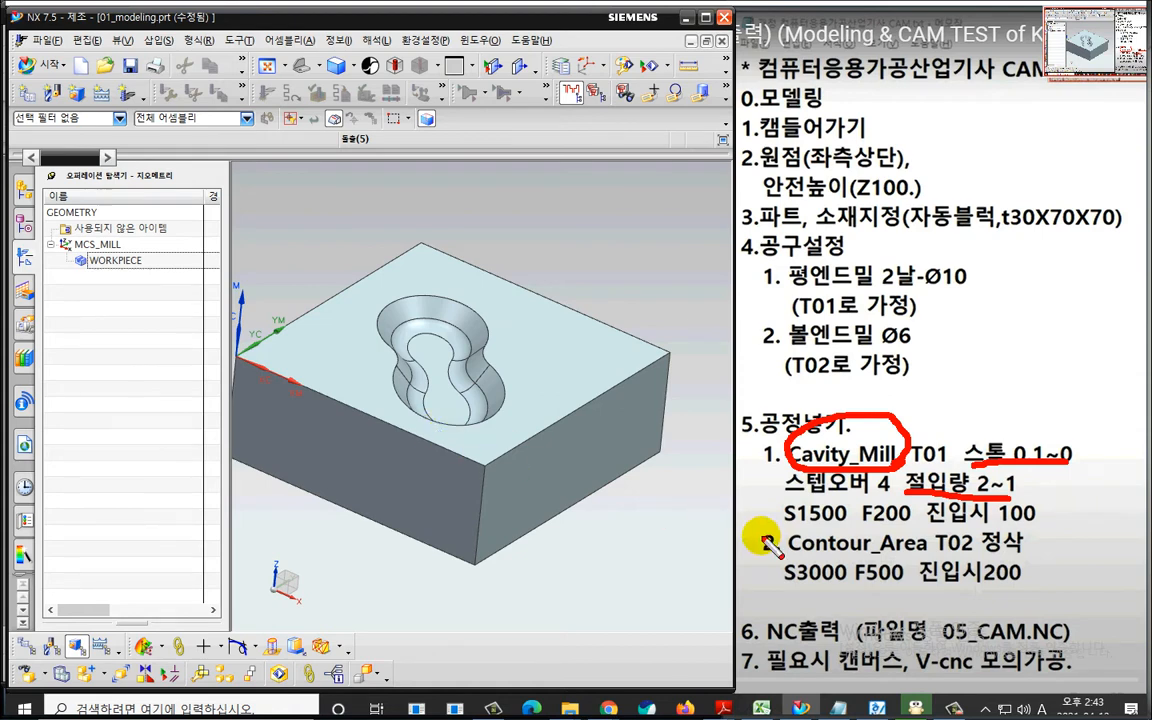
pyautogui.moveTo(775, 533); pyautogui.dragTo(1040, 521)
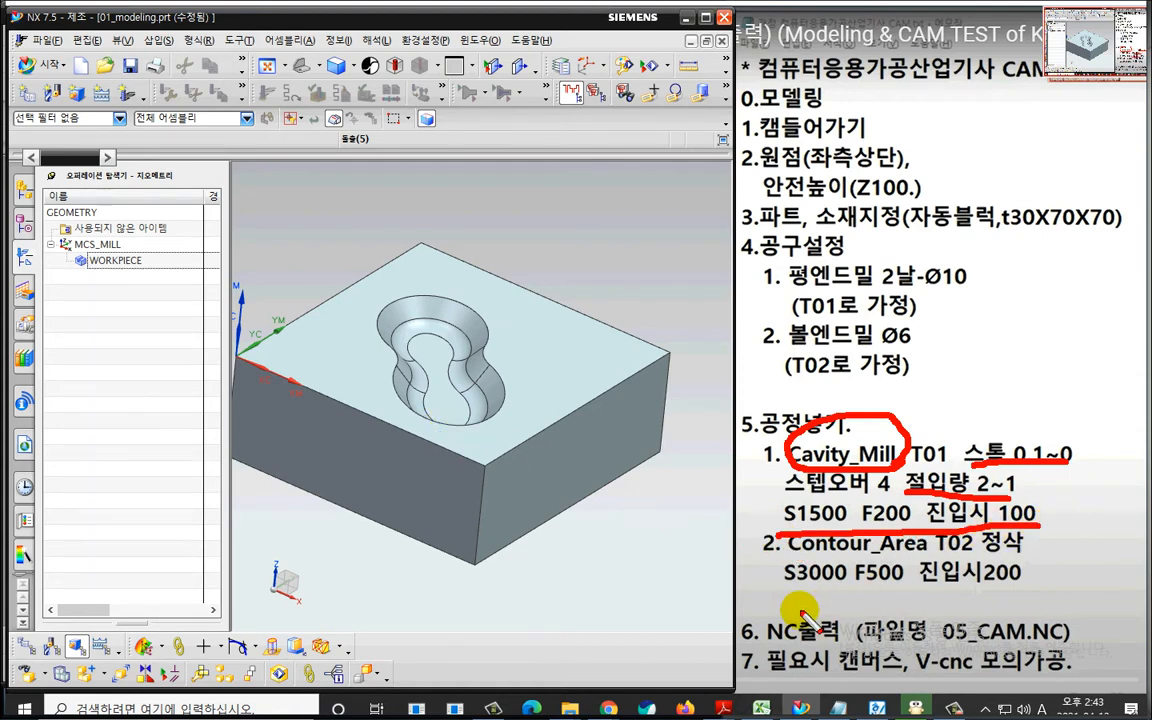
pyautogui.moveTo(775, 600); pyautogui.dragTo(1058, 597)
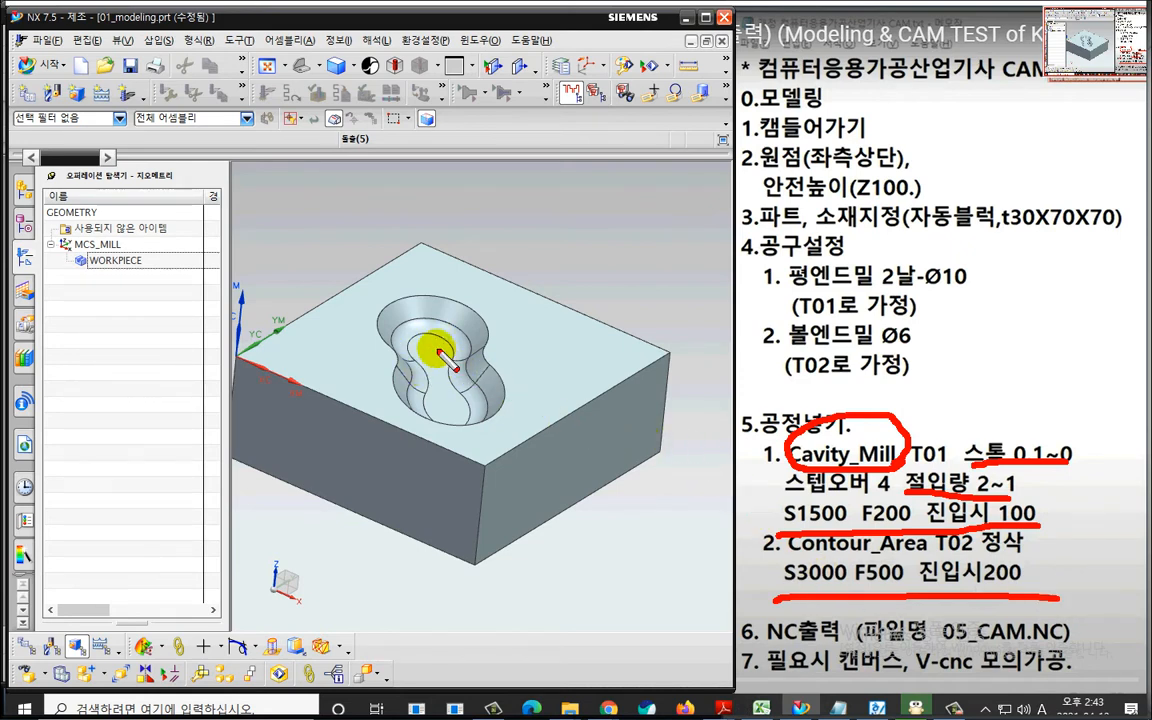
pyautogui.moveTo(428, 212)
pyautogui.mouseDown()
pyautogui.moveTo(425, 338)
pyautogui.moveTo(434, 324)
pyautogui.mouseUp()
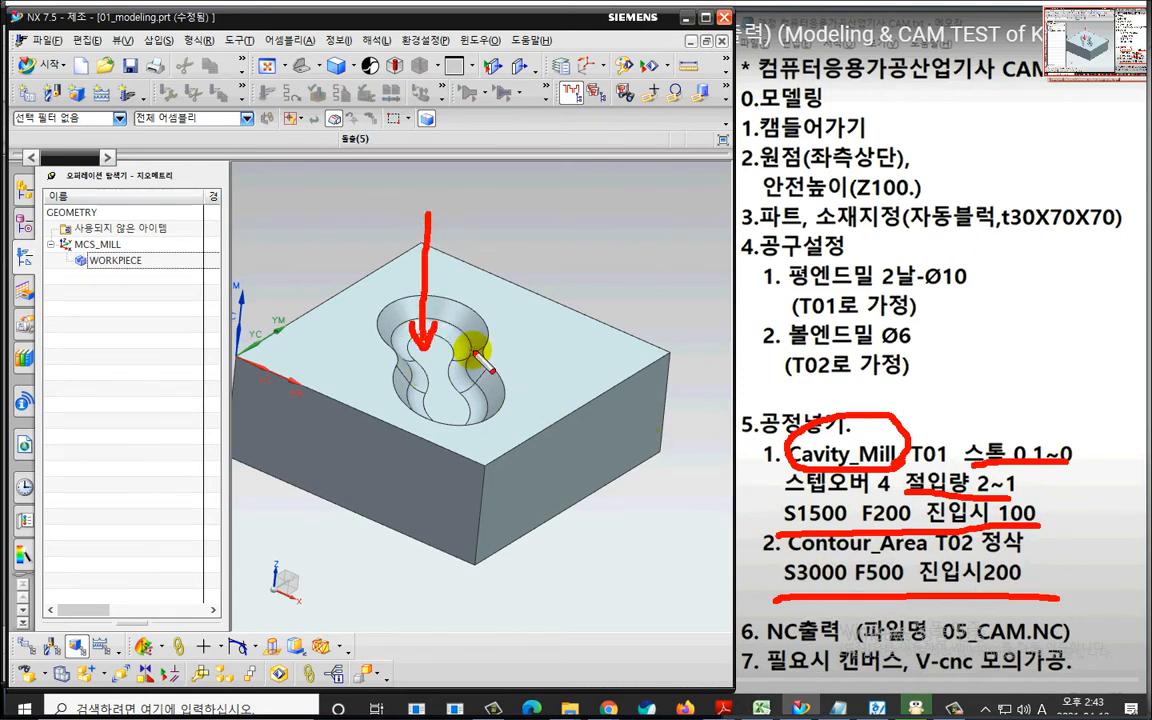
pyautogui.moveTo(880, 420)
pyautogui.mouseDown()
pyautogui.moveTo(771, 500)
pyautogui.moveTo(885, 553)
pyautogui.mouseUp()
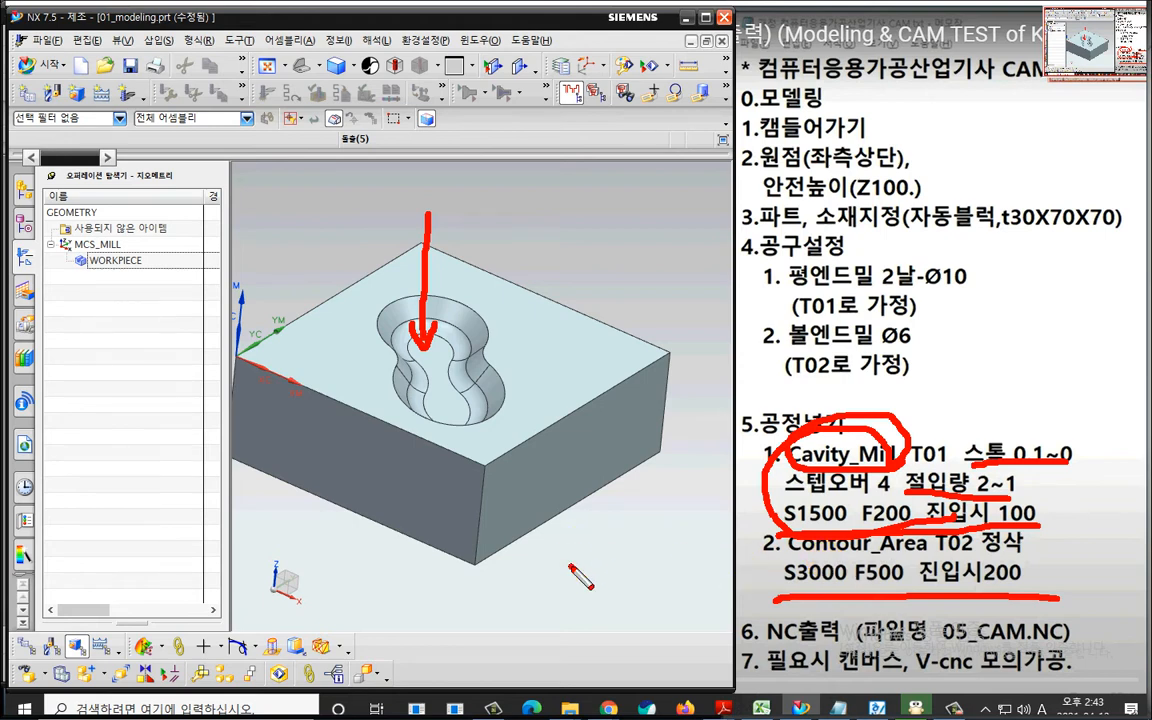
pyautogui.press('Escape')
pyautogui.scroll(-1, 571, 566)
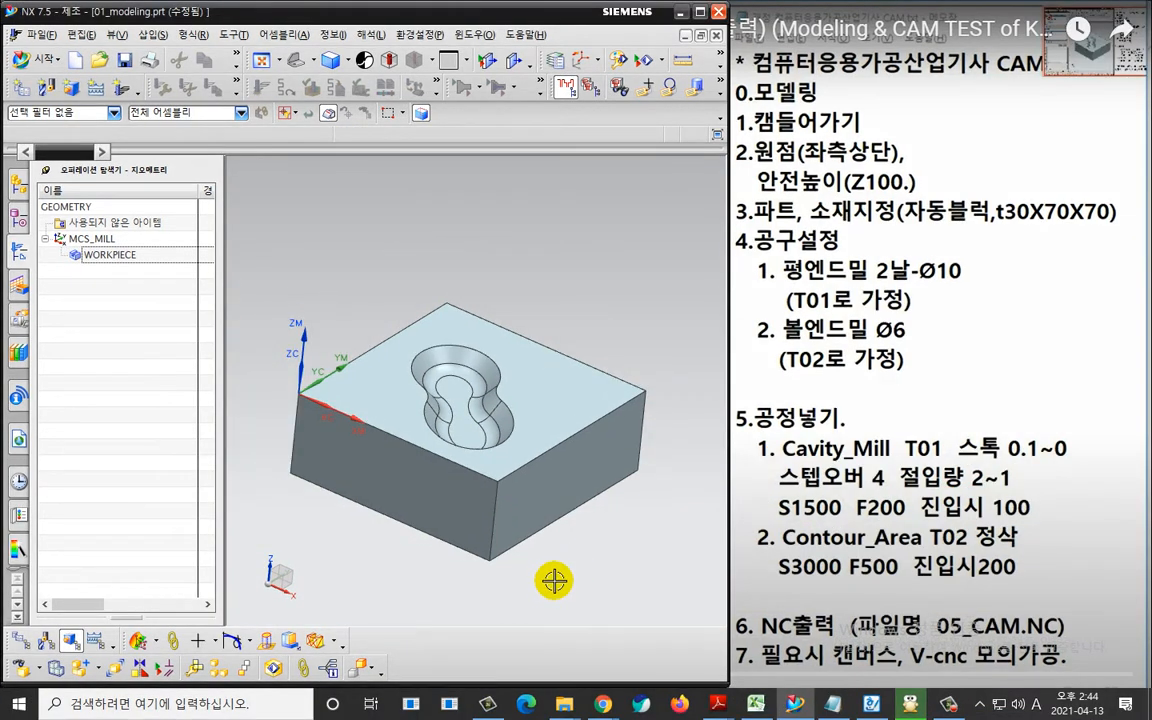
pyautogui.moveTo(550, 578); pyautogui.dragTo(461, 492, button='middle')
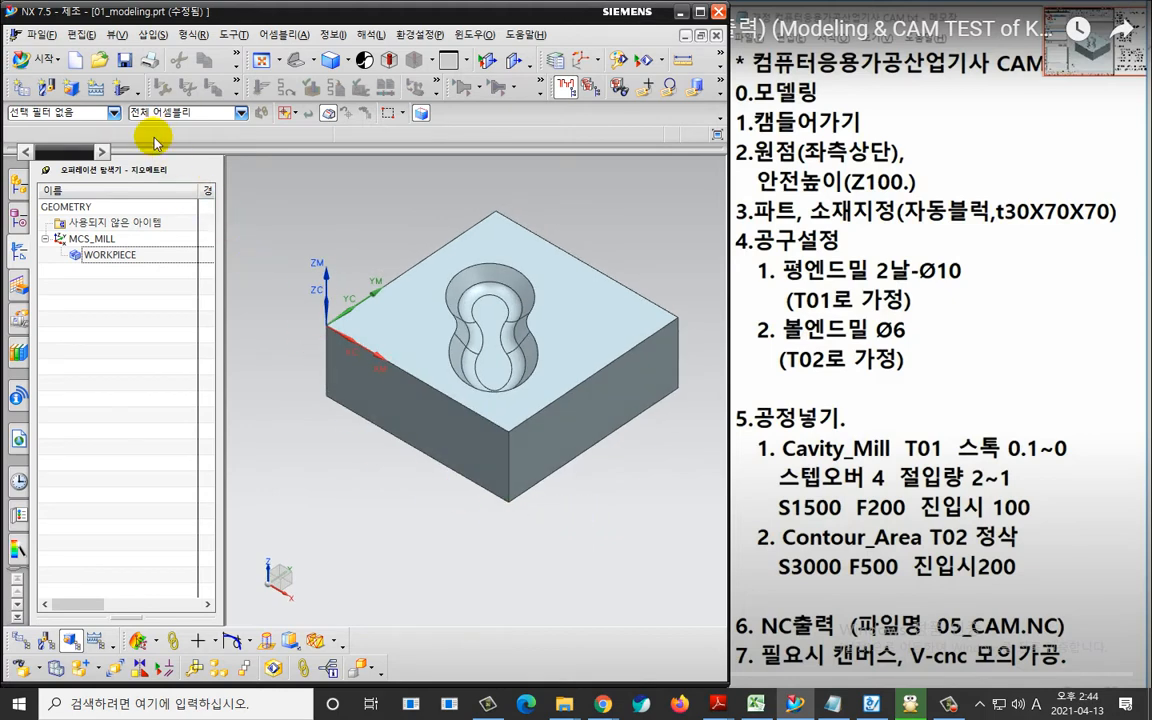
# Start a new mill_contour CAVITY_MILL operation, assigning PROGRAM as its program and MILL10 as its tool.
pyautogui.click(118, 86)
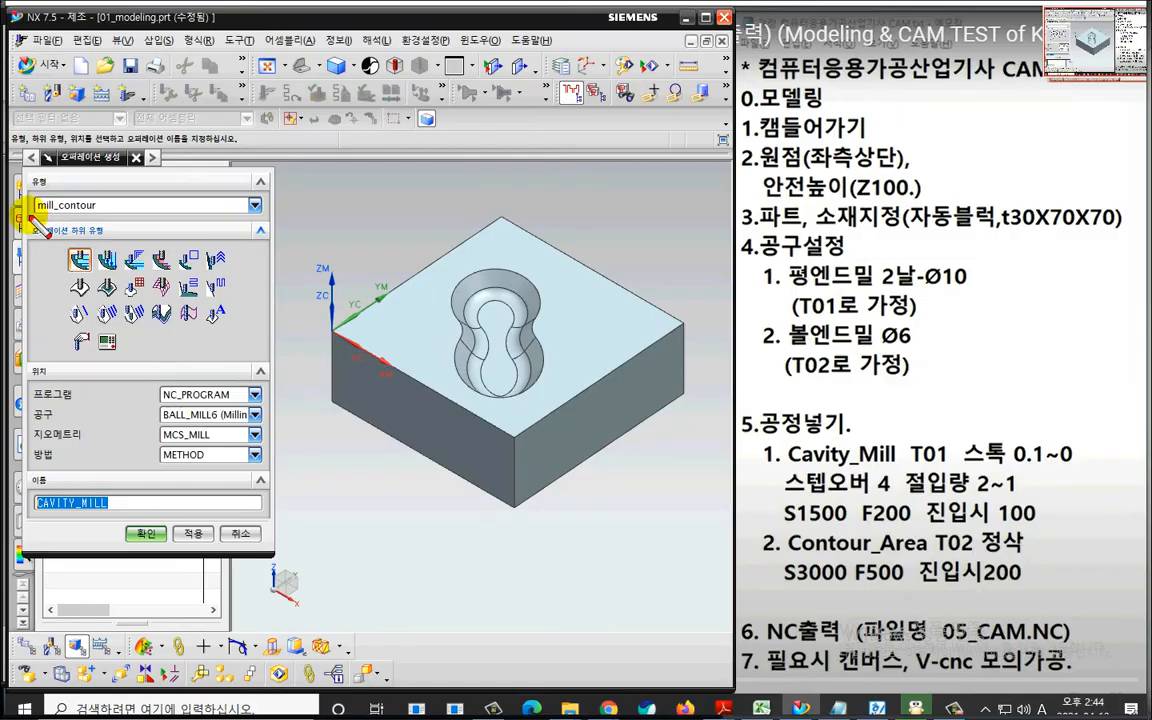
pyautogui.moveTo(28, 215)
pyautogui.mouseDown()
pyautogui.moveTo(101, 215)
pyautogui.moveTo(80, 280)
pyautogui.moveTo(95, 251)
pyautogui.mouseUp()
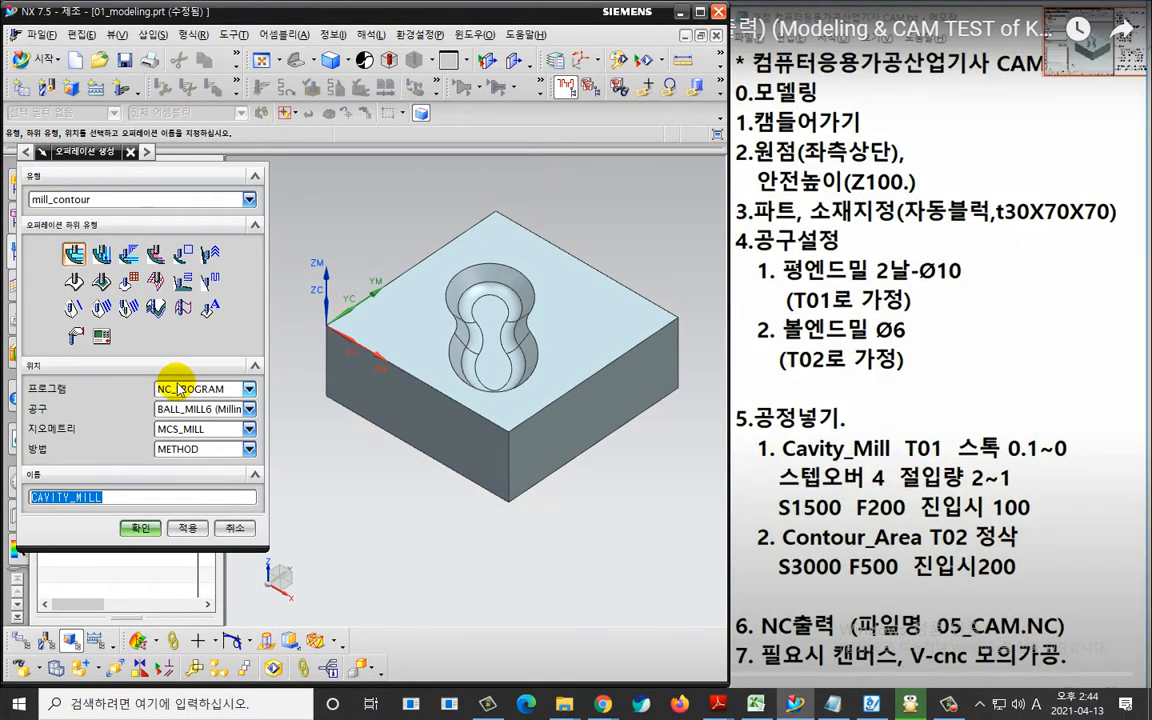
pyautogui.click(178, 388)
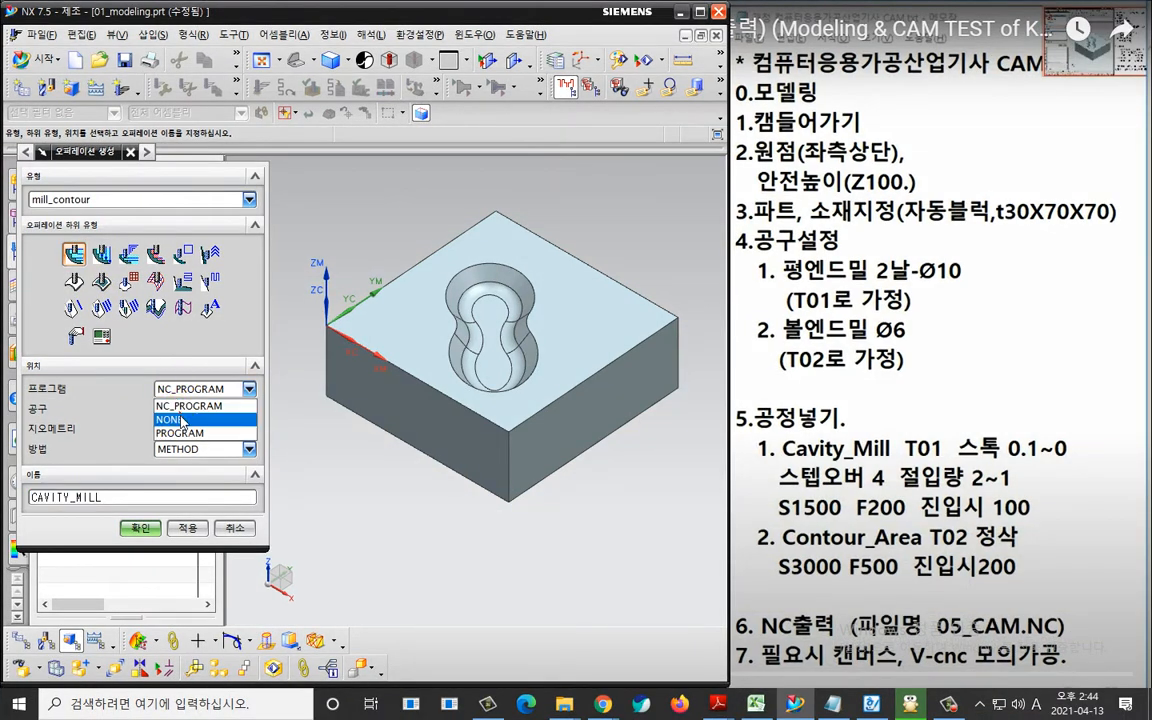
pyautogui.click(175, 430)
pyautogui.click(190, 409)
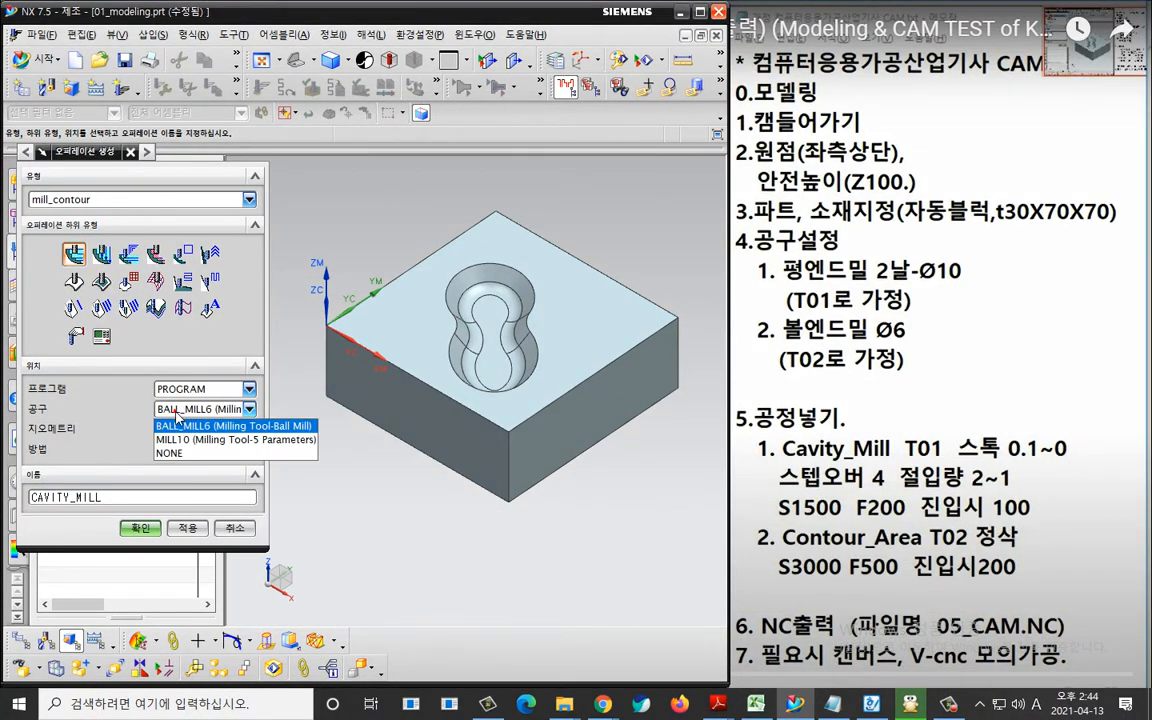
pyautogui.click(187, 442)
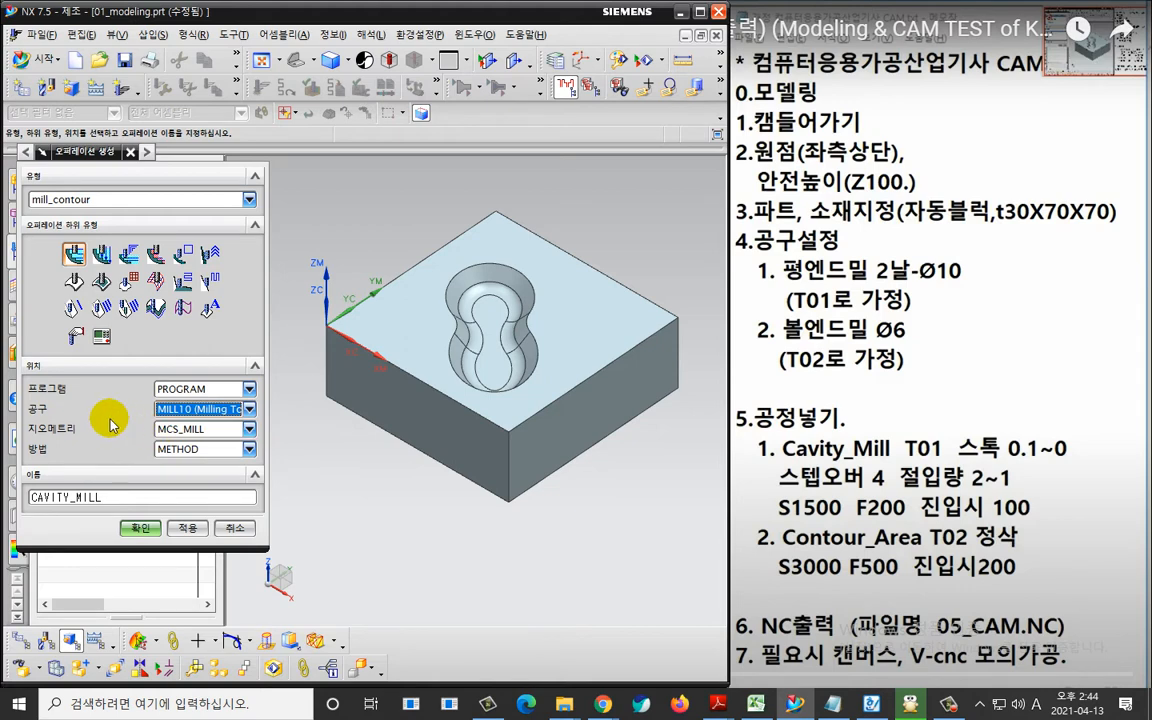
# Set the CAVITY_MILL operation's geometry to WORKPIECE and its method to MILL_SEMI_FINISH.
pyautogui.click(183, 429)
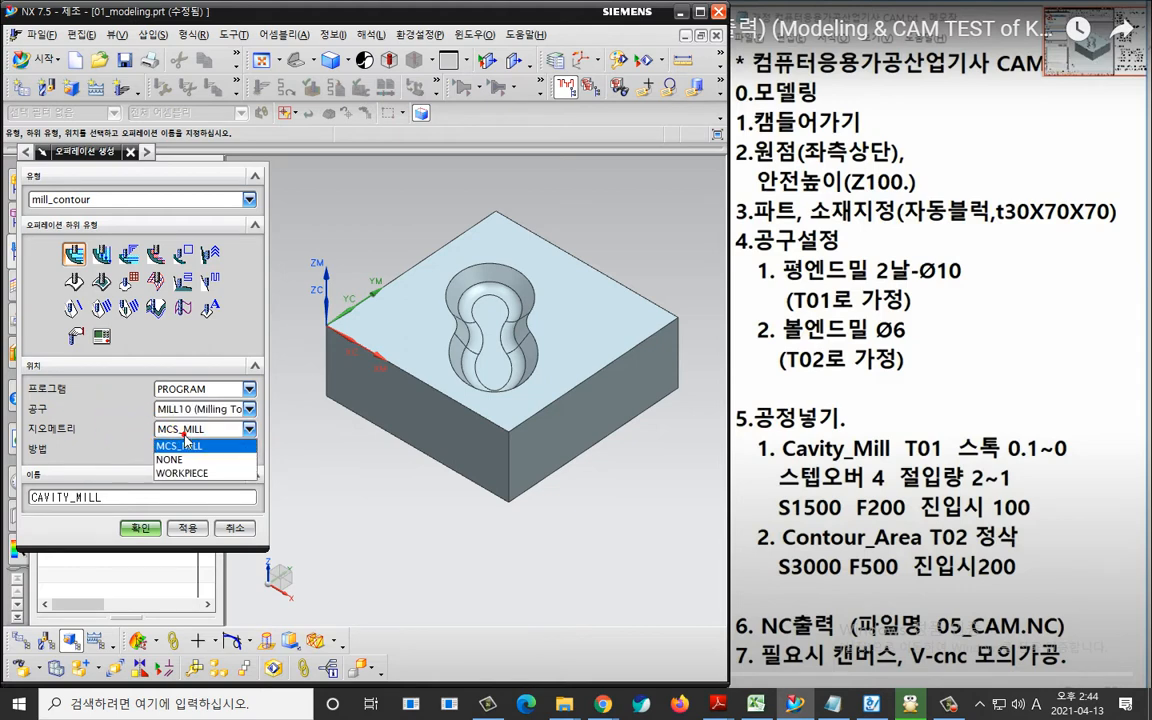
pyautogui.click(183, 472)
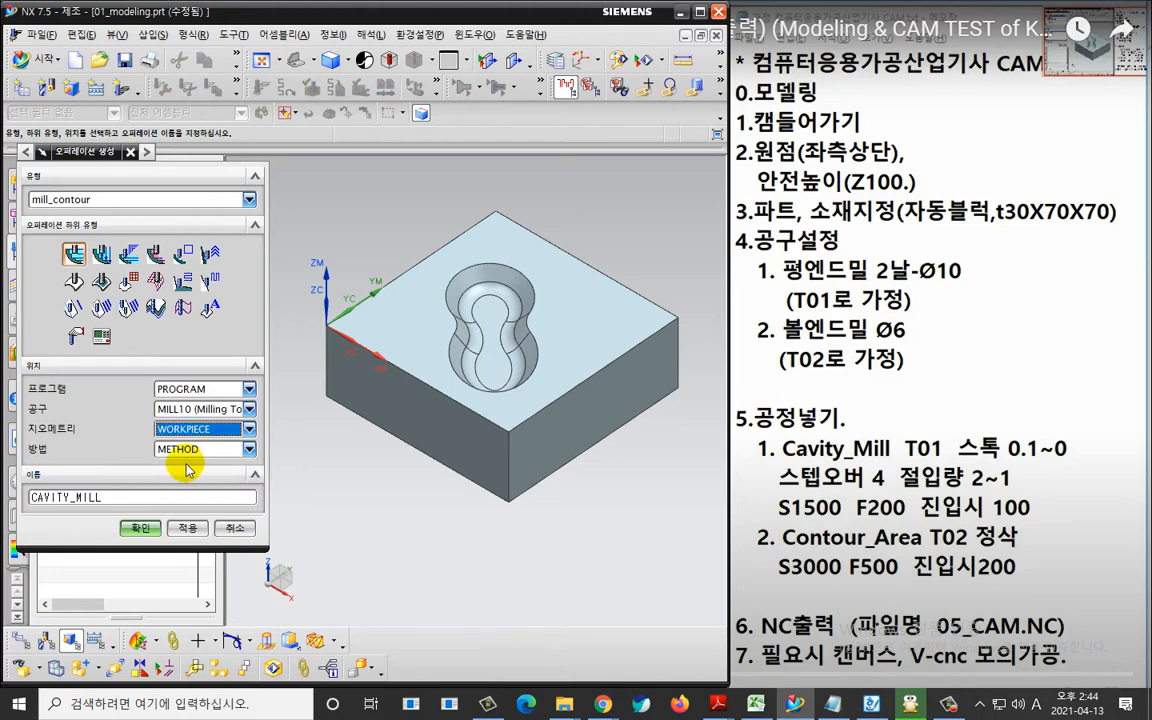
pyautogui.click(180, 449)
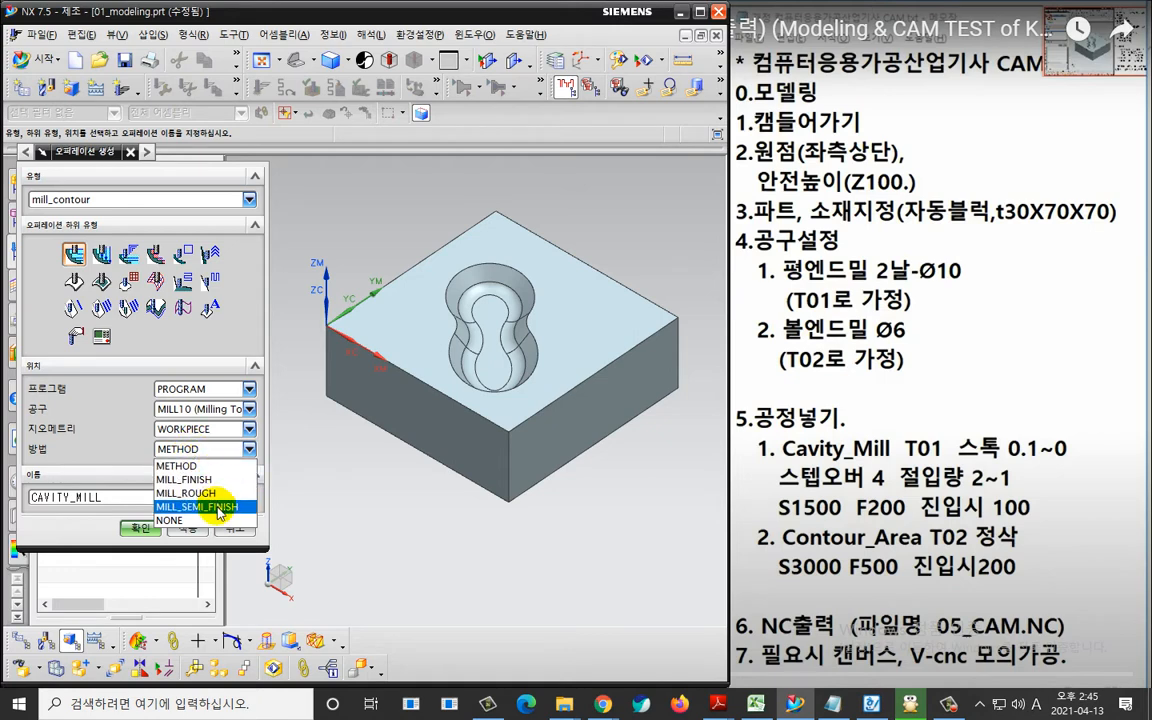
pyautogui.click(200, 506)
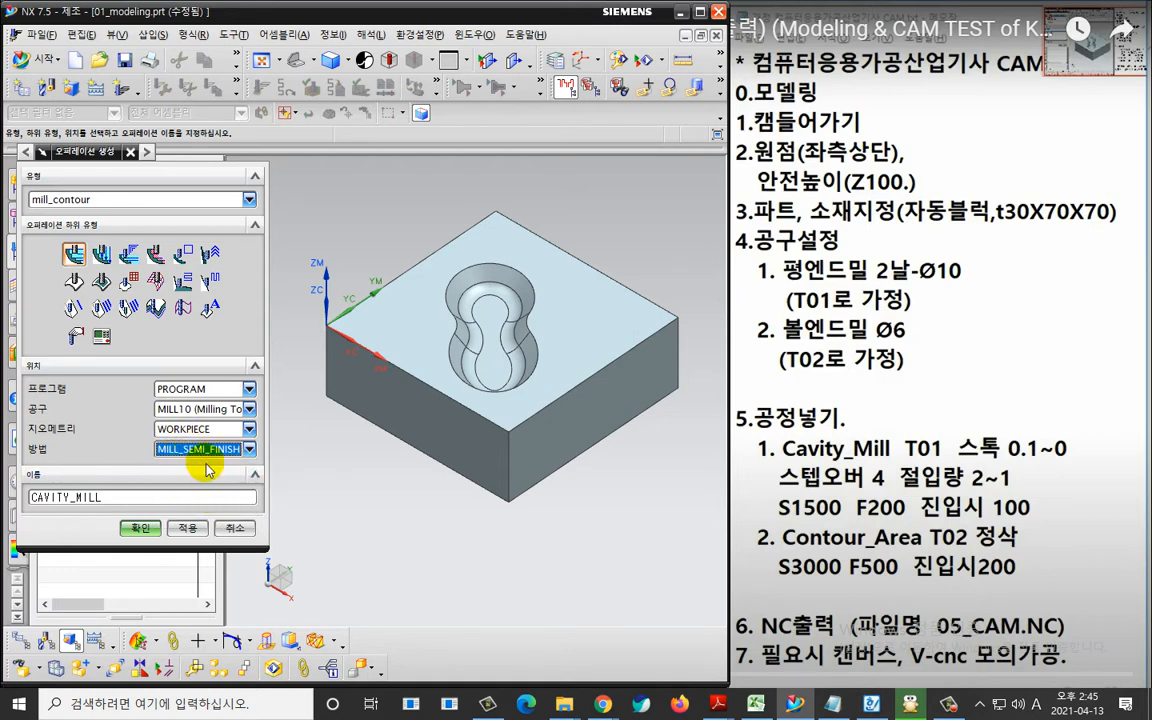
# Create the CAVITY_MILL operation and set the part side stock to 0.1 in its cutting parameters.
pyautogui.click(148, 530)
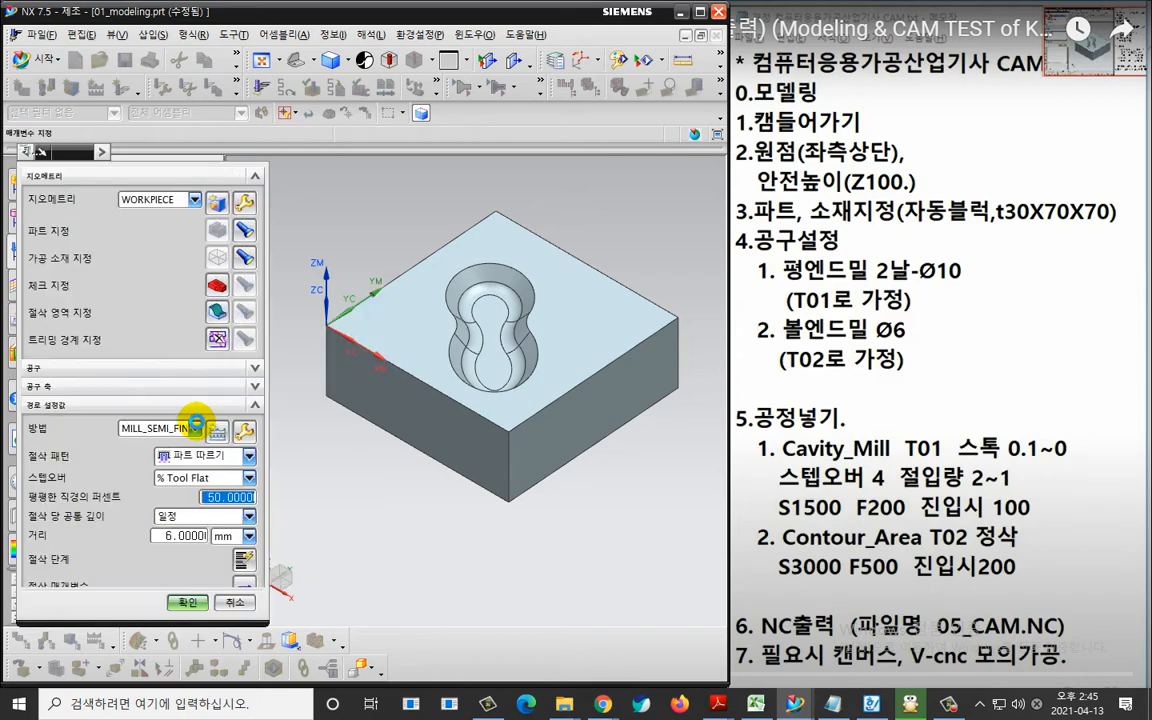
pyautogui.scroll(-3, 150, 535)
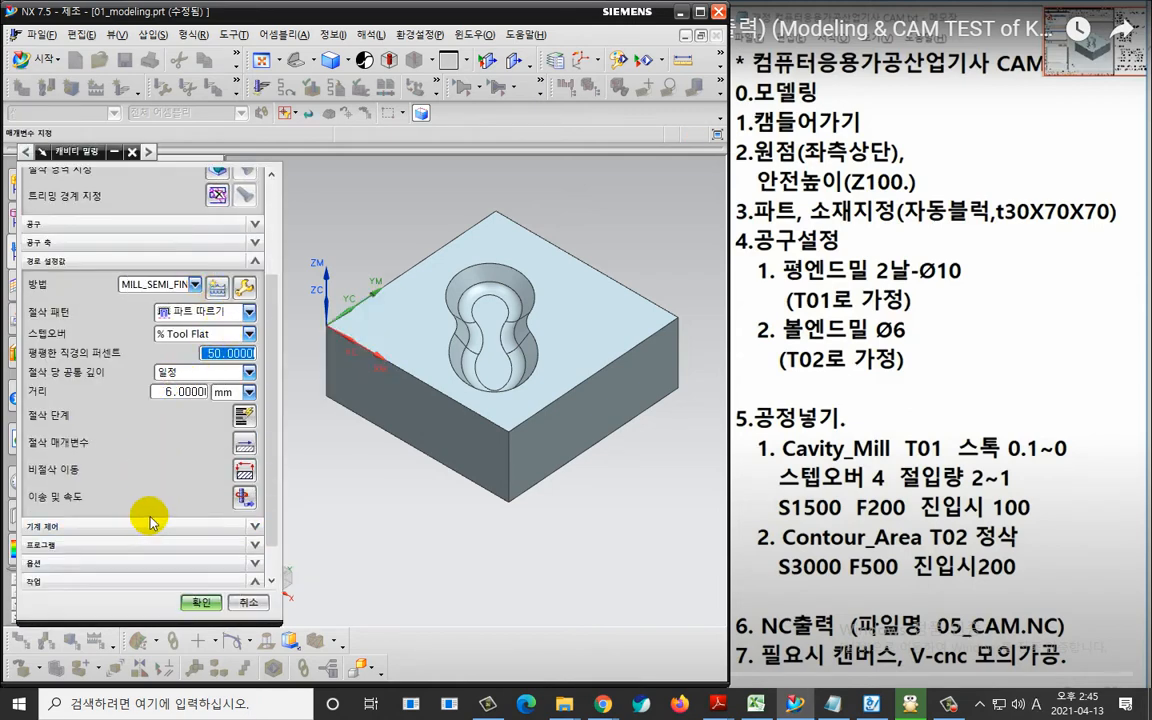
pyautogui.click(242, 446)
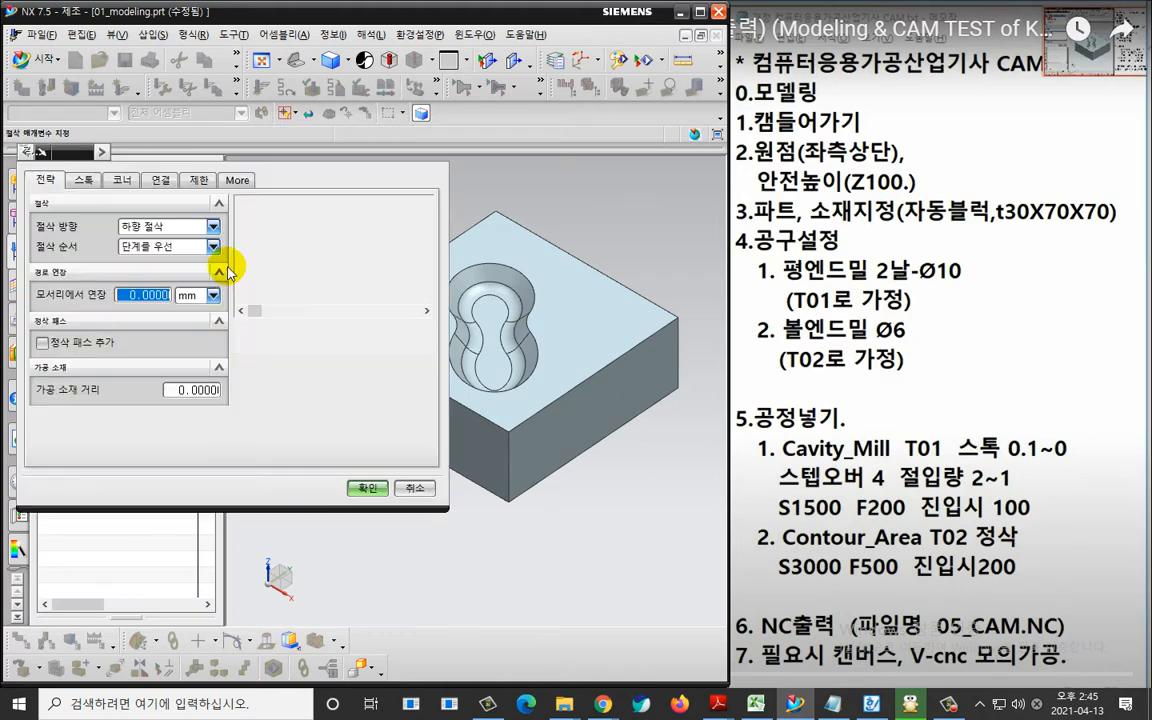
pyautogui.click(84, 180)
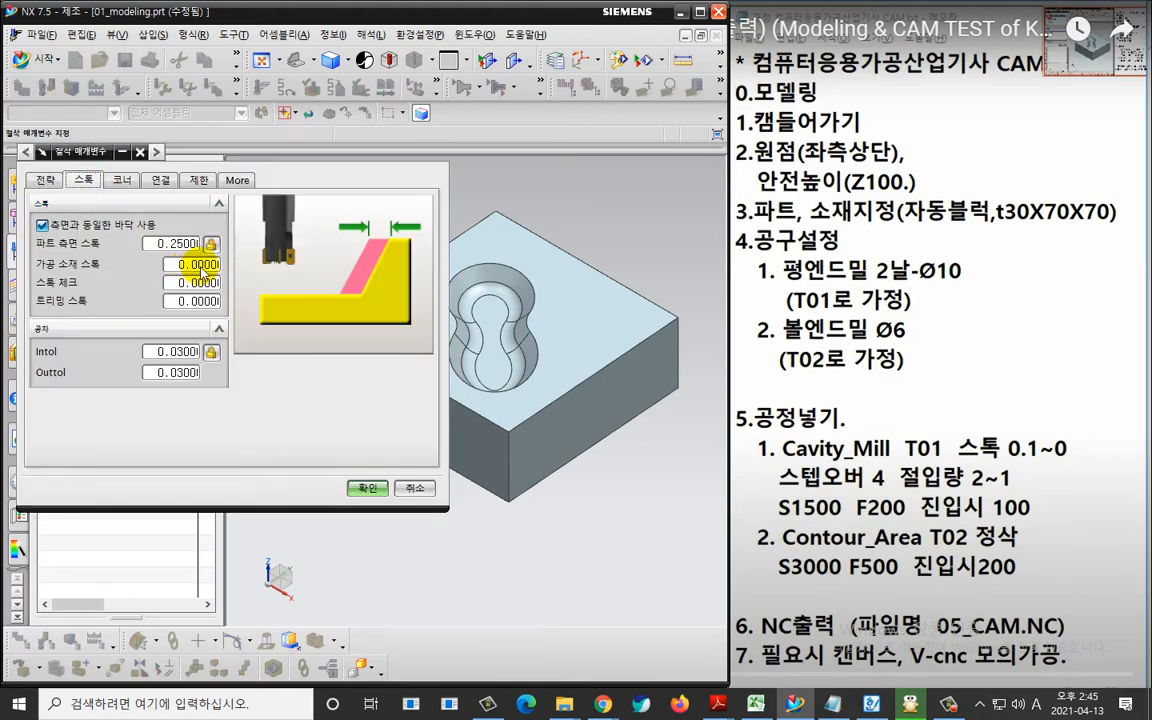
pyautogui.hotkey('ctrl', '2')
pyautogui.moveTo(200, 269)
pyautogui.mouseDown()
pyautogui.moveTo(148, 257)
pyautogui.moveTo(180, 224)
pyautogui.moveTo(191, 281)
pyautogui.mouseUp()
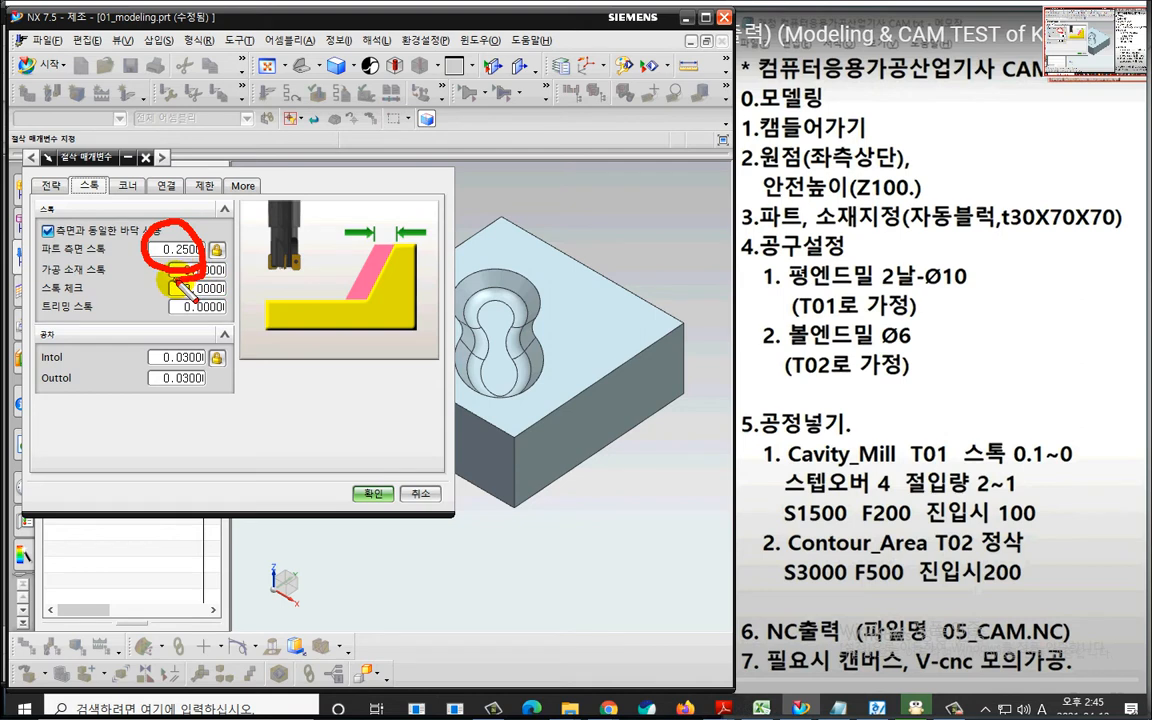
pyautogui.press('Escape')
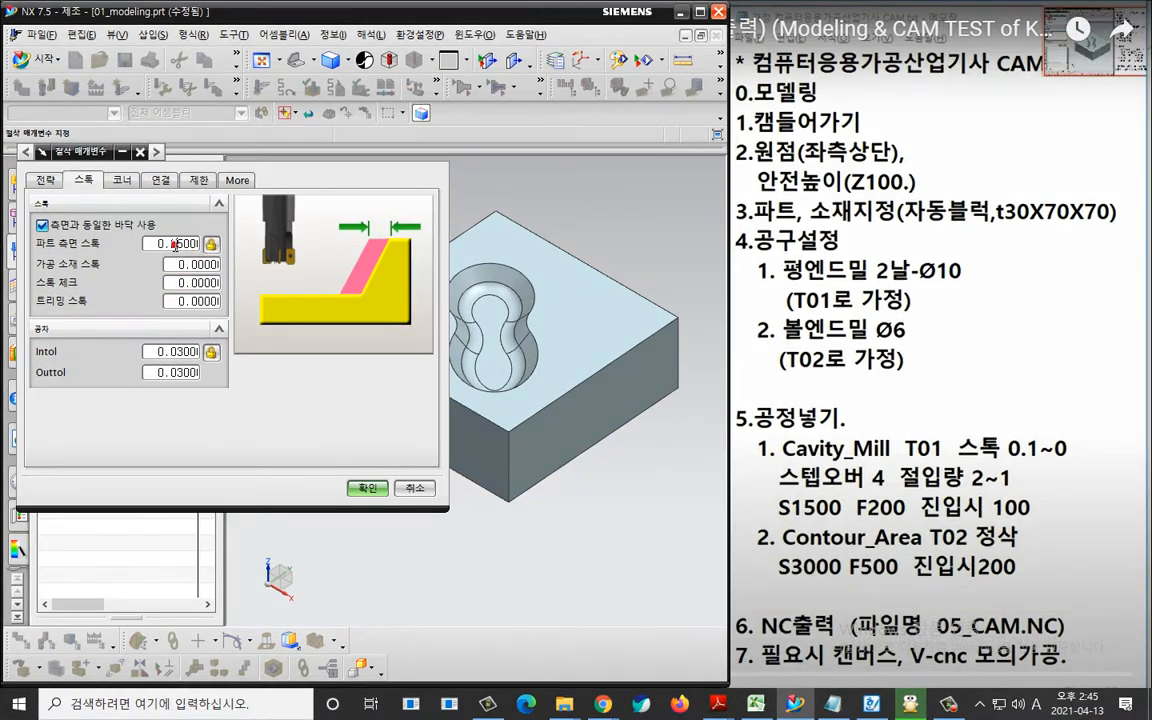
pyautogui.doubleClick(170, 243)
pyautogui.write('0.1')
pyautogui.click(366, 489)
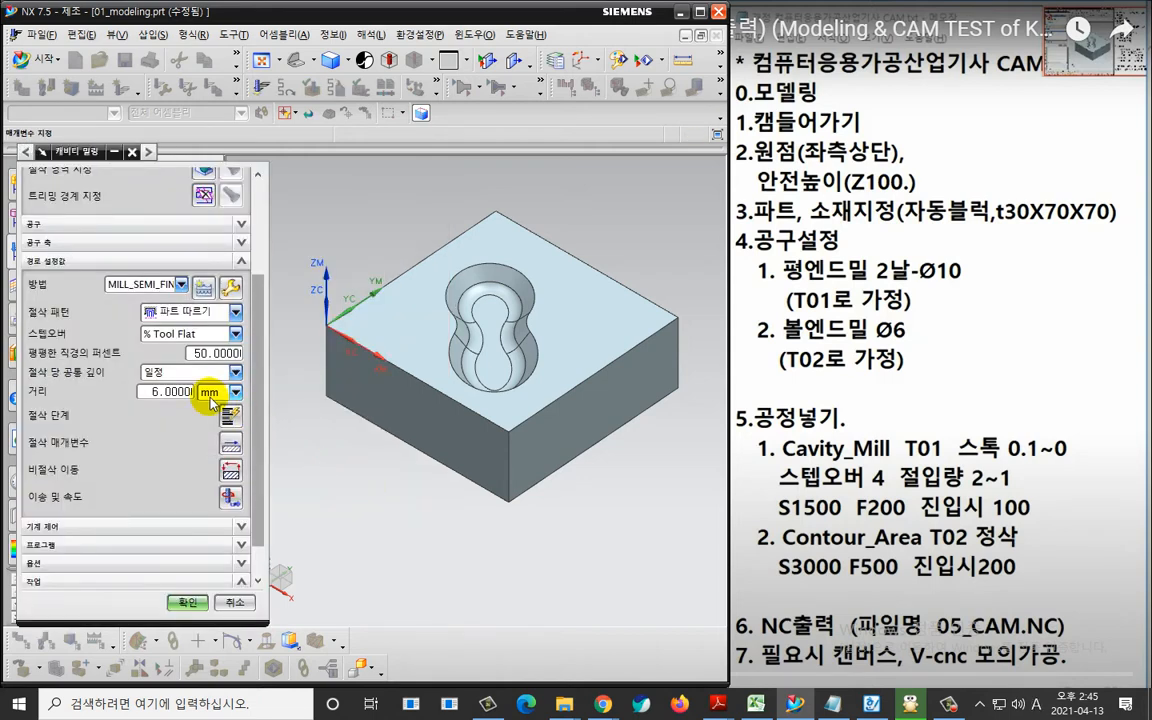
# Specify all the pocket's faces as the cut area of the cavity milling operation.
pyautogui.scroll(1, 118, 304)
pyautogui.scroll(2, 128, 300)
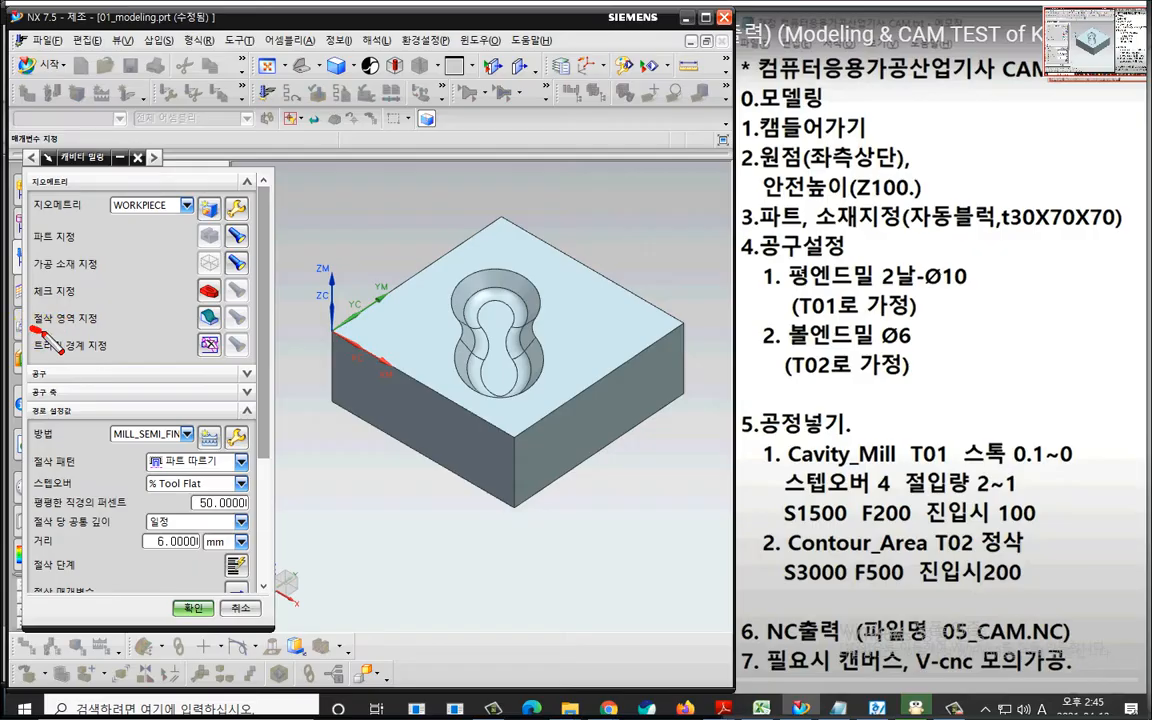
pyautogui.moveTo(24, 321)
pyautogui.mouseDown()
pyautogui.moveTo(200, 323)
pyautogui.moveTo(204, 286)
pyautogui.moveTo(212, 302)
pyautogui.mouseUp()
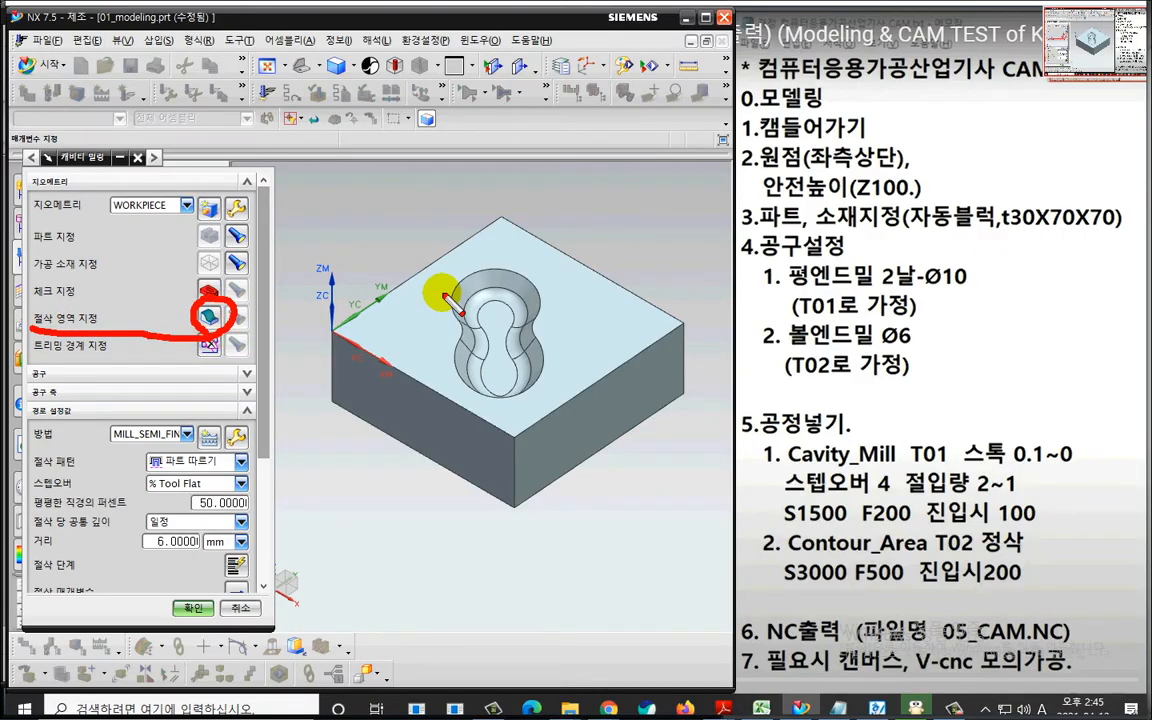
pyautogui.moveTo(430, 255)
pyautogui.mouseDown()
pyautogui.moveTo(410, 368)
pyautogui.moveTo(556, 413)
pyautogui.moveTo(545, 264)
pyautogui.moveTo(424, 261)
pyautogui.mouseUp()
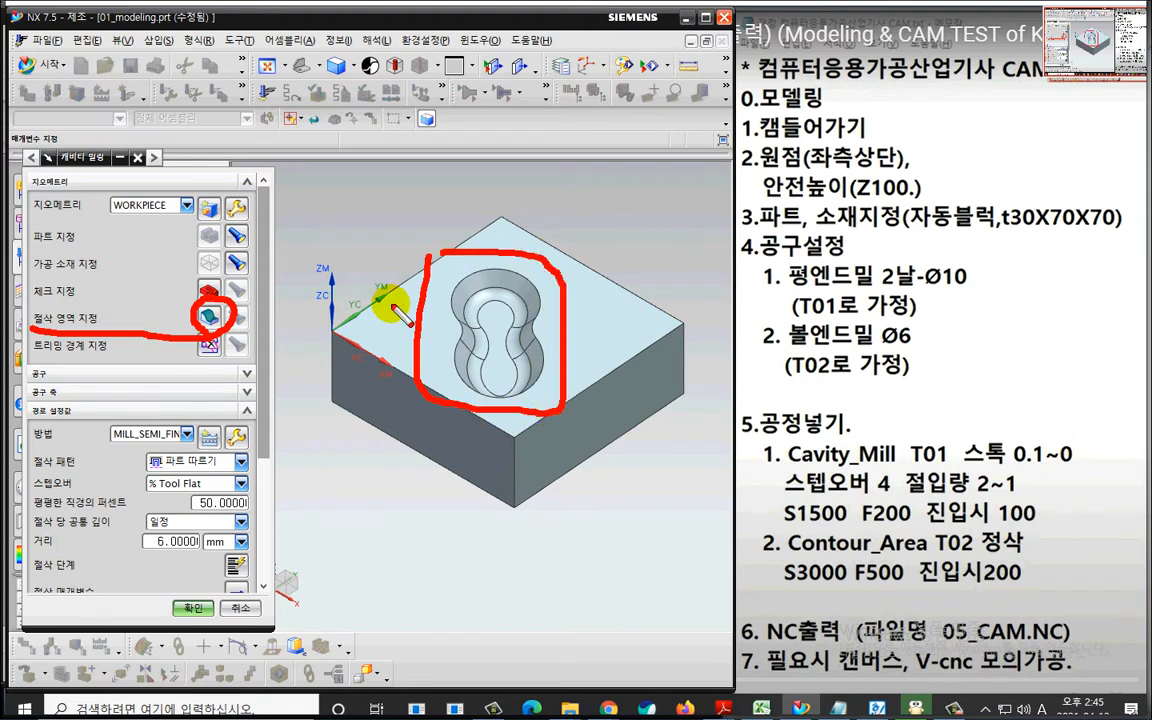
pyautogui.press('Escape')
pyautogui.click(203, 310)
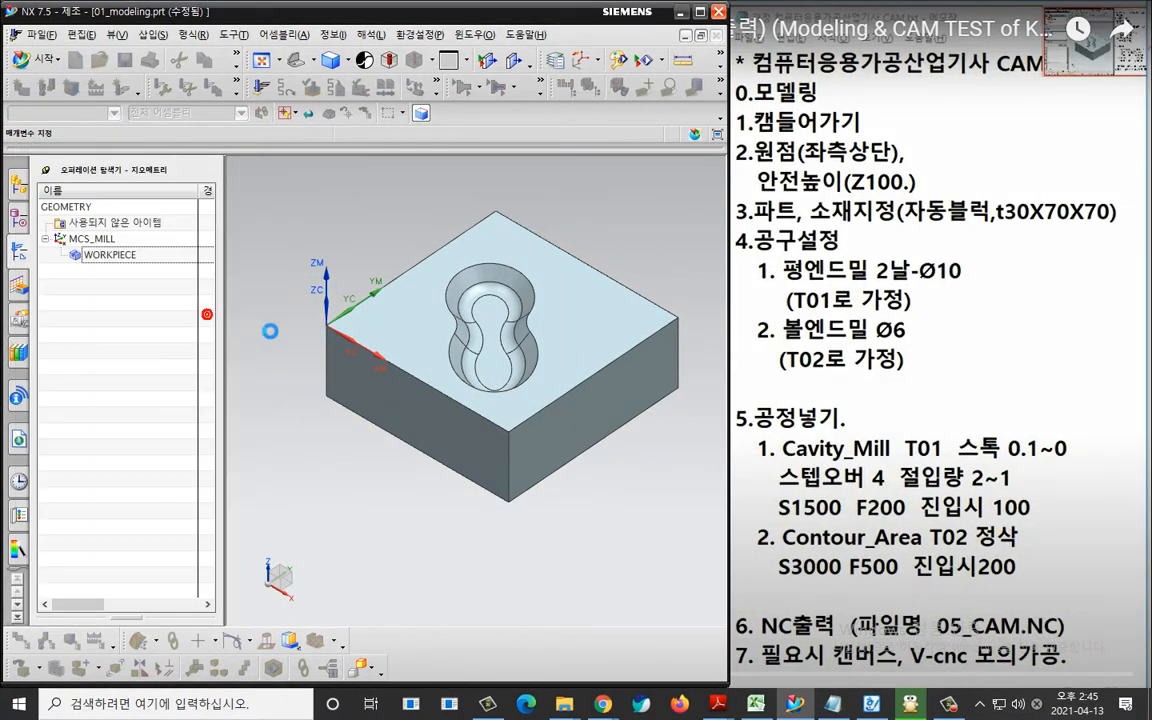
pyautogui.moveTo(432, 249); pyautogui.dragTo(553, 410)
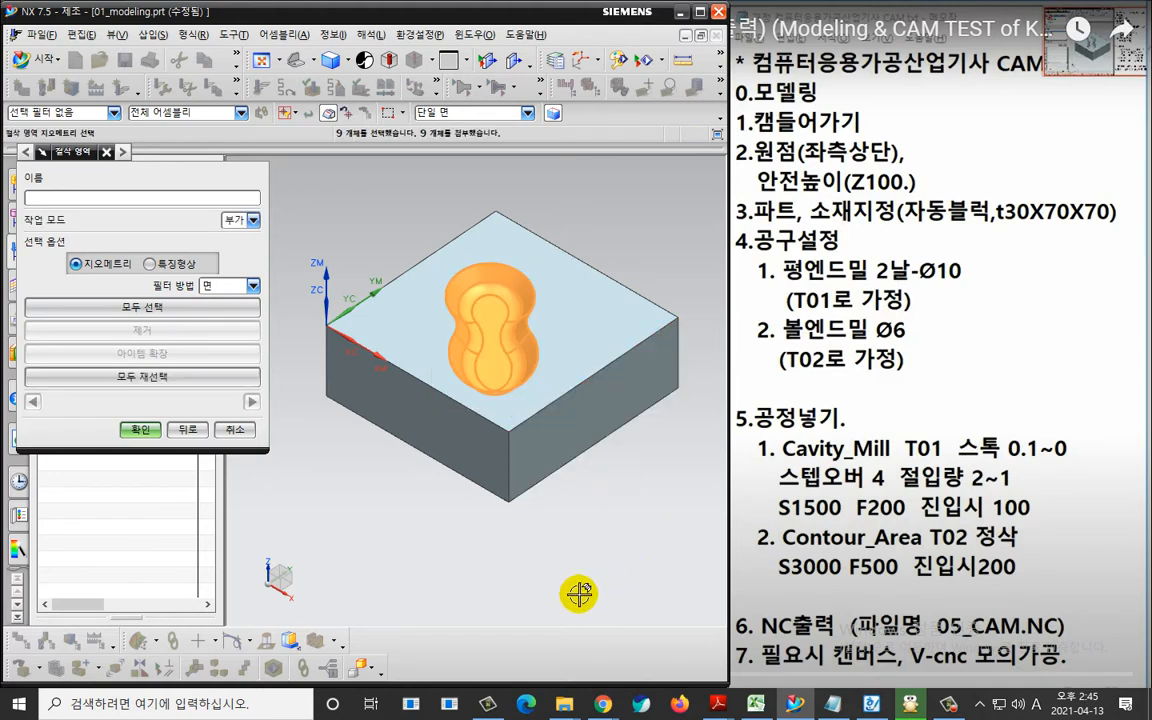
pyautogui.moveTo(470, 560); pyautogui.dragTo(447, 517, button='middle')
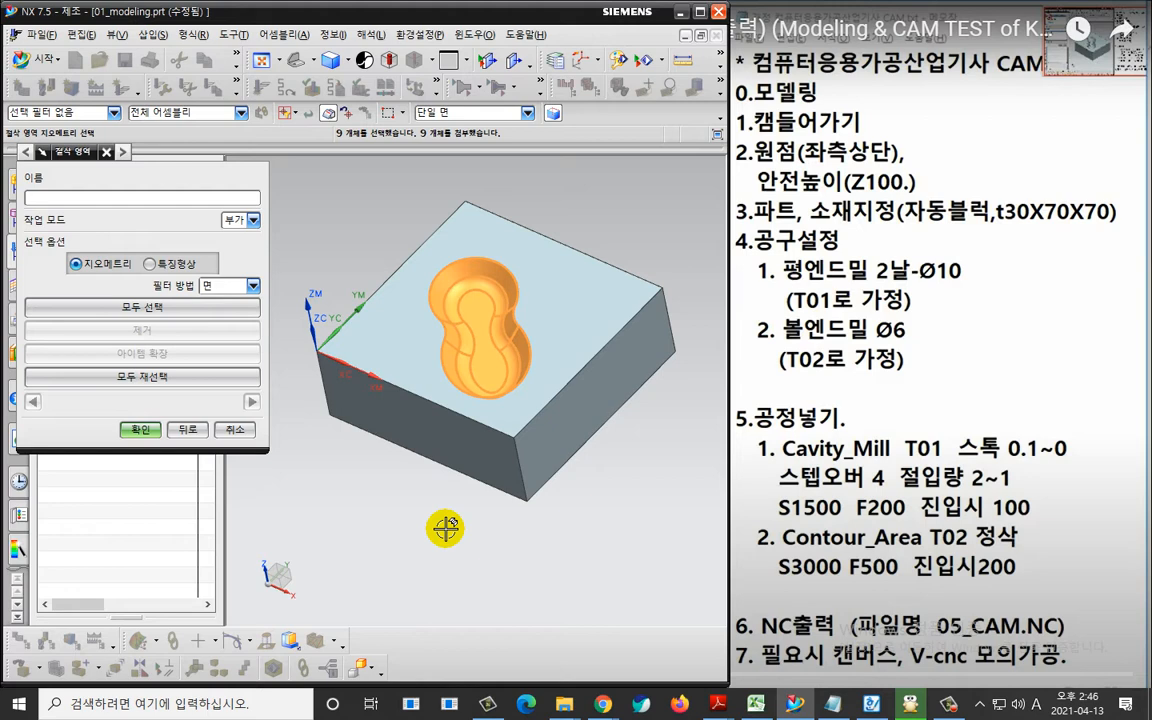
pyautogui.click(140, 430)
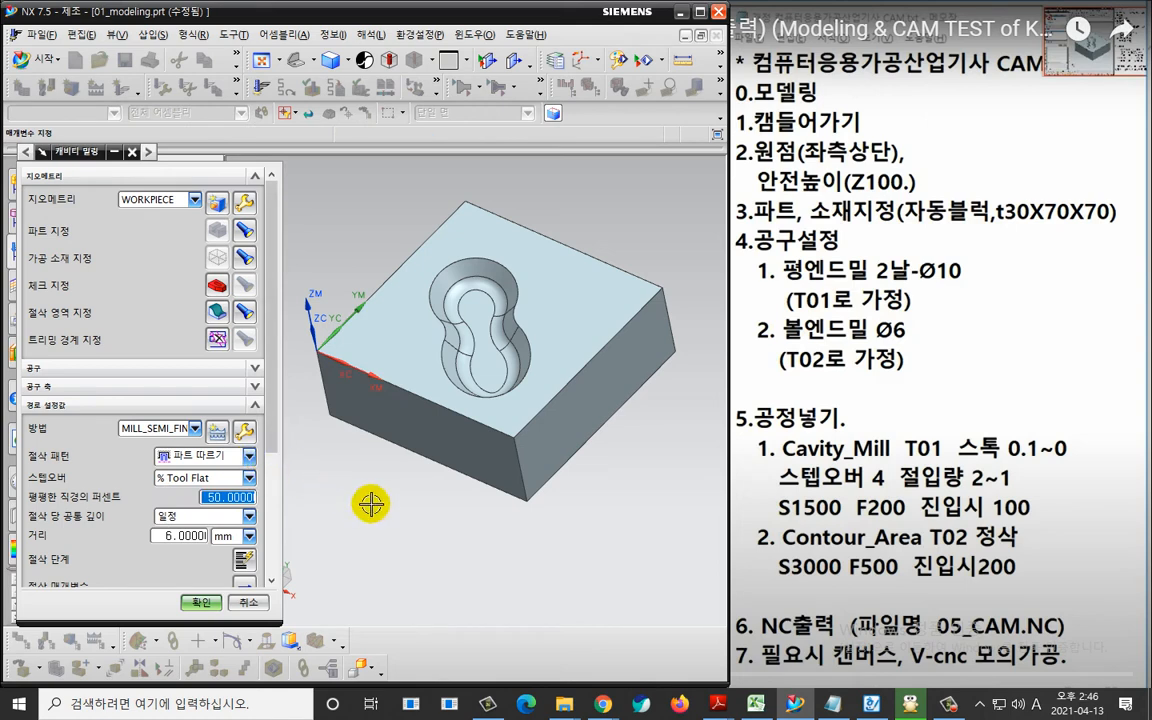
# Change the cavity milling stepover to a constant distance of 5 mm.
pyautogui.moveTo(373, 500); pyautogui.dragTo(386, 484, button='middle')
pyautogui.scroll(1, 388, 487)
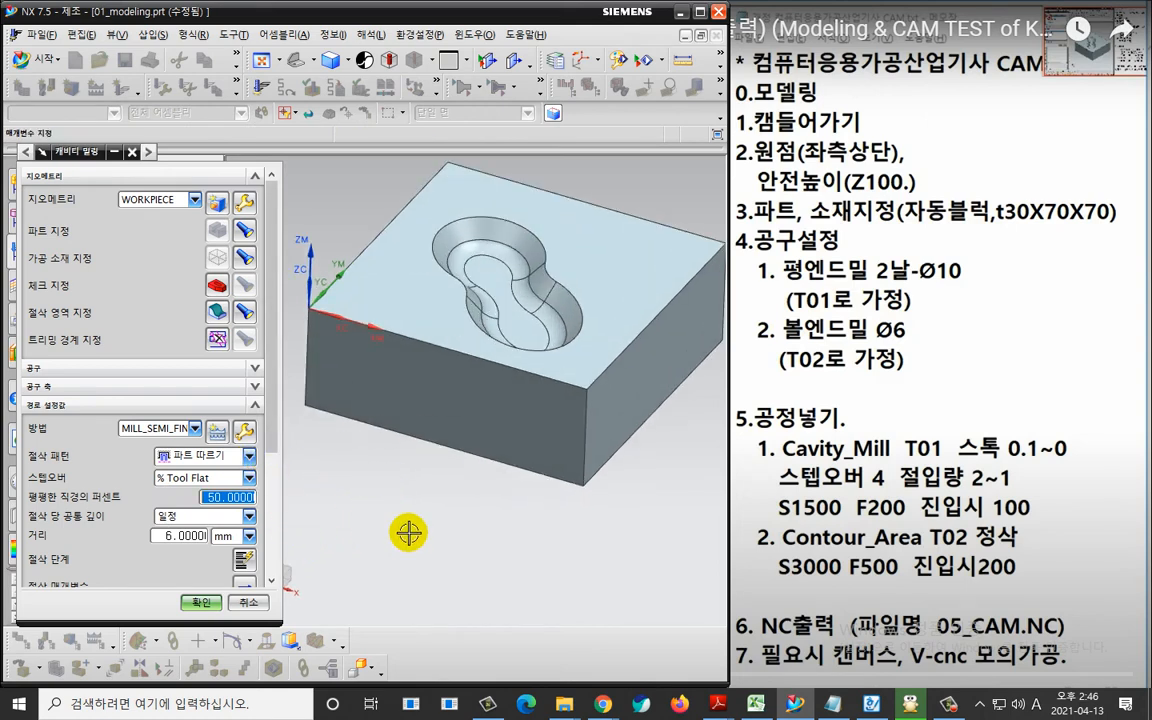
pyautogui.scroll(-1, 409, 533)
pyautogui.keyDown('shift'); pyautogui.moveTo(411, 530); pyautogui.dragTo(409, 546, button='middle'); pyautogui.keyUp('shift')
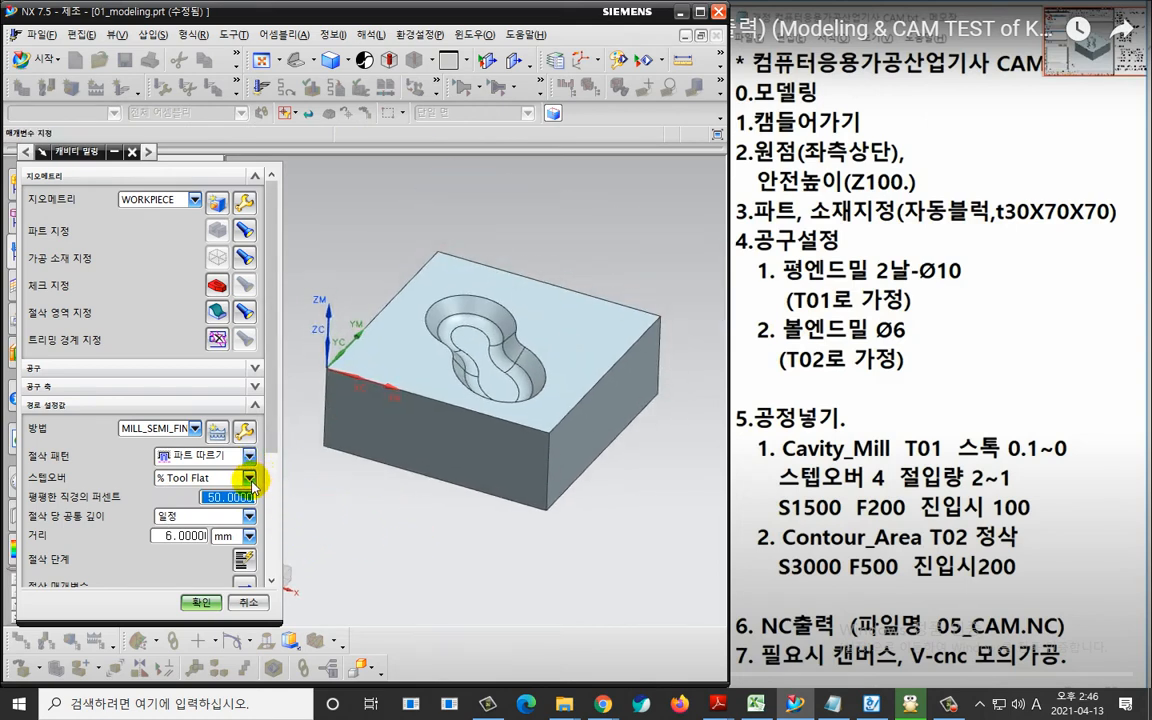
pyautogui.click(249, 477)
pyautogui.click(230, 491)
pyautogui.moveTo(204, 499); pyautogui.dragTo(106, 502)
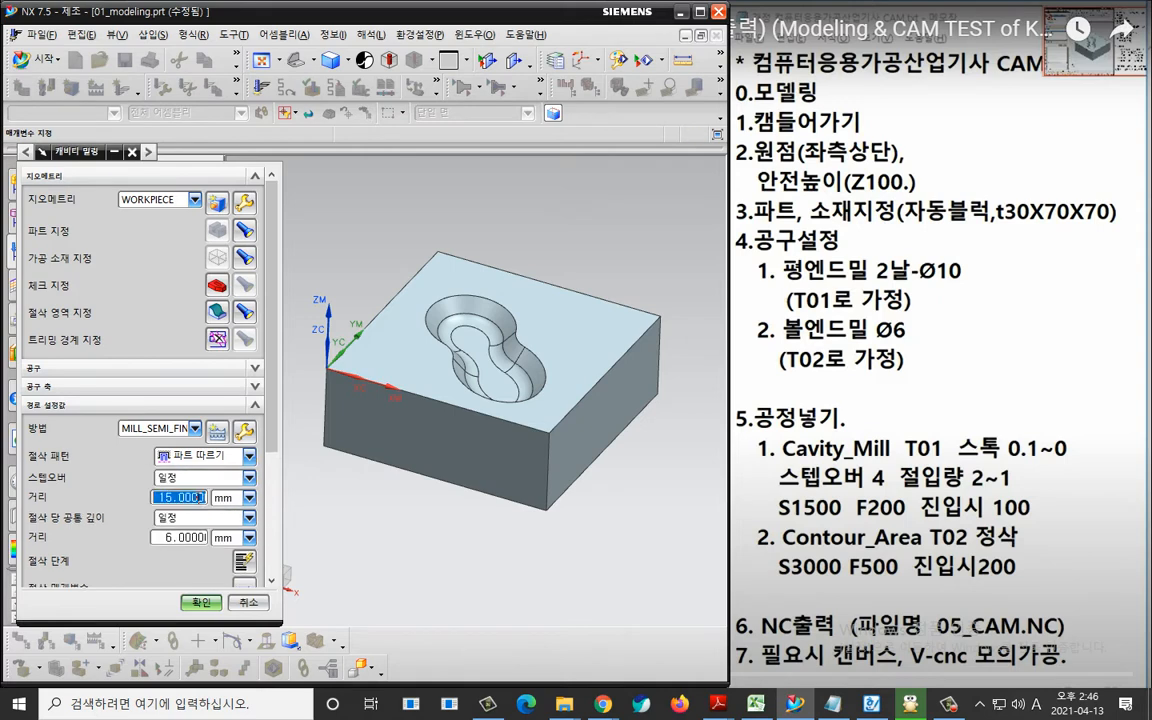
pyautogui.write('5')
pyautogui.moveTo(190, 498); pyautogui.dragTo(106, 507)
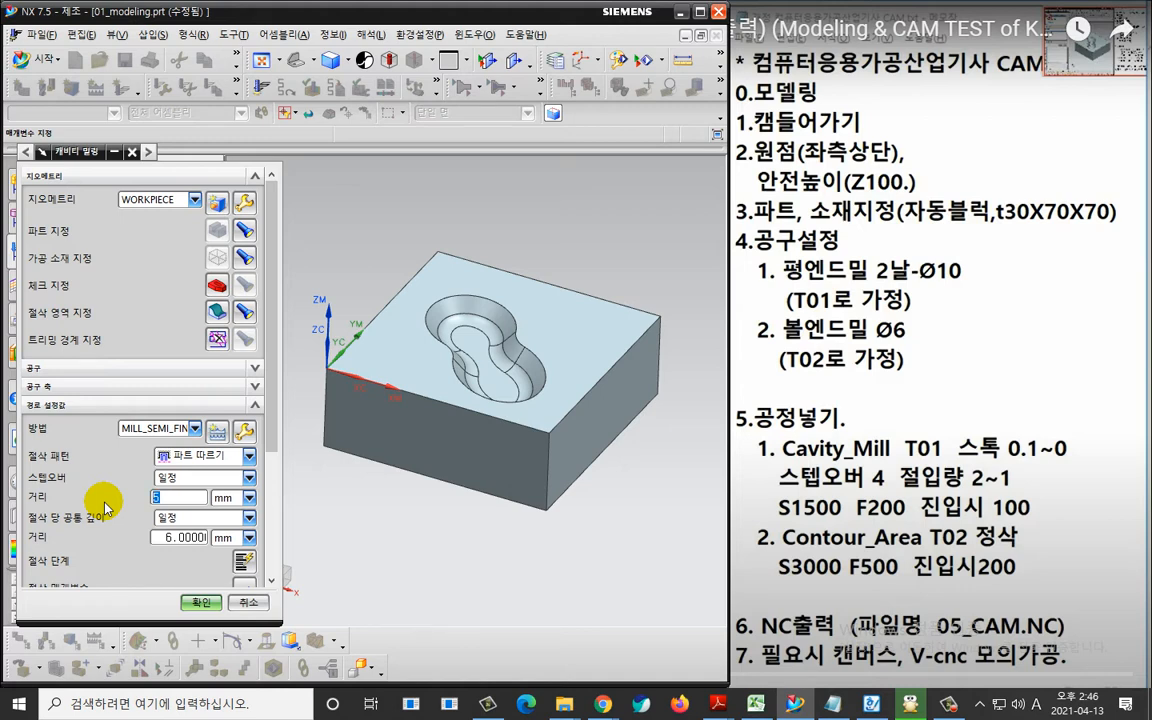
# Set the constant common depth per cut to 1 mm for the cavity milling operation.
pyautogui.hotkey('ctrl', '2')
pyautogui.moveTo(193, 506)
pyautogui.mouseDown()
pyautogui.moveTo(165, 513)
pyautogui.moveTo(176, 474)
pyautogui.moveTo(196, 565)
pyautogui.mouseUp()
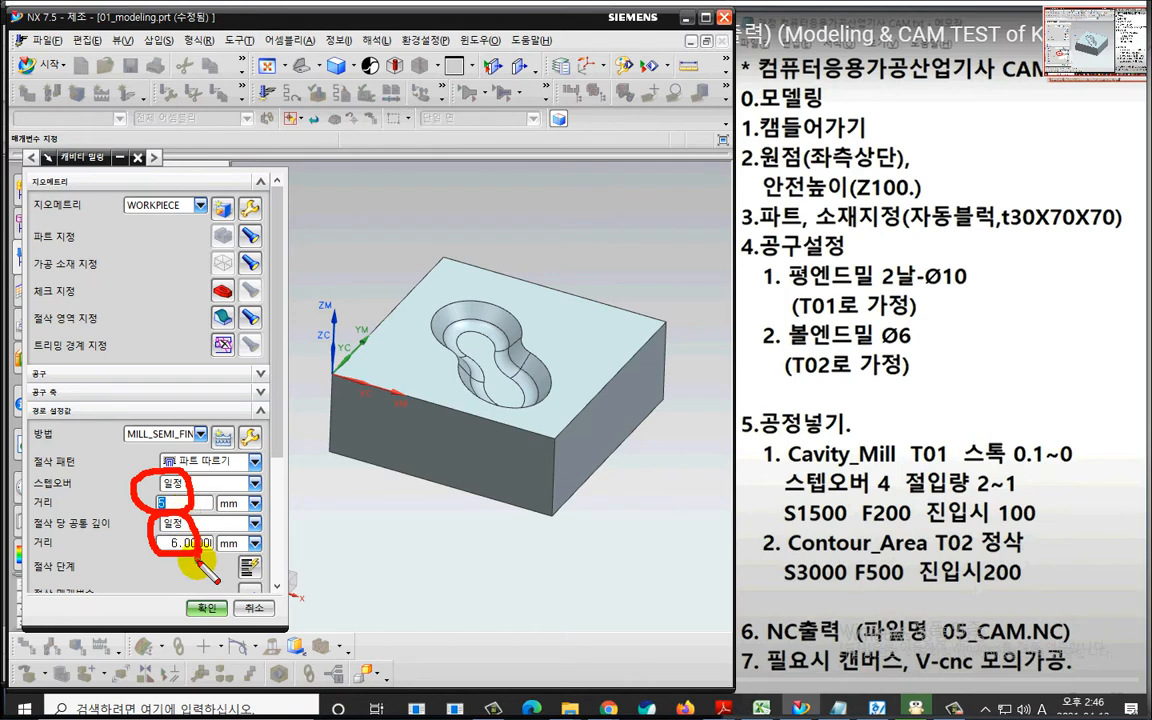
pyautogui.moveTo(488, 316); pyautogui.dragTo(478, 360)
pyautogui.moveTo(462, 338); pyautogui.dragTo(478, 360)
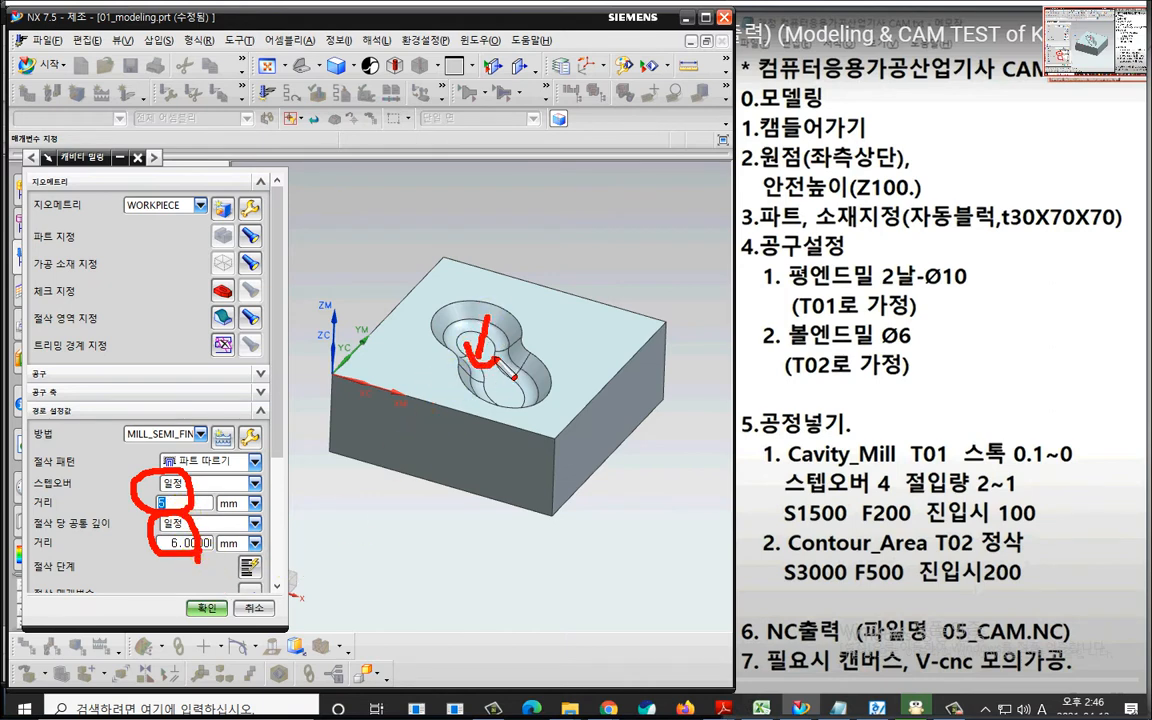
pyautogui.press('Escape')
pyautogui.doubleClick(186, 538)
pyautogui.write('1')
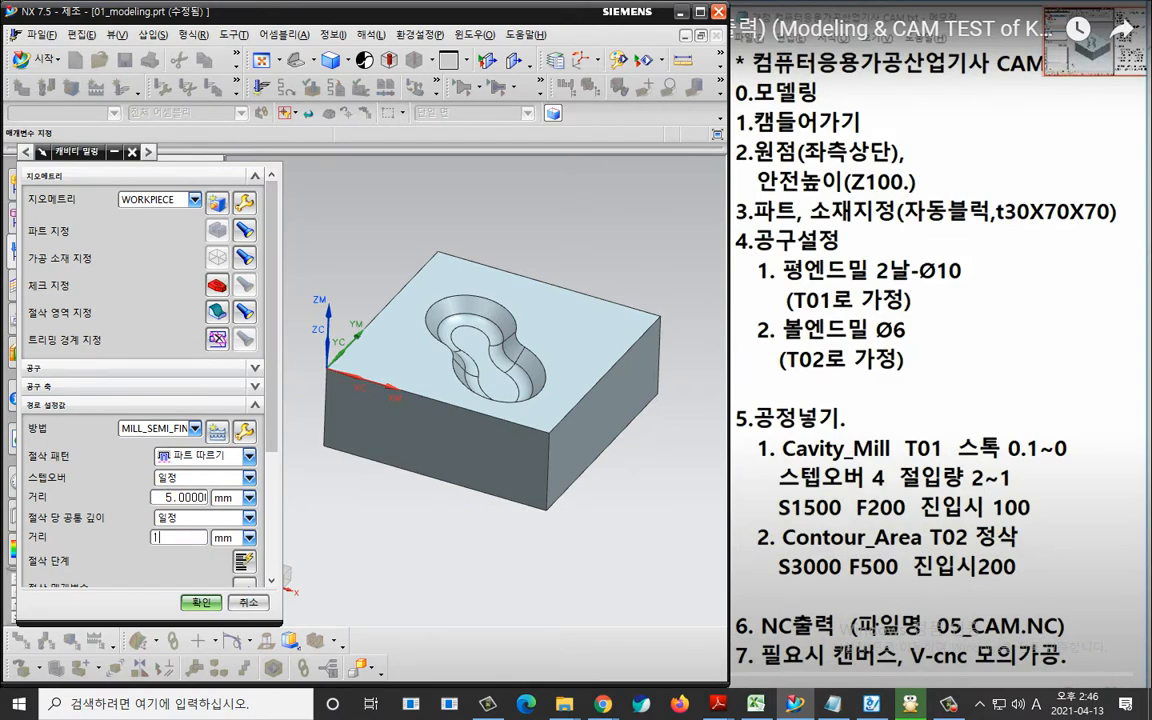
pyautogui.scroll(-2, 238, 400)
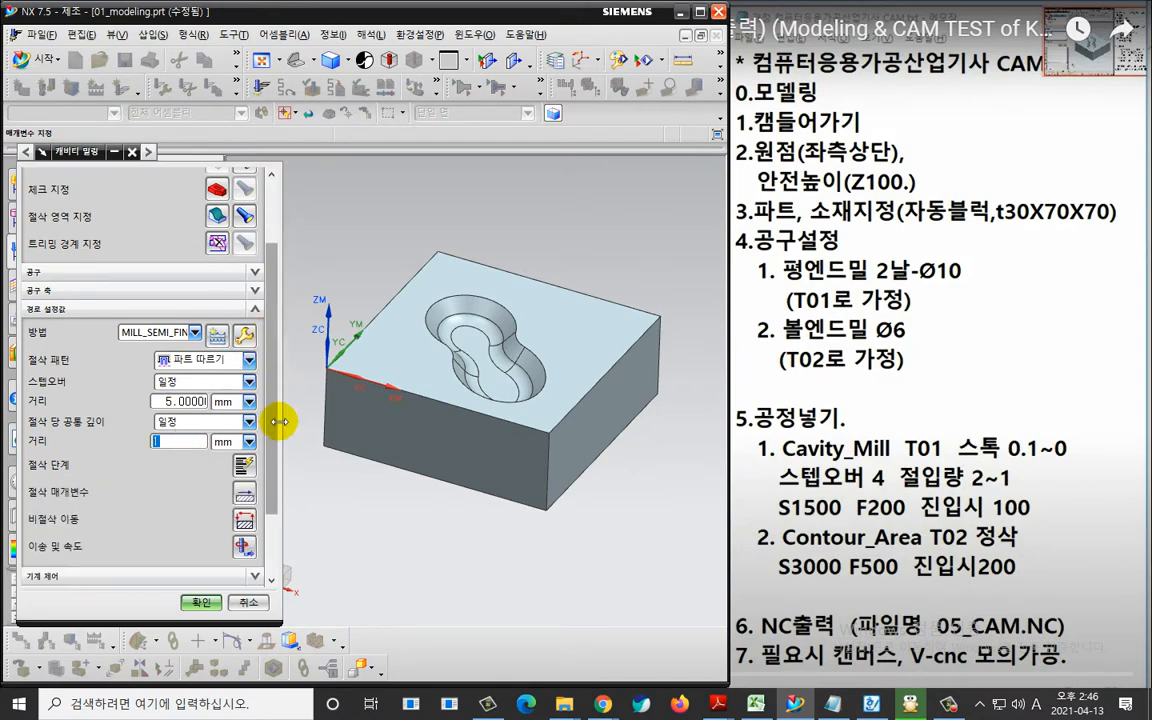
pyautogui.scroll(-2, 235, 400)
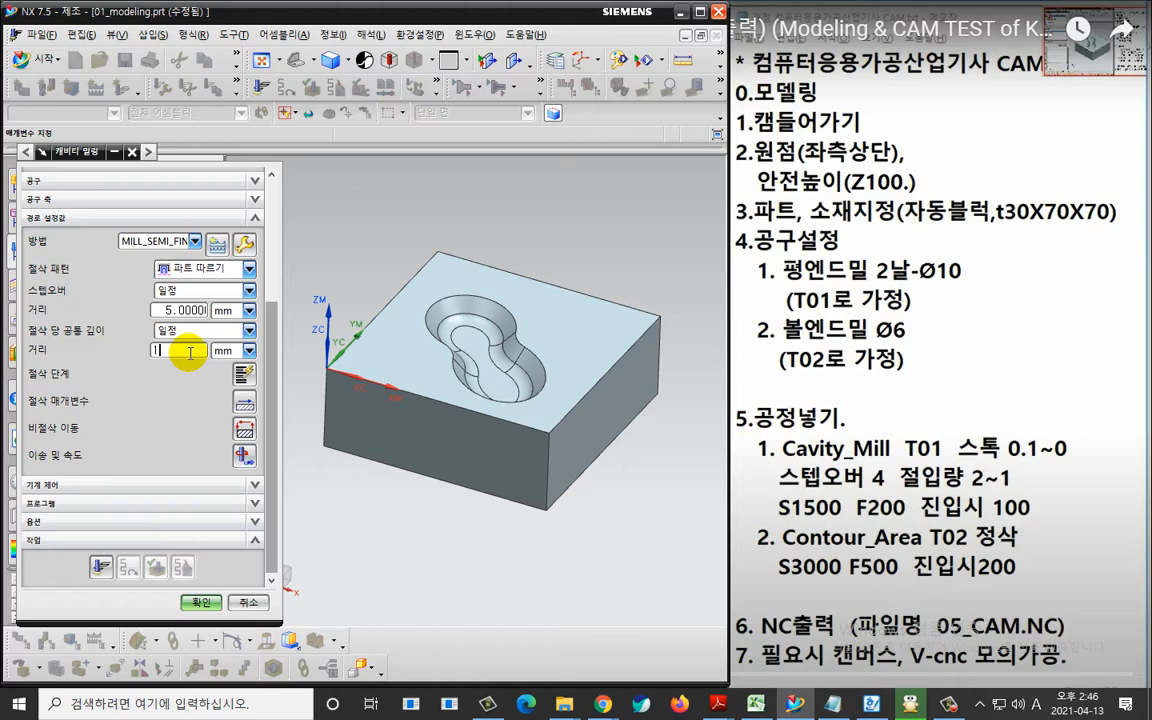
pyautogui.hotkey('ctrl', '2')
pyautogui.moveTo(205, 319)
pyautogui.mouseDown()
pyautogui.moveTo(155, 297)
pyautogui.moveTo(200, 292)
pyautogui.moveTo(206, 316)
pyautogui.mouseUp()
pyautogui.moveTo(186, 378)
pyautogui.mouseDown()
pyautogui.moveTo(148, 352)
pyautogui.moveTo(168, 340)
pyautogui.moveTo(185, 378)
pyautogui.mouseUp()
pyautogui.moveTo(300, 436)
pyautogui.mouseDown()
pyautogui.moveTo(258, 432)
pyautogui.moveTo(289, 405)
pyautogui.moveTo(291, 433)
pyautogui.mouseUp()
pyautogui.click(305, 427)
pyautogui.moveTo(320, 373); pyautogui.dragTo(331, 449)
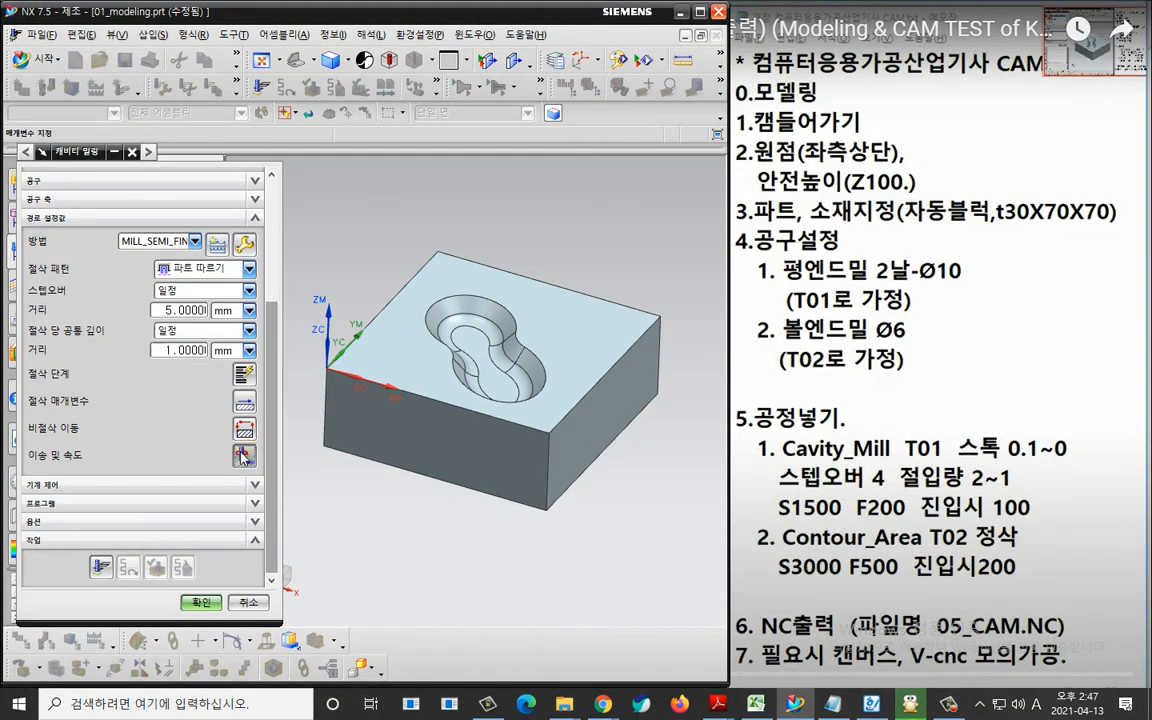
# Enable the spindle speed at 1500 rpm and set the cut feed rate to 200 in the operation's feeds and speeds.
pyautogui.click(244, 456)
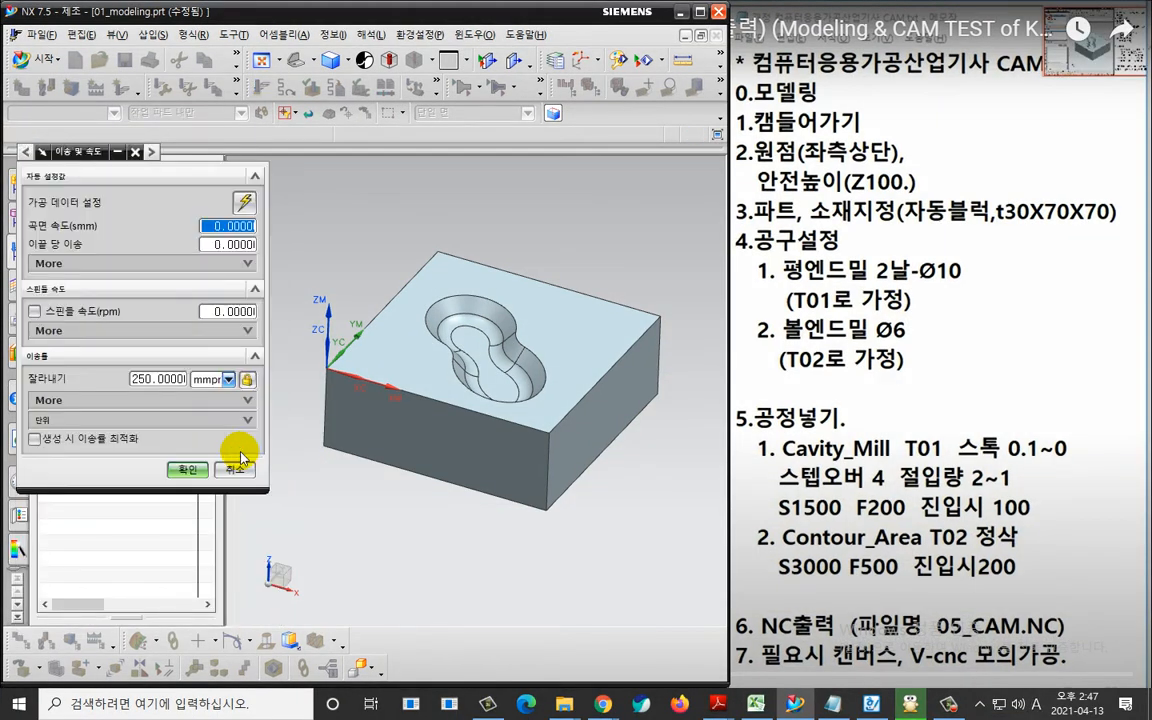
pyautogui.click(39, 311)
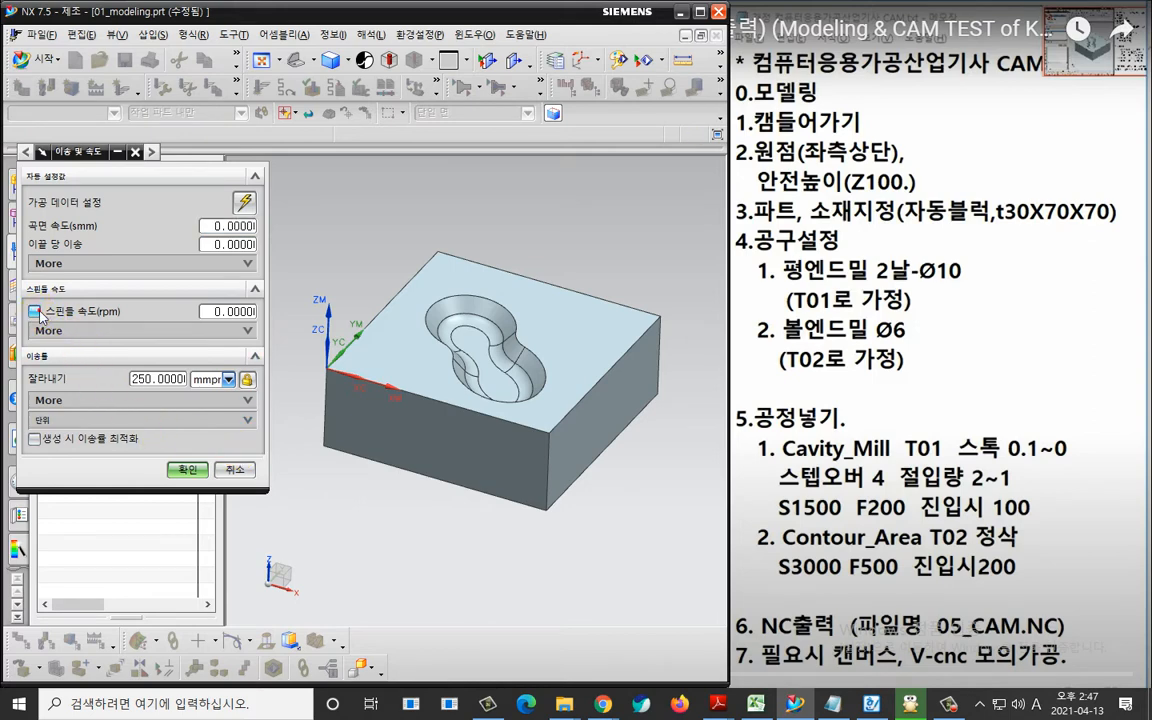
pyautogui.click(214, 311)
pyautogui.write('1500')
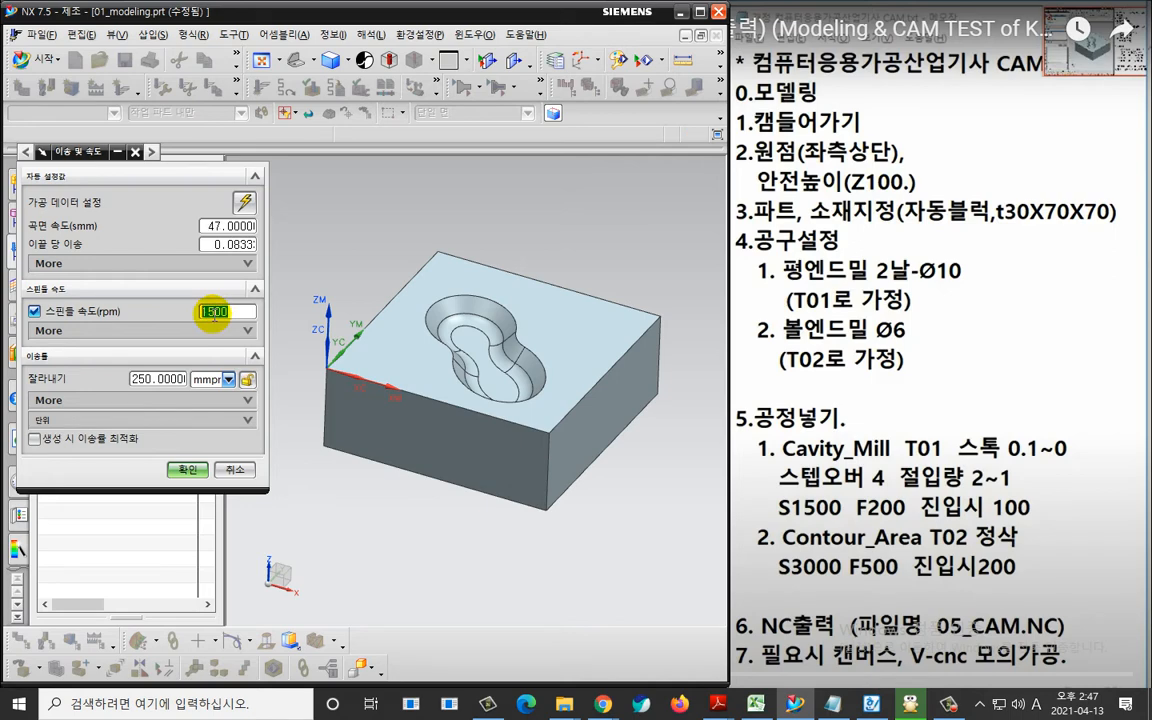
pyautogui.press('Tab')
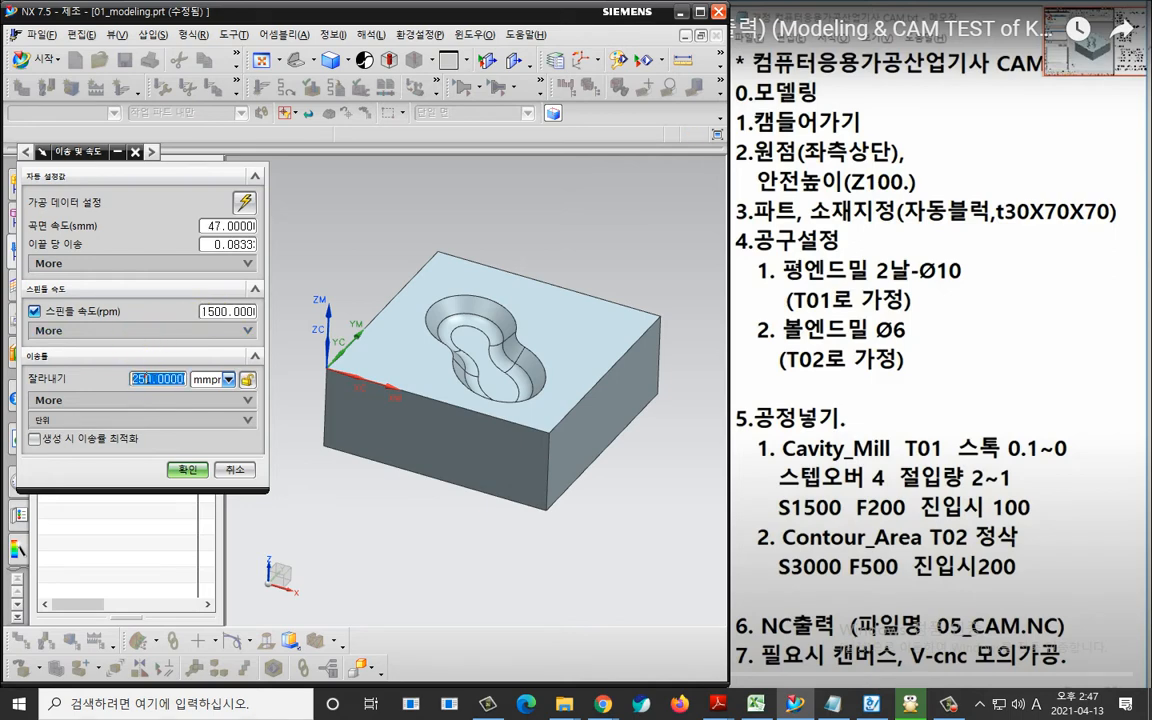
pyautogui.write('200')
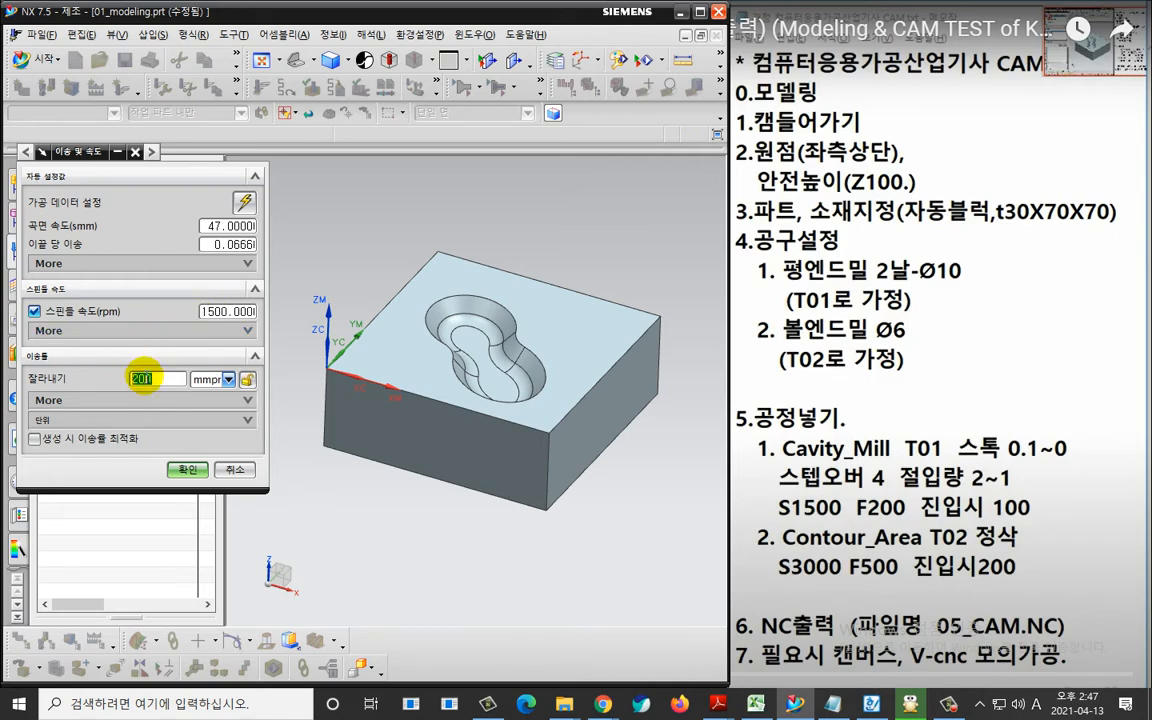
# Set the engage feed rate to 100 and accept the feeds and speeds.
pyautogui.click(116, 400)
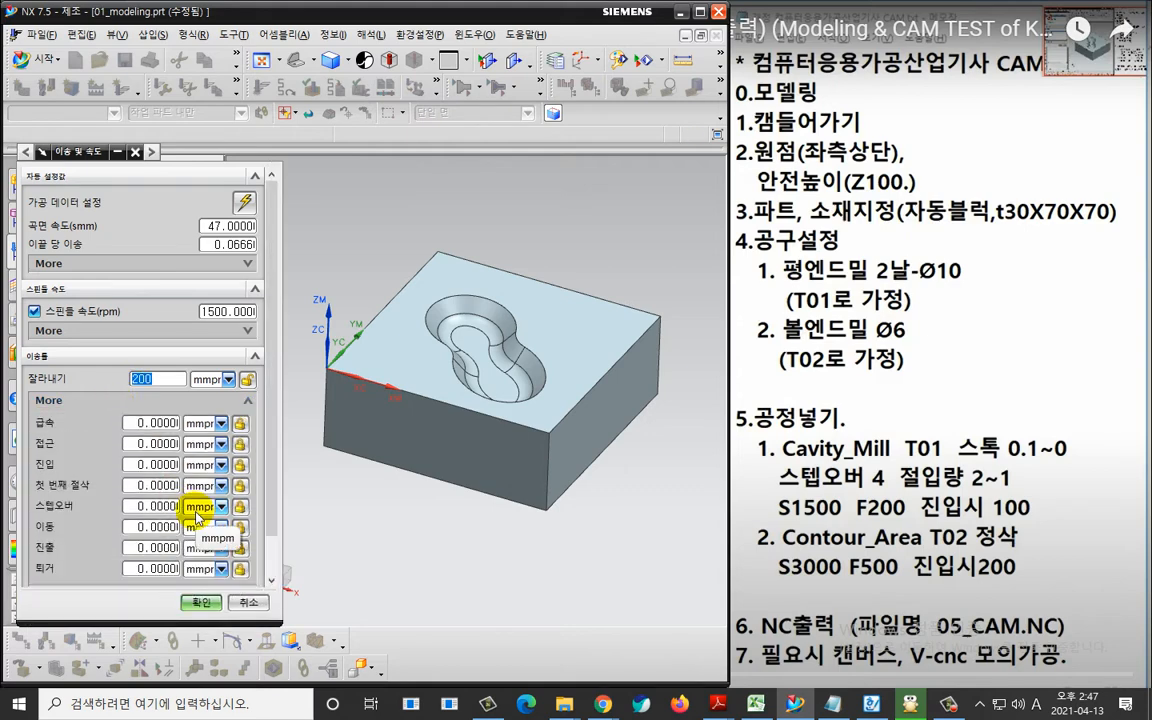
pyautogui.doubleClick(160, 463)
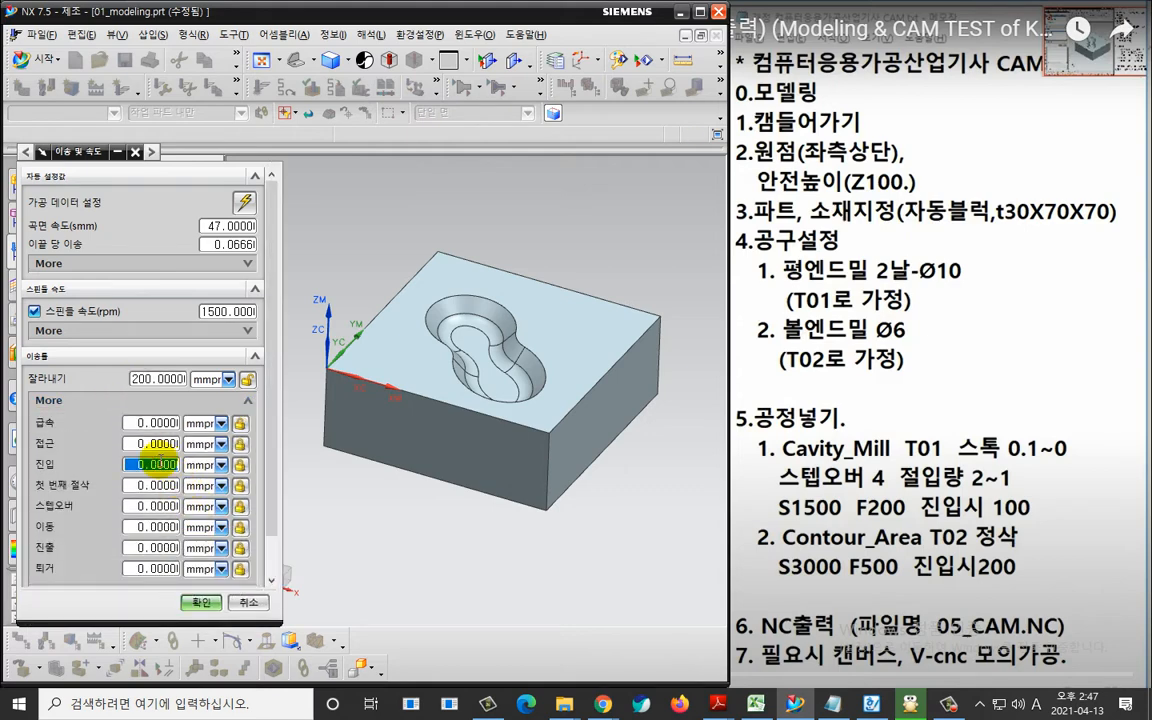
pyautogui.write('100')
pyautogui.click(159, 461)
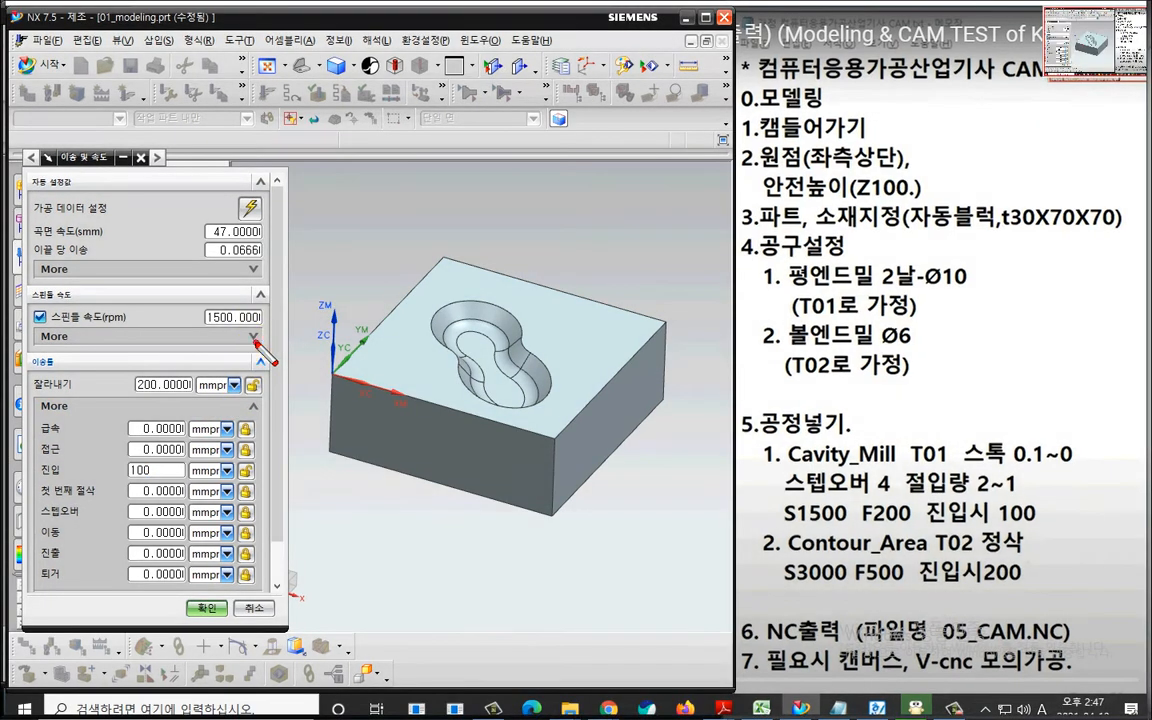
pyautogui.moveTo(245, 322)
pyautogui.mouseDown()
pyautogui.moveTo(225, 240)
pyautogui.moveTo(252, 352)
pyautogui.mouseUp()
pyautogui.moveTo(182, 366)
pyautogui.mouseDown()
pyautogui.moveTo(112, 390)
pyautogui.moveTo(185, 402)
pyautogui.mouseUp()
pyautogui.moveTo(155, 511)
pyautogui.mouseDown()
pyautogui.moveTo(148, 462)
pyautogui.moveTo(158, 512)
pyautogui.mouseUp()
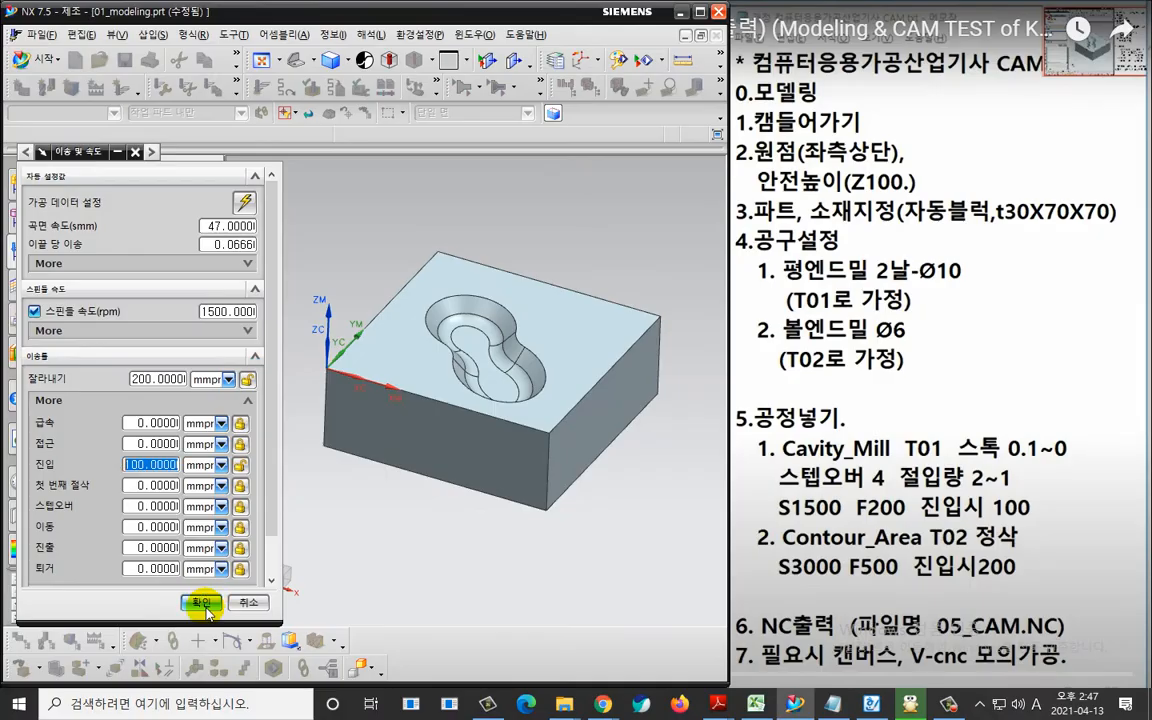
pyautogui.click(207, 607)
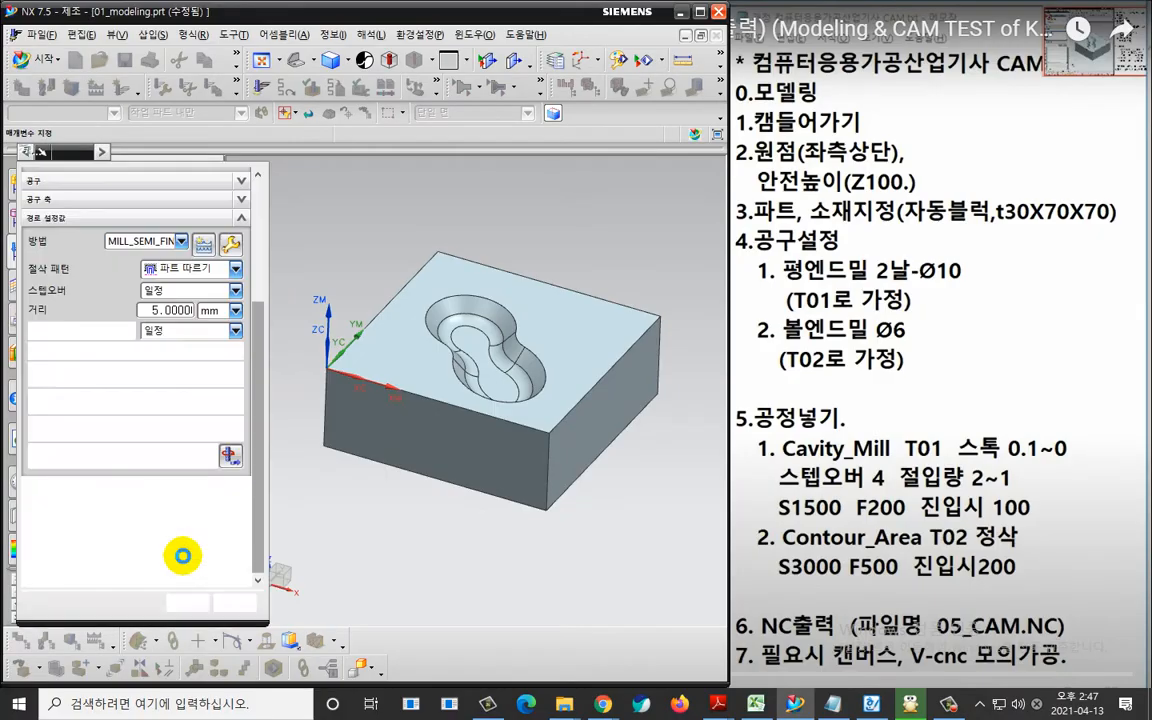
# Generate the cavity milling tool path, open its warning details and move the information window clear of the model.
pyautogui.click(95, 568)
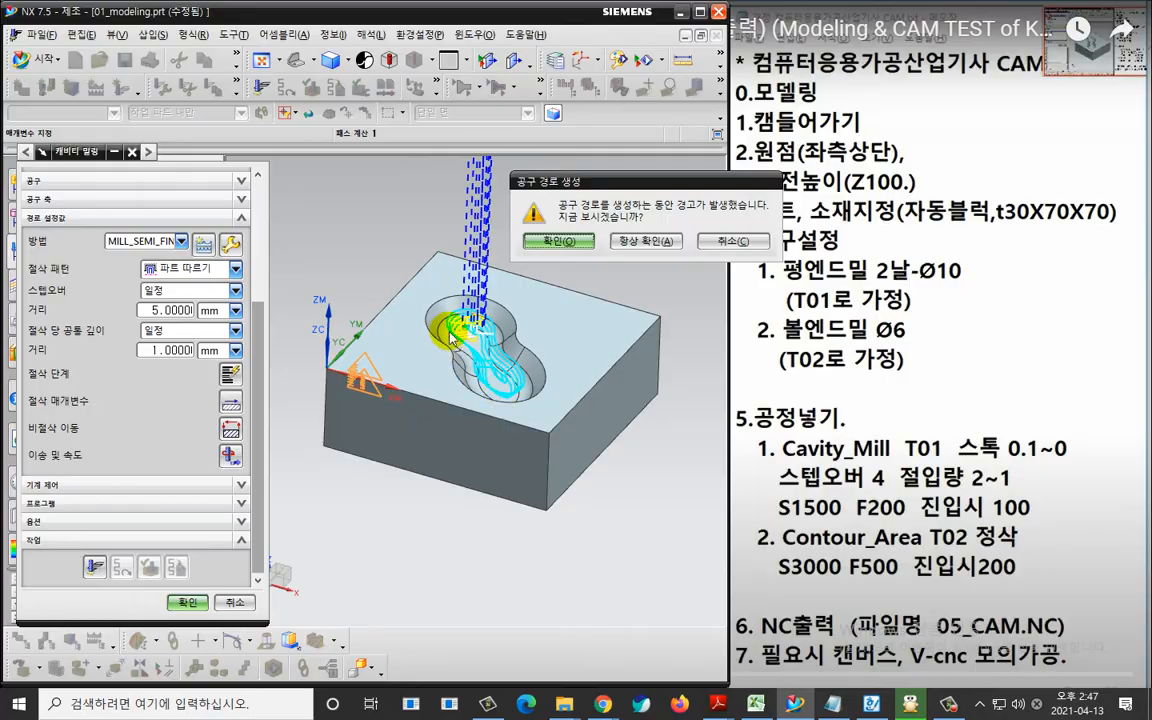
pyautogui.hotkey('ctrl', '2')
pyautogui.moveTo(424, 287)
pyautogui.mouseDown()
pyautogui.moveTo(424, 332)
pyautogui.moveTo(572, 424)
pyautogui.moveTo(440, 291)
pyautogui.moveTo(438, 303)
pyautogui.mouseUp()
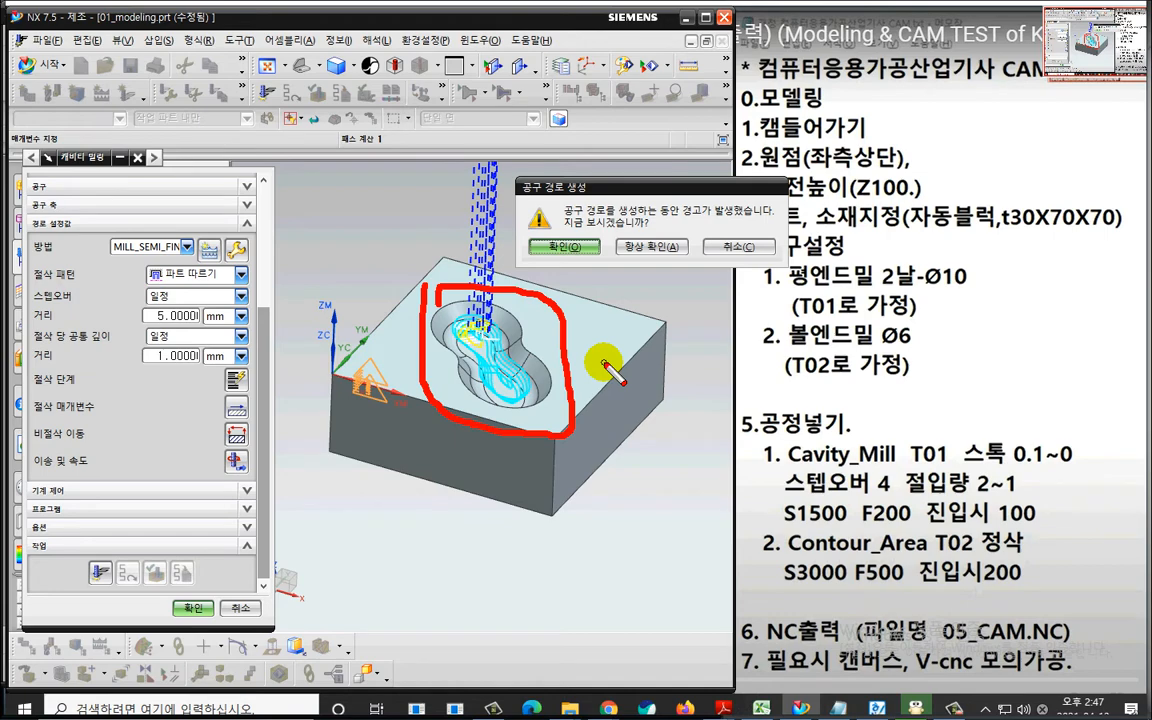
pyautogui.press('Escape')
pyautogui.click(560, 242)
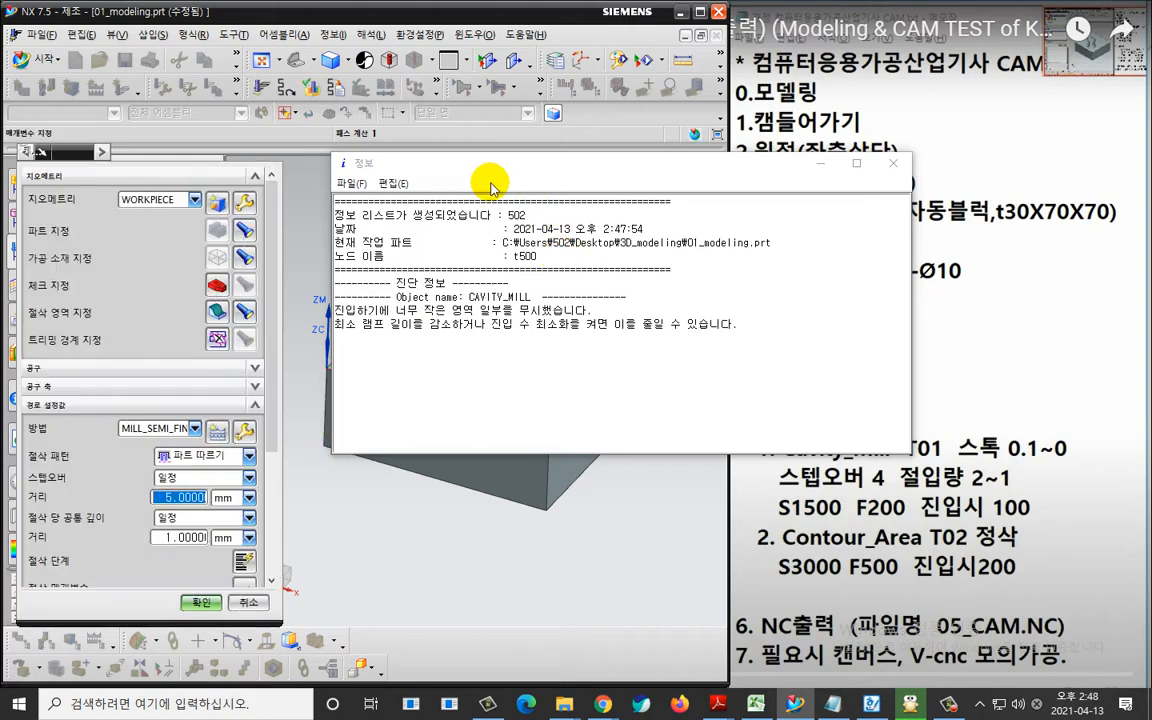
pyautogui.moveTo(494, 170); pyautogui.dragTo(784, 70)
# Section the view through the pocket with a plane normal to X at offset 35 and face the cut squarely.
pyautogui.scroll(-3, 466, 314)
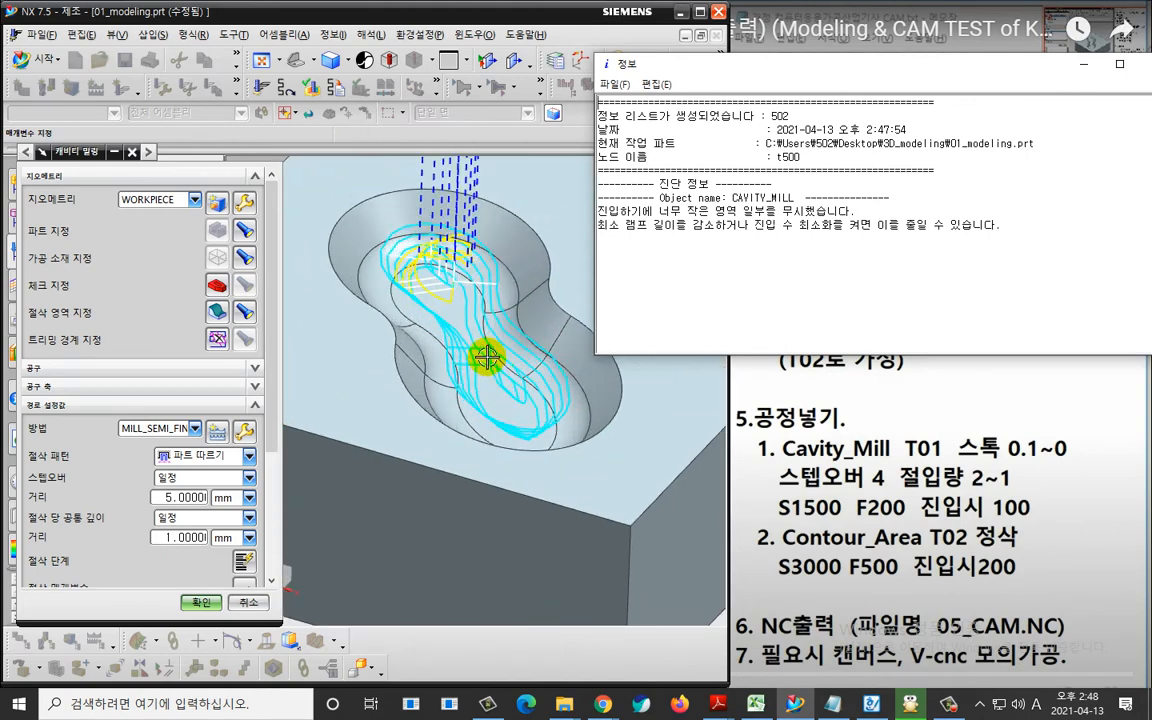
pyautogui.moveTo(410, 376); pyautogui.dragTo(438, 356, button='middle')
pyautogui.click(488, 64)
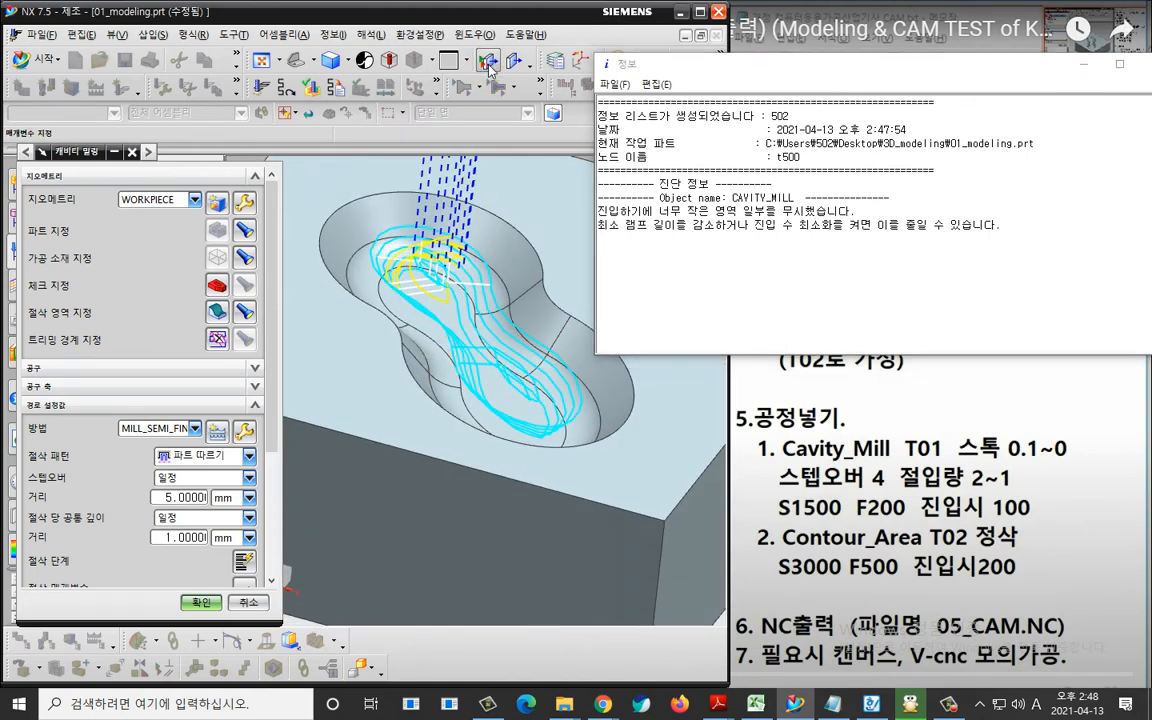
pyautogui.click(515, 66)
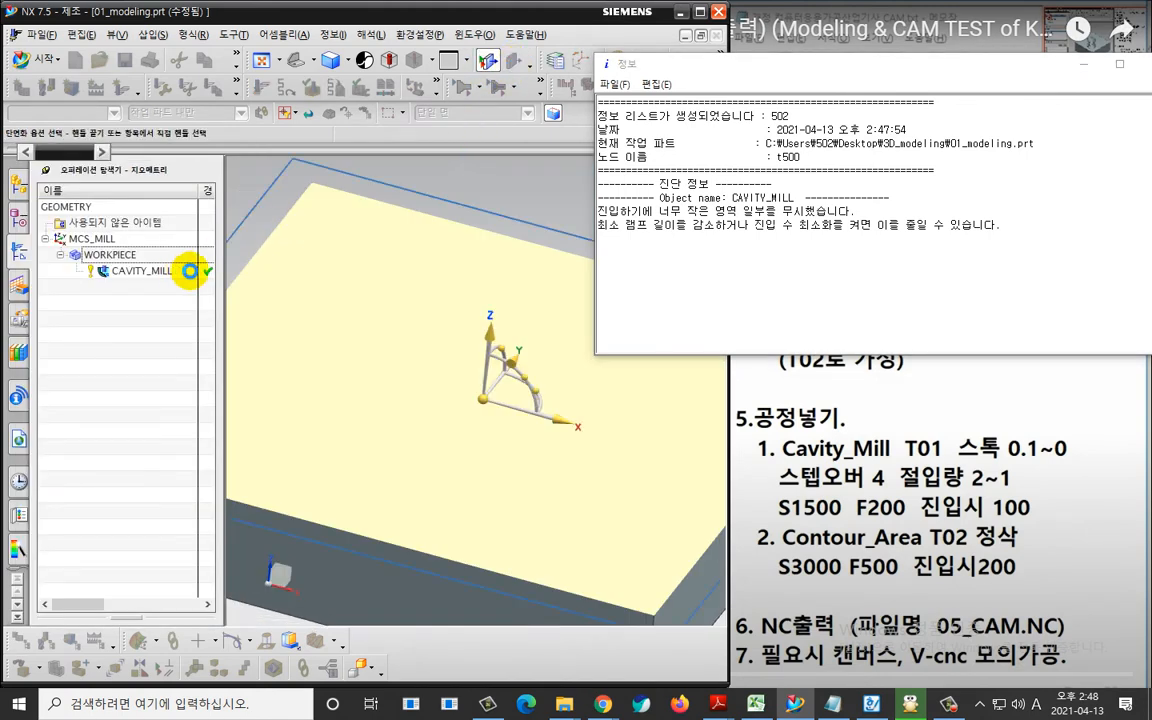
pyautogui.click(115, 320)
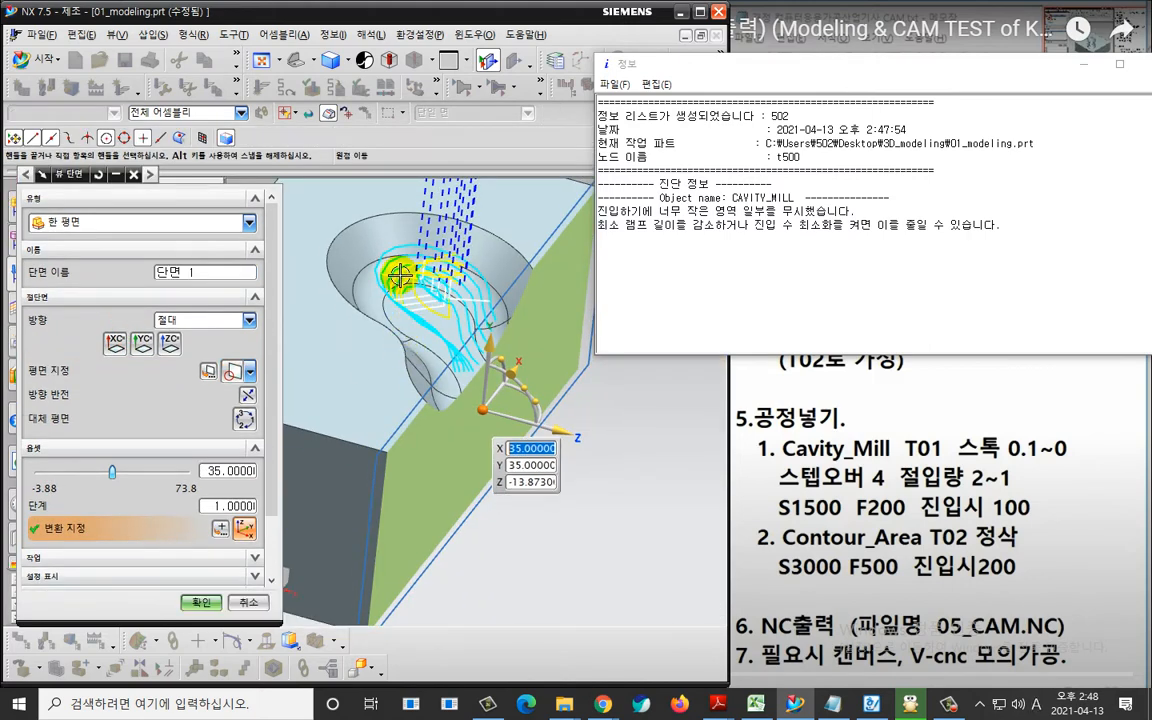
pyautogui.moveTo(474, 347); pyautogui.dragTo(373, 427, button='middle')
pyautogui.press('F8')
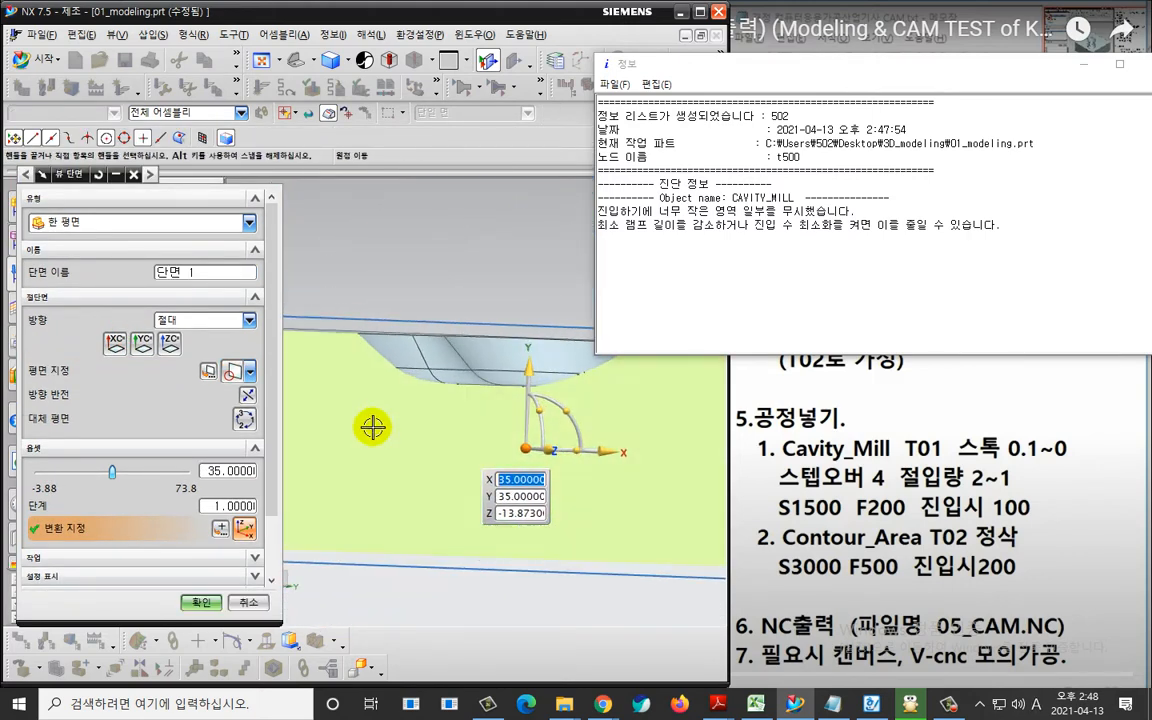
pyautogui.press('F8')
pyautogui.scroll(-2, 168, 573)
pyautogui.click(190, 603)
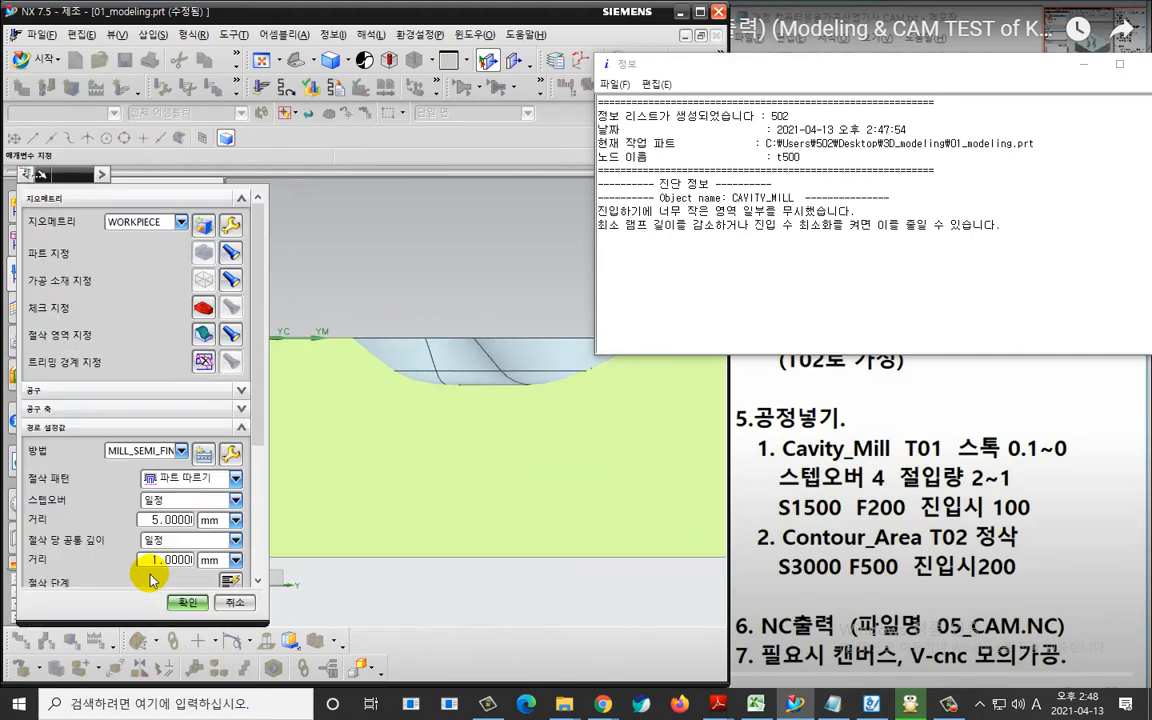
# Display the cavity milling tool path in the sectioned pocket and examine its cutting depth levels.
pyautogui.scroll(-2, 135, 572)
pyautogui.scroll(-3, 128, 570)
pyautogui.click(95, 567)
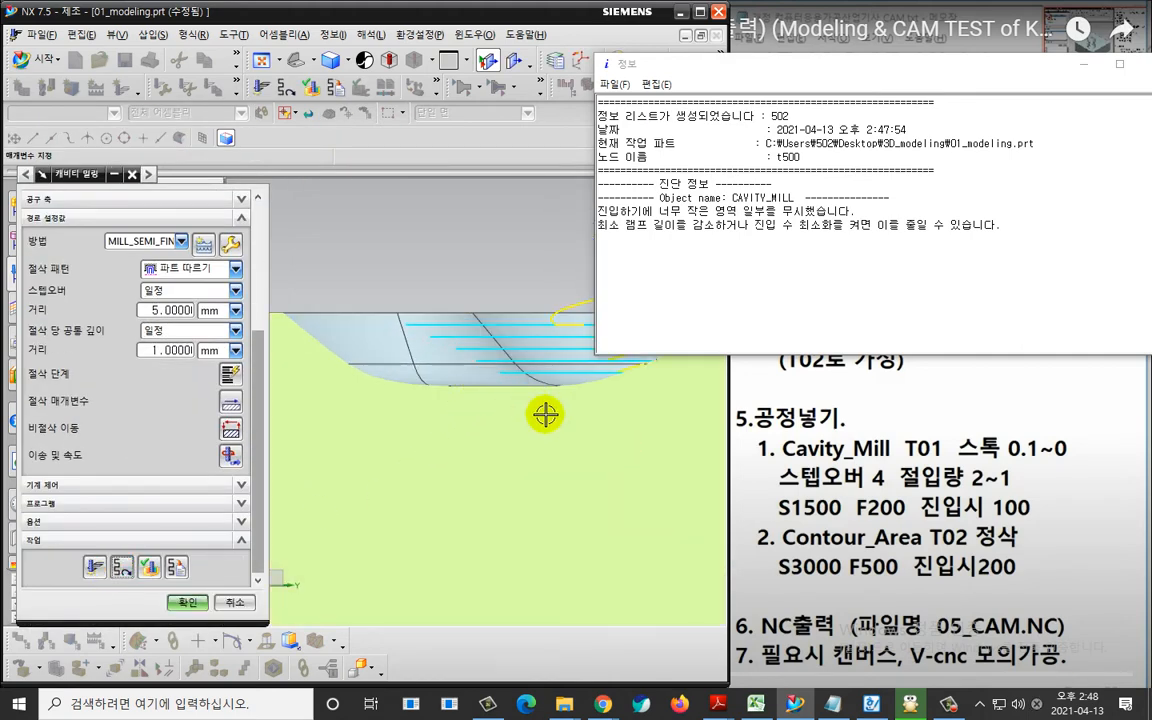
pyautogui.scroll(2, 404, 375)
pyautogui.hotkey('ctrl', '2')
pyautogui.moveTo(356, 302); pyautogui.dragTo(391, 308)
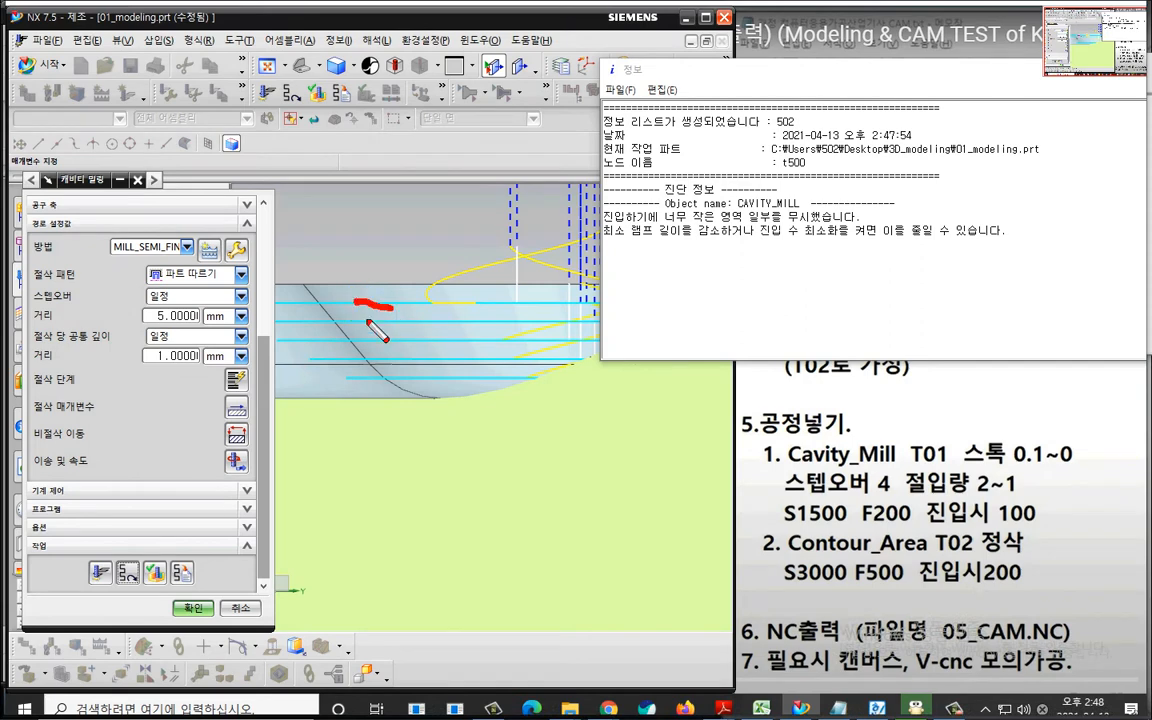
pyautogui.moveTo(374, 375); pyautogui.dragTo(461, 398)
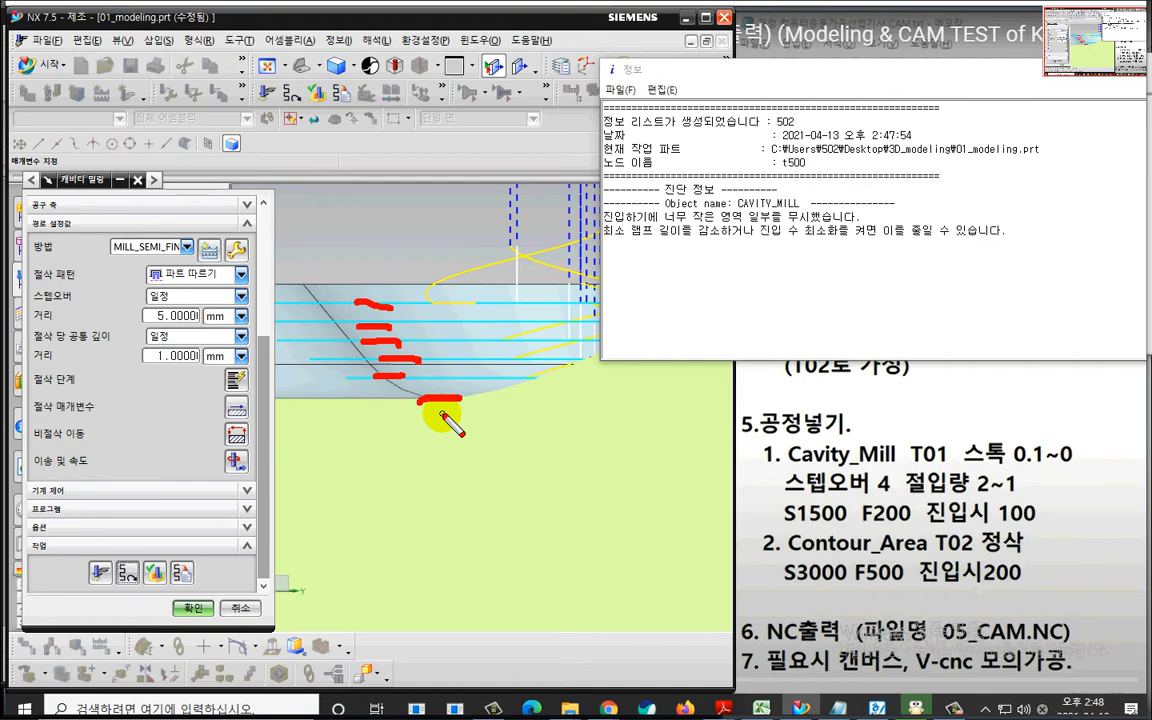
pyautogui.press('Escape')
pyautogui.moveTo(442, 411)
pyautogui.mouseDown(button='middle')
pyautogui.moveTo(450, 375)
pyautogui.moveTo(411, 368)
pyautogui.moveTo(456, 395)
pyautogui.moveTo(489, 391)
pyautogui.moveTo(463, 375)
pyautogui.moveTo(535, 393)
pyautogui.moveTo(516, 408)
pyautogui.moveTo(501, 383)
pyautogui.moveTo(483, 404)
pyautogui.mouseUp(button='middle')
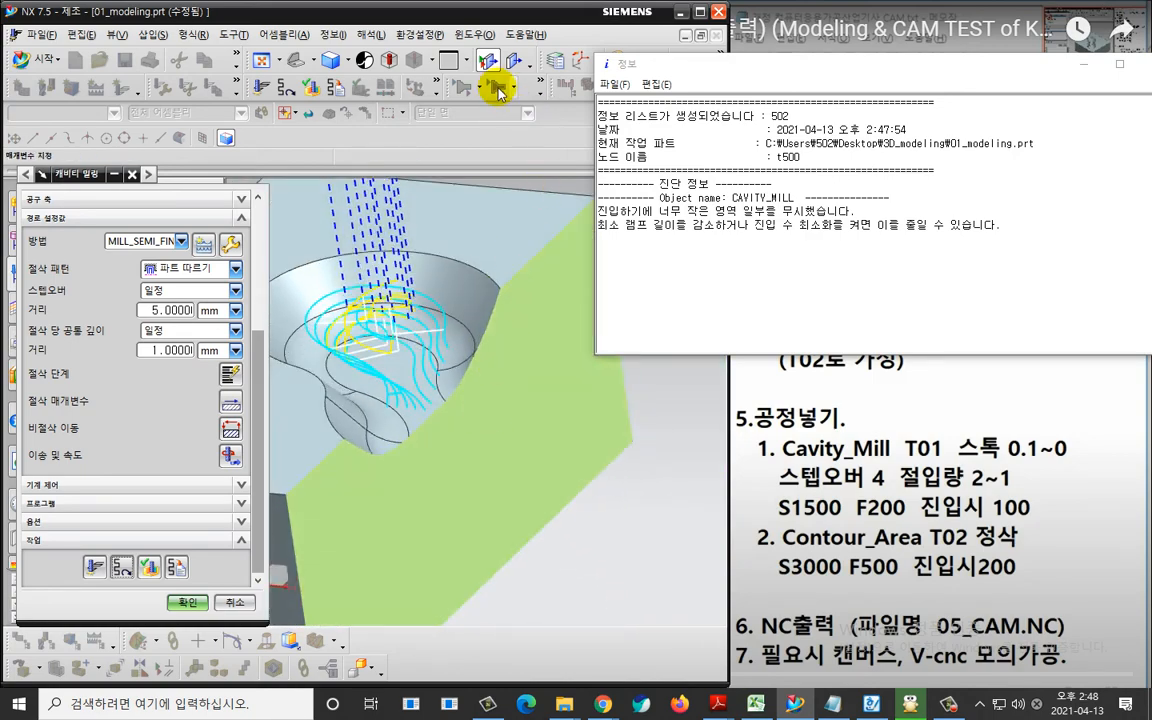
# Turn off the view section and open tool path verification, closing the diagnostic information window.
pyautogui.click(489, 62)
pyautogui.click(156, 571)
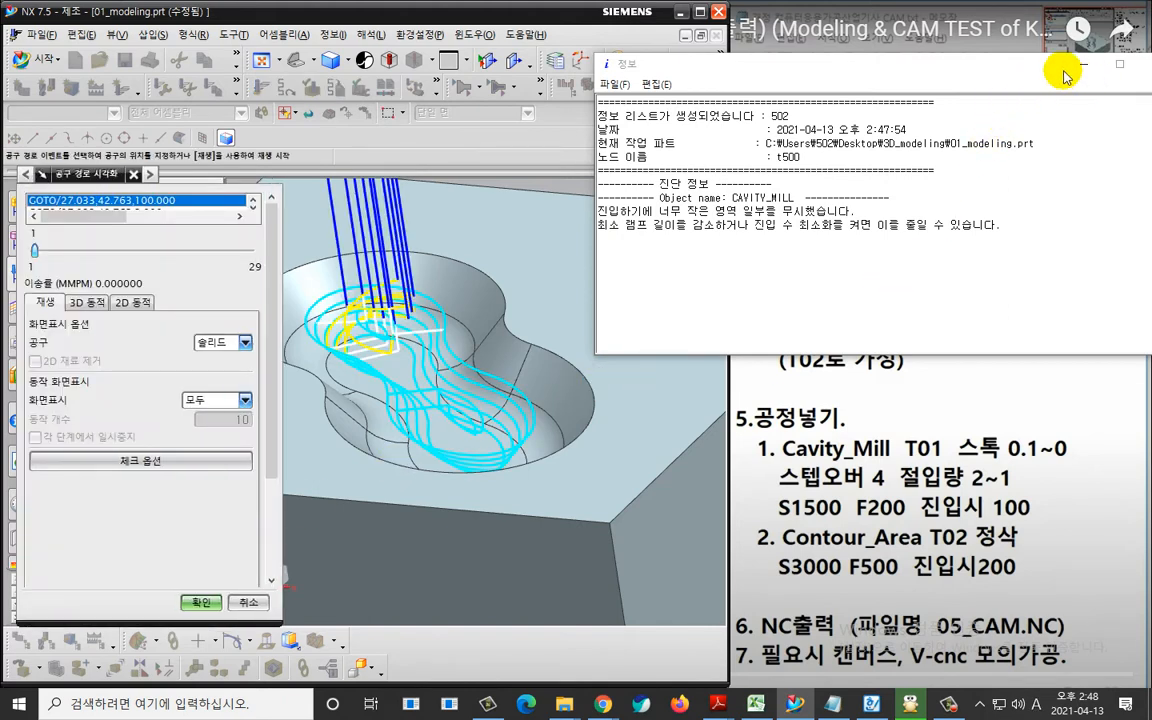
pyautogui.moveTo(1090, 72); pyautogui.dragTo(972, 72)
pyautogui.click(964, 62)
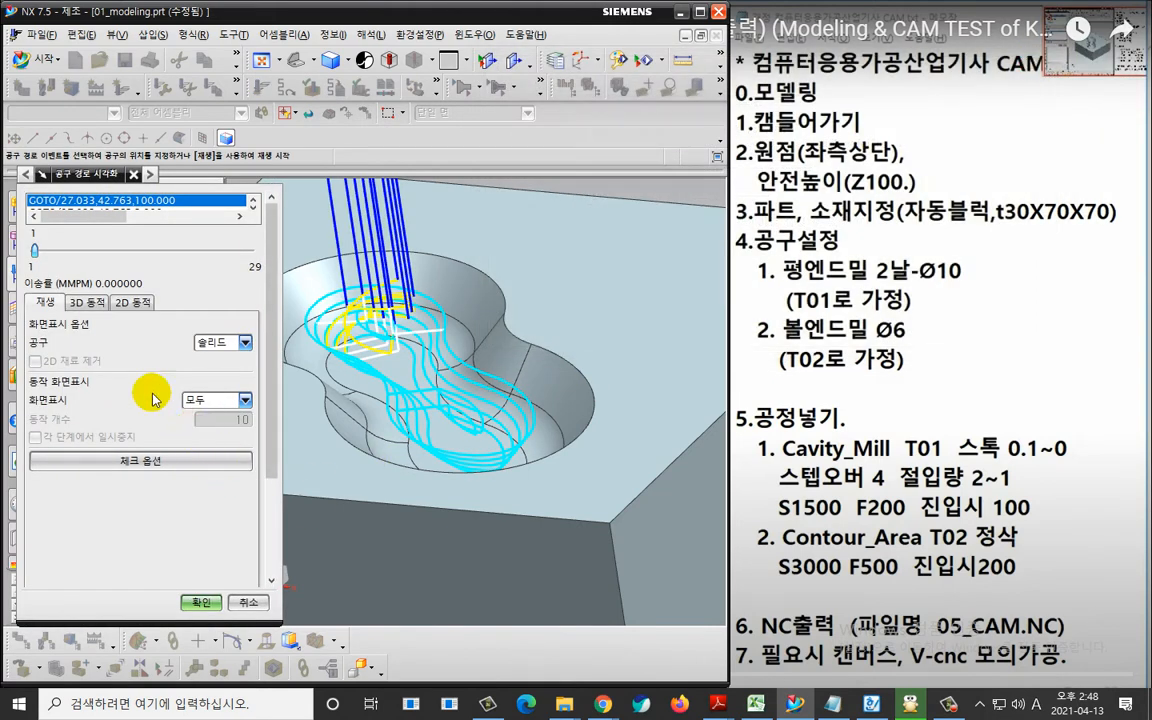
# Run the 2D dynamic material removal simulation of the cavity milling at animation speed 1 and examine the stepped pocket.
pyautogui.click(127, 308)
pyautogui.scroll(-3, 267, 368)
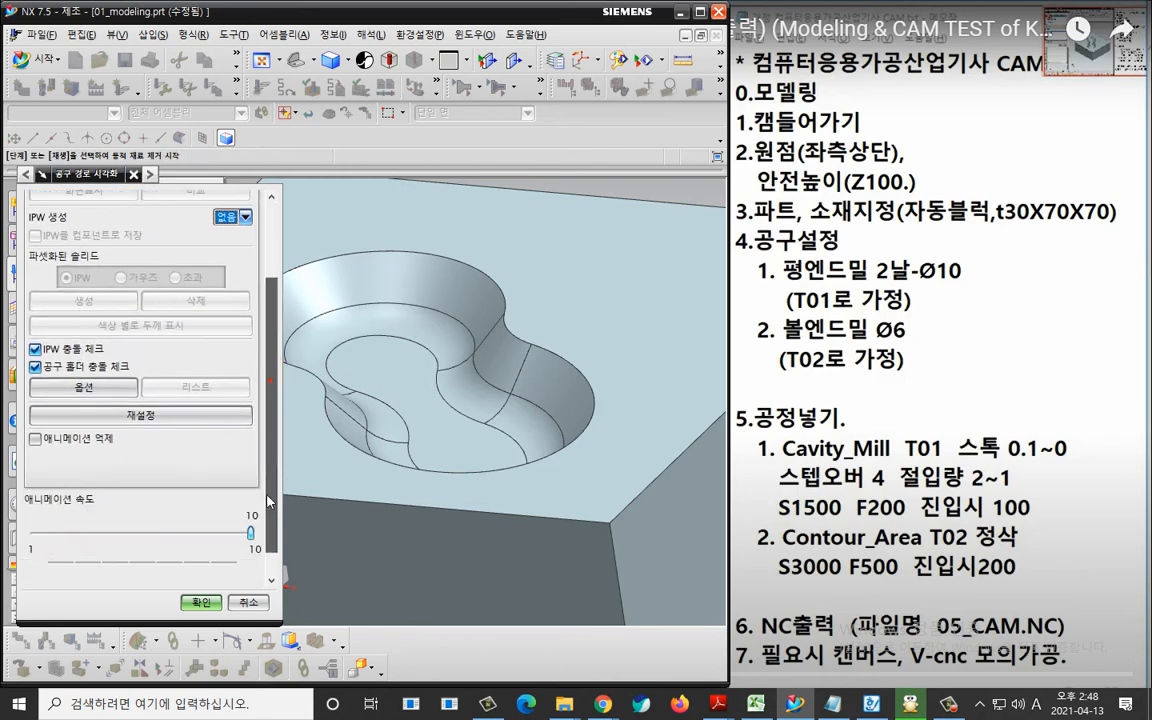
pyautogui.moveTo(434, 410); pyautogui.dragTo(540, 419, button='middle')
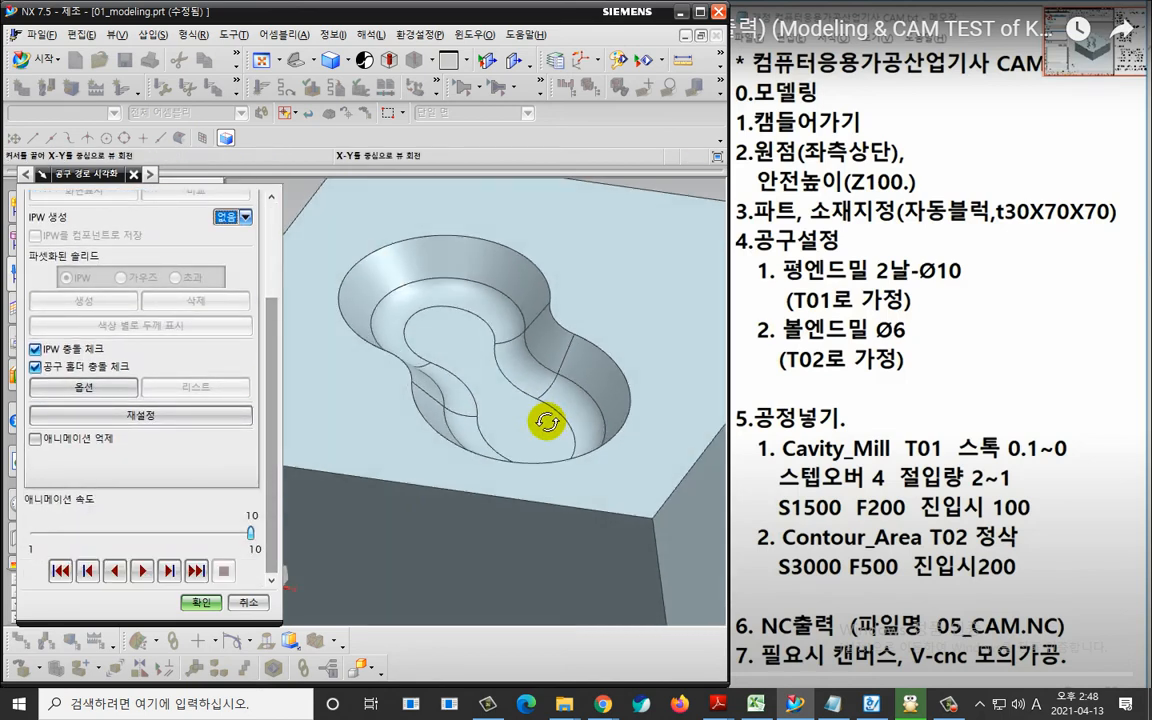
pyautogui.moveTo(250, 533); pyautogui.dragTo(36, 533)
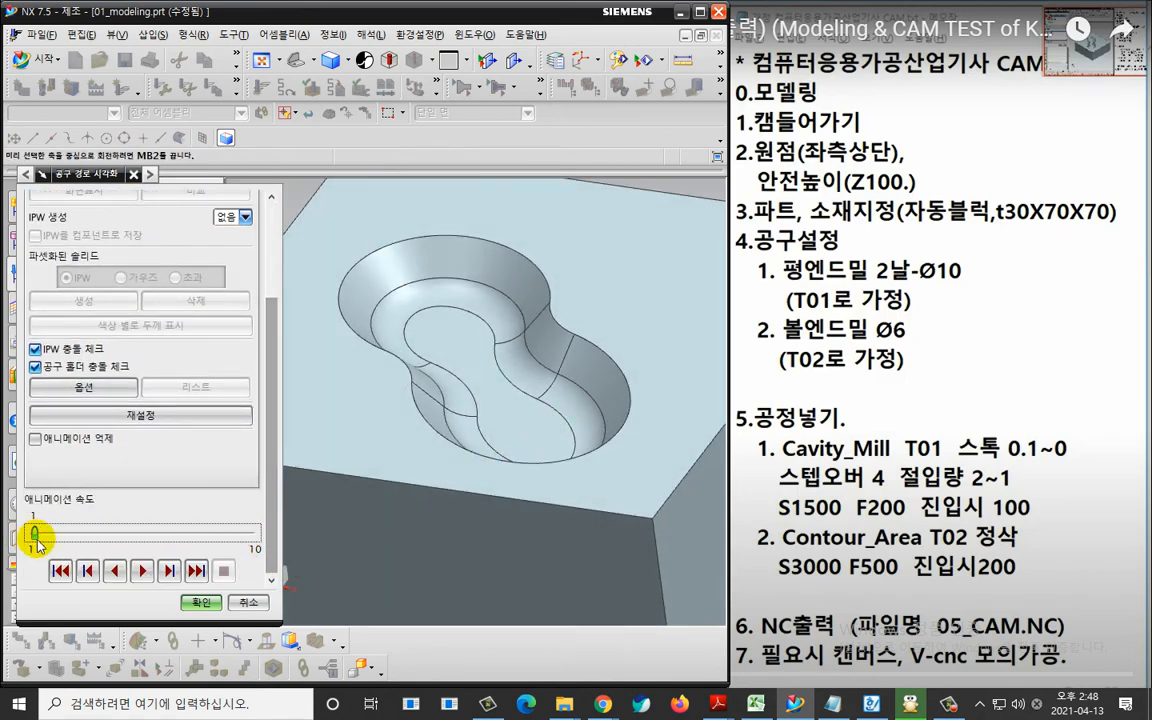
pyautogui.click(141, 571)
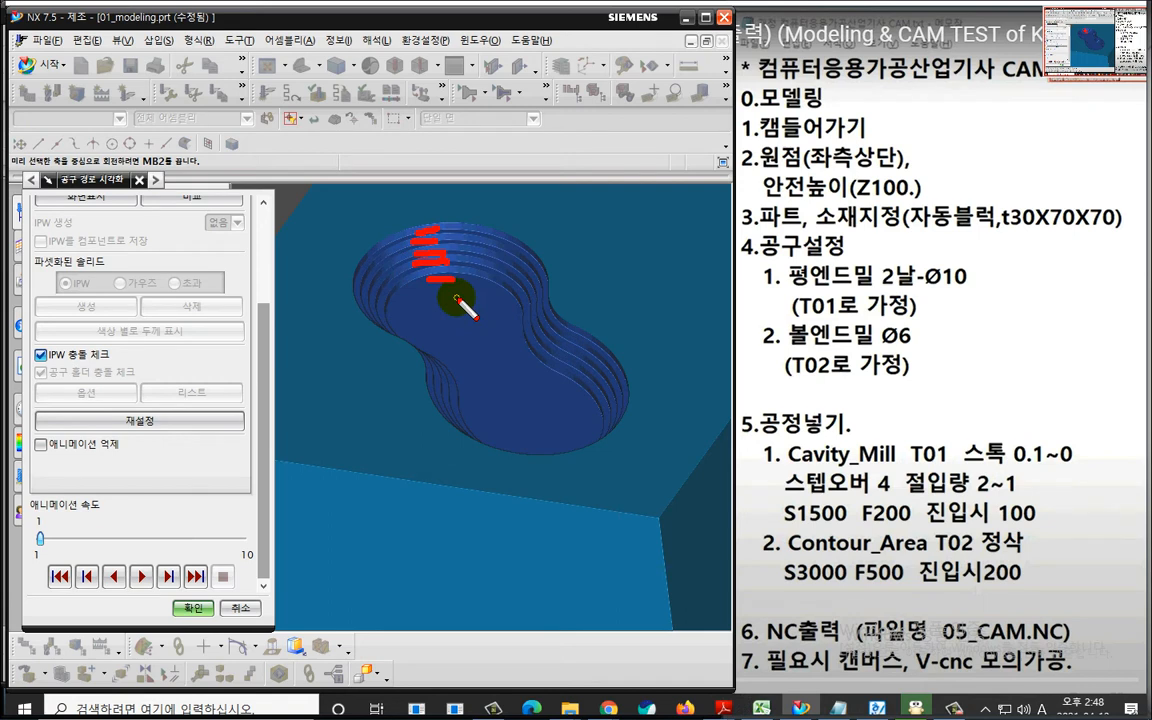
pyautogui.moveTo(945, 370)
pyautogui.mouseDown()
pyautogui.moveTo(905, 405)
pyautogui.moveTo(755, 330)
pyautogui.moveTo(922, 340)
pyautogui.mouseUp()
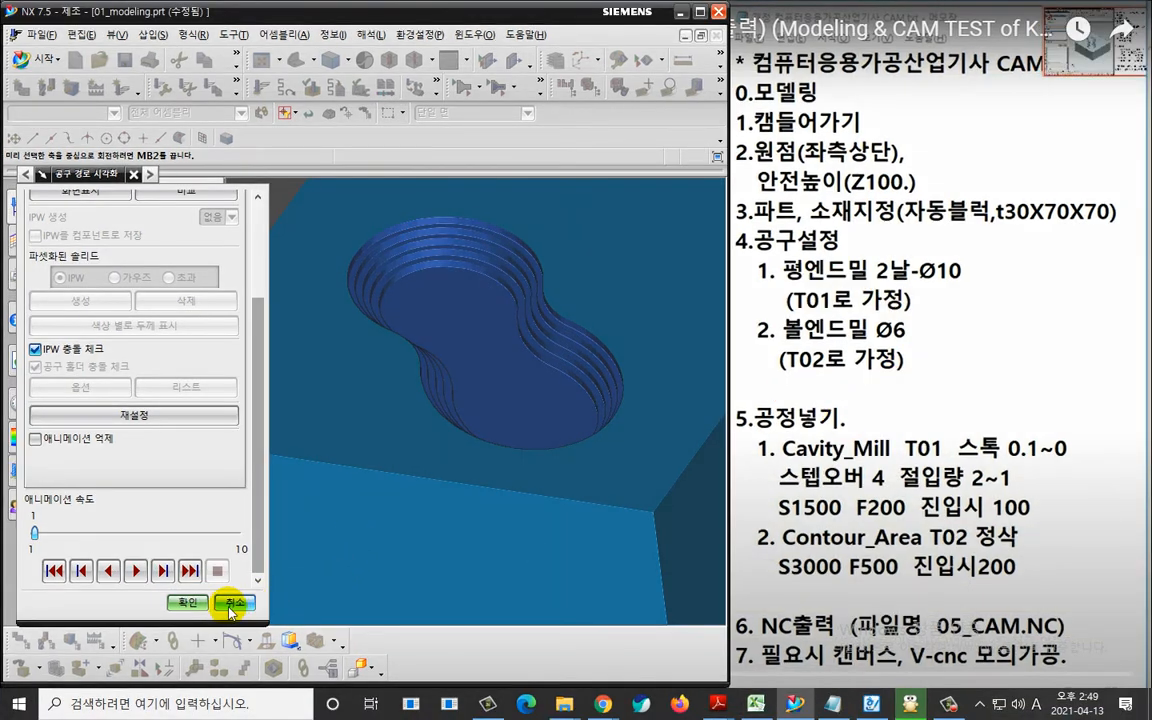
# Close the tool path verification and accept the cavity milling operation.
pyautogui.click(191, 602)
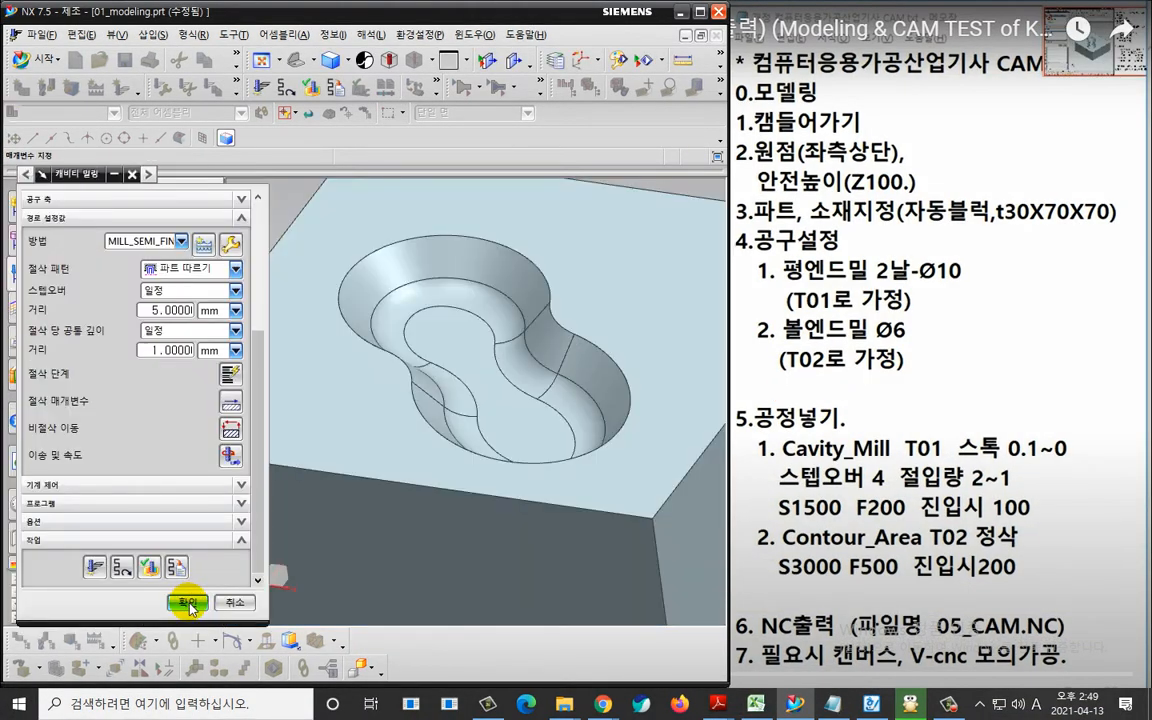
pyautogui.click(189, 603)
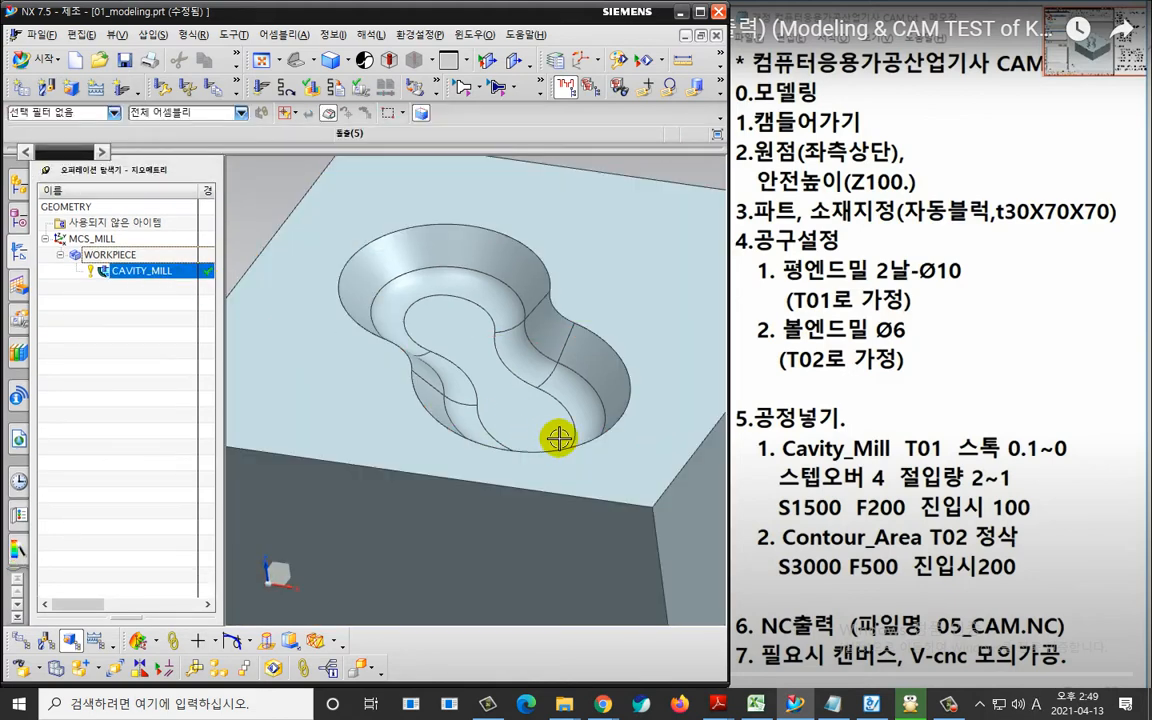
pyautogui.moveTo(559, 438); pyautogui.dragTo(612, 463, button='middle')
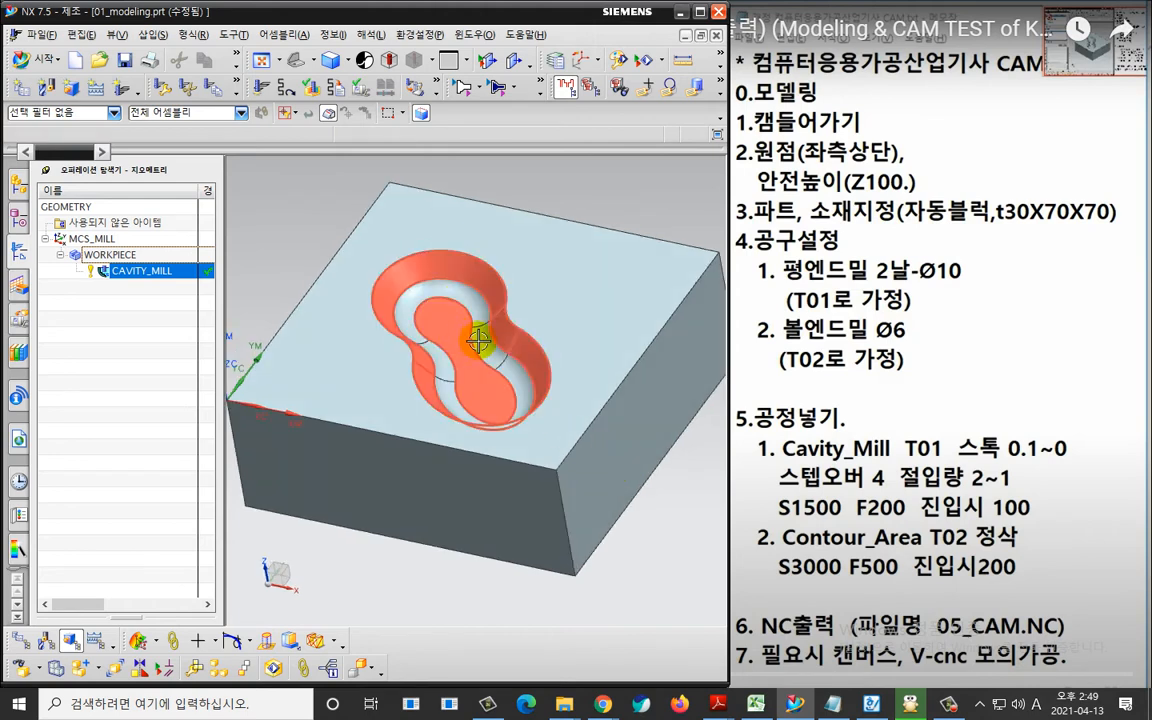
pyautogui.keyDown('shift'); pyautogui.moveTo(265, 260); pyautogui.dragTo(286, 272, button='middle'); pyautogui.keyUp('shift')
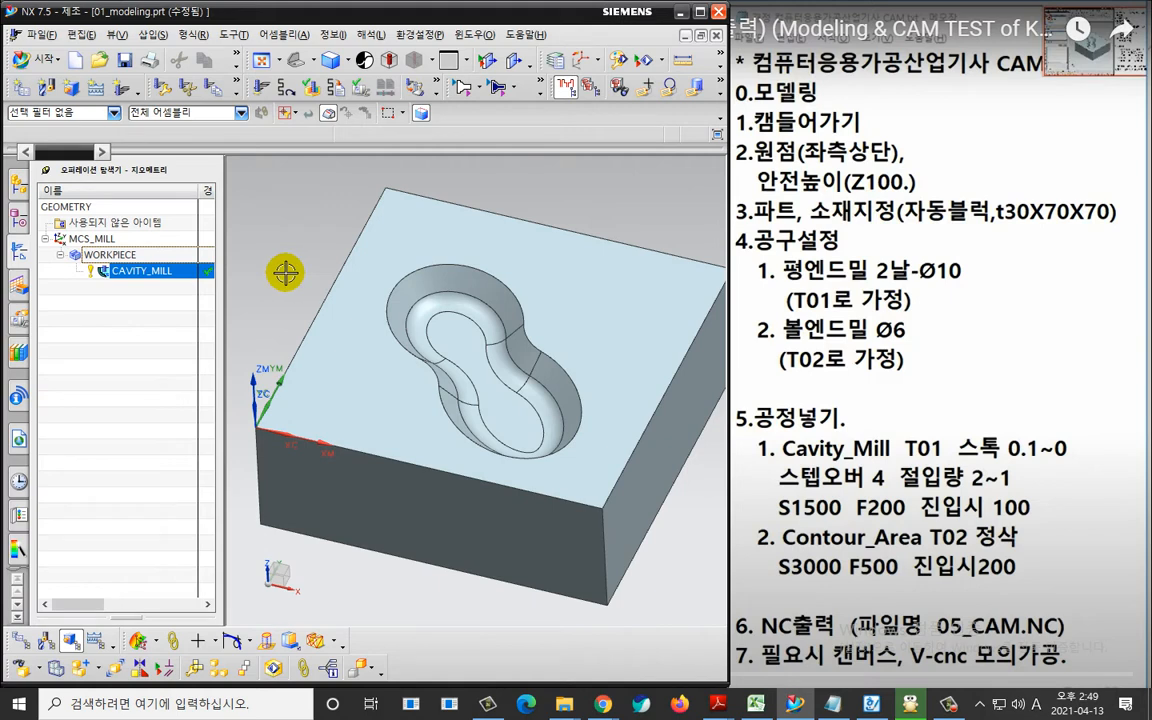
# Create a CONTOUR_AREA operation of type mill_contour with tool BALL_MILL6, geometry WORKPIECE and method MILL_FINISH.
pyautogui.click(118, 89)
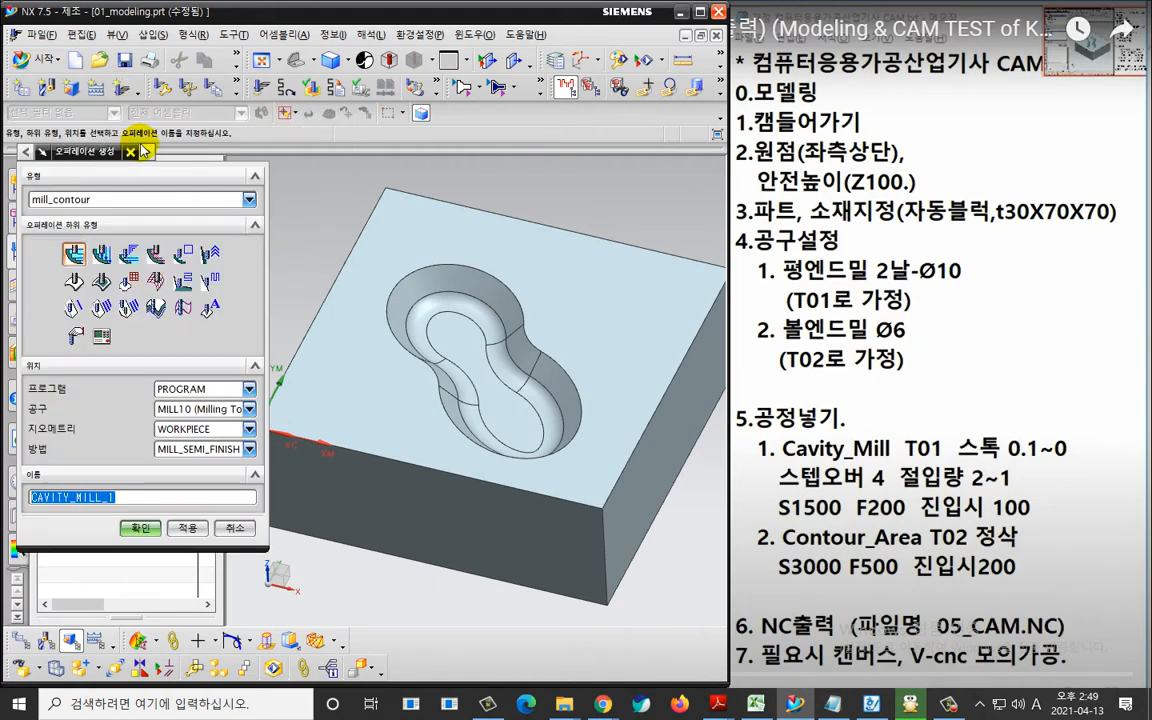
pyautogui.click(101, 281)
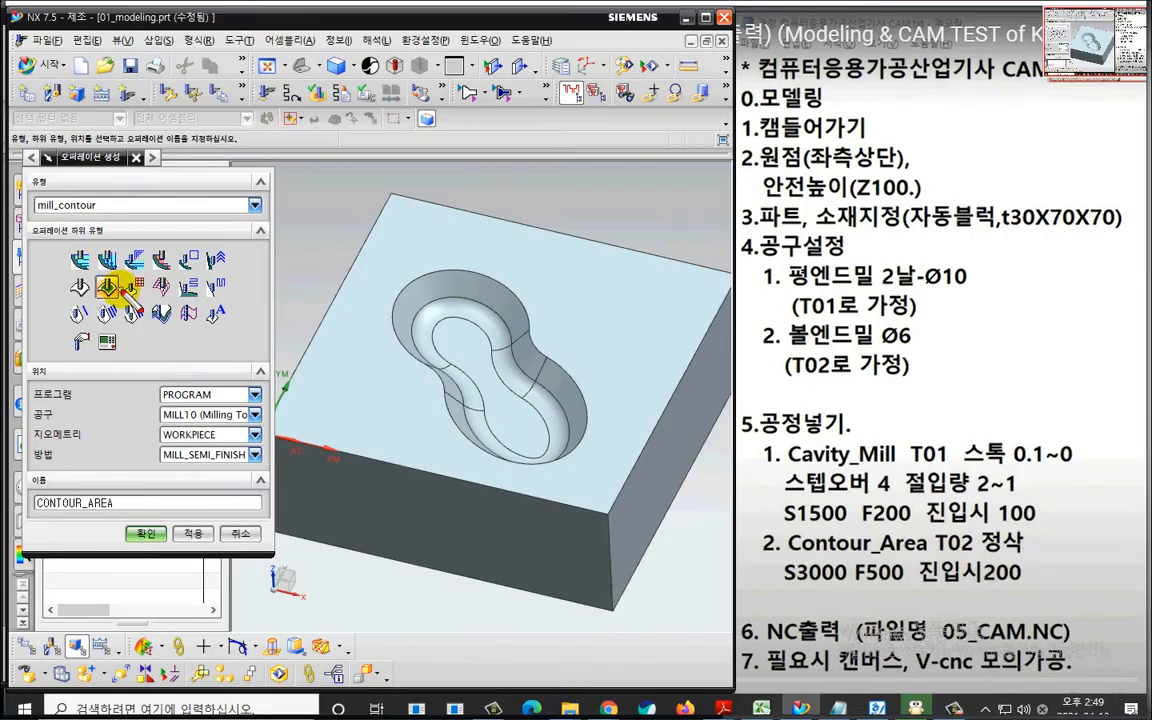
pyautogui.moveTo(112, 288)
pyautogui.mouseDown()
pyautogui.moveTo(104, 298)
pyautogui.moveTo(75, 263)
pyautogui.moveTo(118, 268)
pyautogui.mouseUp()
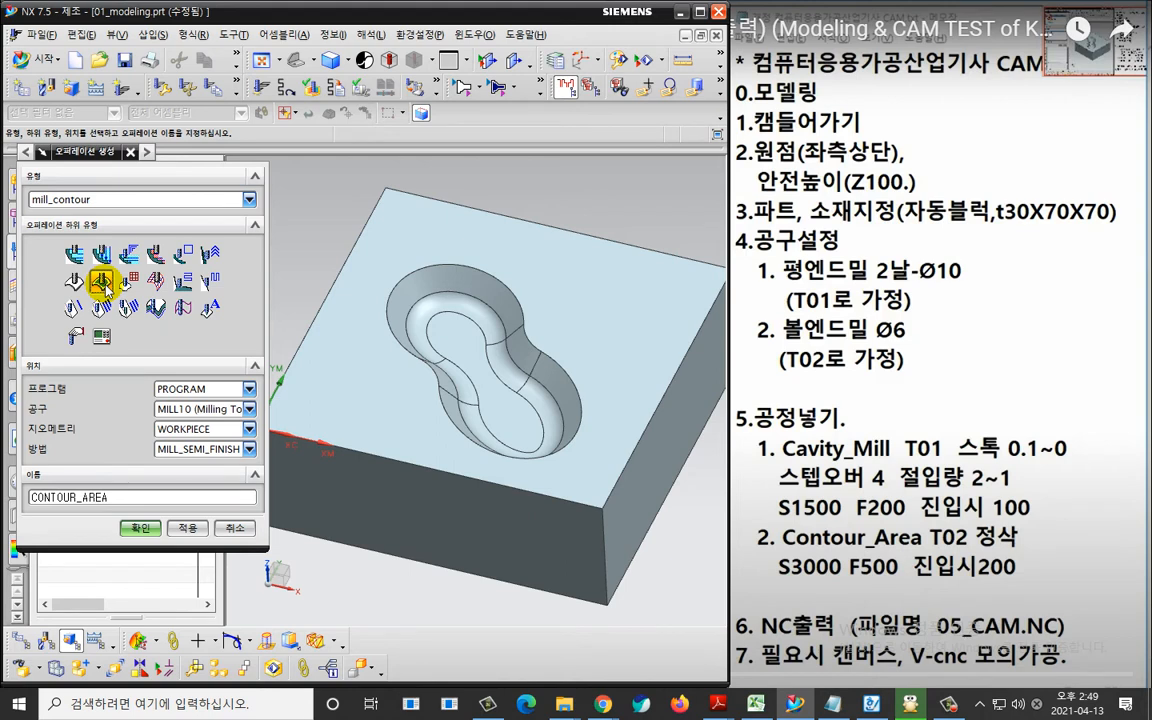
pyautogui.click(217, 410)
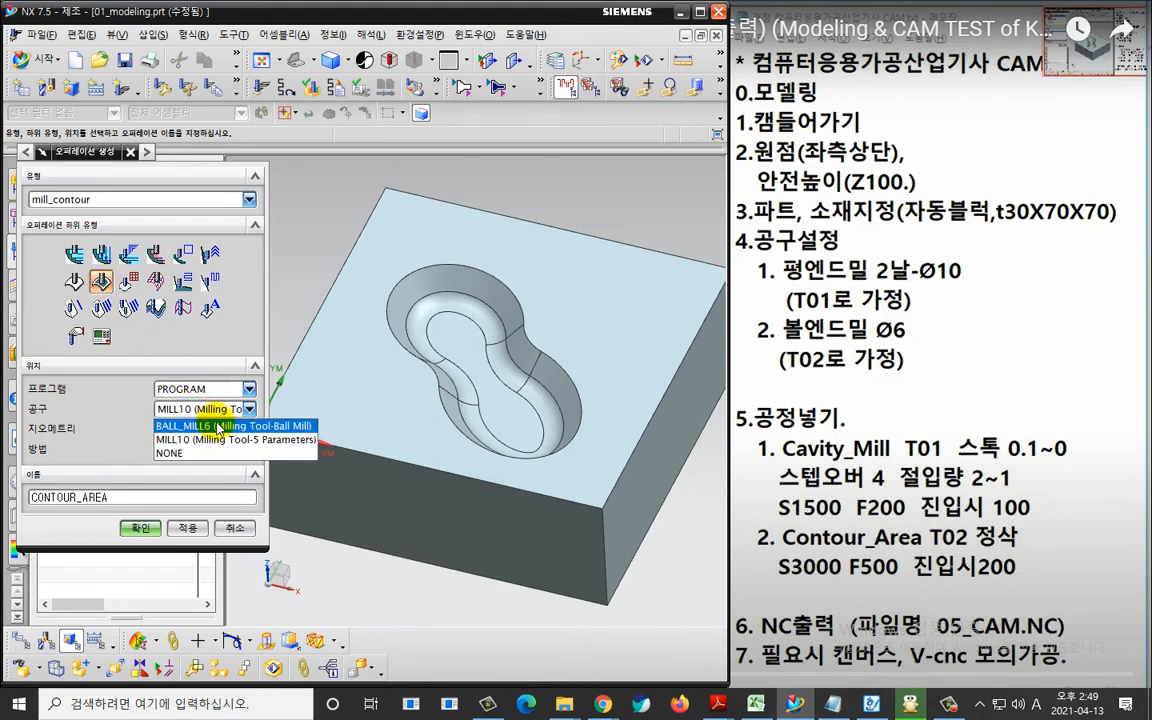
pyautogui.click(220, 426)
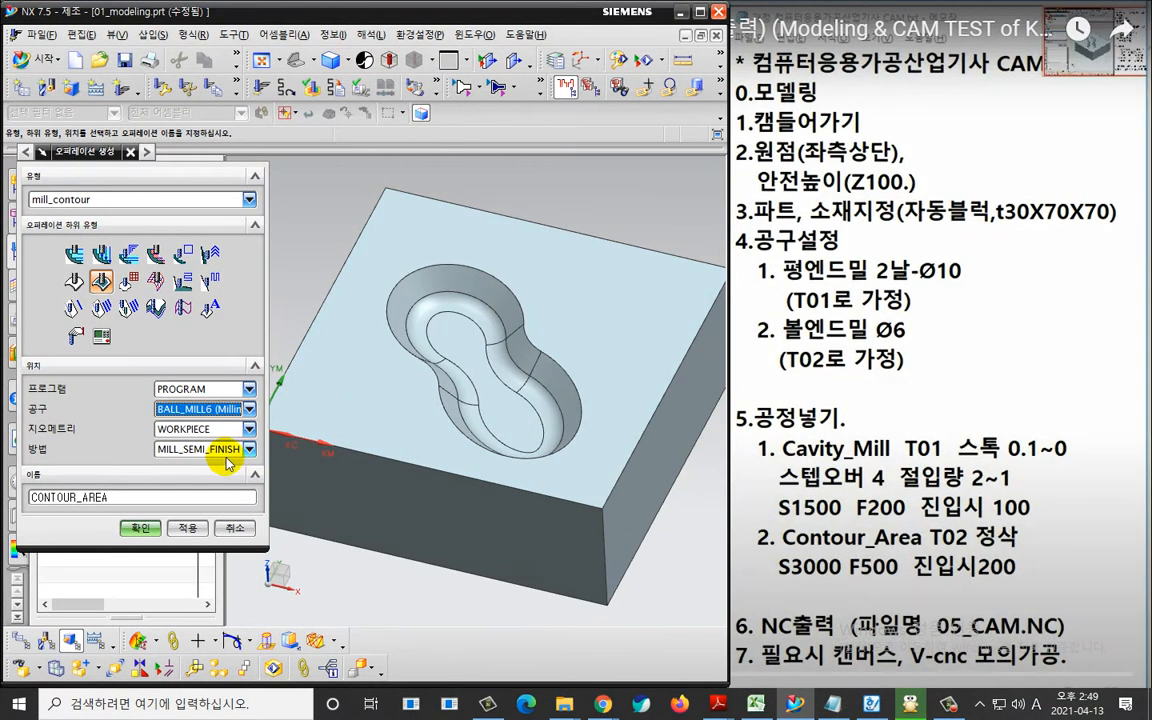
pyautogui.click(232, 454)
pyautogui.click(230, 484)
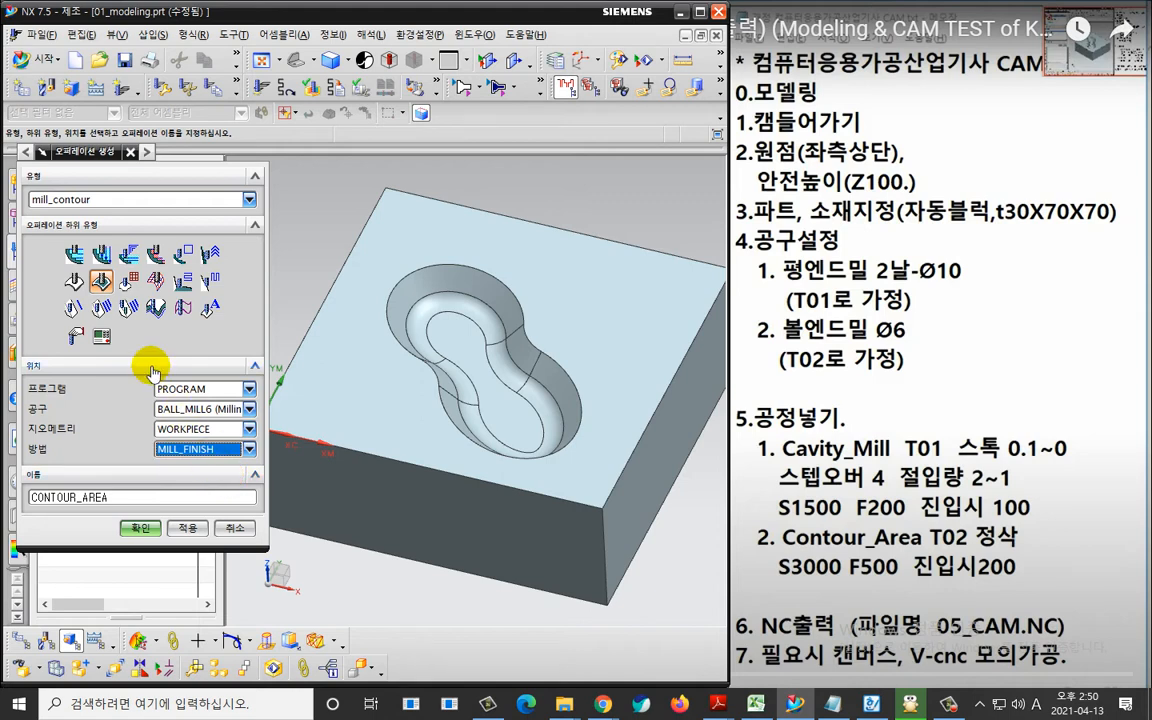
pyautogui.click(141, 528)
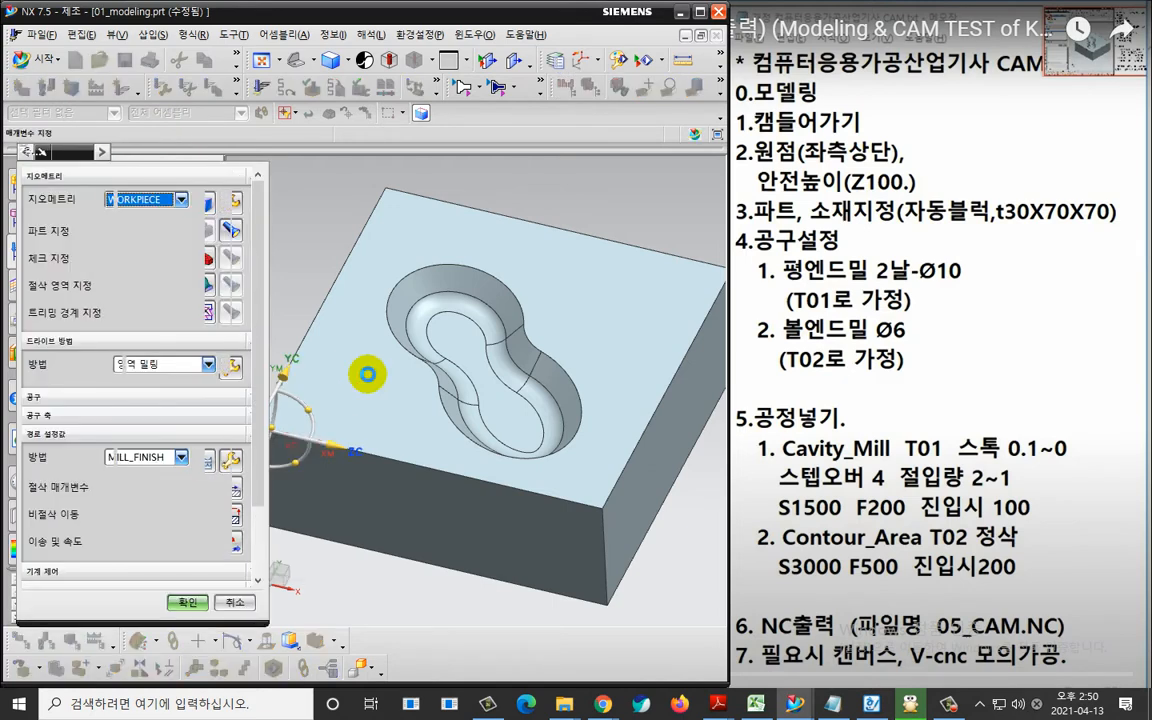
# Specify all faces of the pocket as the cut area of the contour area operation, leaving out the block's outer faces.
pyautogui.hotkey('ctrl', '2')
pyautogui.moveTo(232, 278)
pyautogui.mouseDown()
pyautogui.moveTo(214, 298)
pyautogui.moveTo(221, 316)
pyautogui.mouseUp()
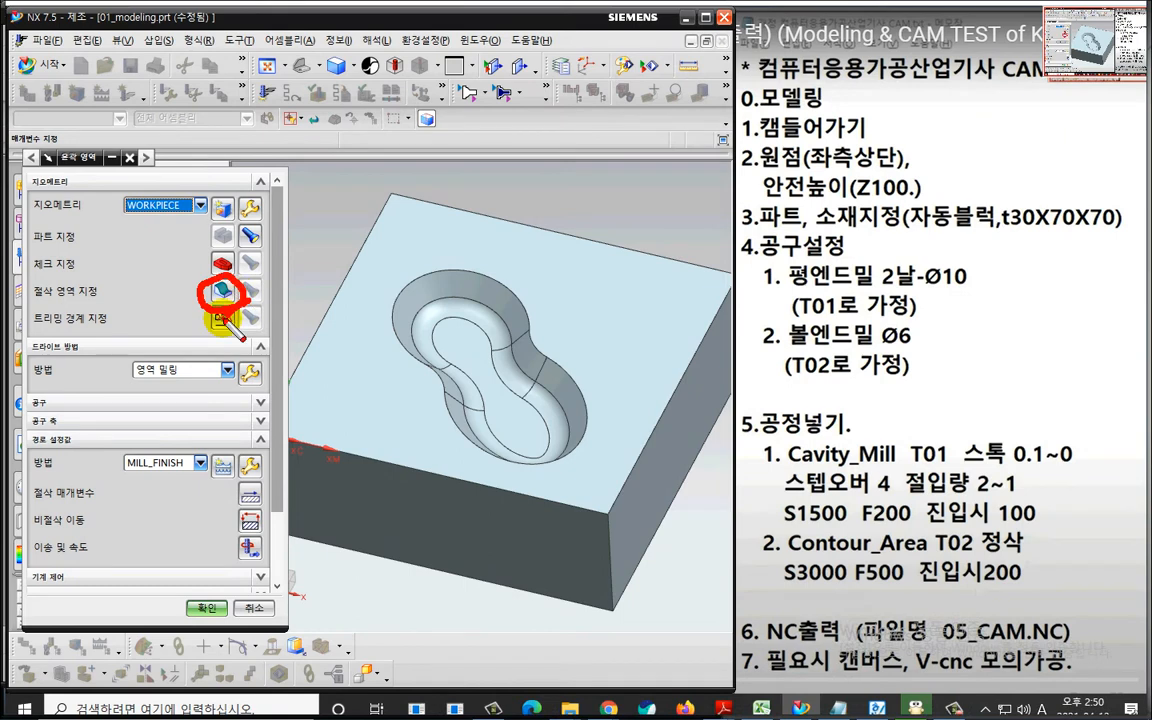
pyautogui.press('Escape')
pyautogui.click(217, 285)
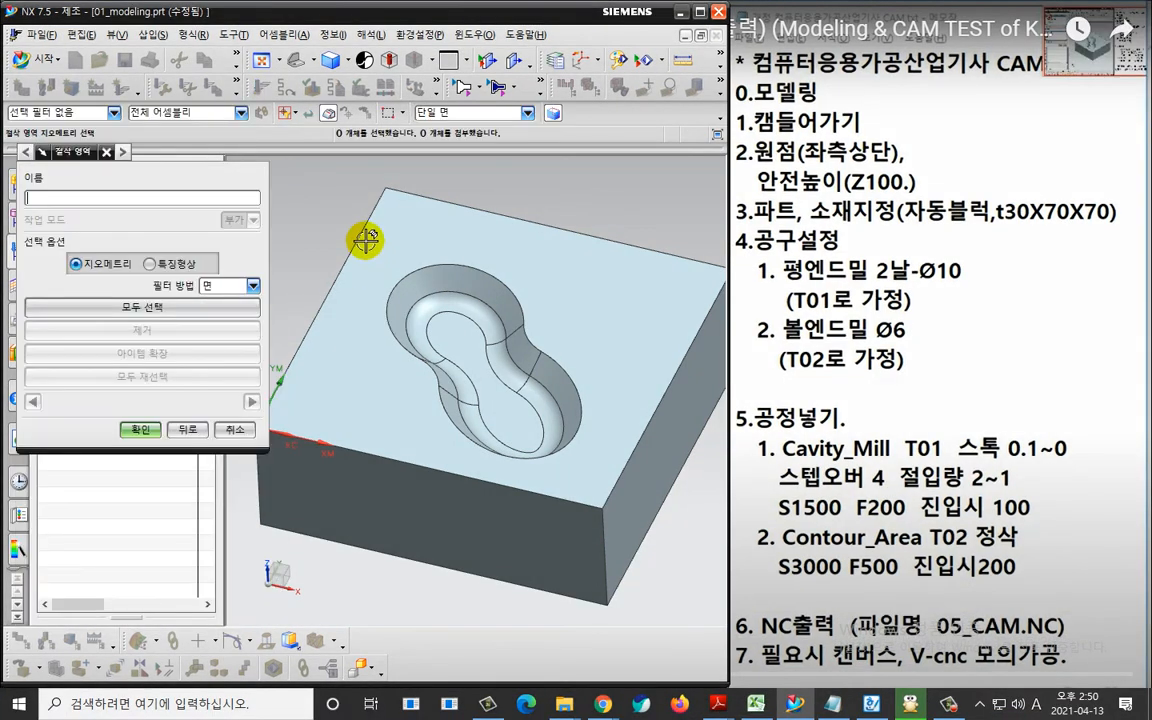
pyautogui.moveTo(352, 240); pyautogui.dragTo(553, 478)
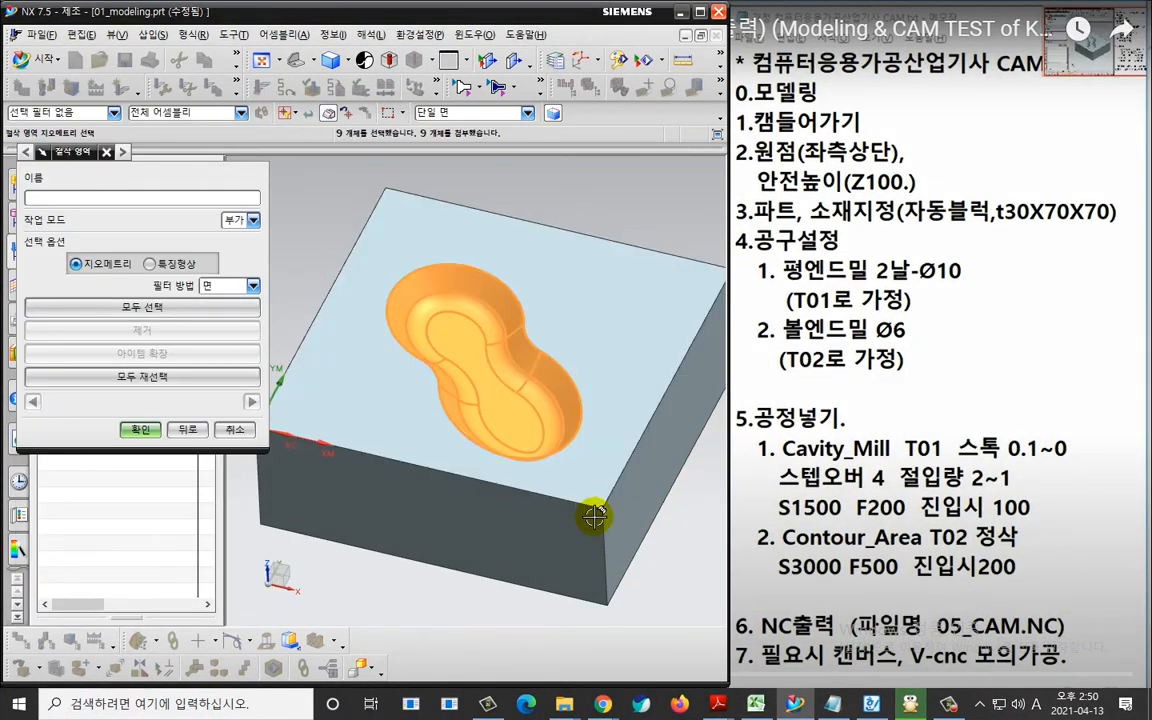
pyautogui.moveTo(641, 593); pyautogui.dragTo(596, 606, button='middle')
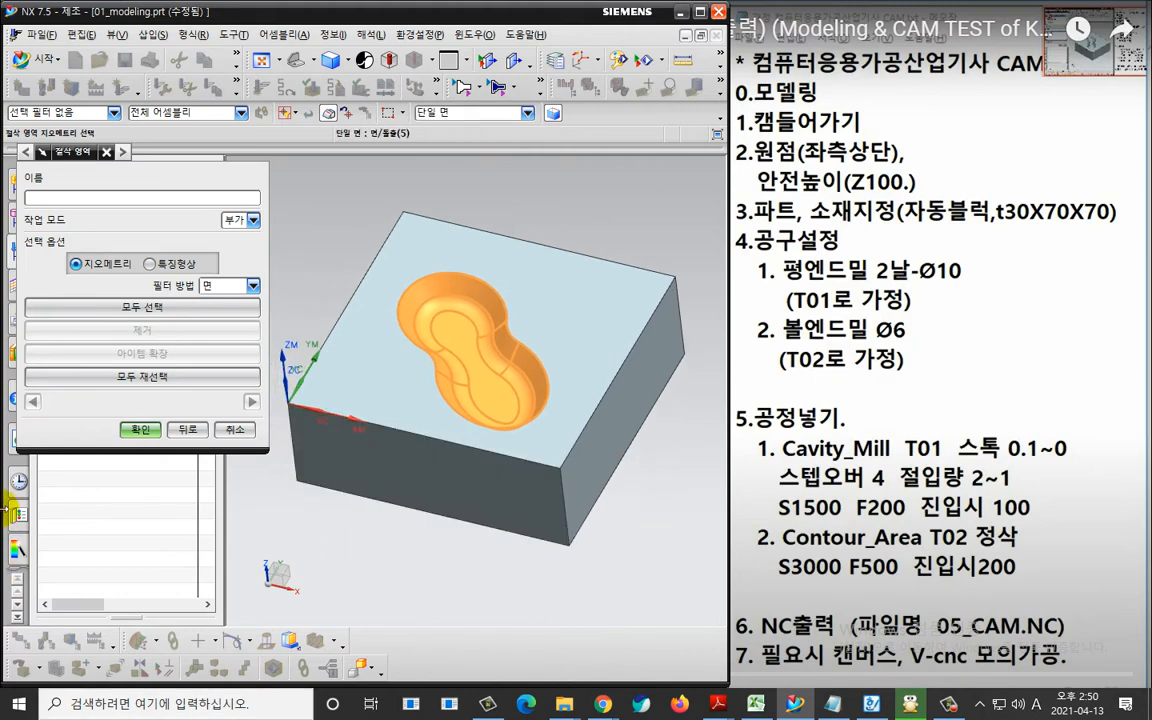
pyautogui.click(140, 429)
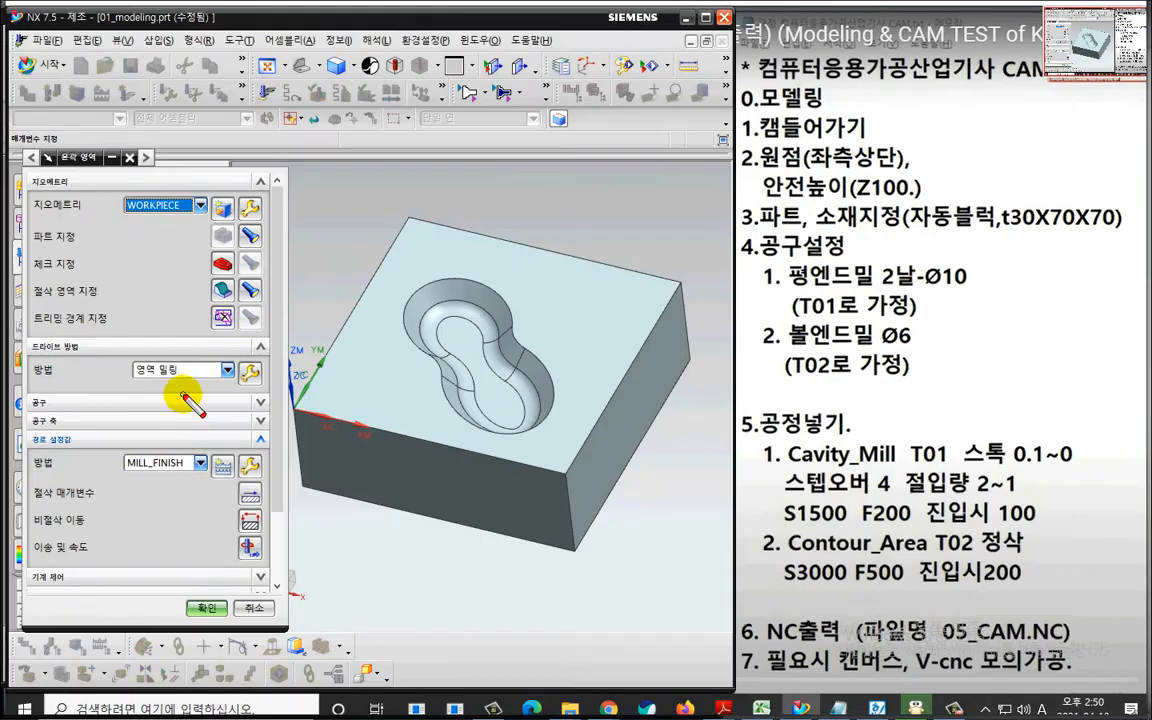
# Edit the area milling drive method and set its cut pattern to 외곽 따르기 (Follow Periphery).
pyautogui.moveTo(177, 386)
pyautogui.mouseDown()
pyautogui.moveTo(125, 371)
pyautogui.moveTo(172, 362)
pyautogui.moveTo(181, 389)
pyautogui.moveTo(238, 346)
pyautogui.moveTo(278, 402)
pyautogui.mouseUp()
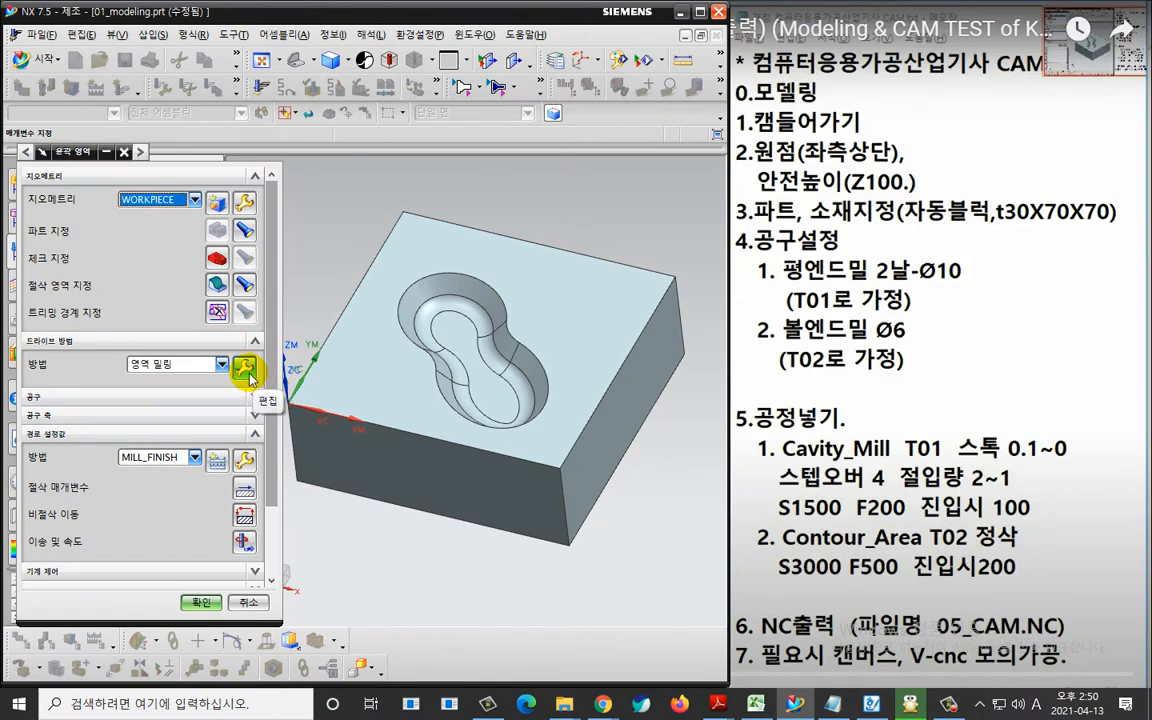
pyautogui.click(247, 373)
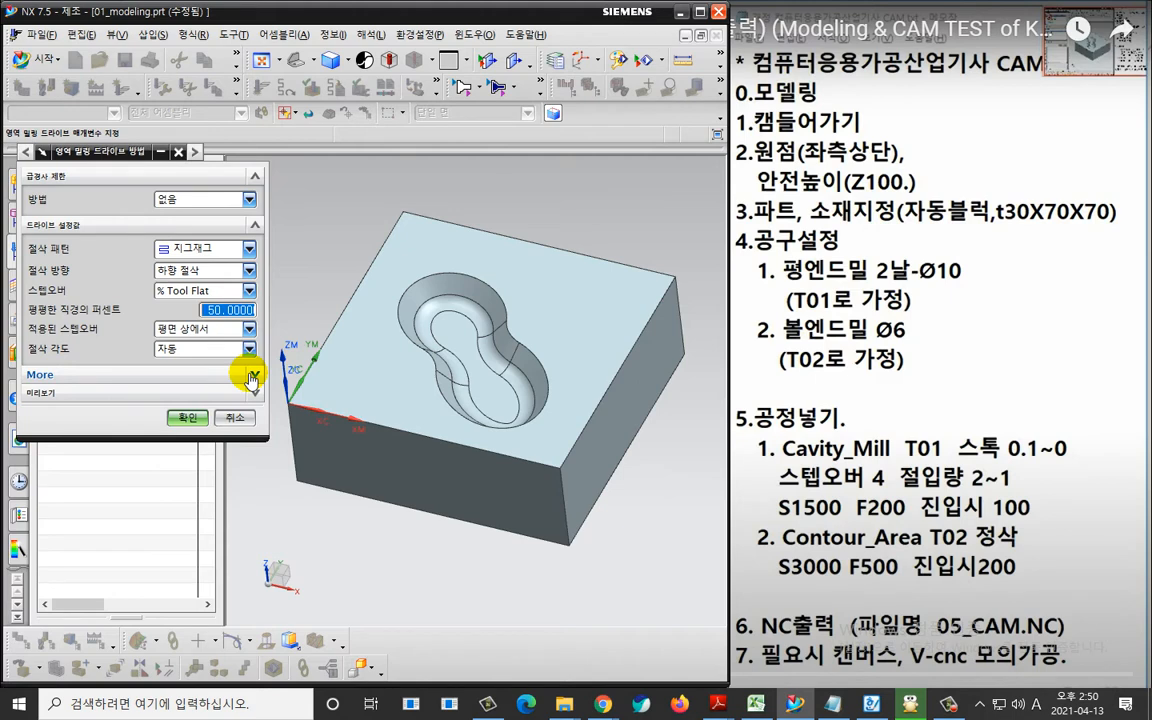
pyautogui.click(186, 247)
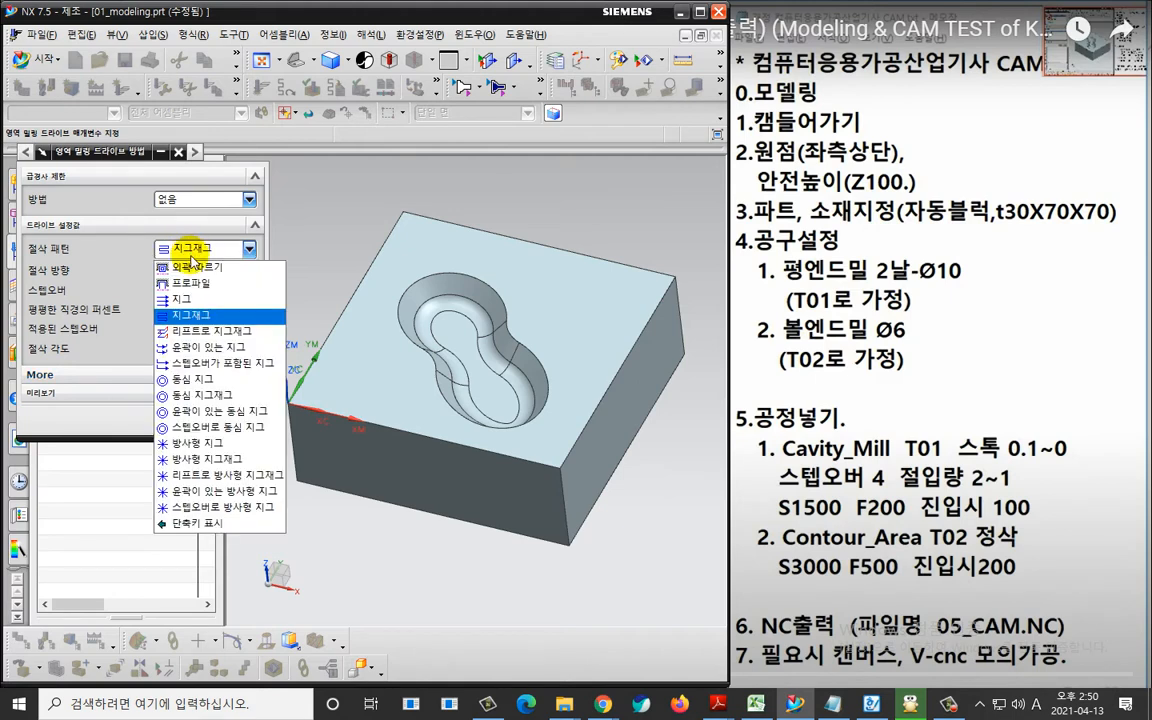
pyautogui.click(190, 268)
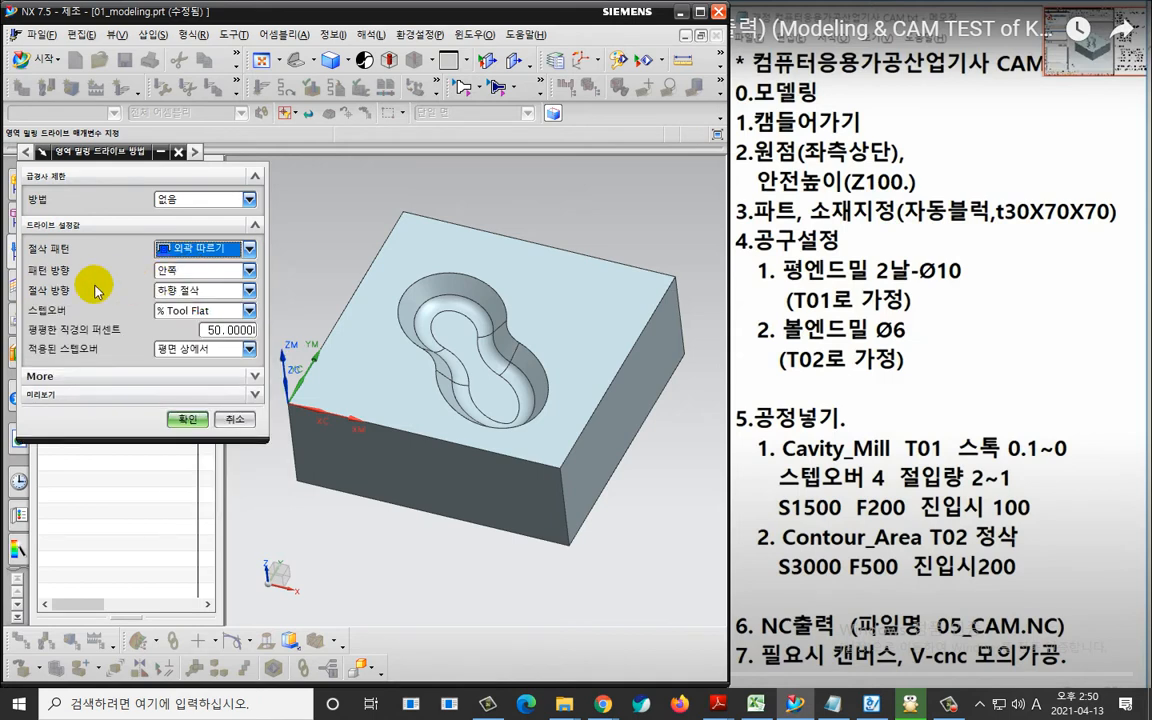
pyautogui.click(185, 248)
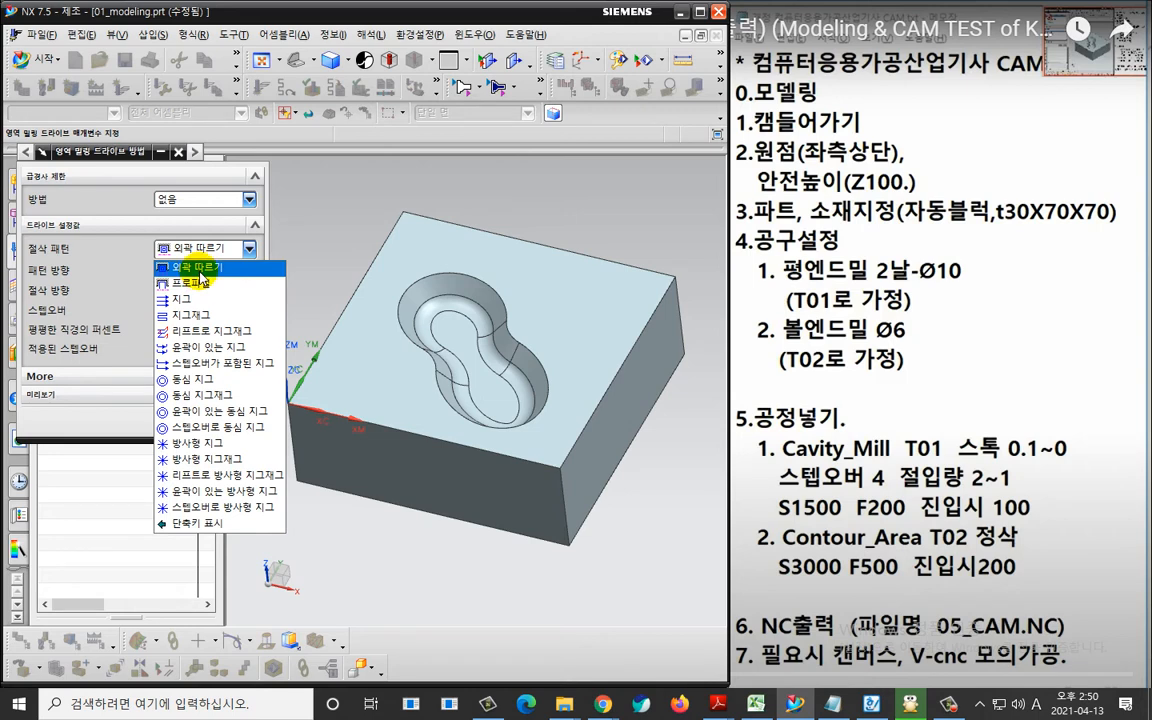
pyautogui.click(200, 278)
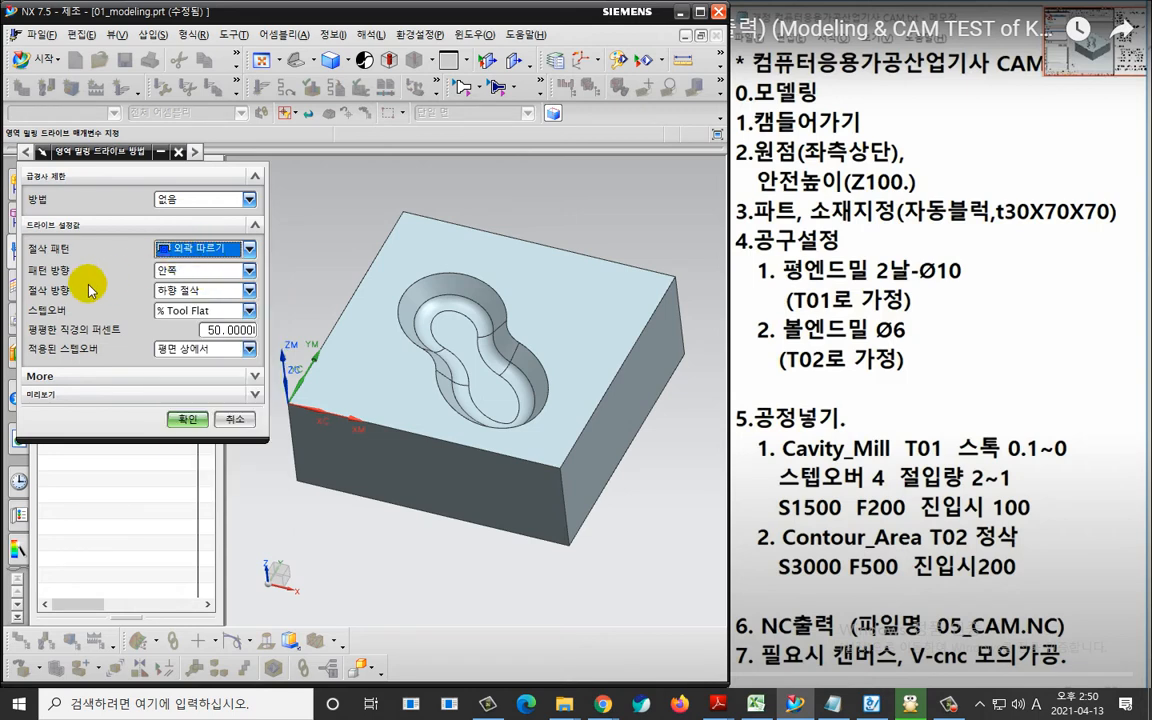
# Set the drive method's stepover to 일정 (Constant) with a distance of 0.3 mm and accept the drive settings.
pyautogui.click(168, 311)
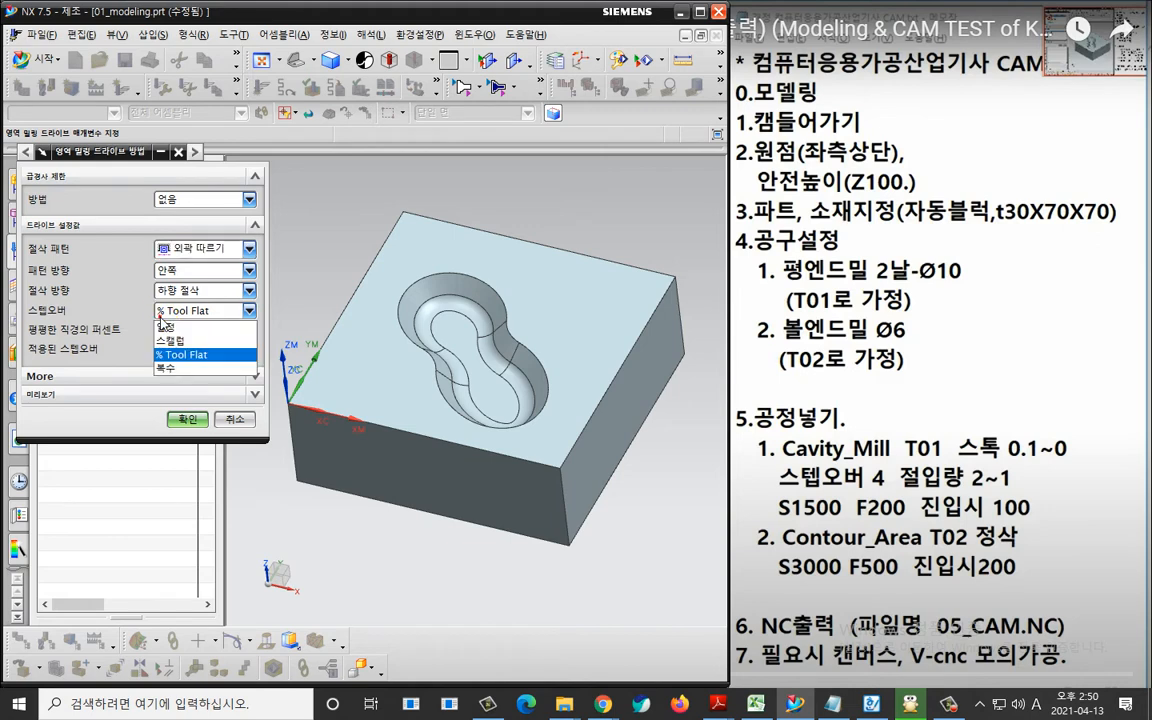
pyautogui.click(164, 327)
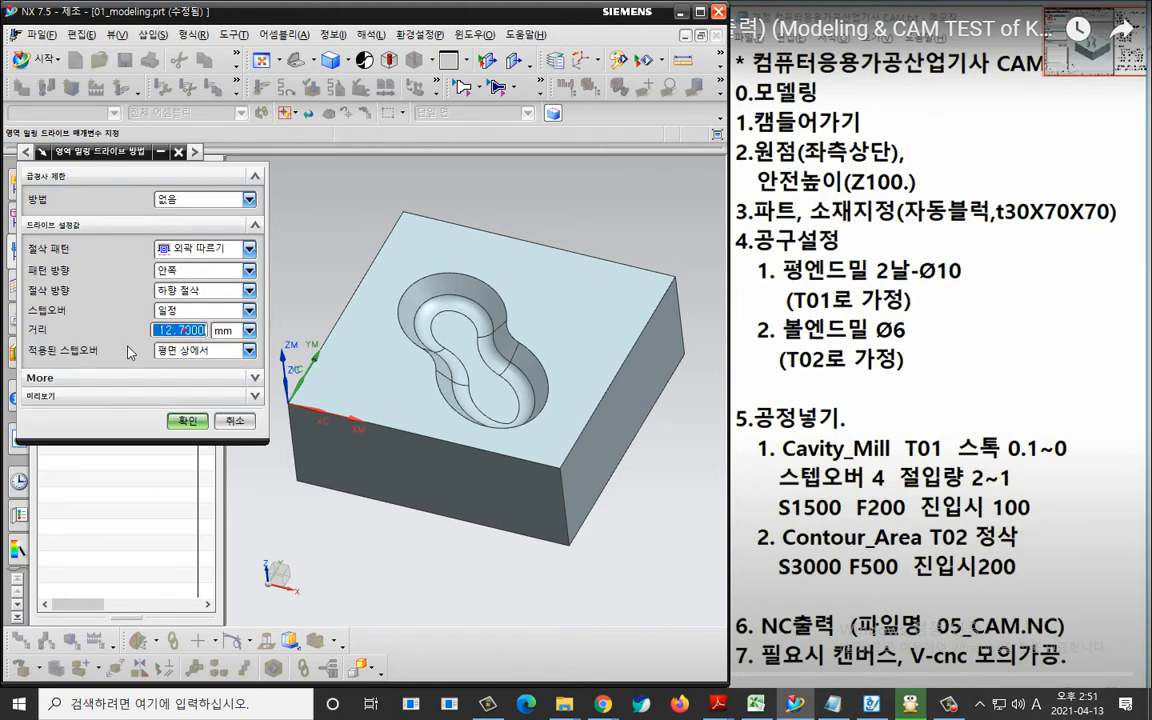
pyautogui.write('0.3')
pyautogui.press('Return')
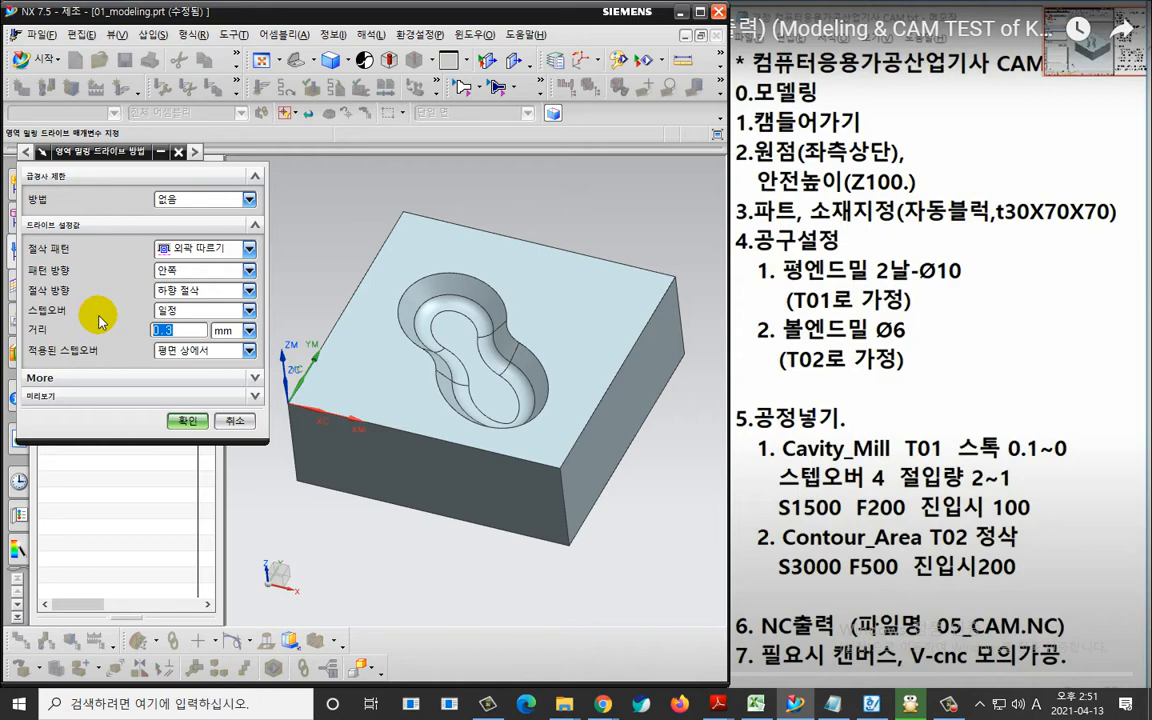
pyautogui.hotkey('ctrl', '2')
pyautogui.moveTo(219, 258)
pyautogui.mouseDown()
pyautogui.moveTo(172, 266)
pyautogui.moveTo(214, 251)
pyautogui.moveTo(222, 278)
pyautogui.moveTo(165, 345)
pyautogui.moveTo(193, 352)
pyautogui.mouseUp()
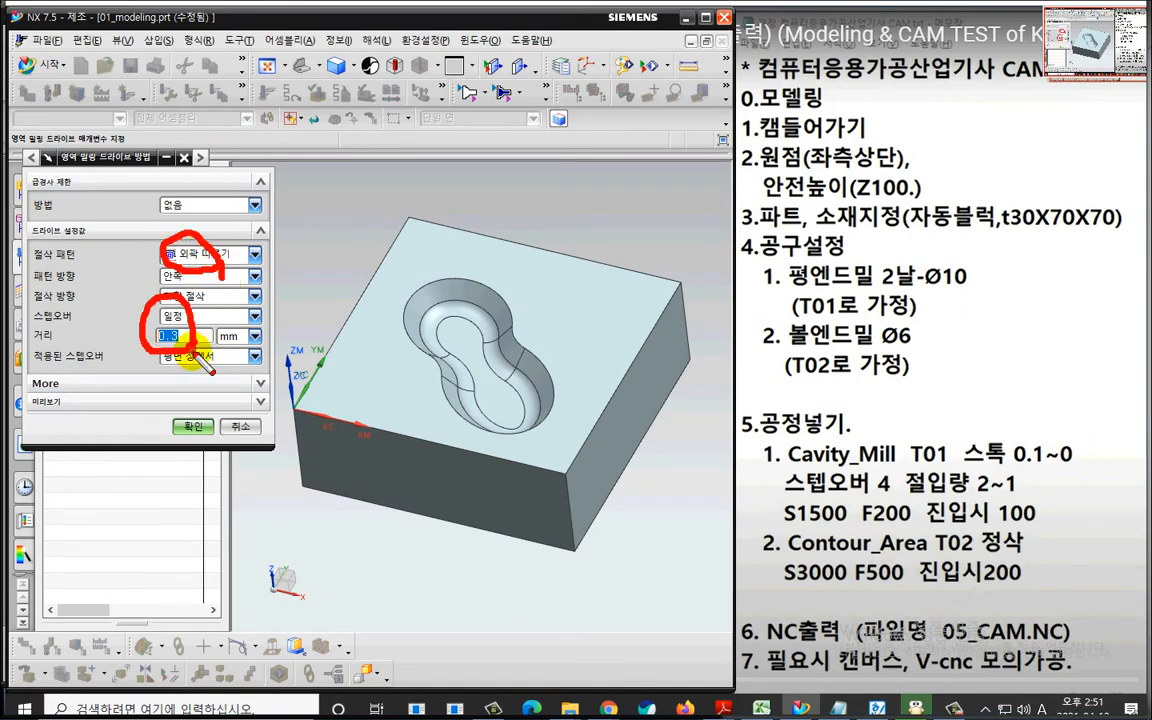
pyautogui.press('Escape')
pyautogui.click(186, 421)
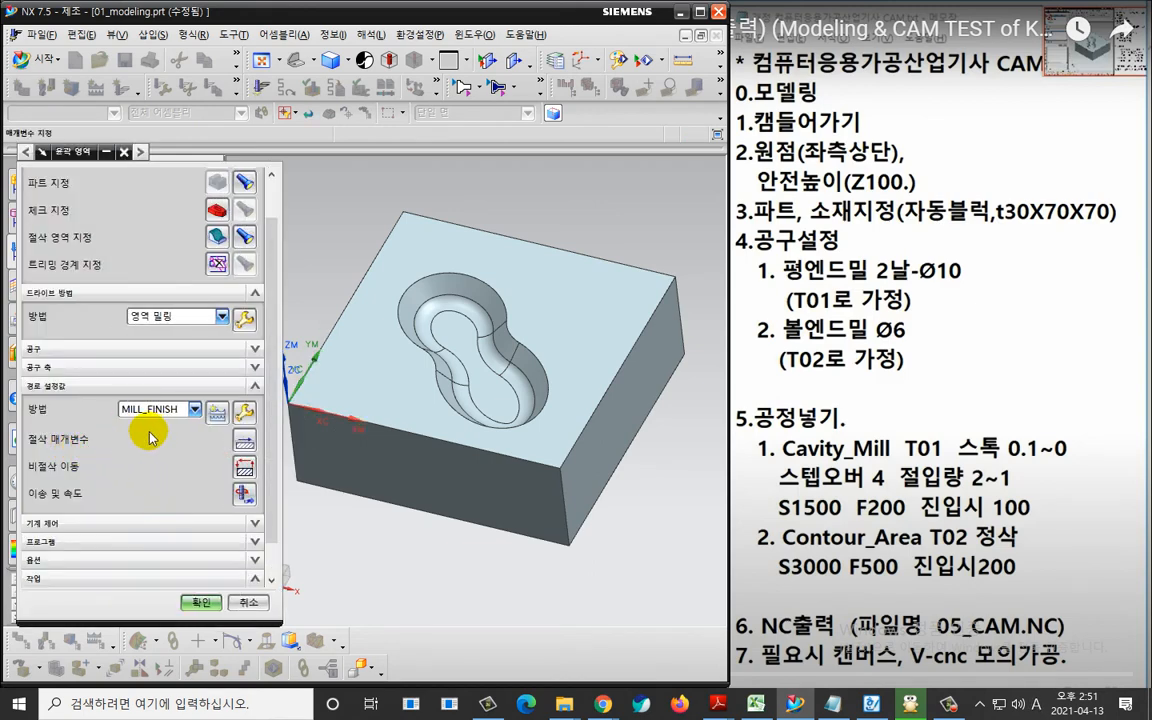
# Check the part stock and tolerance values in the operation's cutting parameters.
pyautogui.click(242, 440)
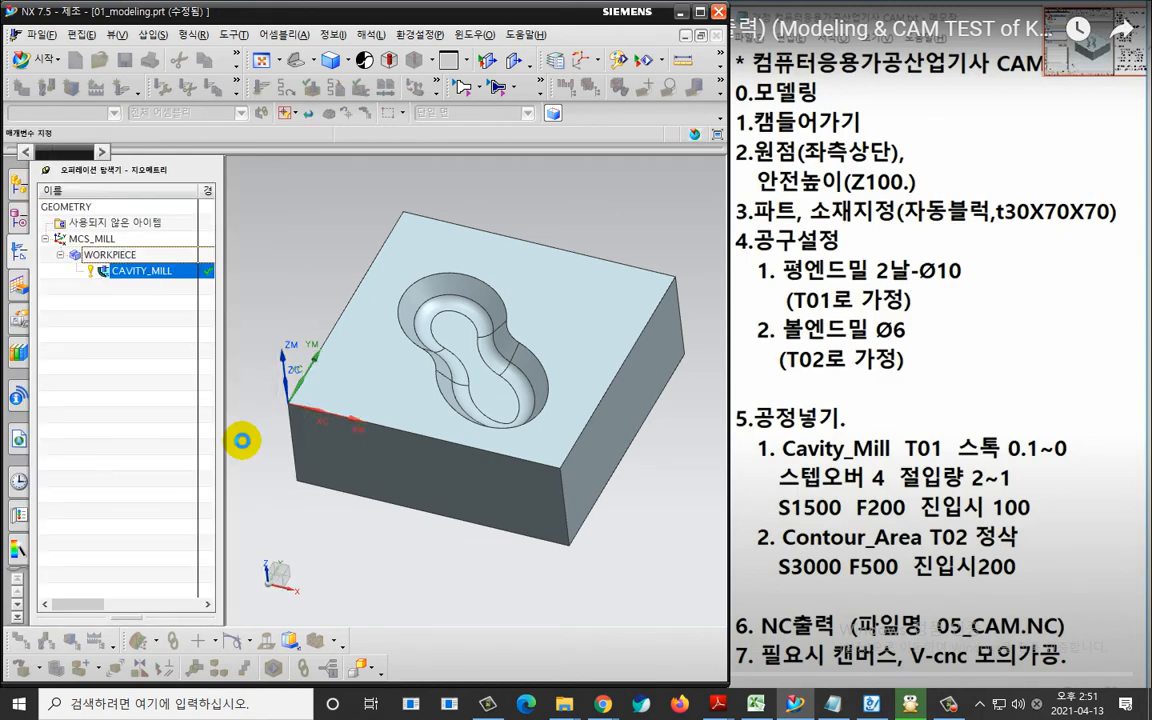
pyautogui.click(133, 180)
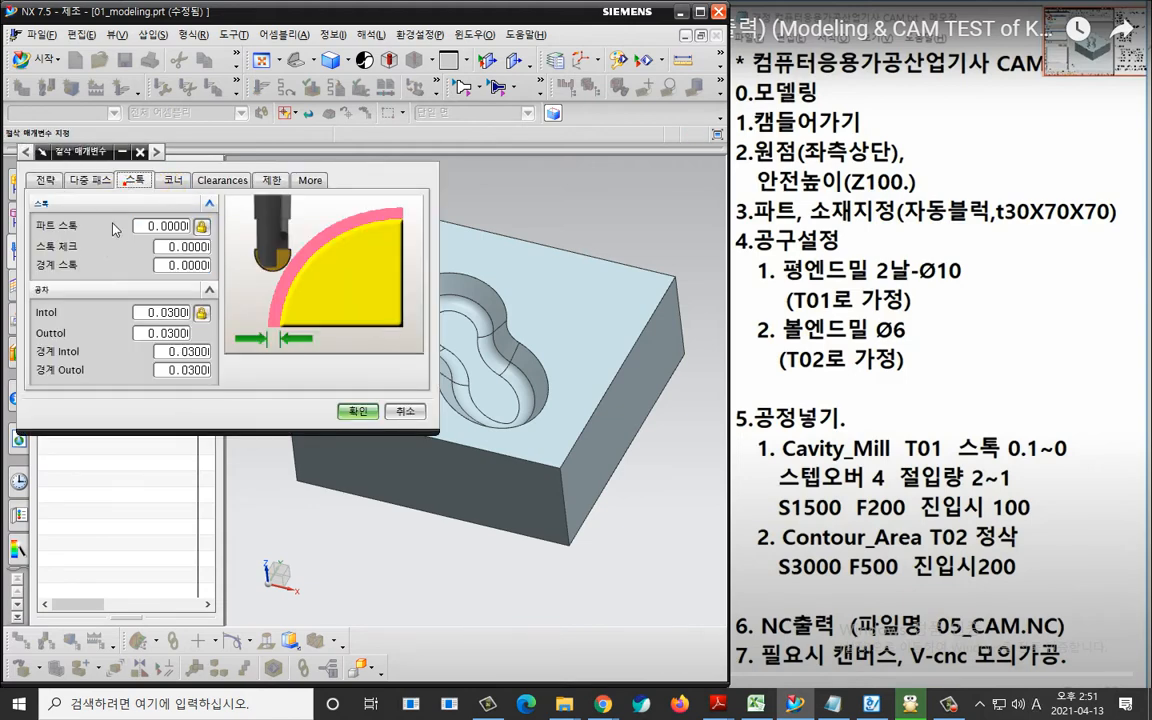
pyautogui.click(90, 252)
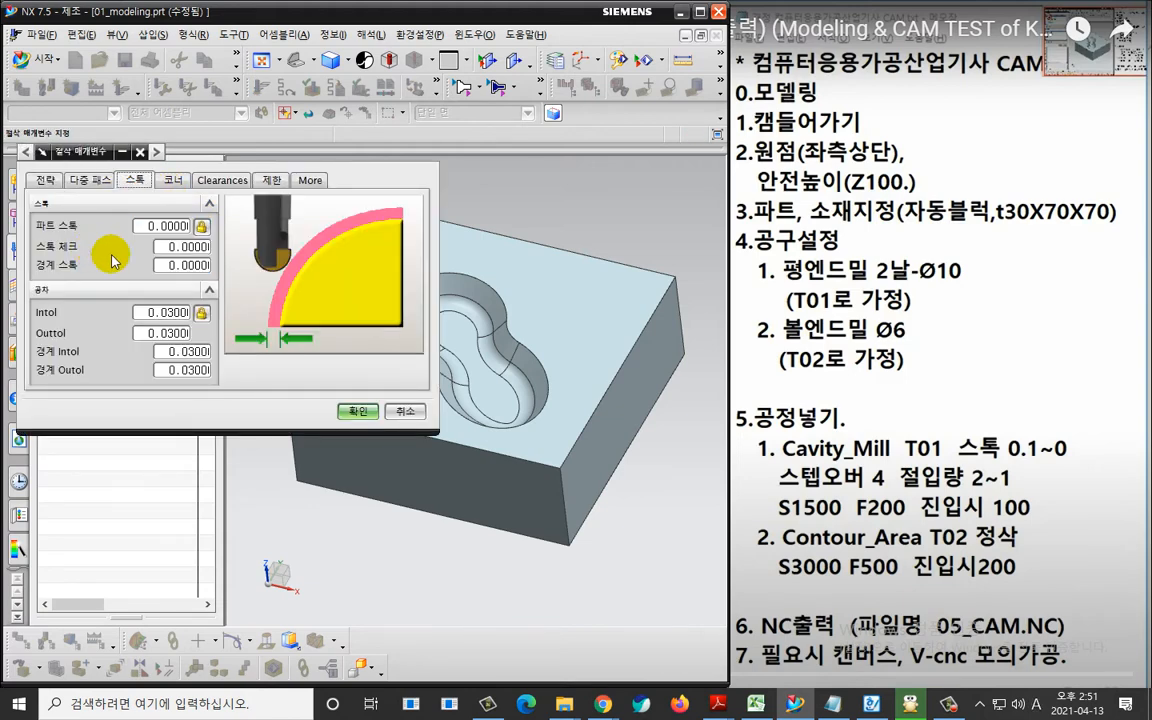
pyautogui.click(358, 410)
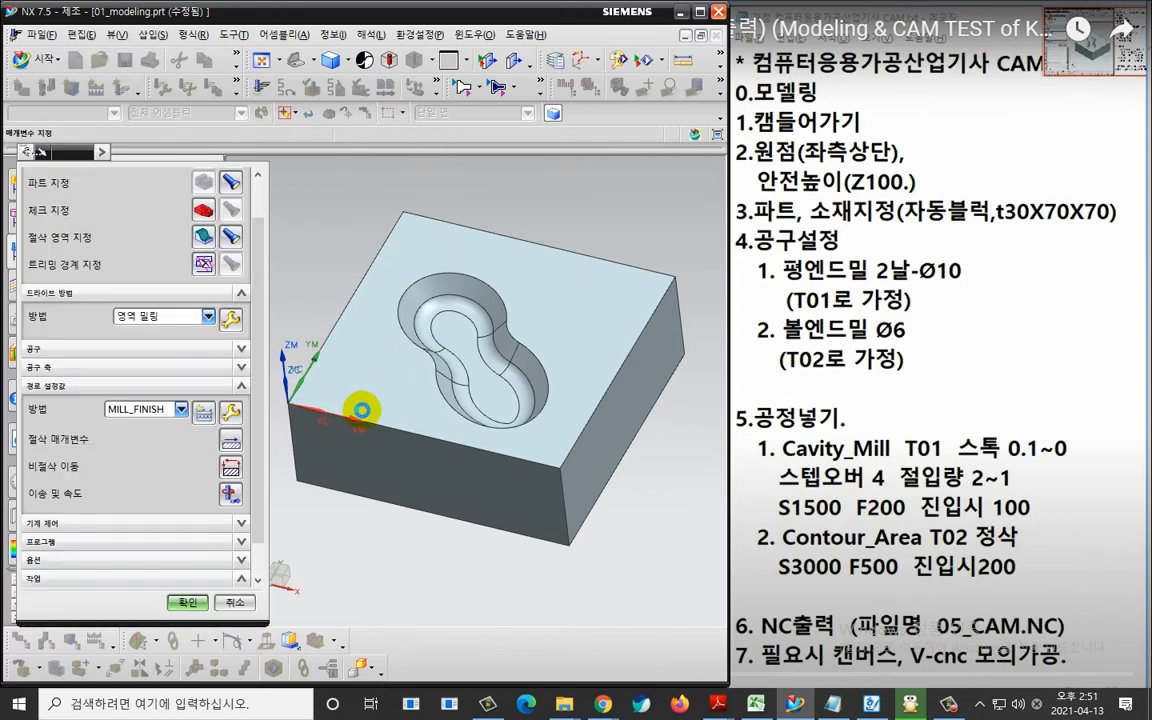
# Set the spindle speed to 3000 rpm and the cutting feed rate to 500 for the contour area operation.
pyautogui.scroll(-1, 180, 465)
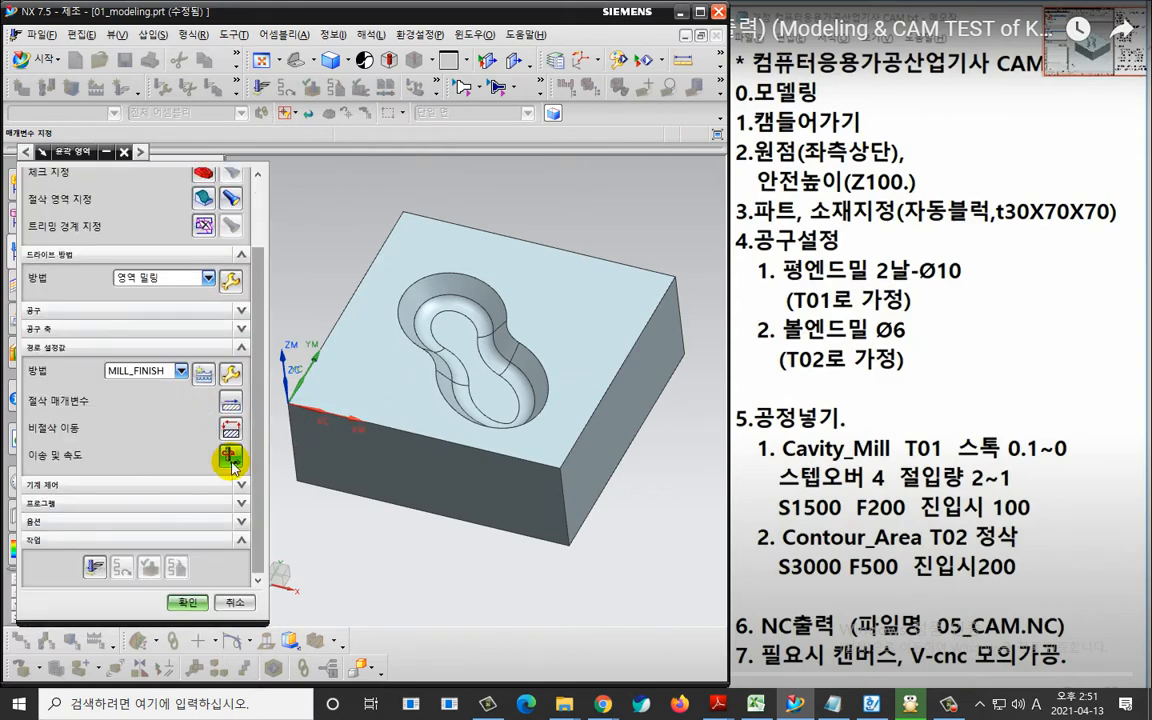
pyautogui.click(230, 455)
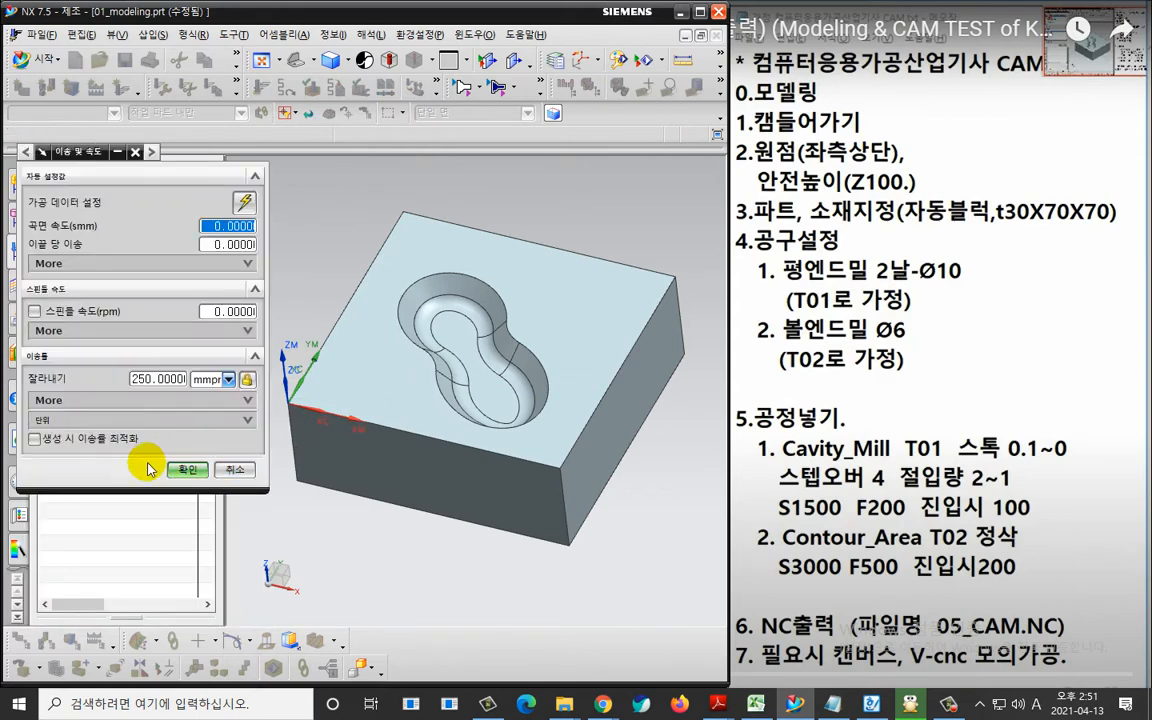
pyautogui.click(38, 312)
pyautogui.click(36, 312)
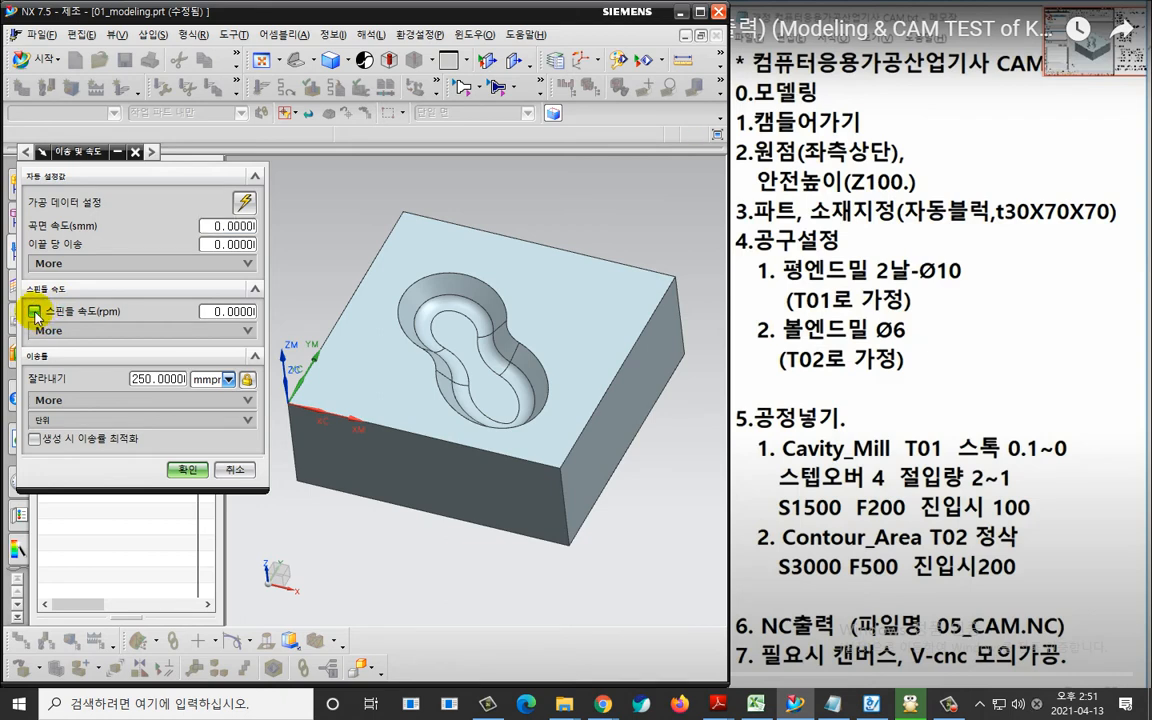
pyautogui.doubleClick(212, 313)
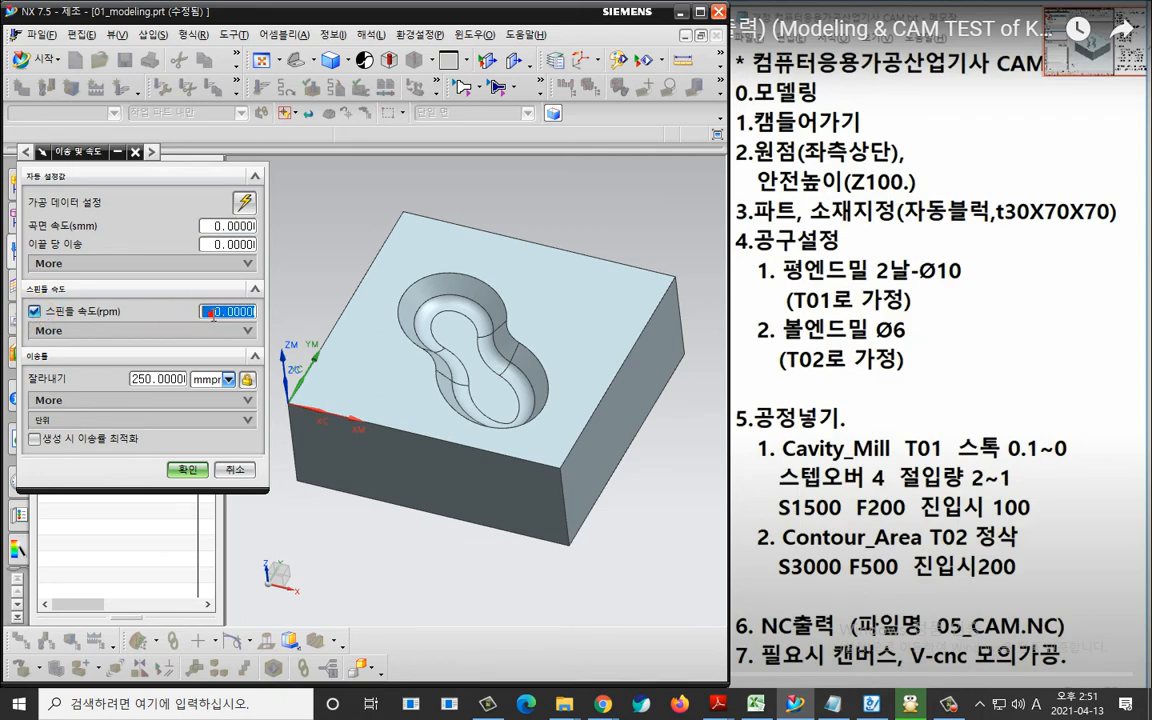
pyautogui.click(170, 386)
pyautogui.write('500')
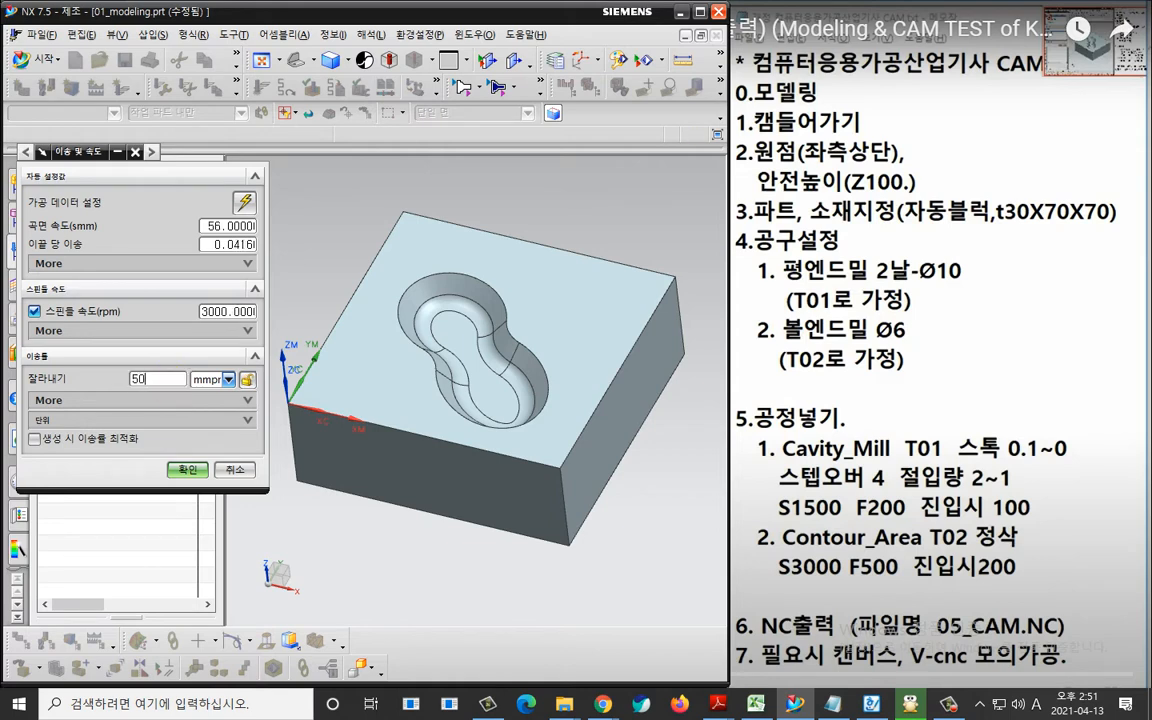
pyautogui.press('Return')
# Set the engage (진입) feed rate to 250 and accept the feeds and speeds.
pyautogui.click(150, 400)
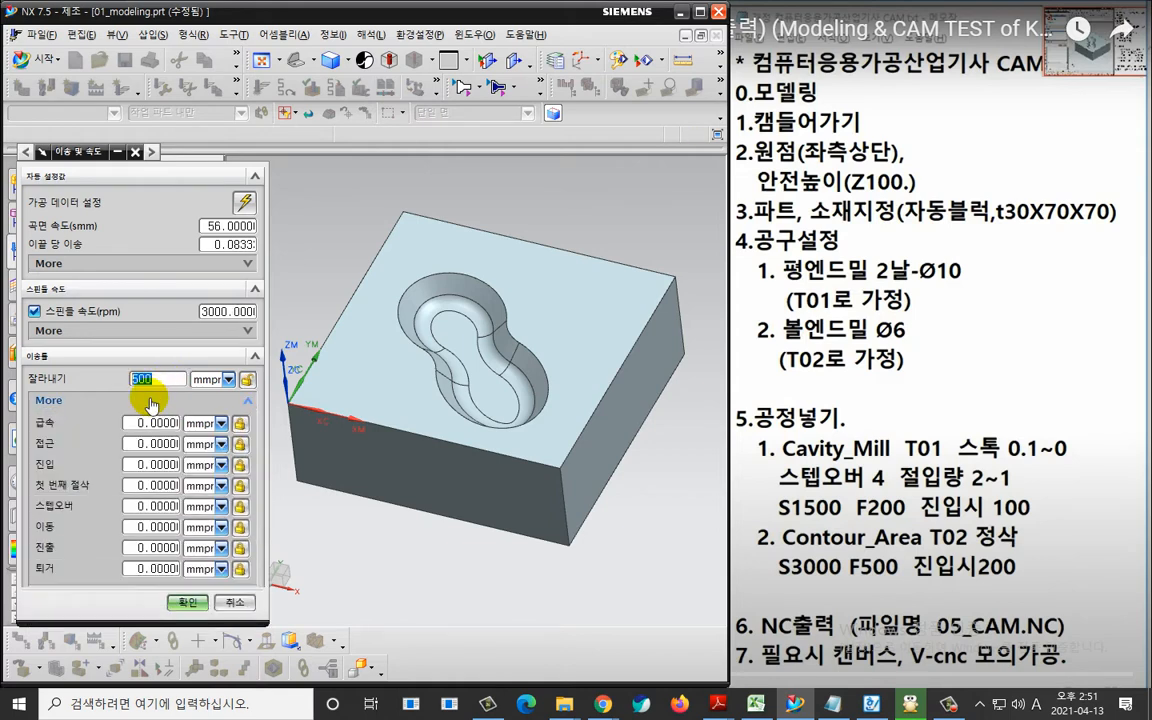
pyautogui.click(150, 421)
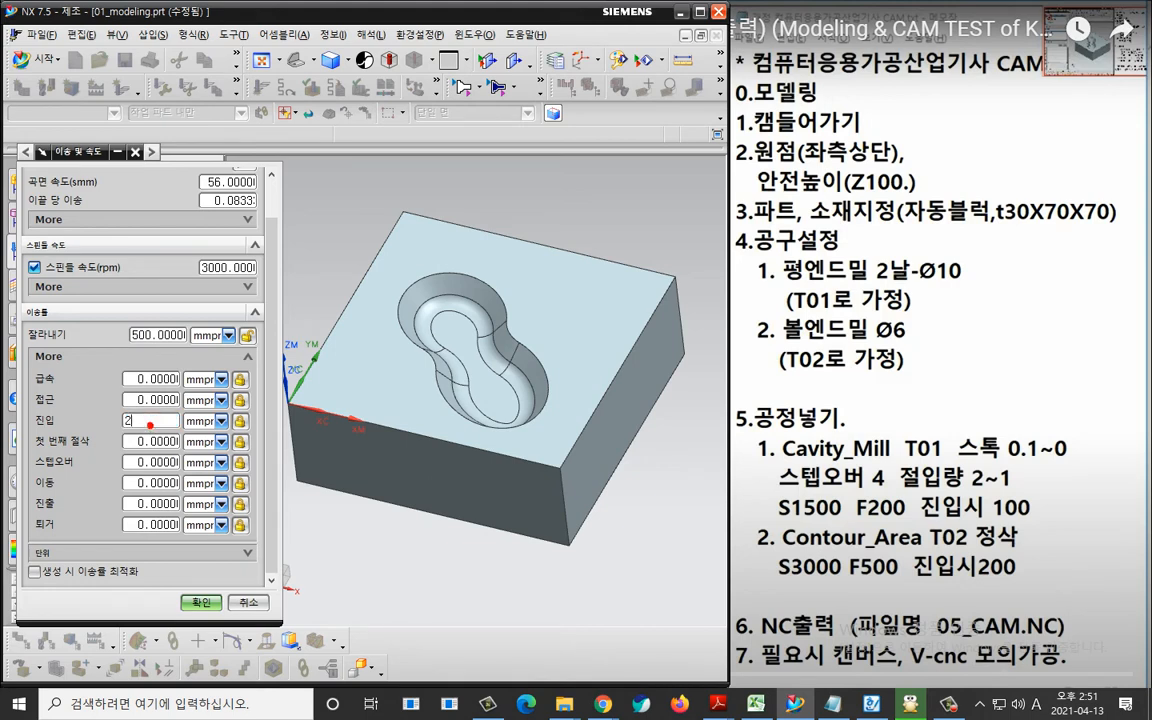
pyautogui.write('250')
pyautogui.moveTo(150, 421); pyautogui.dragTo(135, 438)
pyautogui.click(177, 416)
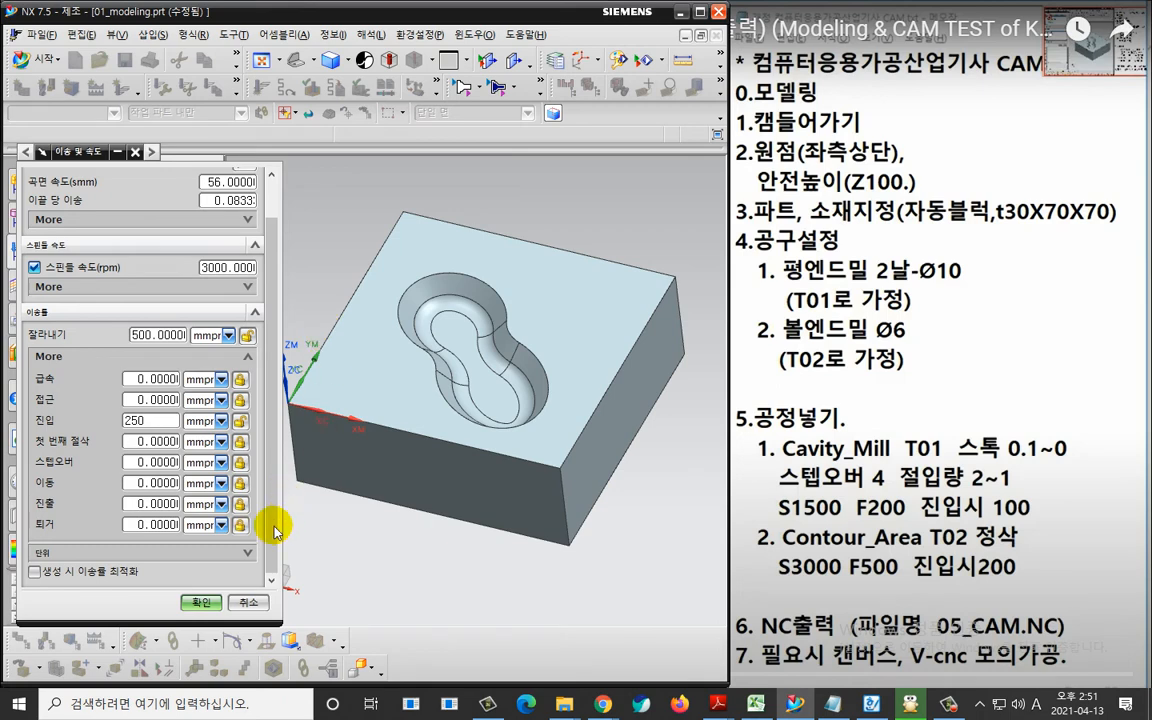
pyautogui.click(201, 601)
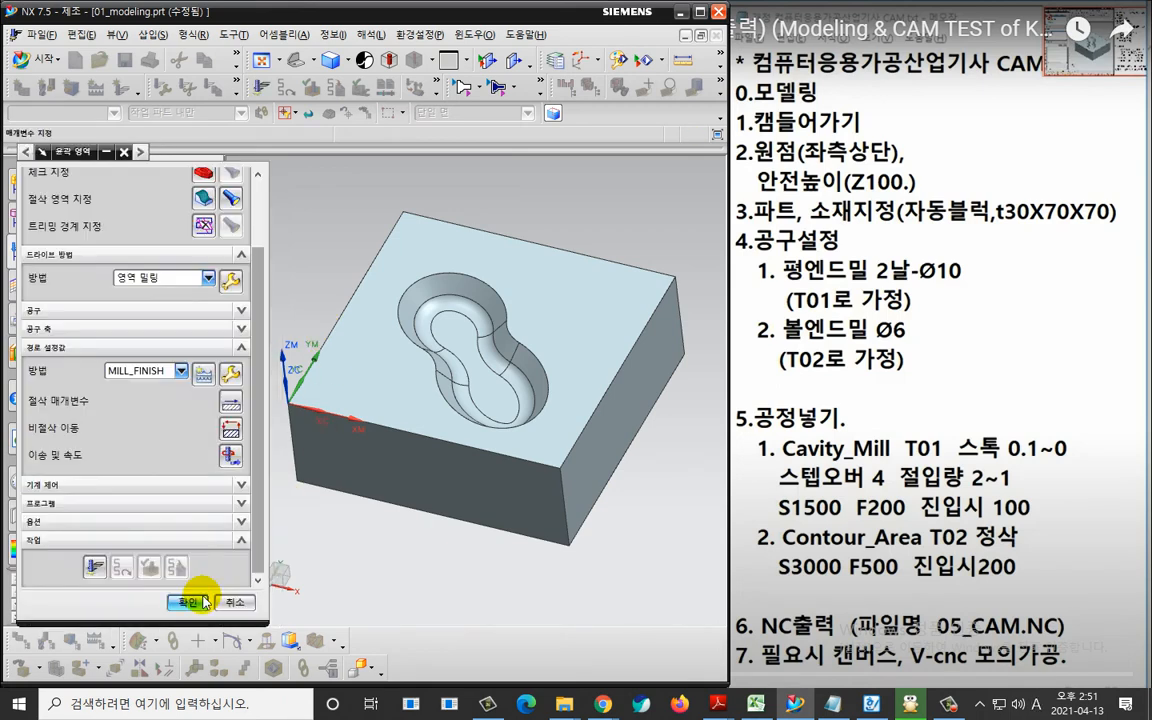
# Generate the contour area tool path and inspect it in the pocket.
pyautogui.click(94, 569)
pyautogui.click(190, 602)
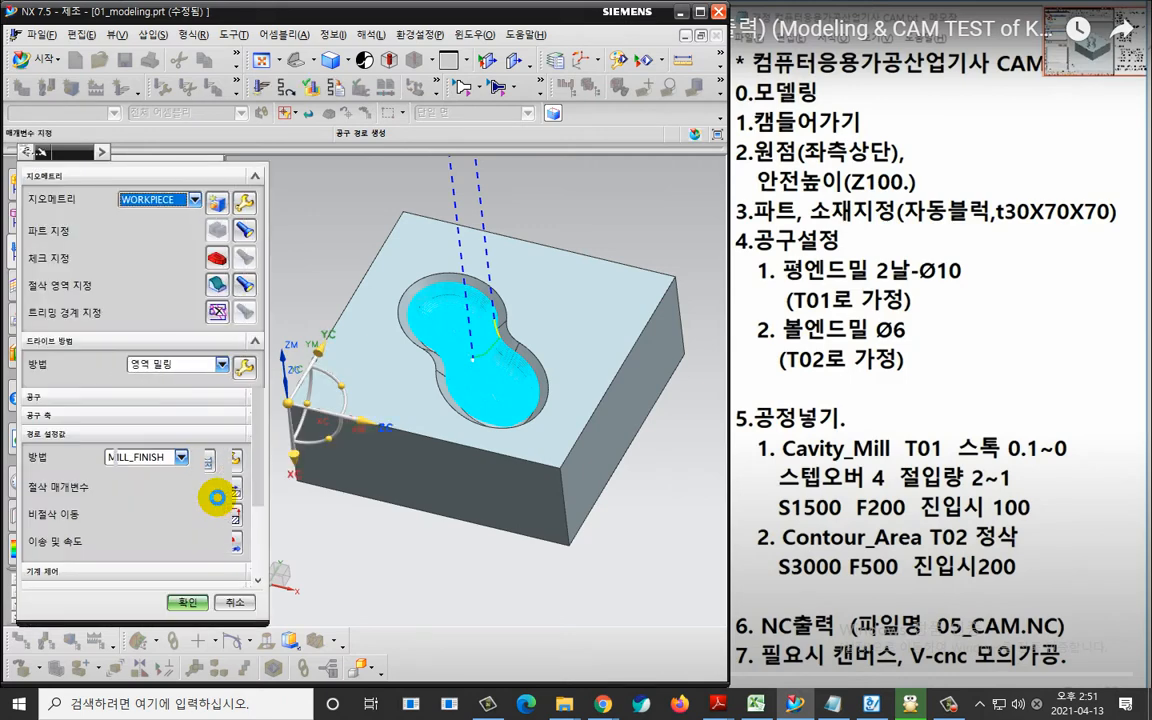
pyautogui.moveTo(450, 404); pyautogui.dragTo(420, 280, button='middle')
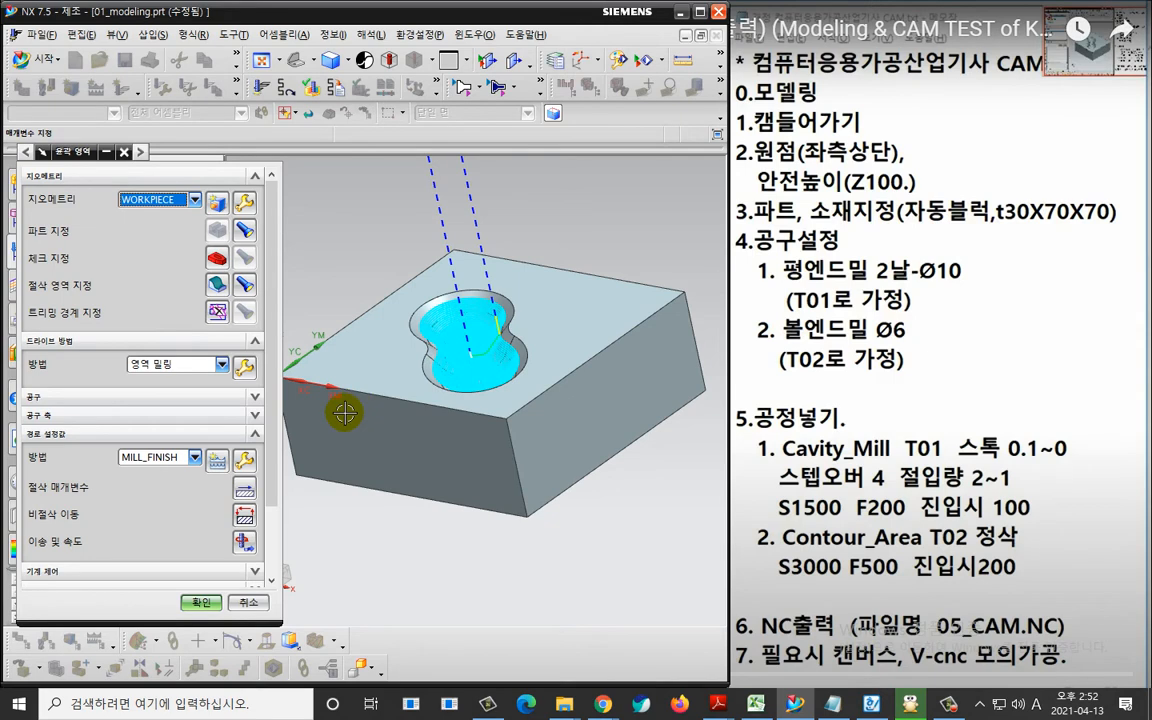
# Simulate the contour area tool path in 2D dynamic (2D 동적) verification at animation speed 1, and accept the operation.
pyautogui.scroll(-3, 178, 460)
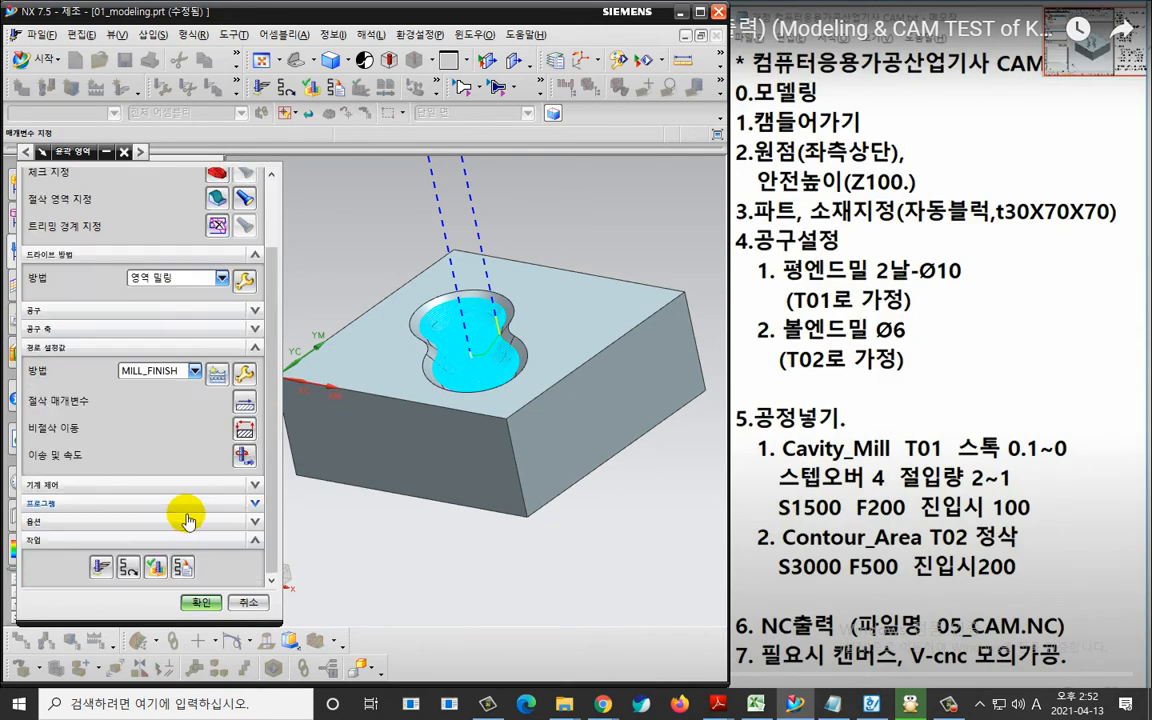
pyautogui.click(155, 567)
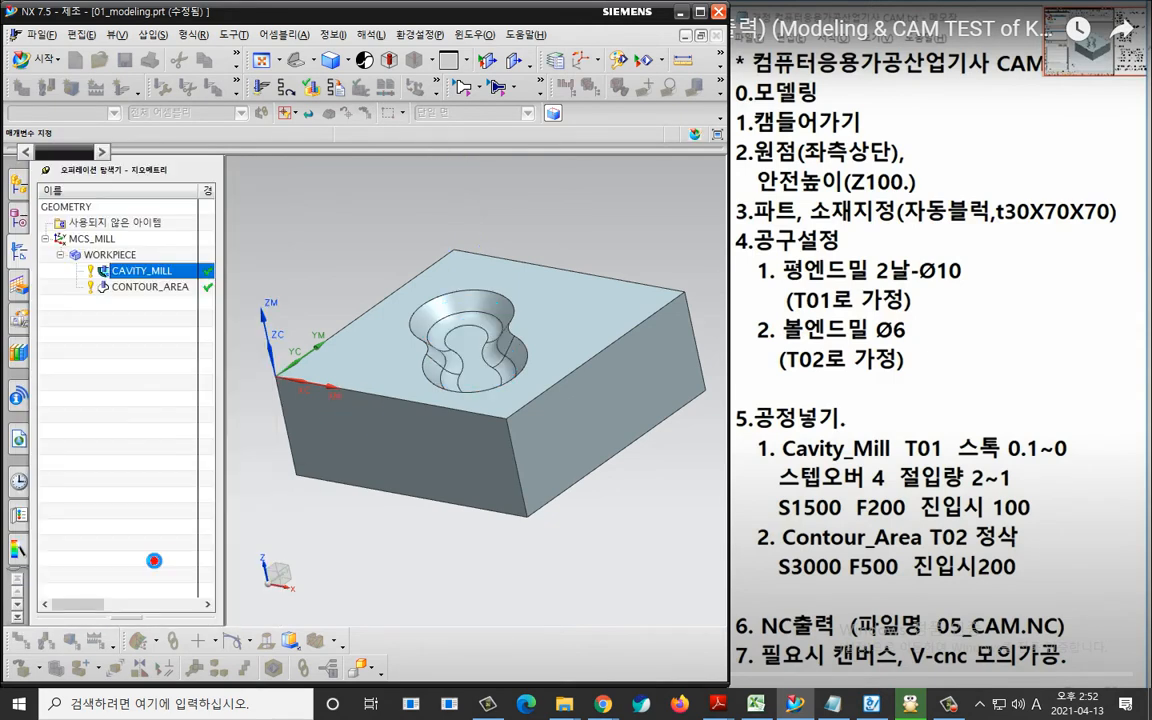
pyautogui.click(130, 280)
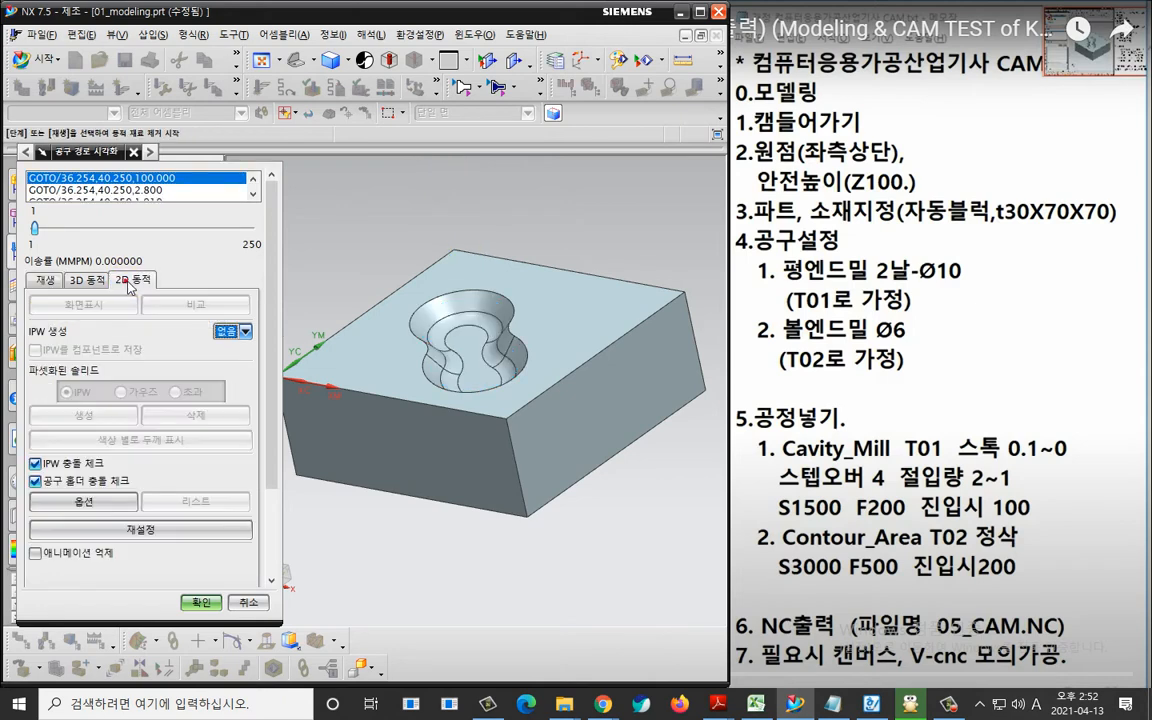
pyautogui.scroll(-5, 258, 490)
pyautogui.moveTo(250, 532); pyautogui.dragTo(32, 532)
pyautogui.scroll(3, 360, 455)
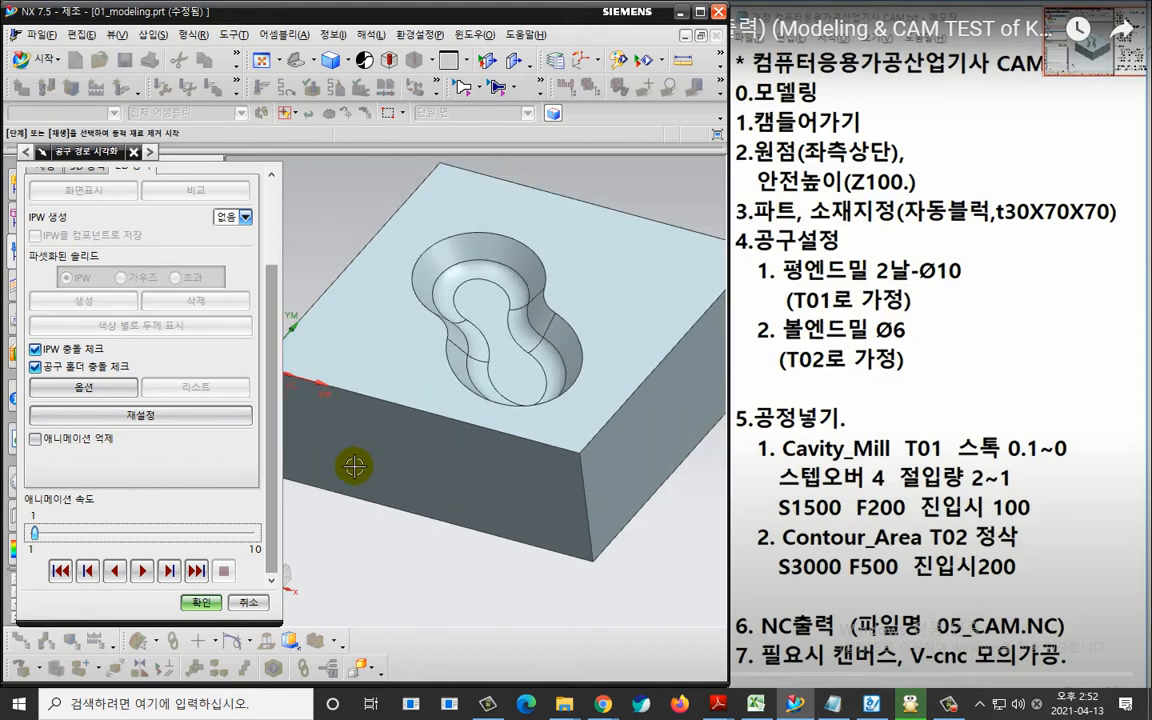
pyautogui.scroll(-1, 354, 466)
pyautogui.click(141, 570)
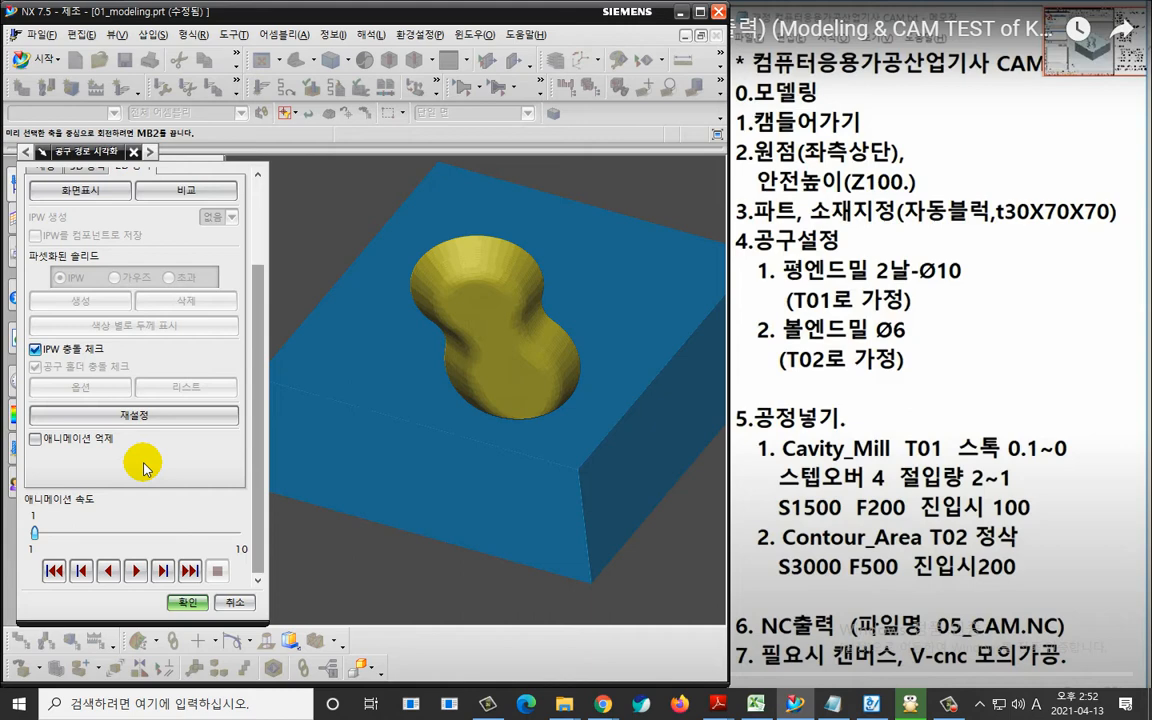
pyautogui.click(187, 602)
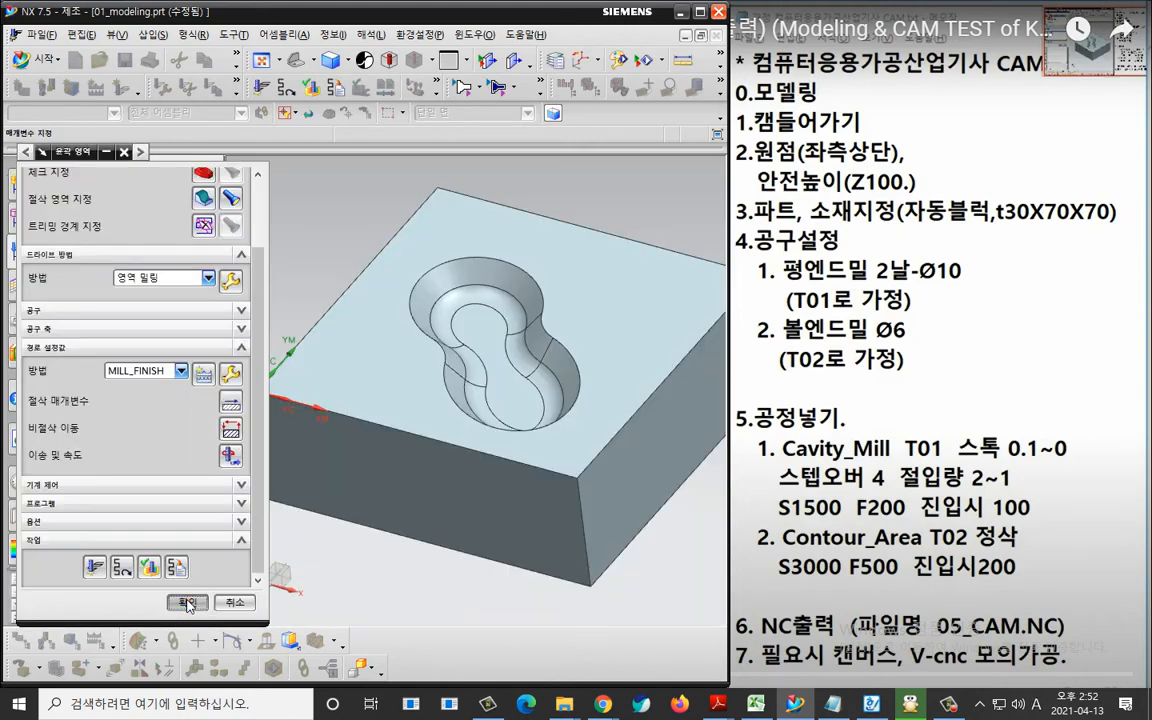
pyautogui.click(187, 602)
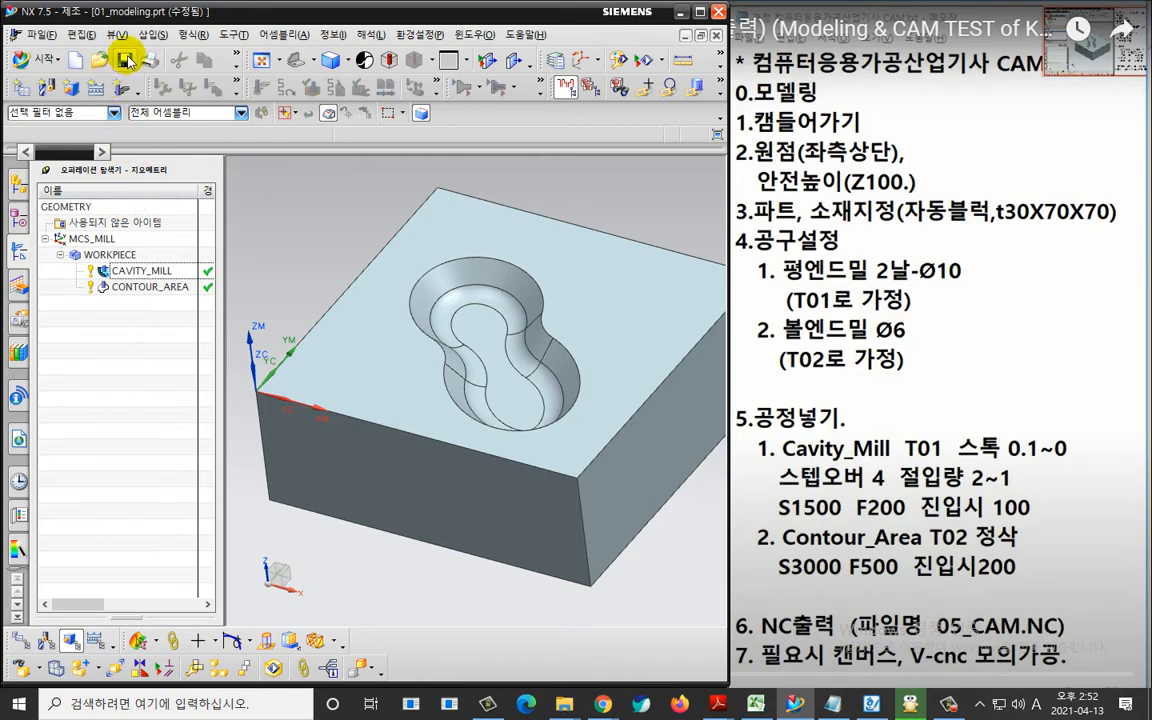
# Save the part under the new name 01_cam in the 3D_modeling folder.
pyautogui.click(45, 35)
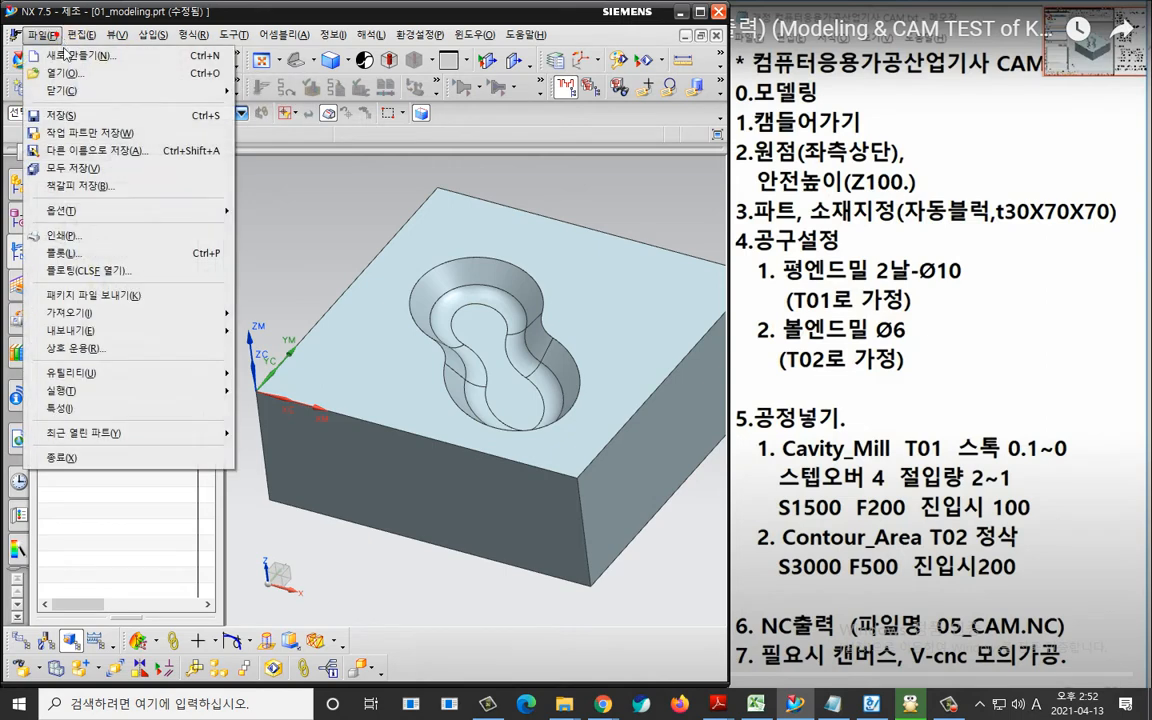
pyautogui.click(62, 150)
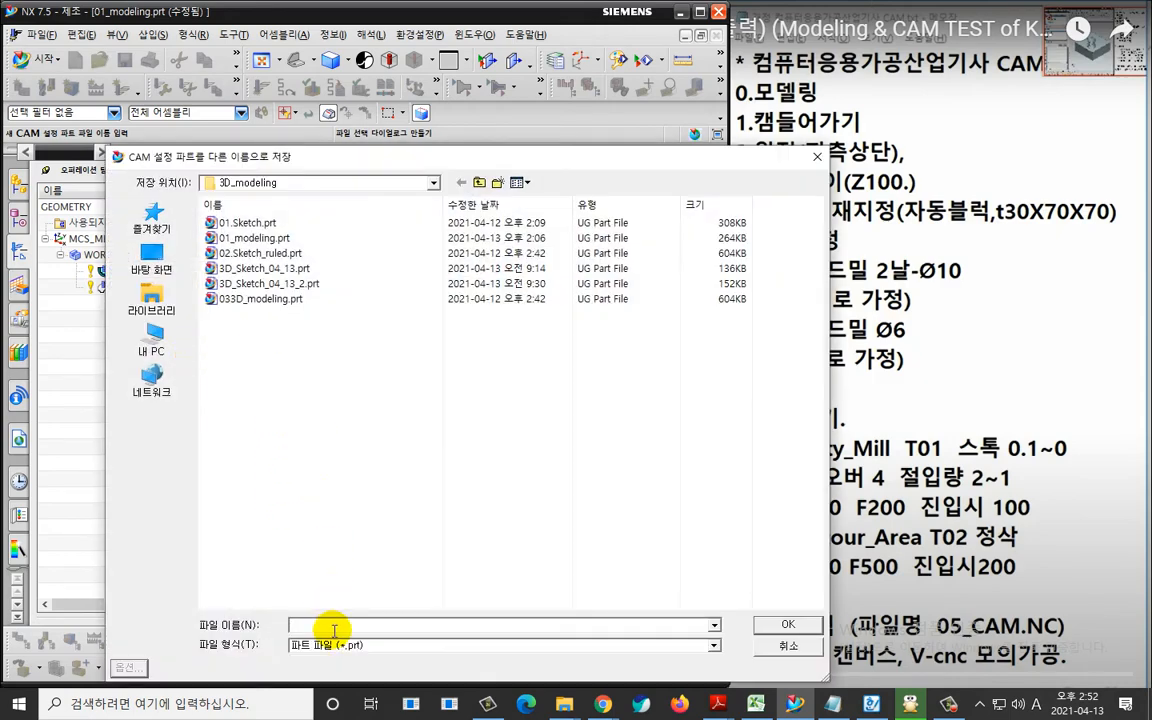
pyautogui.write('01')
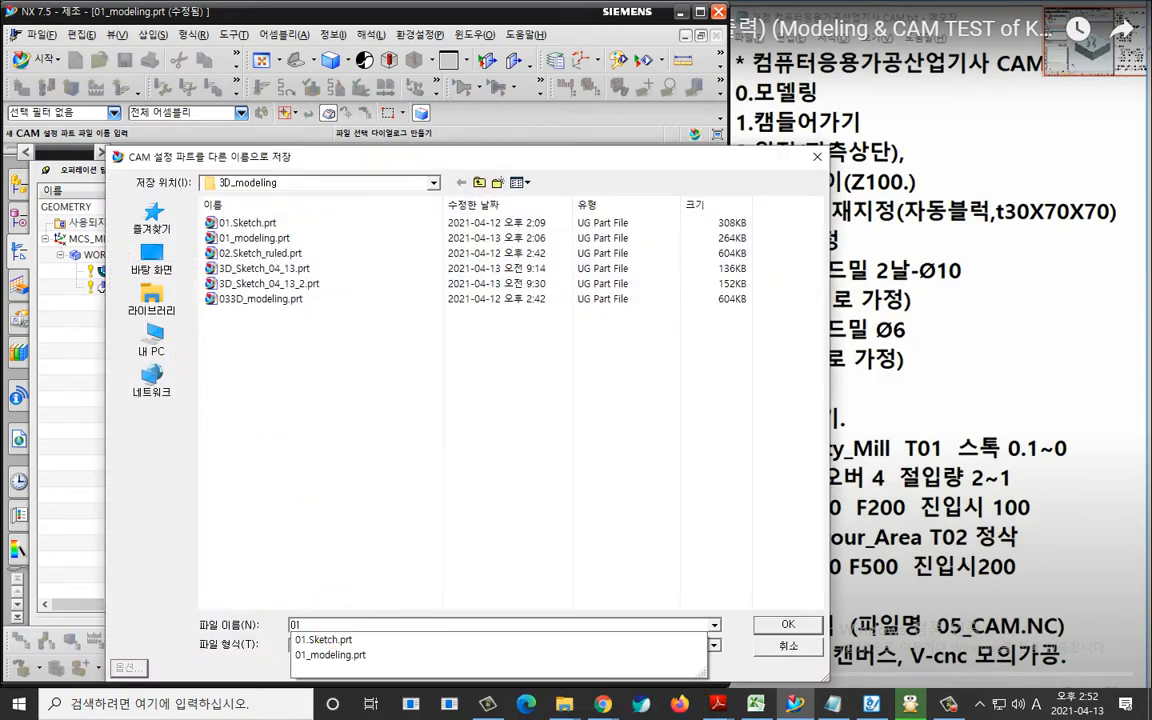
pyautogui.write('_cam')
pyautogui.press('Return')
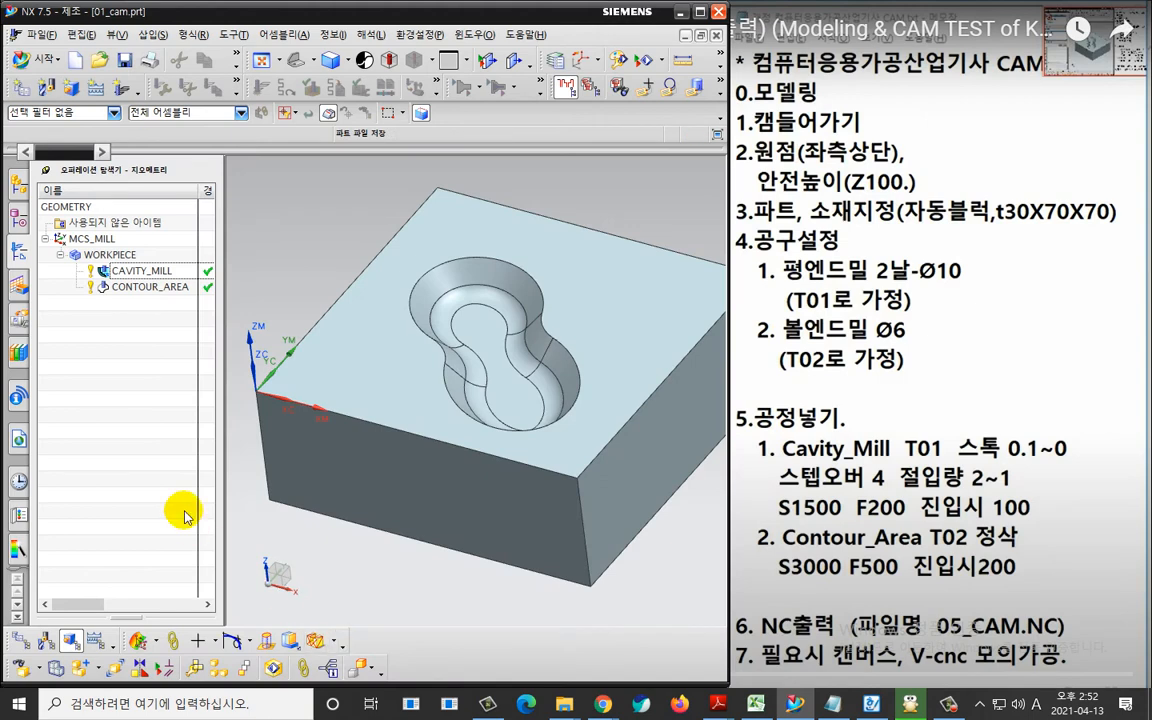
# Post-process the WORKPIECE group with MILL_3_AXIS and metric/part (미터식/파트) output units to generate the NC program.
pyautogui.click(110, 254)
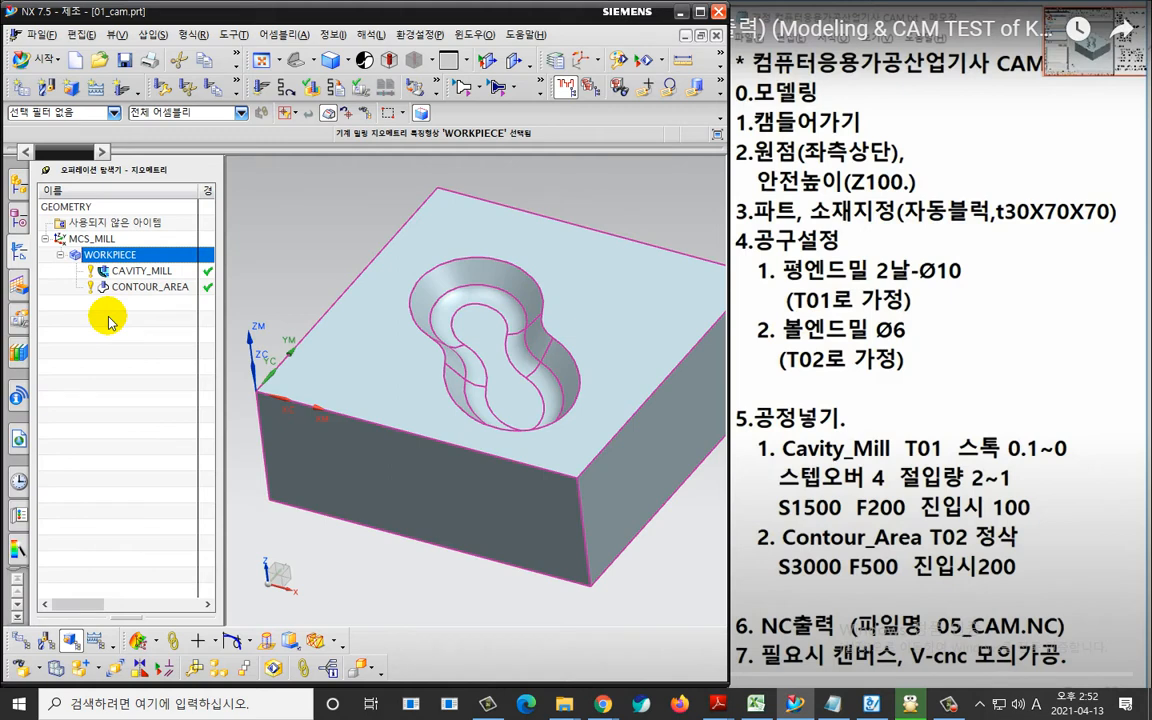
pyautogui.rightClick(158, 250)
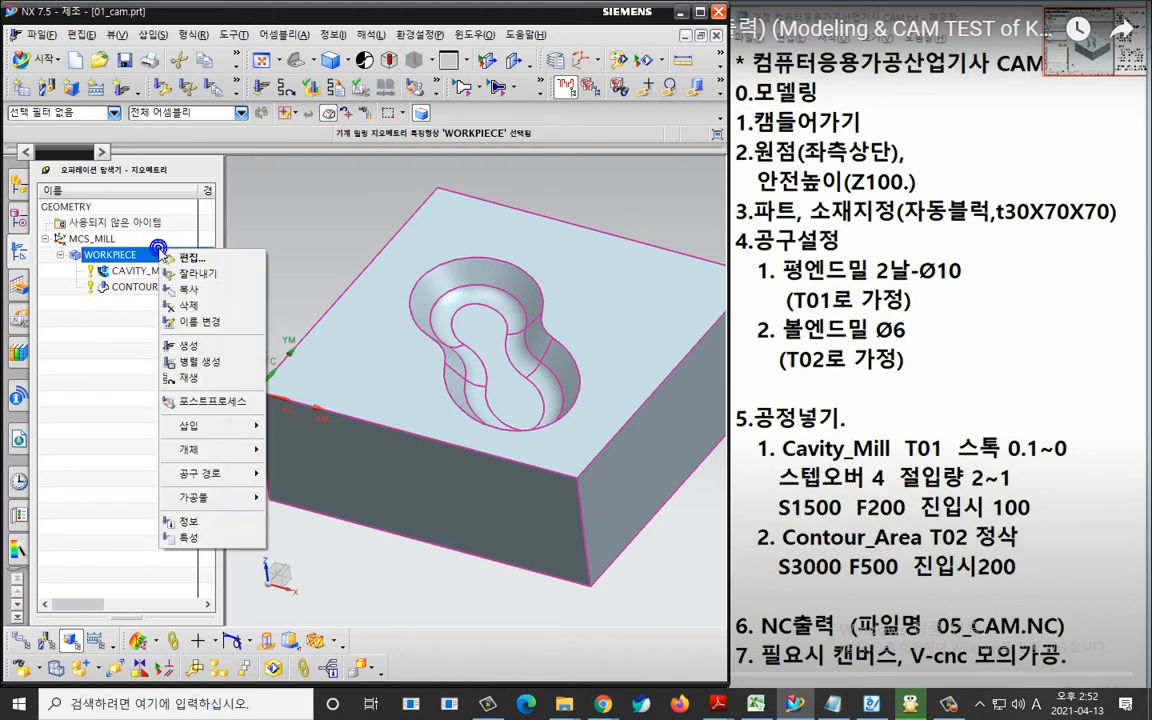
pyautogui.click(192, 401)
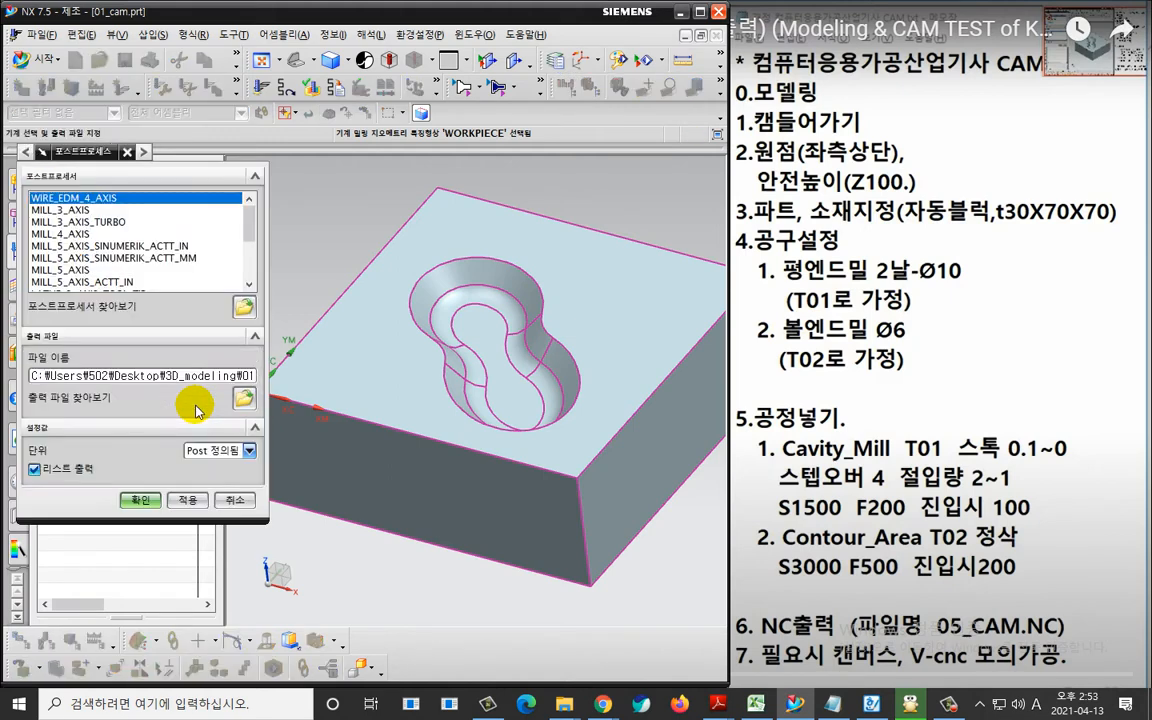
pyautogui.click(78, 211)
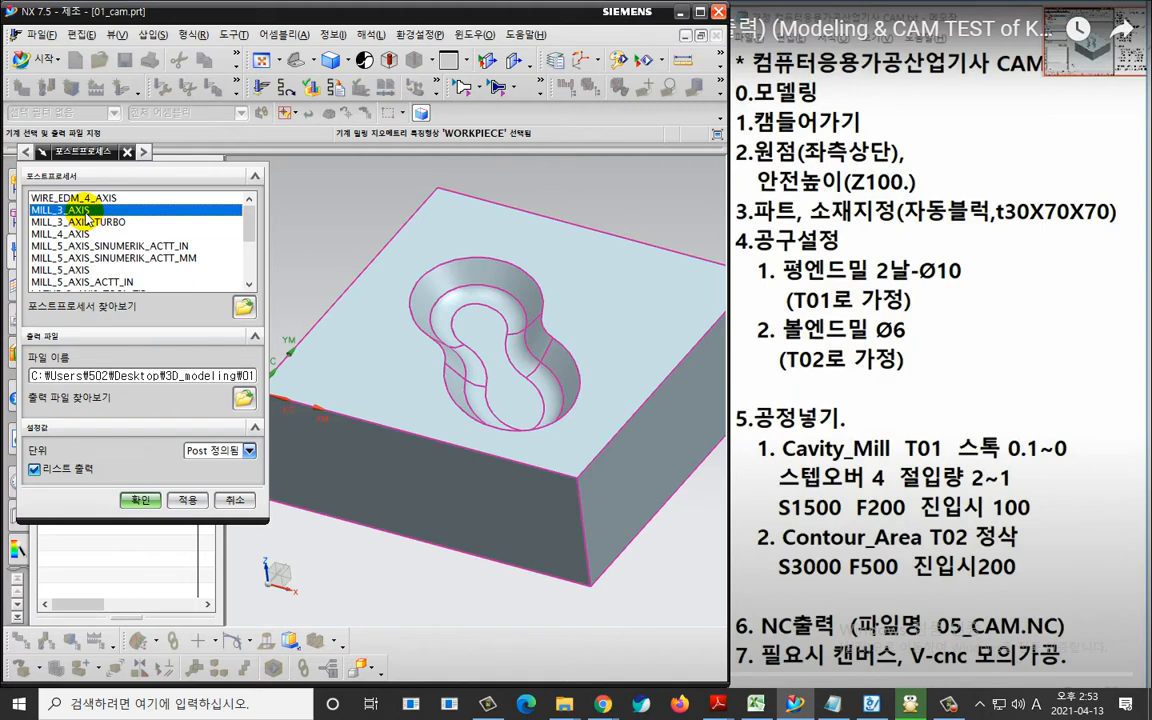
pyautogui.click(211, 460)
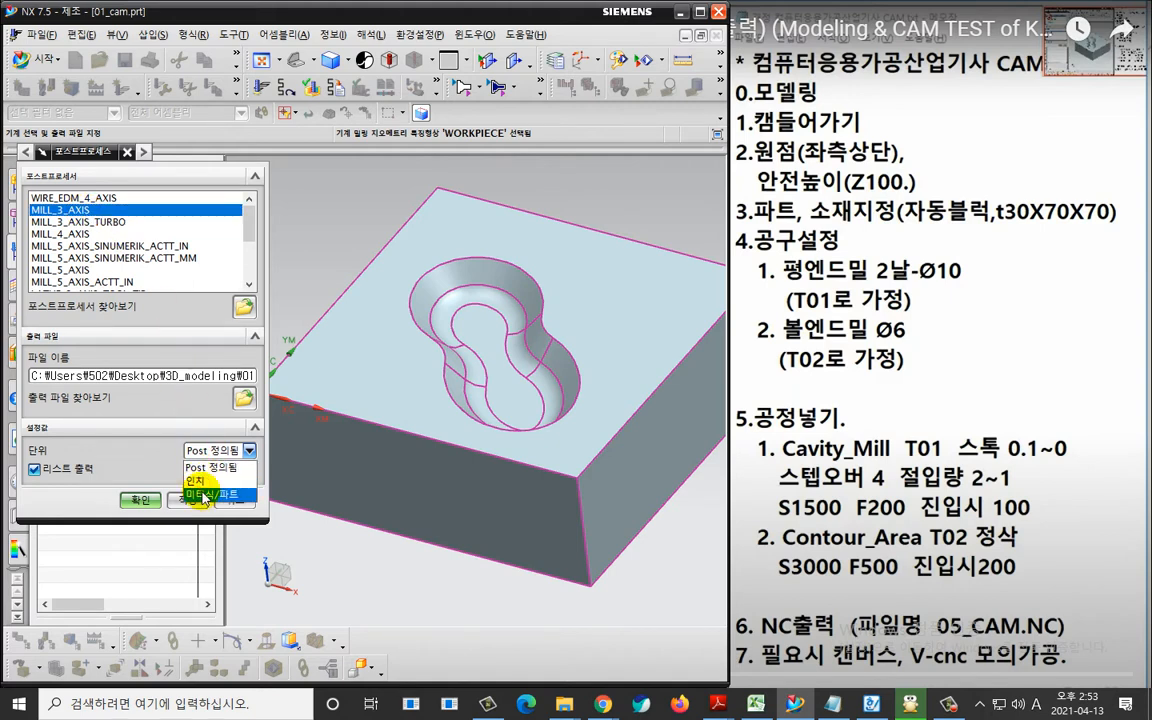
pyautogui.click(184, 483)
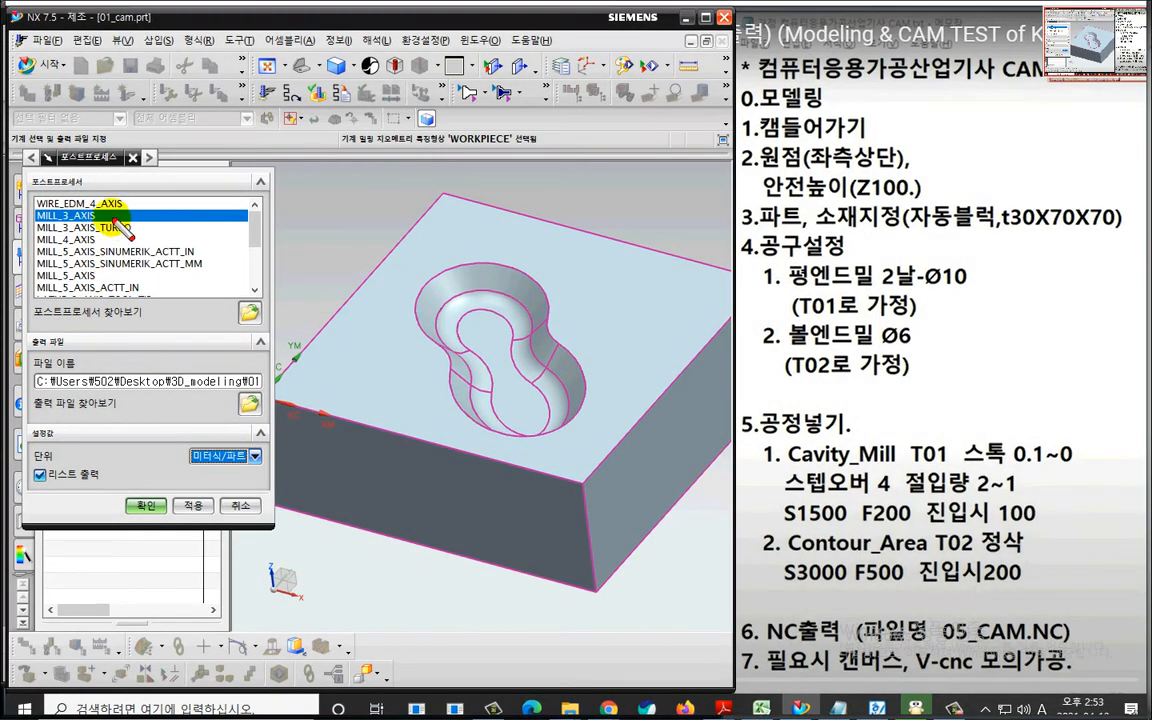
pyautogui.moveTo(118, 218)
pyautogui.mouseDown()
pyautogui.moveTo(35, 224)
pyautogui.moveTo(16, 194)
pyautogui.moveTo(91, 207)
pyautogui.moveTo(88, 229)
pyautogui.mouseUp()
pyautogui.moveTo(248, 484)
pyautogui.mouseDown()
pyautogui.moveTo(205, 472)
pyautogui.moveTo(273, 456)
pyautogui.moveTo(233, 488)
pyautogui.mouseUp()
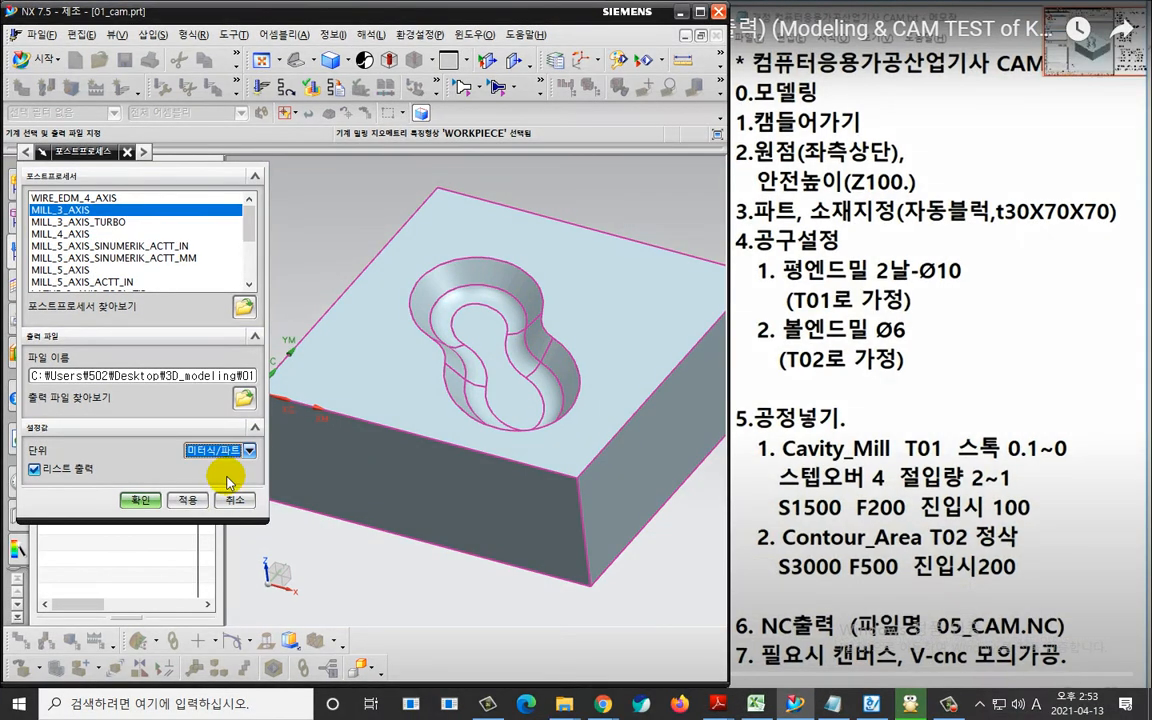
pyautogui.click(146, 505)
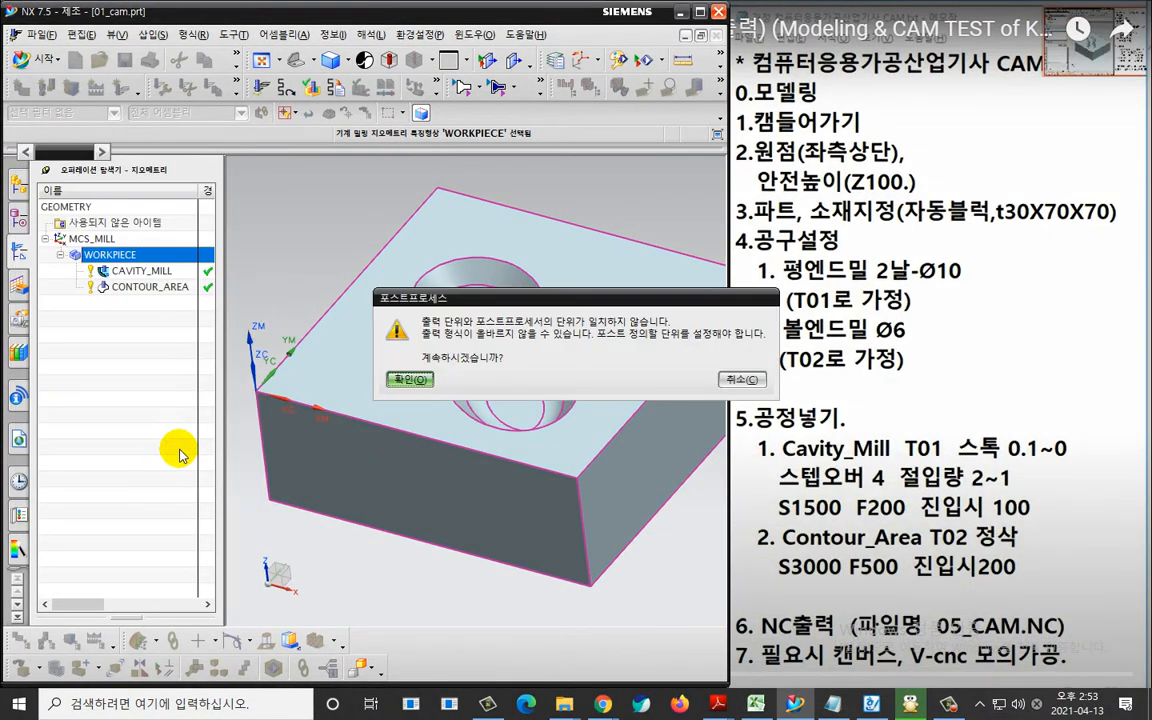
pyautogui.click(360, 345)
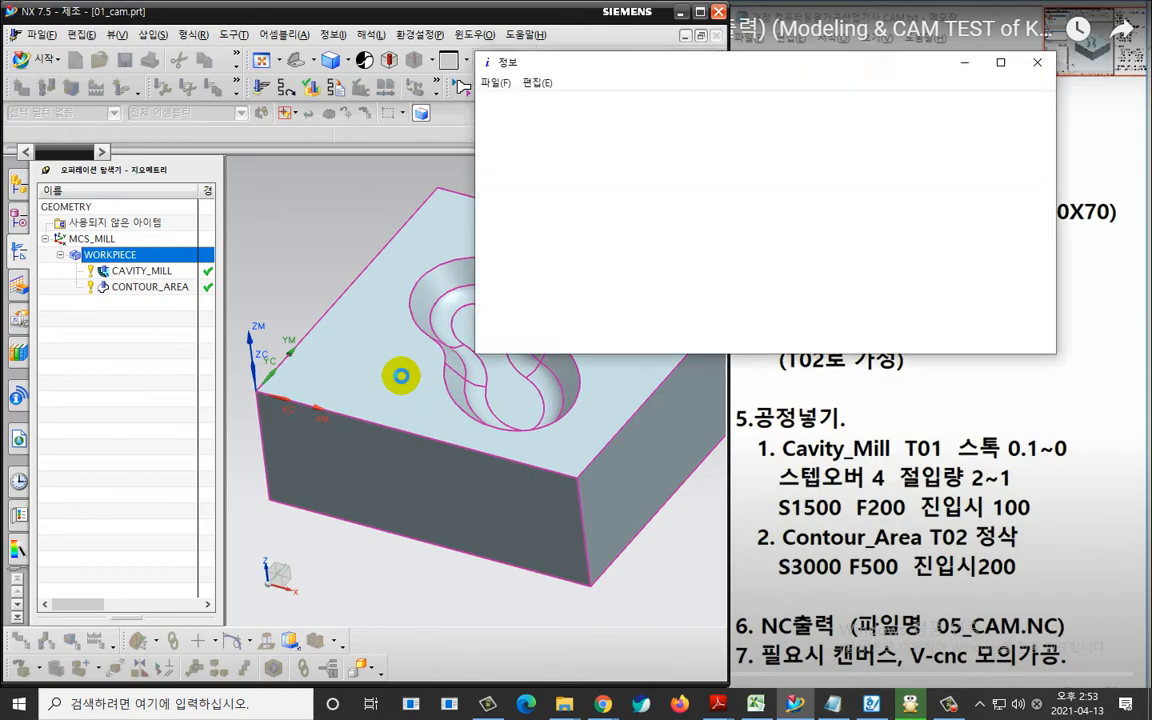
# Enlarge the NC program listing and replace the colon with N in the first tool-change block so it reads N0030.
pyautogui.doubleClick(548, 66)
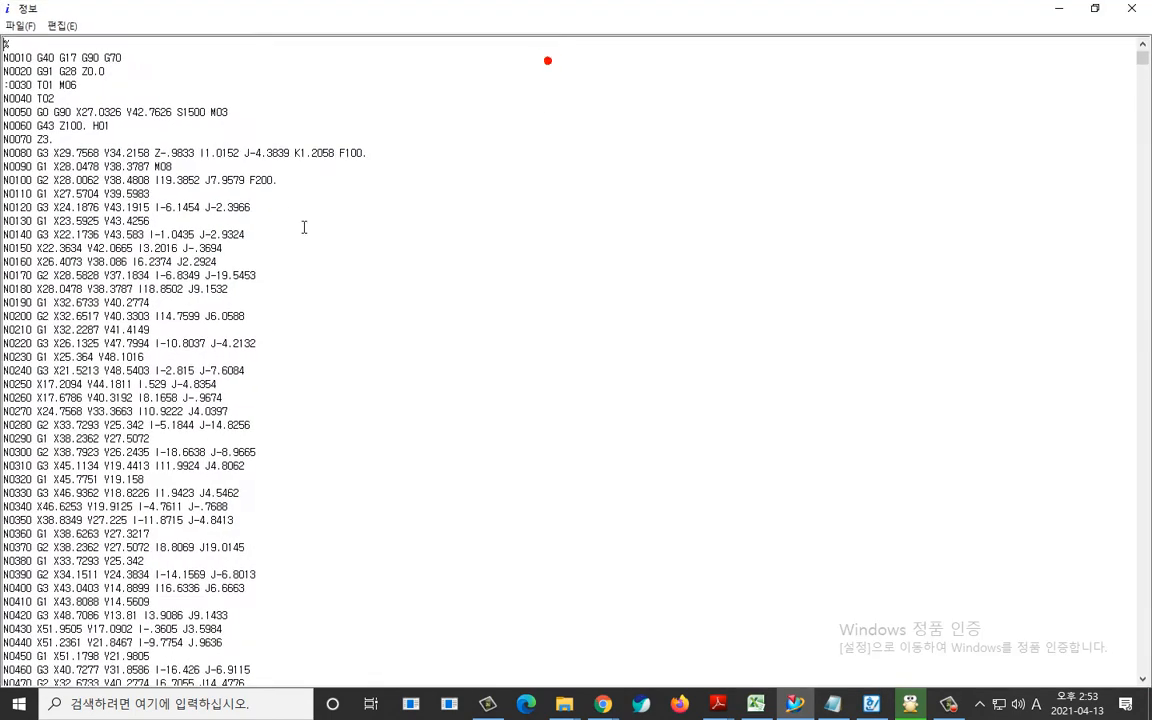
pyautogui.keyDown('ctrl'); pyautogui.scroll(5, 122, 146); pyautogui.keyUp('ctrl')
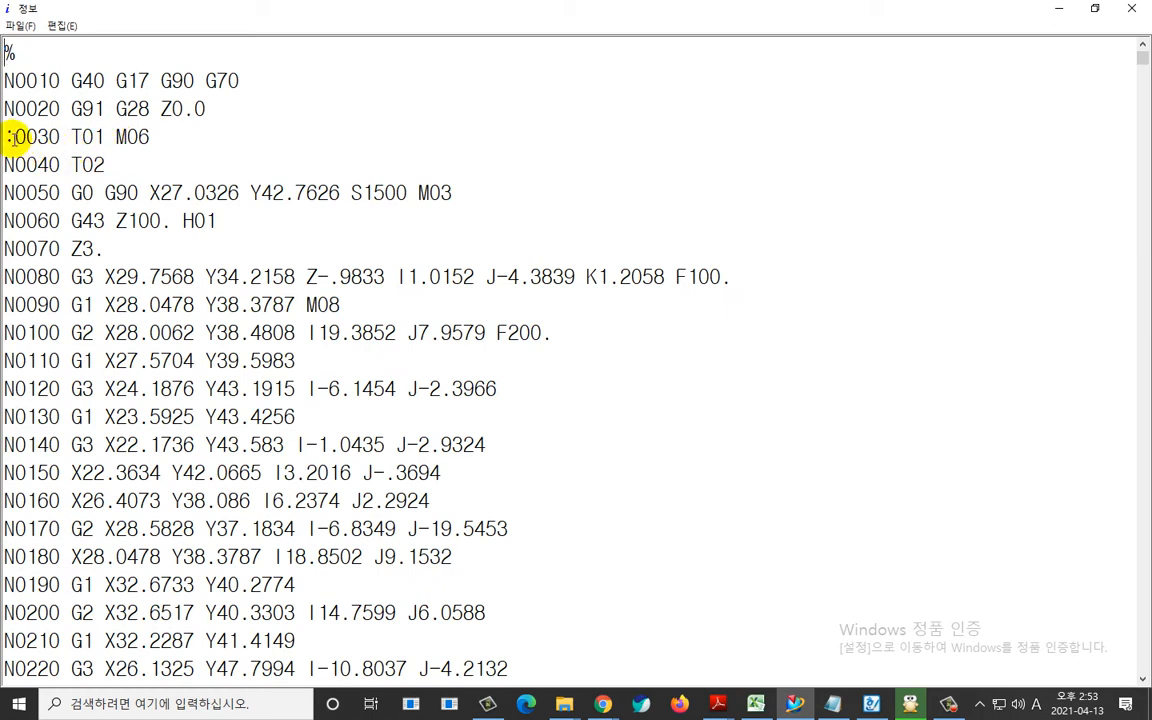
pyautogui.moveTo(15, 137); pyautogui.dragTo(5, 138)
pyautogui.write('N')
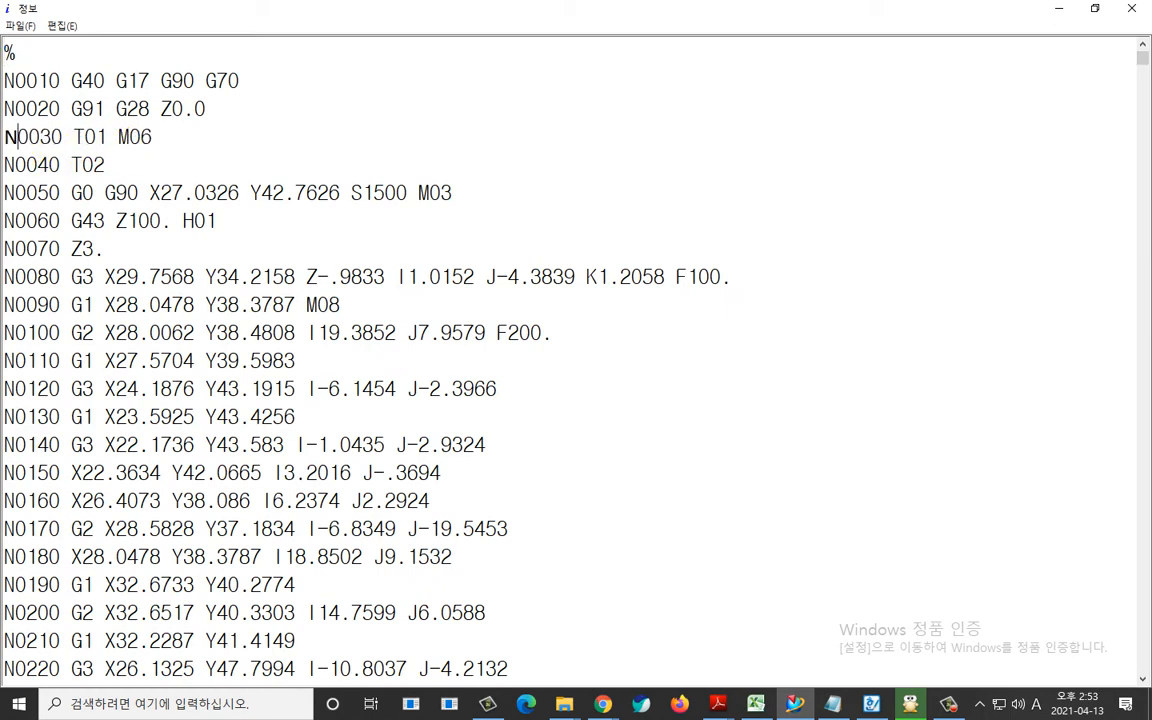
pyautogui.doubleClick(50, 136)
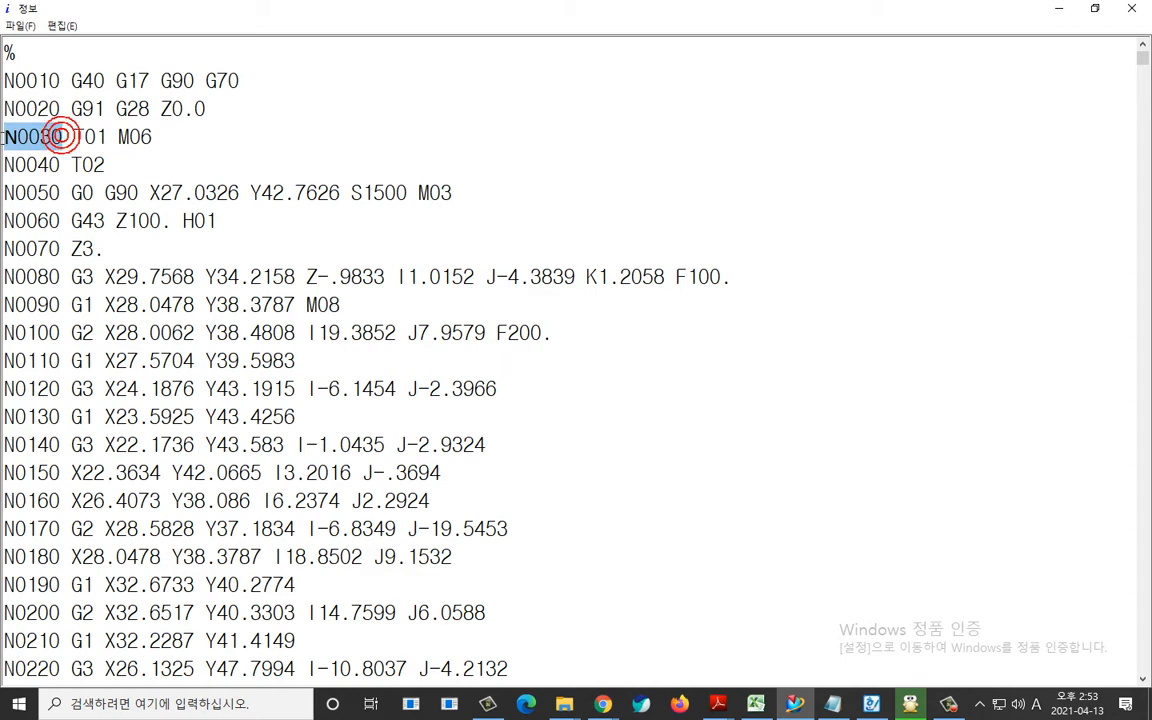
# Insert G54 after G90 in block N0050 and replace G70 with G21 in block N0010.
pyautogui.click(140, 192)
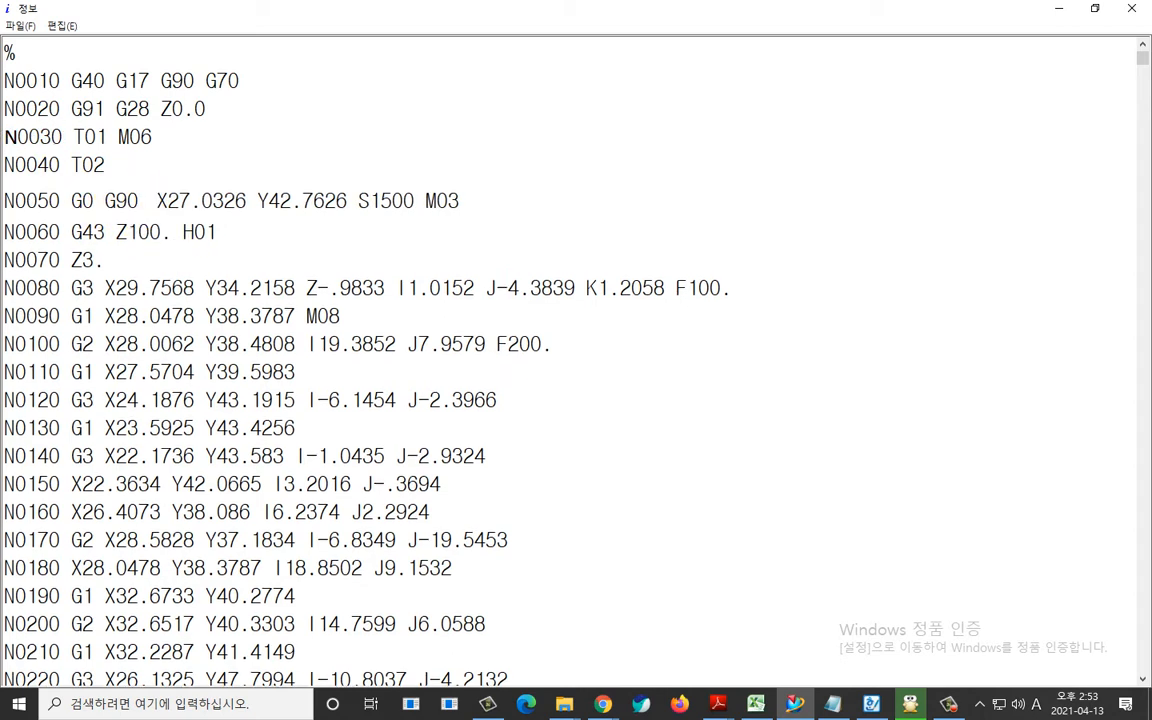
pyautogui.write('G54')
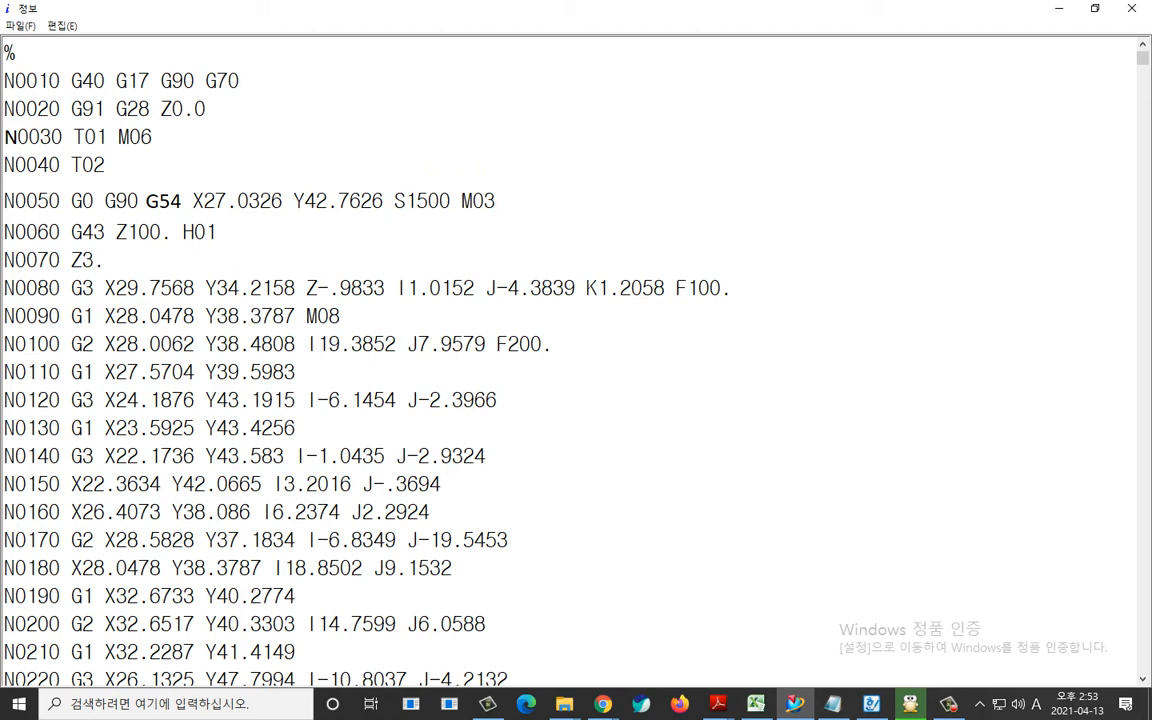
pyautogui.doubleClick(208, 80)
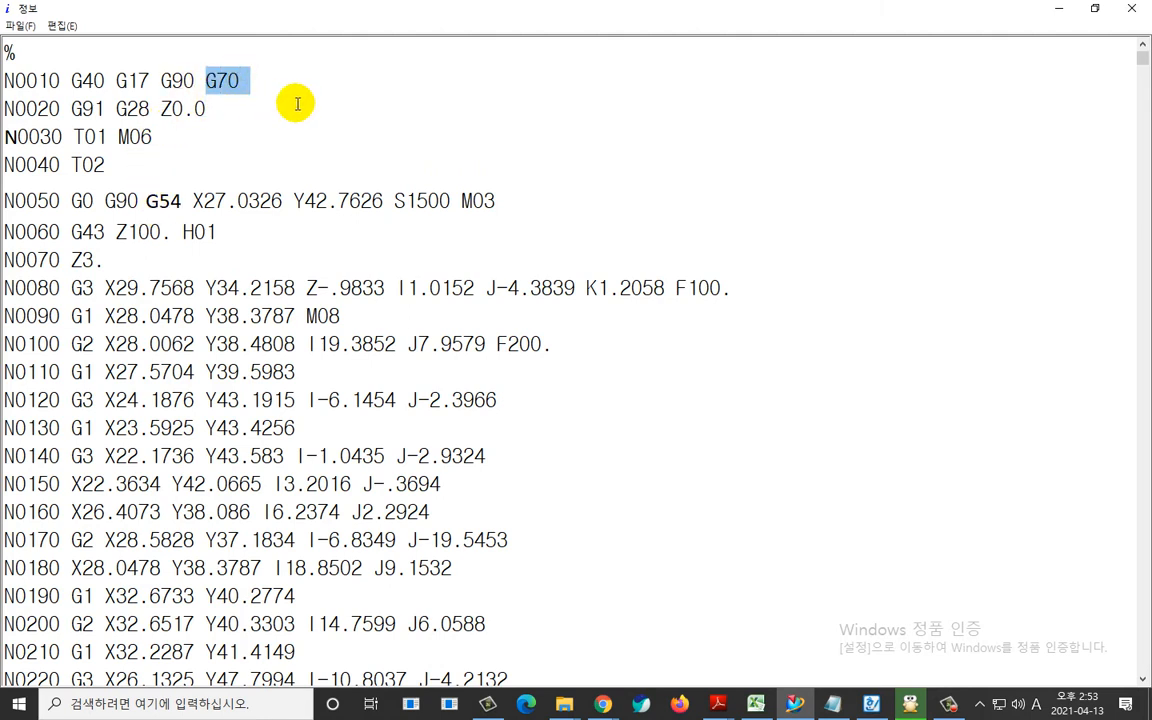
pyautogui.press('Delete')
pyautogui.press('Delete')
pyautogui.press('Return')
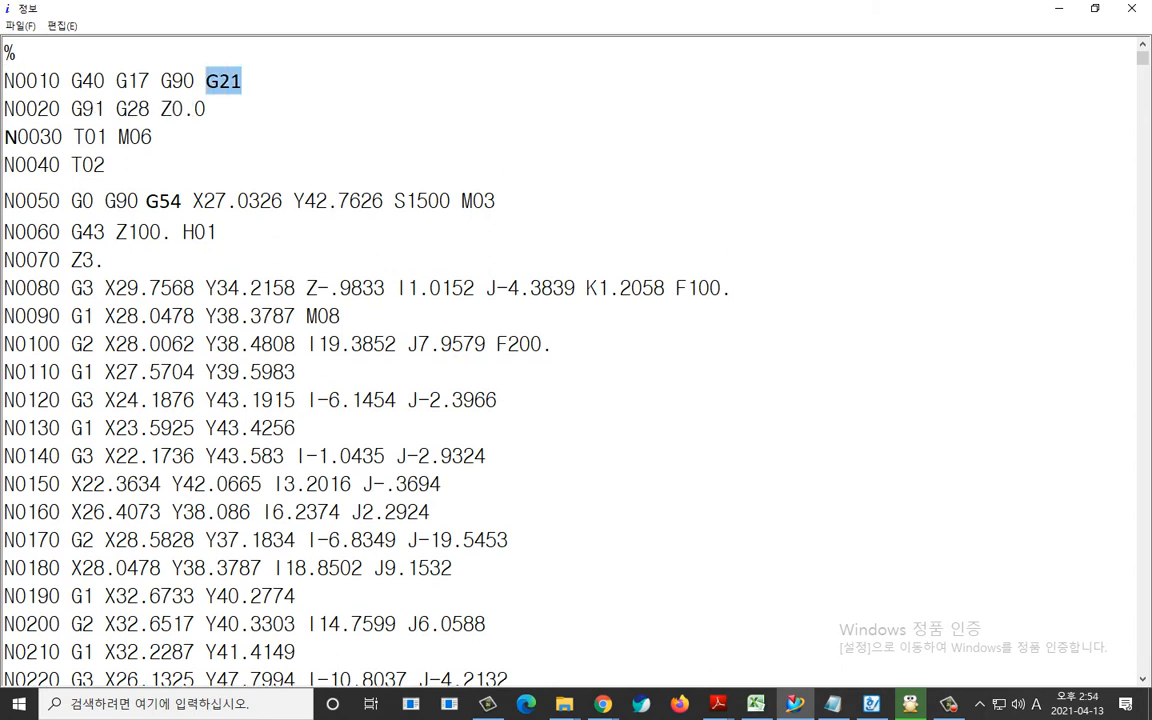
pyautogui.hotkey('ctrl', '2')
pyautogui.moveTo(256, 114)
pyautogui.mouseDown()
pyautogui.moveTo(204, 94)
pyautogui.moveTo(252, 86)
pyautogui.moveTo(252, 110)
pyautogui.mouseUp()
pyautogui.moveTo(64, 150)
pyautogui.mouseDown()
pyautogui.moveTo(14, 150)
pyautogui.moveTo(47, 128)
pyautogui.moveTo(62, 148)
pyautogui.mouseUp()
pyautogui.moveTo(168, 228)
pyautogui.mouseDown()
pyautogui.moveTo(140, 222)
pyautogui.moveTo(180, 186)
pyautogui.moveTo(182, 226)
pyautogui.mouseUp()
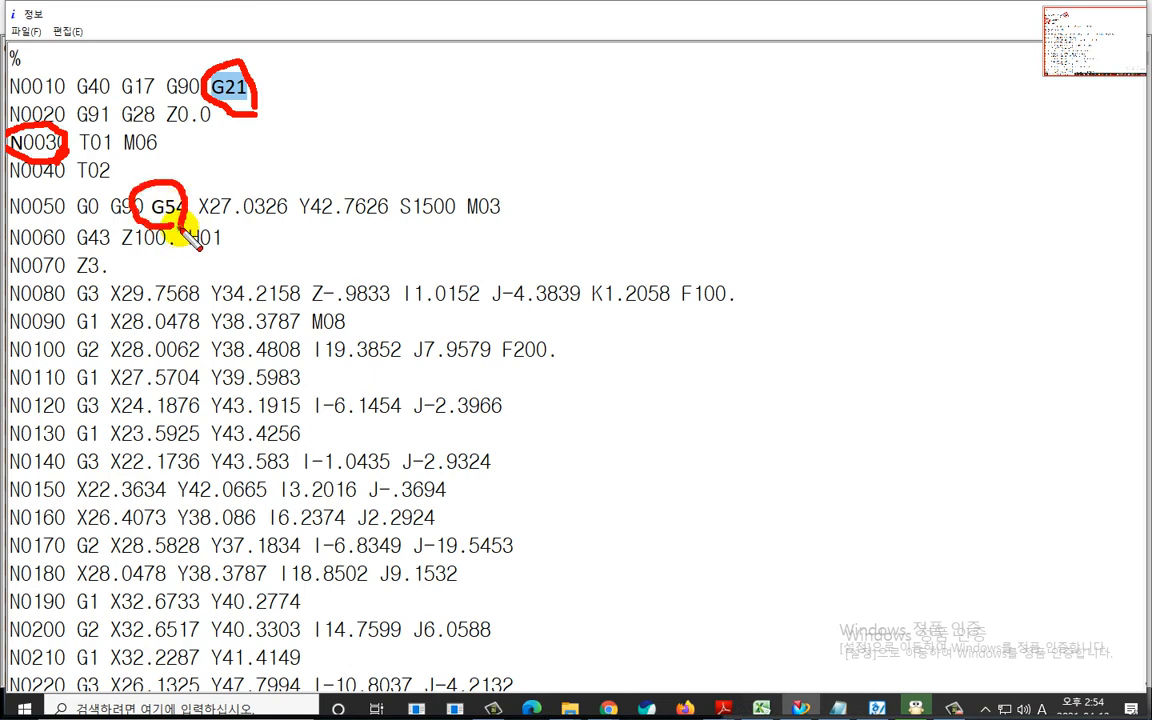
pyautogui.press('Escape')
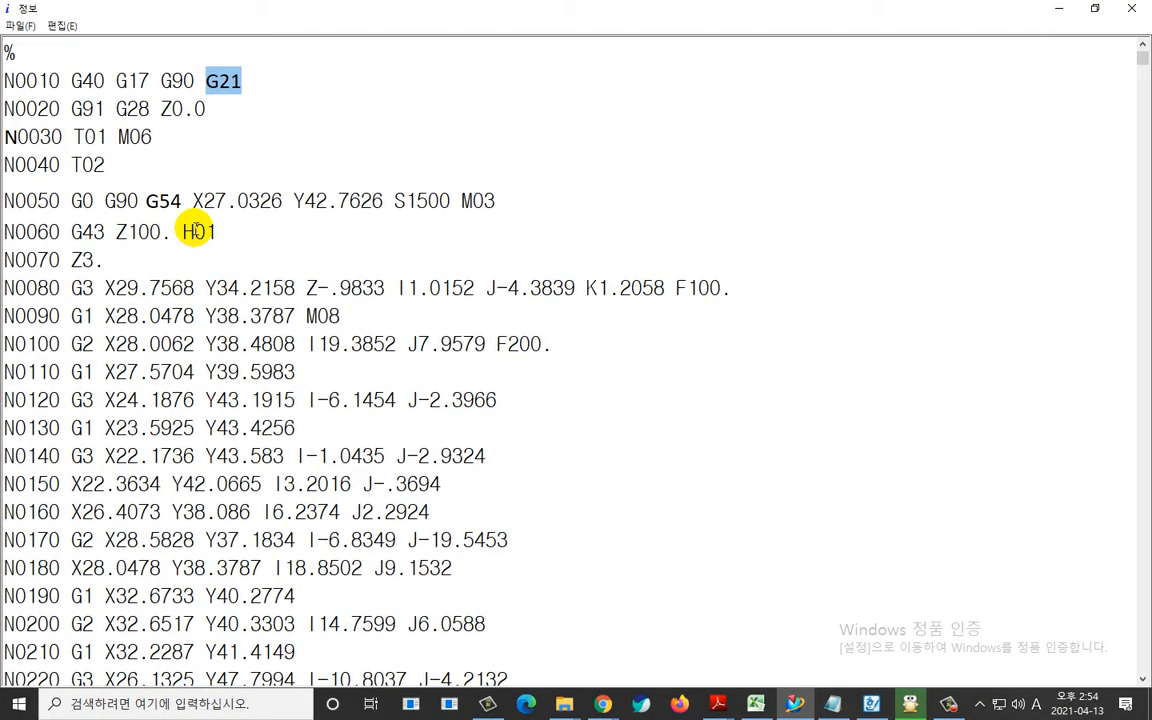
# Search the NC program for "T" to locate the T02 tool-change block.
pyautogui.hotkey('ctrl', 'f')
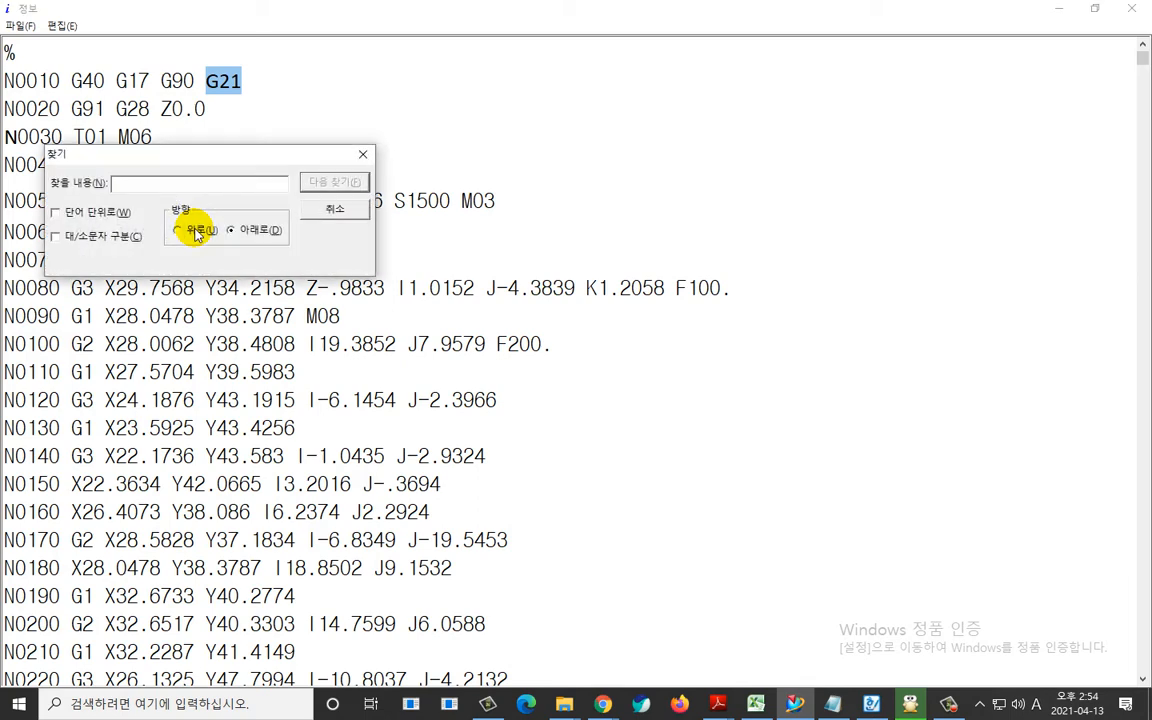
pyautogui.write('T')
pyautogui.press('Return')
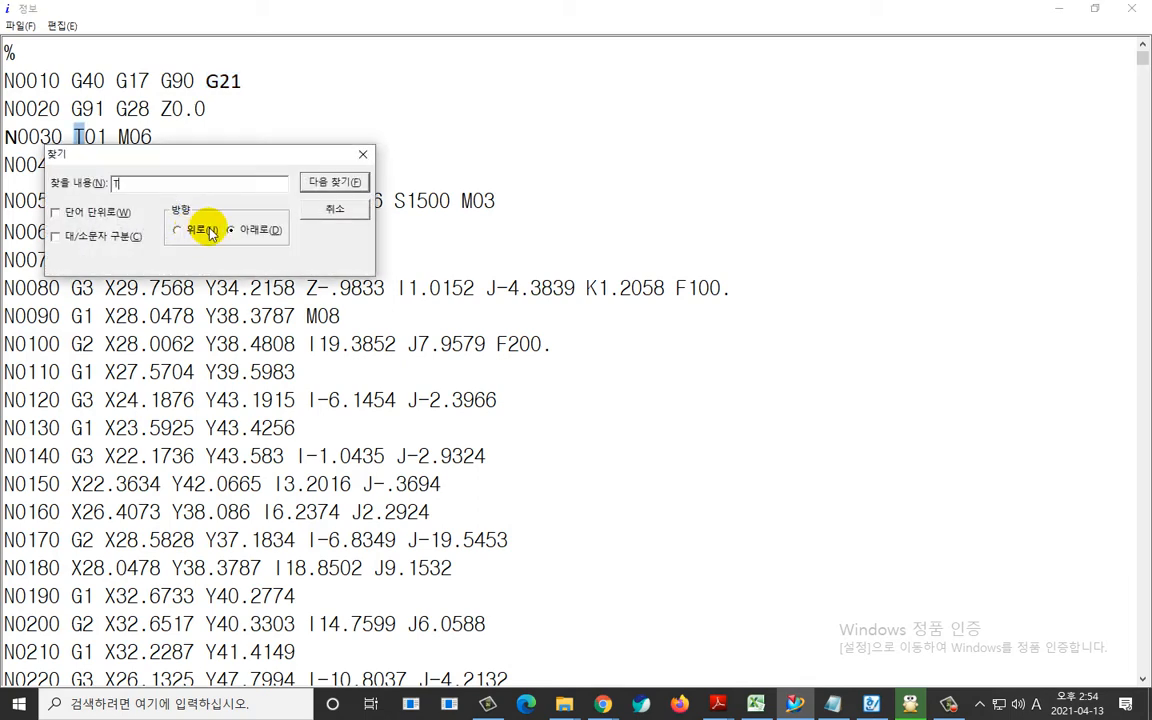
pyautogui.click(326, 181)
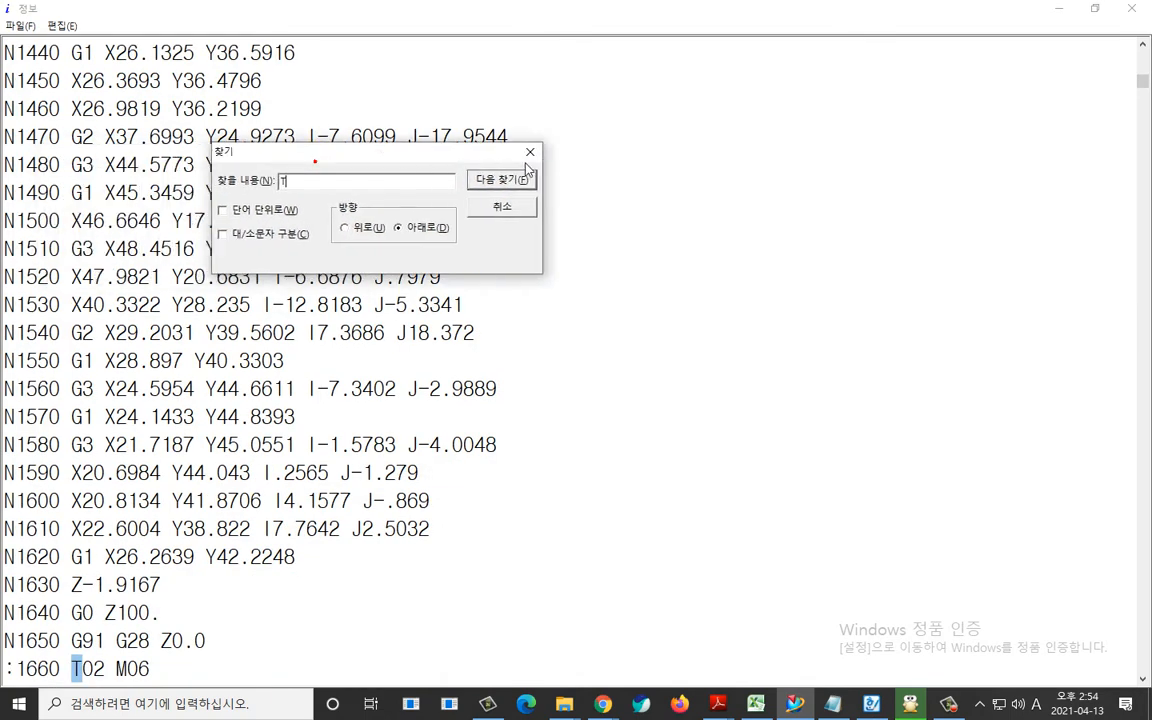
pyautogui.scroll(-6, 347, 489)
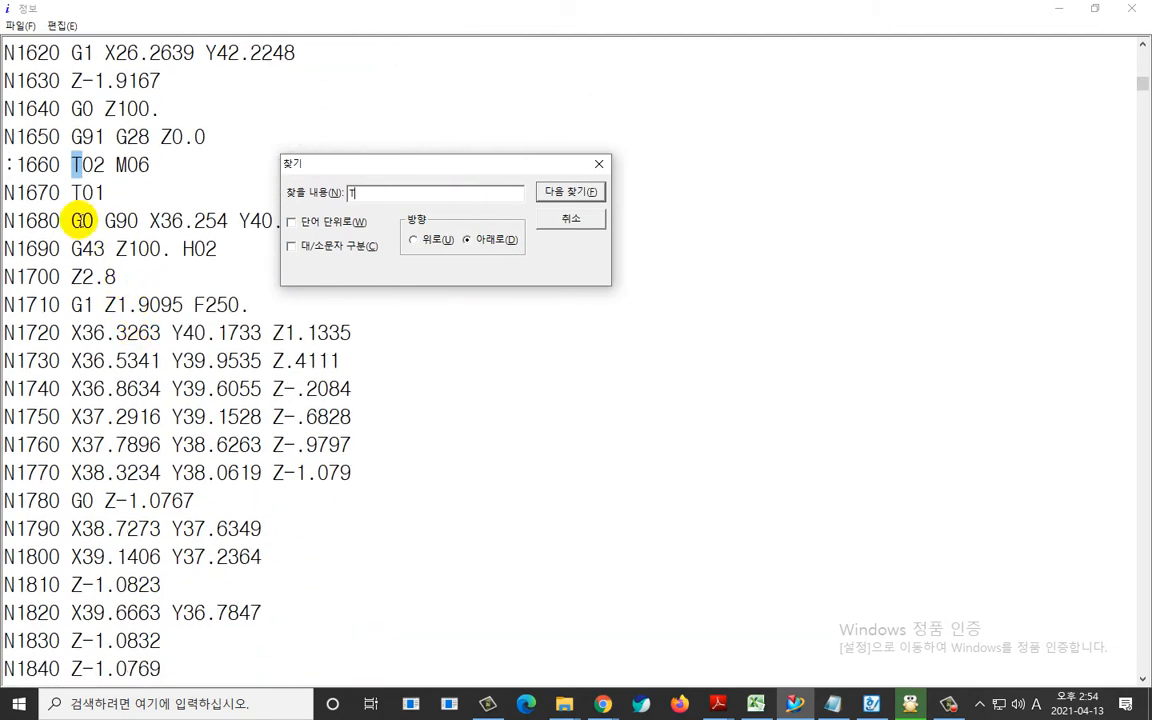
pyautogui.click(599, 163)
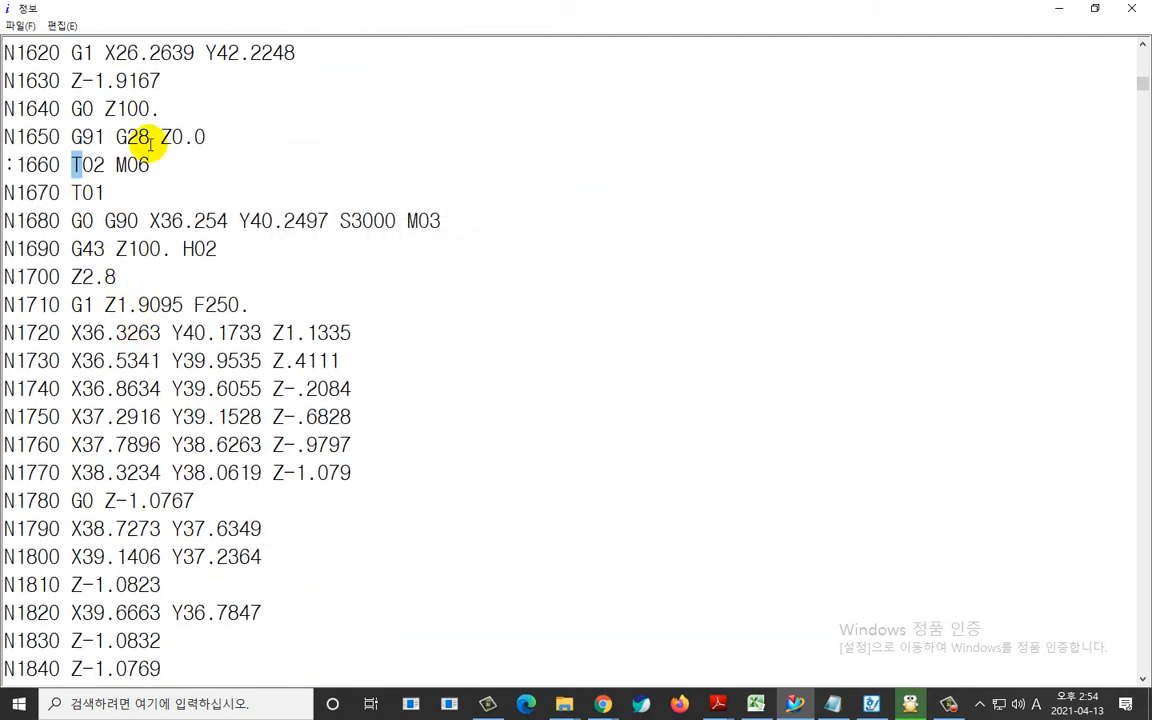
# Replace the colon with N in the T02 tool-change block so it reads N1660.
pyautogui.moveTo(3, 165); pyautogui.dragTo(14, 165)
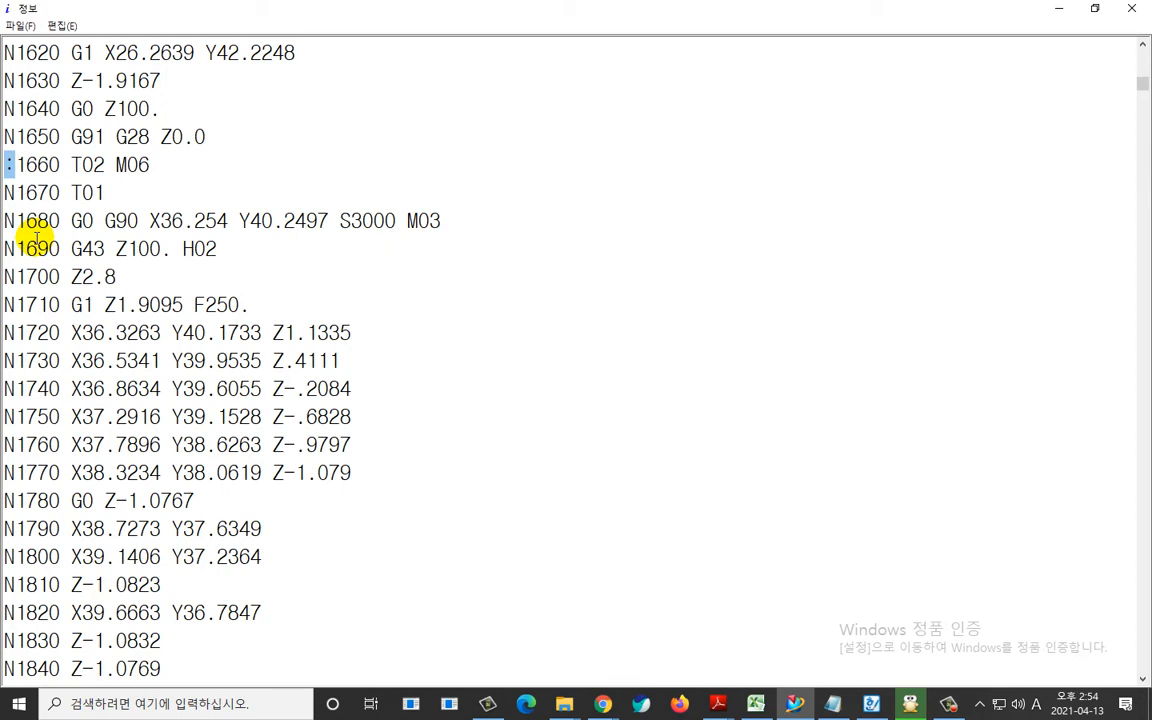
pyautogui.write('NM')
pyautogui.press('BackSpace')
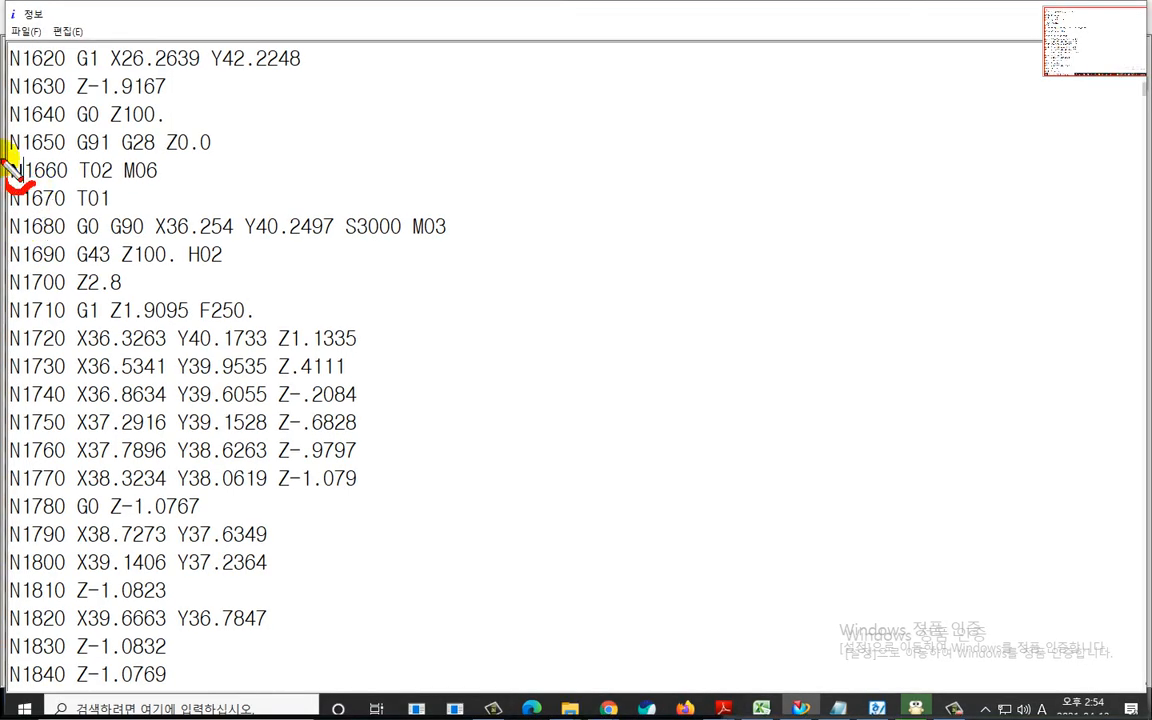
pyautogui.moveTo(4, 160)
pyautogui.mouseDown()
pyautogui.moveTo(36, 172)
pyautogui.moveTo(40, 205)
pyautogui.mouseUp()
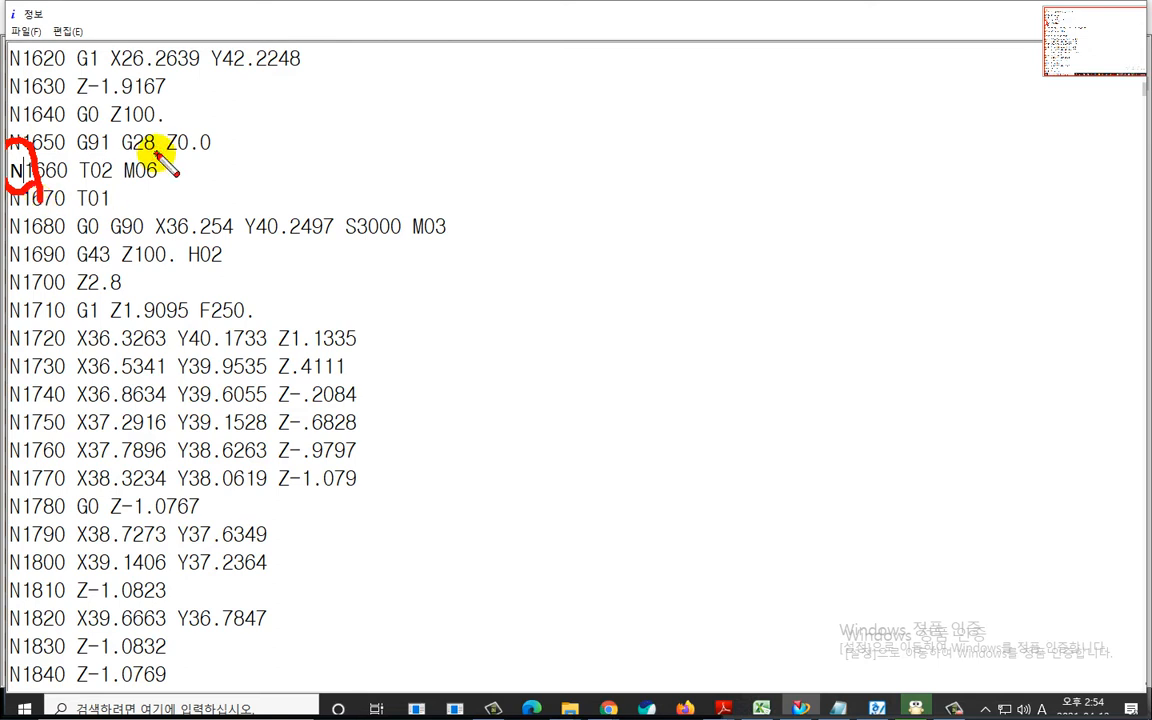
pyautogui.press('Escape')
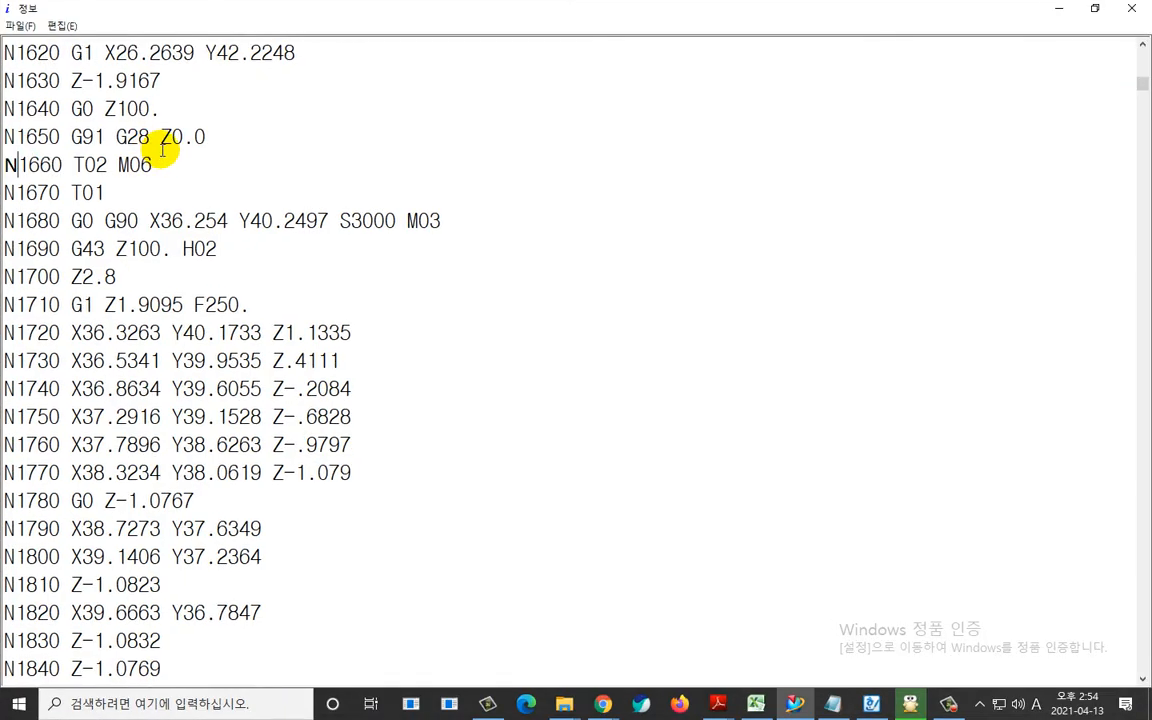
# Delete the information header above the opening % line and check the NC program through to its end.
pyautogui.scroll(20, 162, 148)
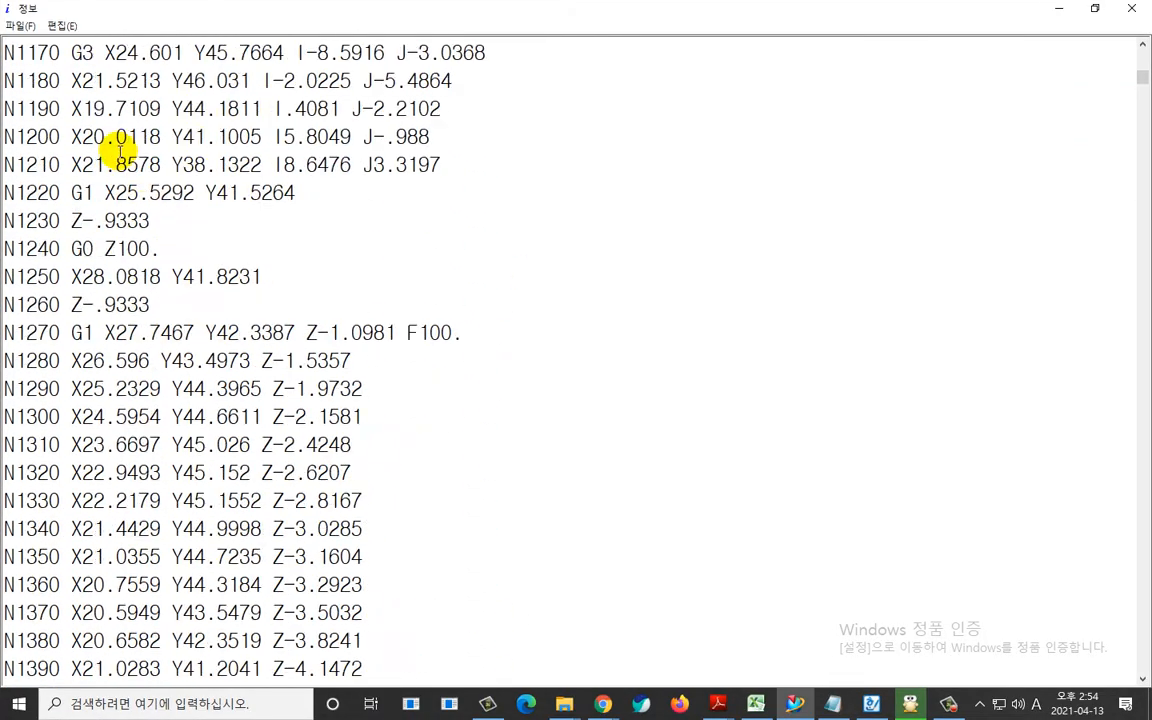
pyautogui.scroll(20, 8, 125)
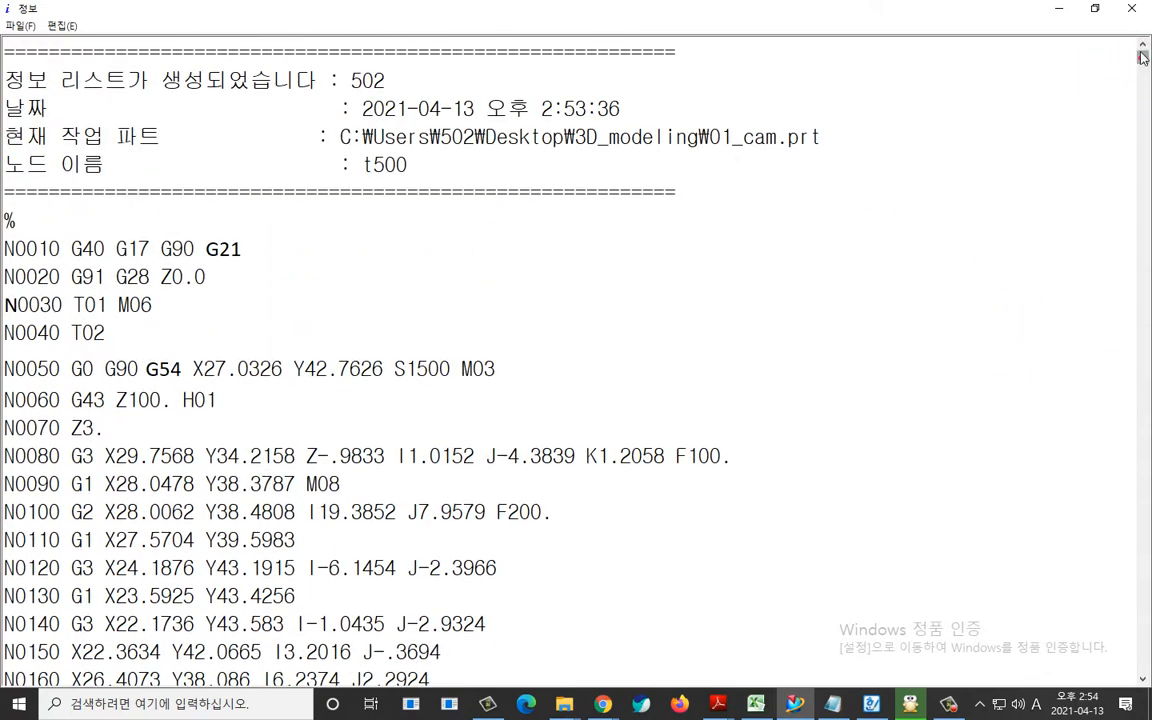
pyautogui.moveTo(8, 218); pyautogui.dragTo(8, 40)
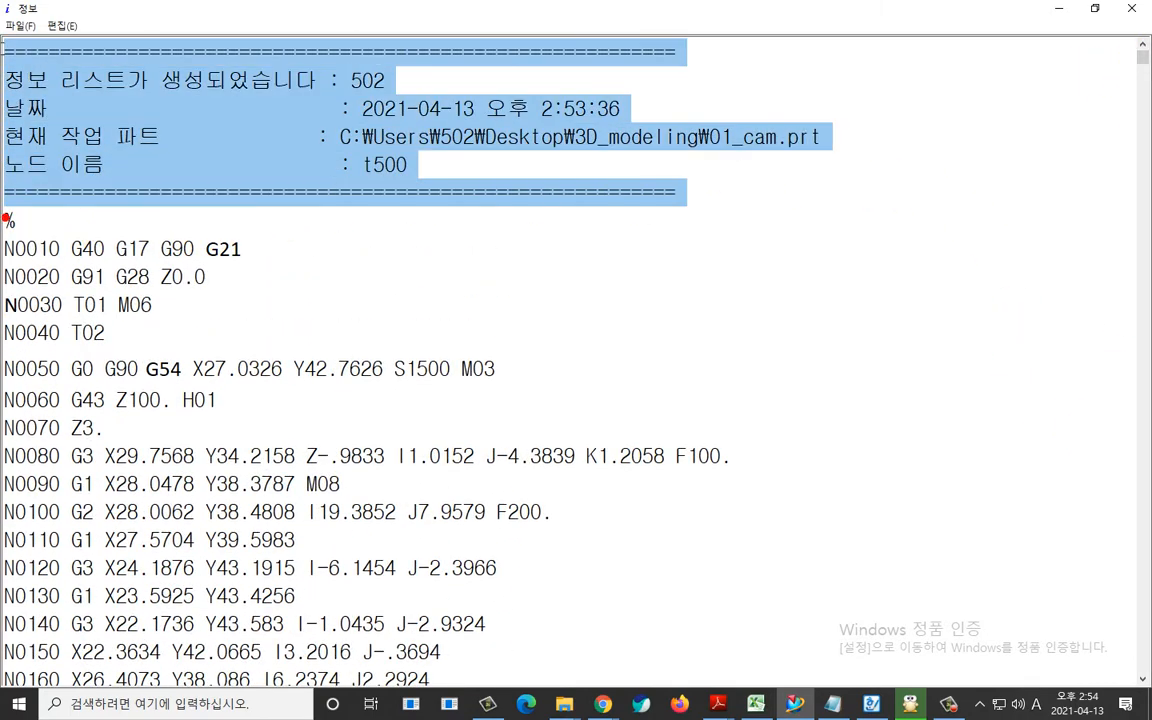
pyautogui.press('Delete')
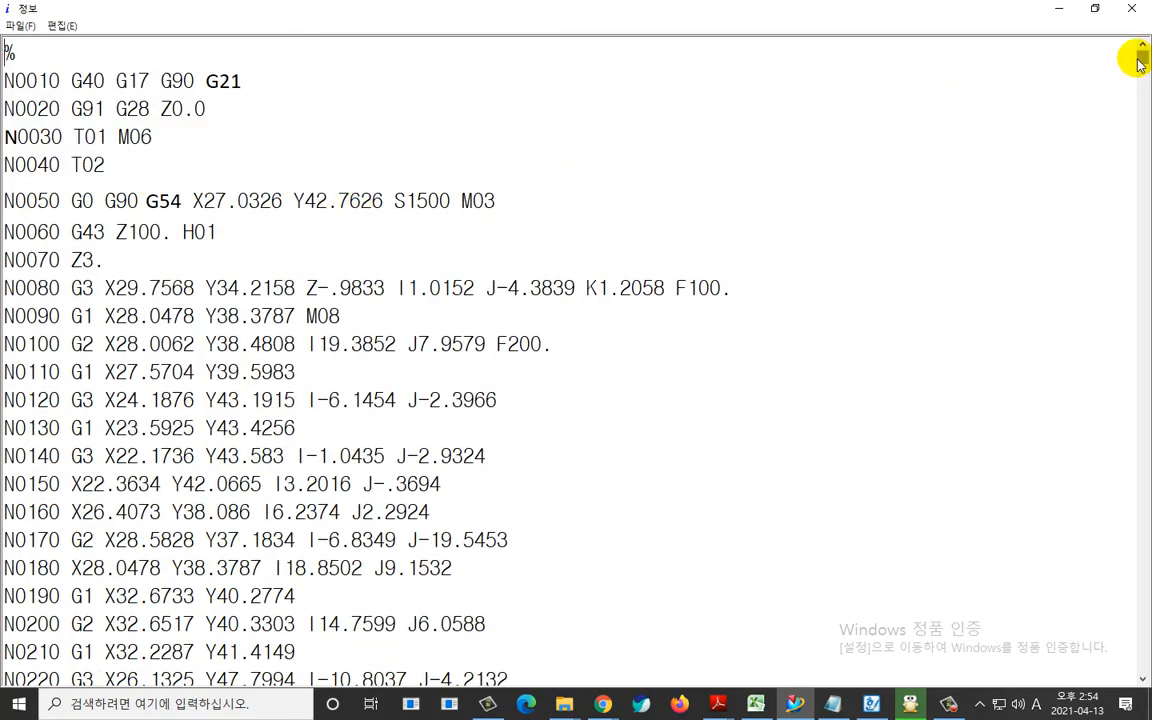
pyautogui.moveTo(1142, 57); pyautogui.dragTo(1142, 664)
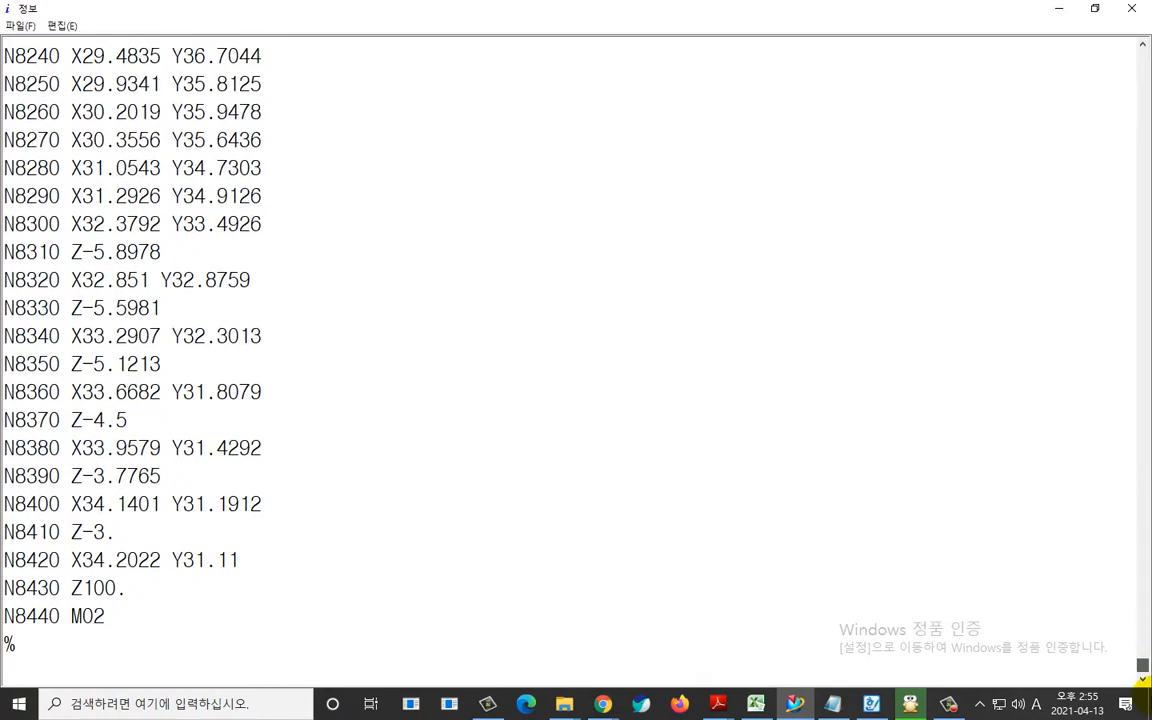
pyautogui.moveTo(1142, 668); pyautogui.dragTo(1050, 7)
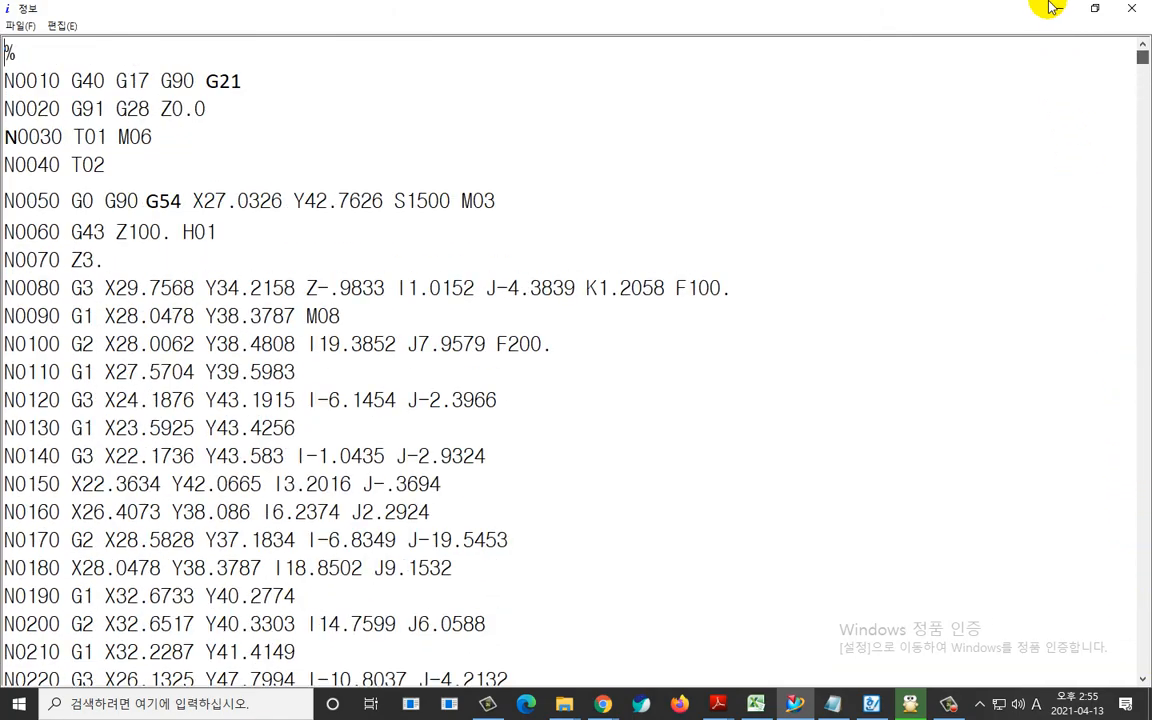
# Select and copy the entire corrected NC program.
pyautogui.click(102, 165)
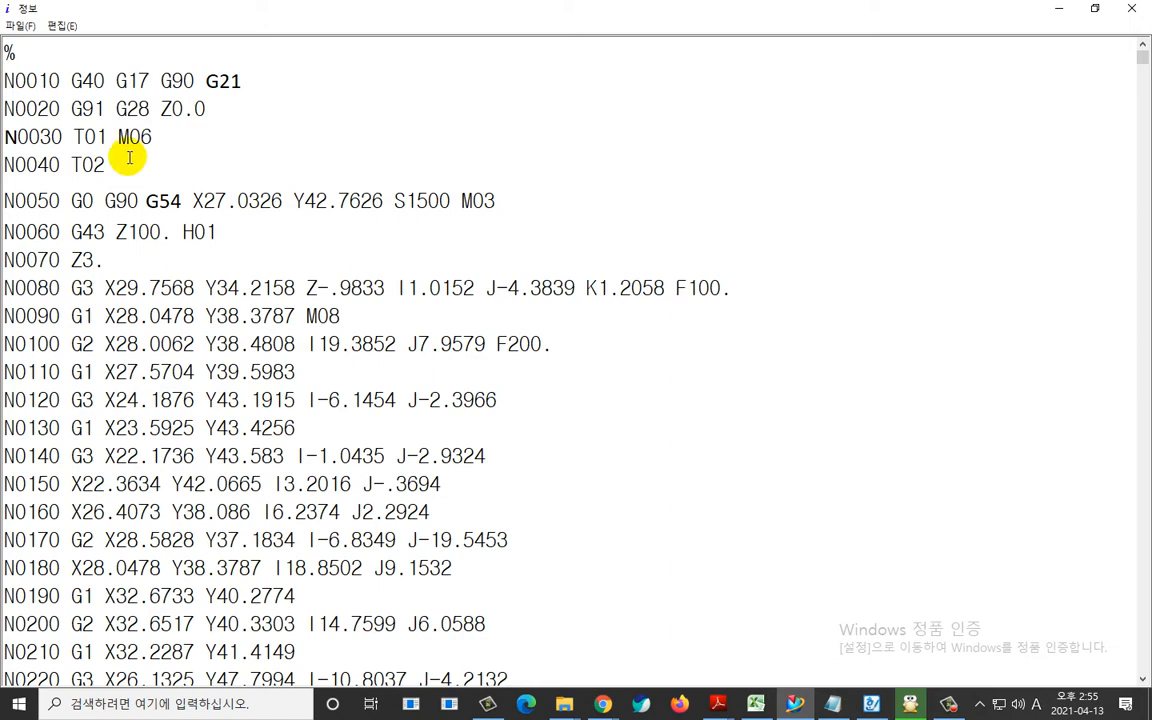
pyautogui.click(20, 25)
pyautogui.moveTo(62, 25)
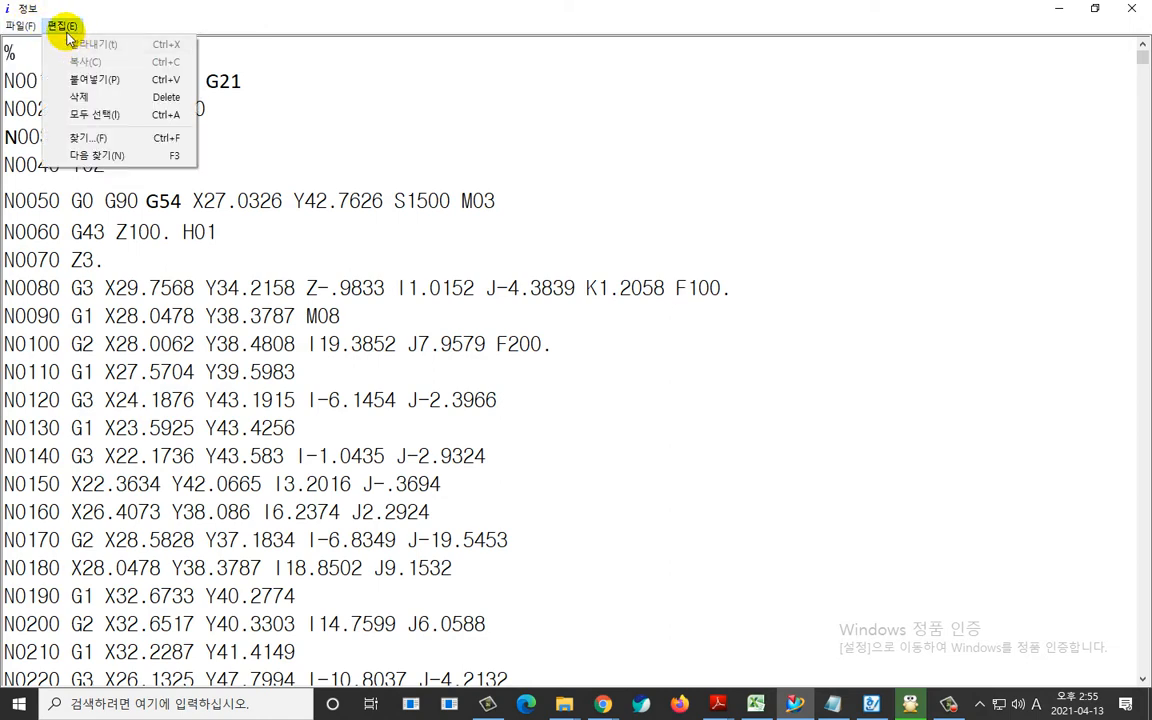
pyautogui.click(282, 127)
pyautogui.hotkey('ctrl', 'a')
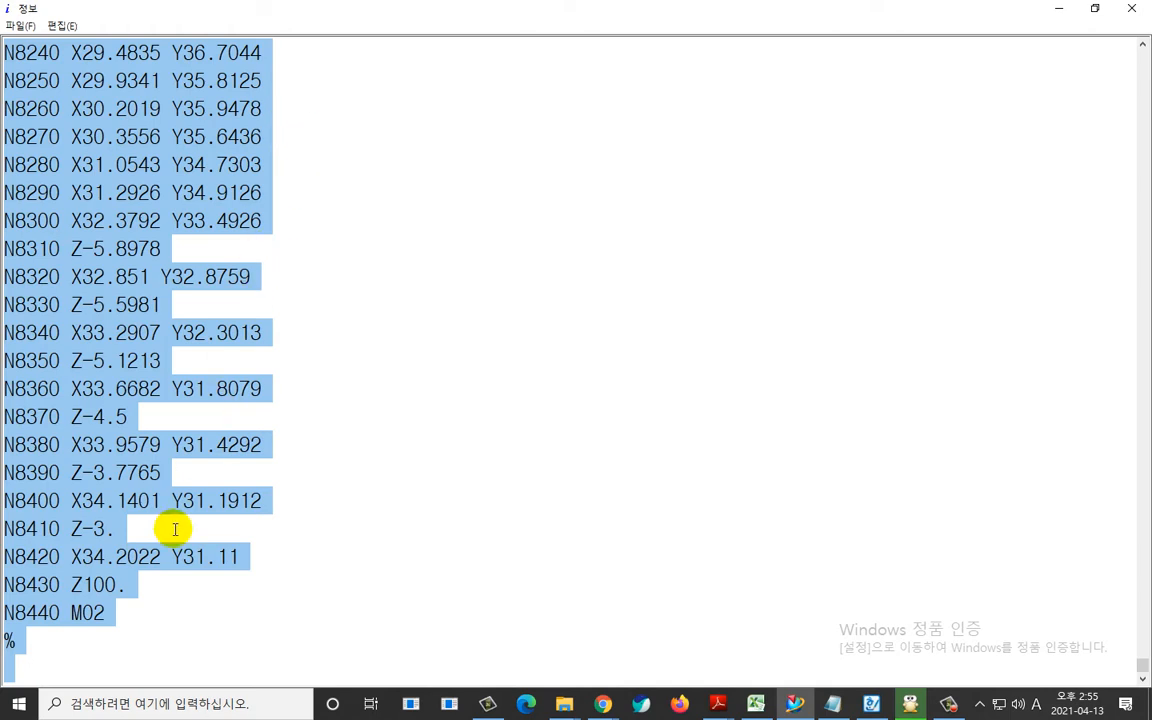
# Launch TURBO CANVAS 3.5 in Machining Center mode by running Canvas.exe from the Canvas3.5 folder on drive C.
pyautogui.click(564, 704)
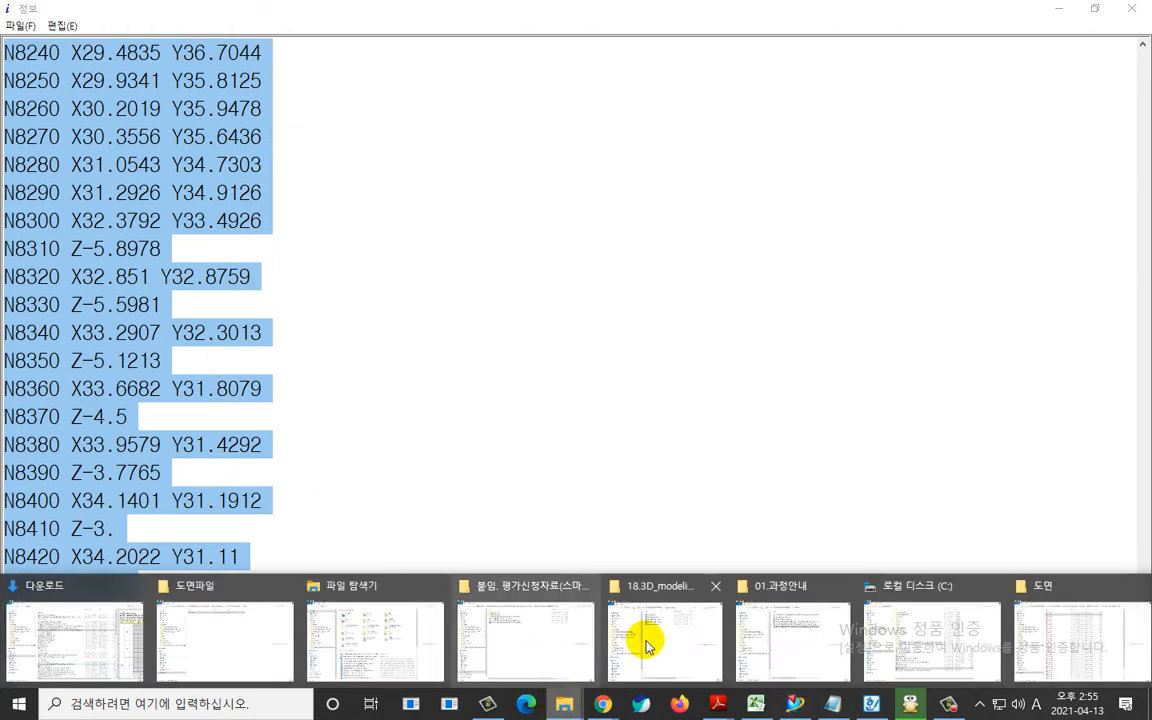
pyautogui.click(248, 666)
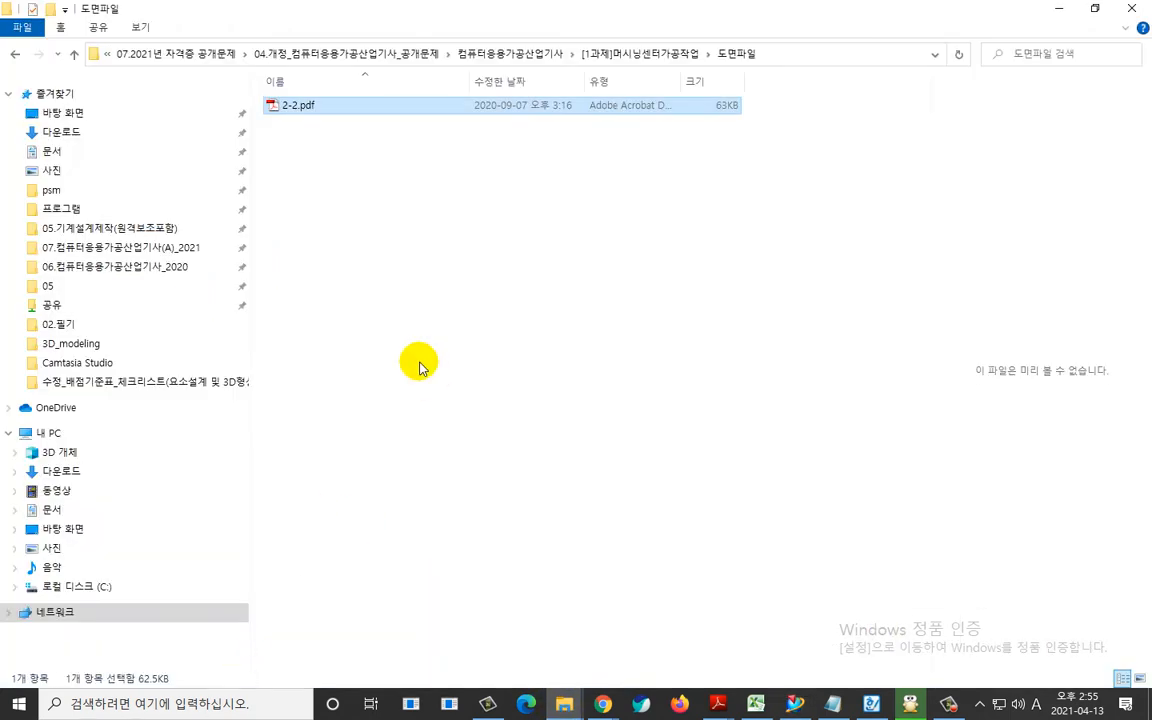
pyautogui.click(80, 590)
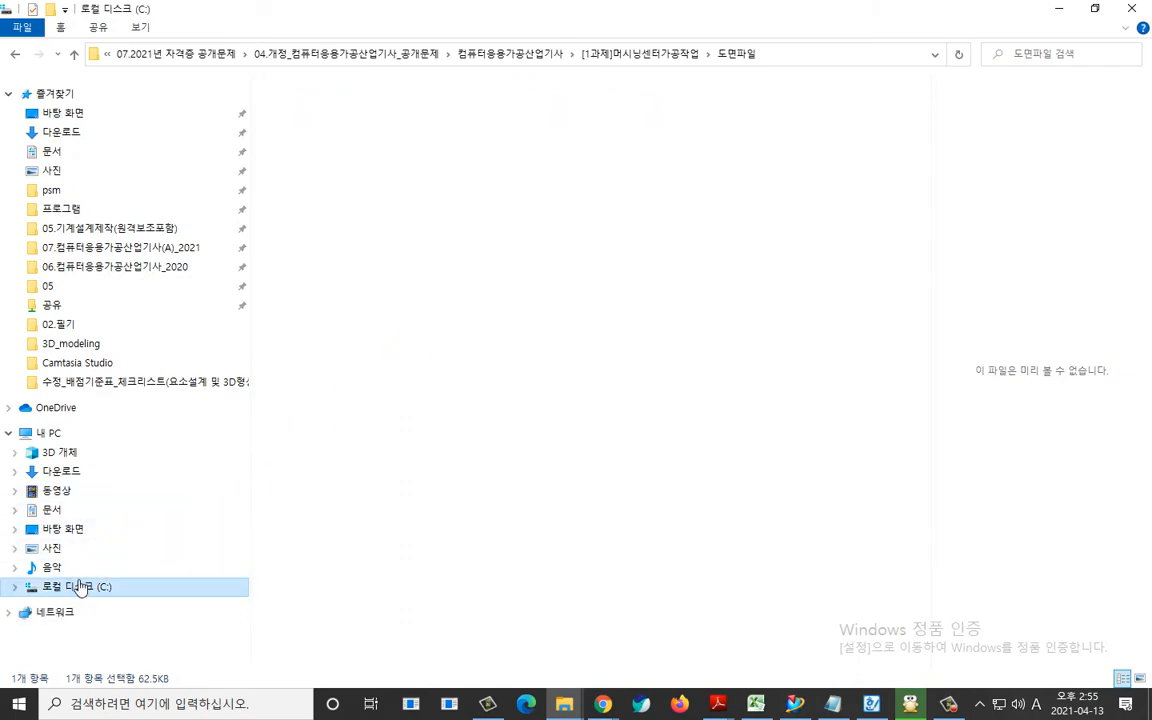
pyautogui.click(305, 139)
pyautogui.doubleClick(306, 140)
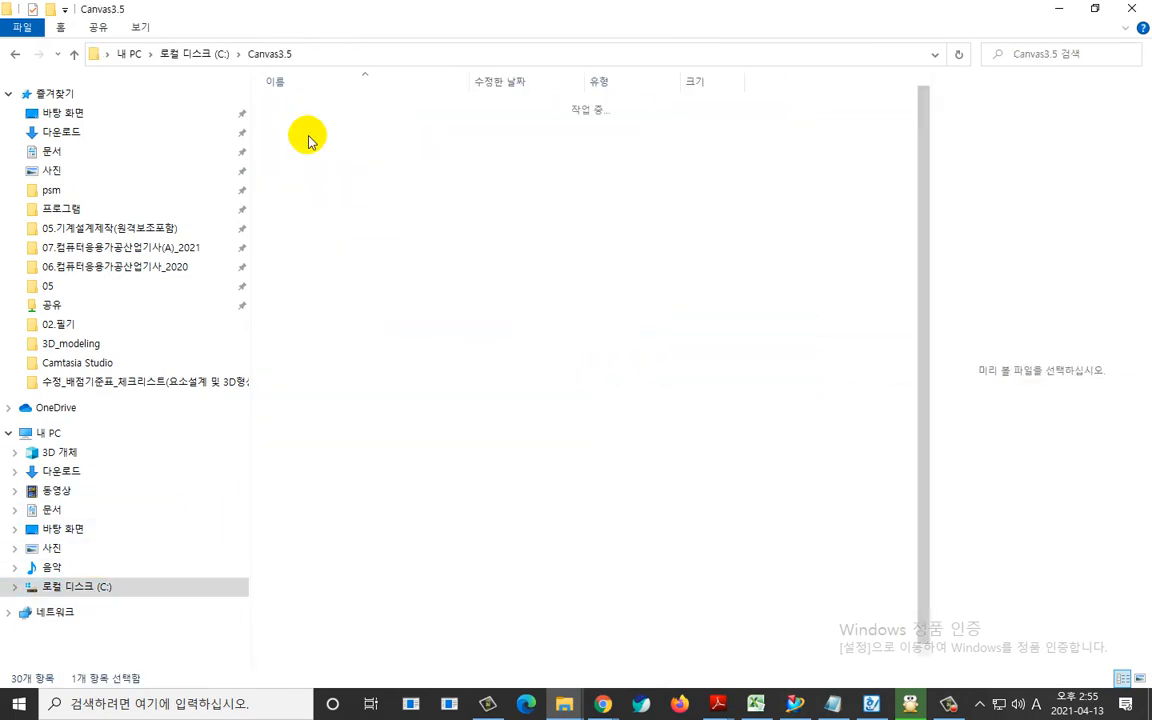
pyautogui.click(326, 207)
pyautogui.doubleClick(326, 207)
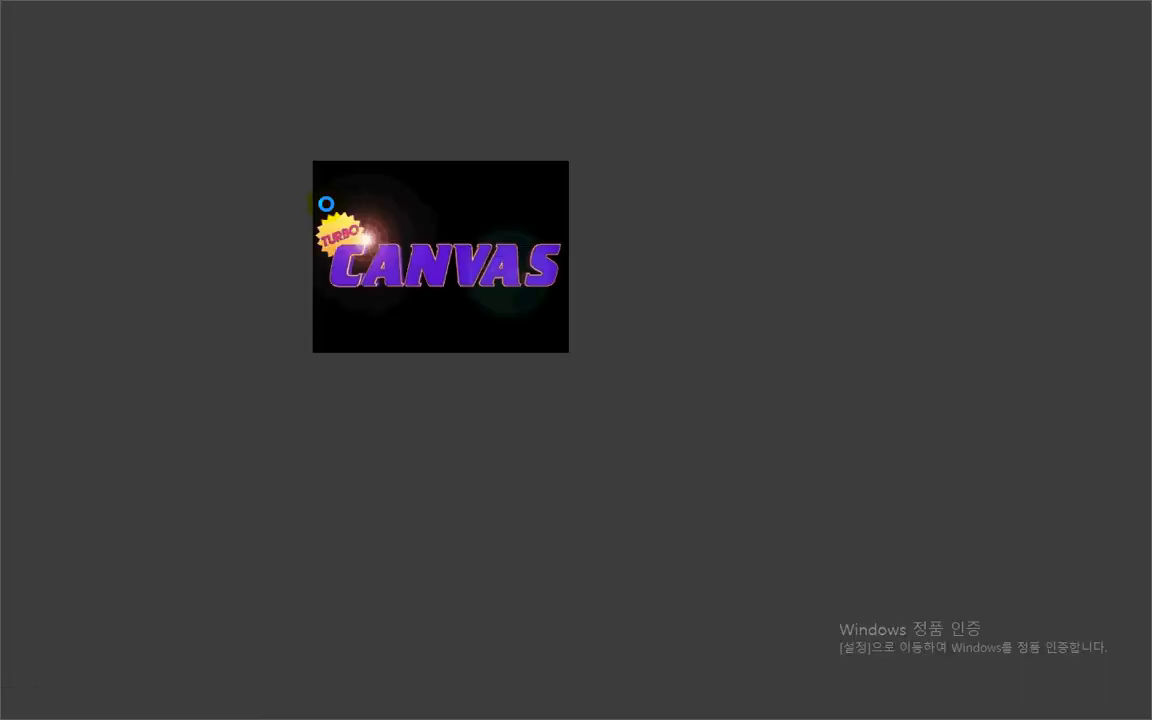
pyautogui.click(742, 440)
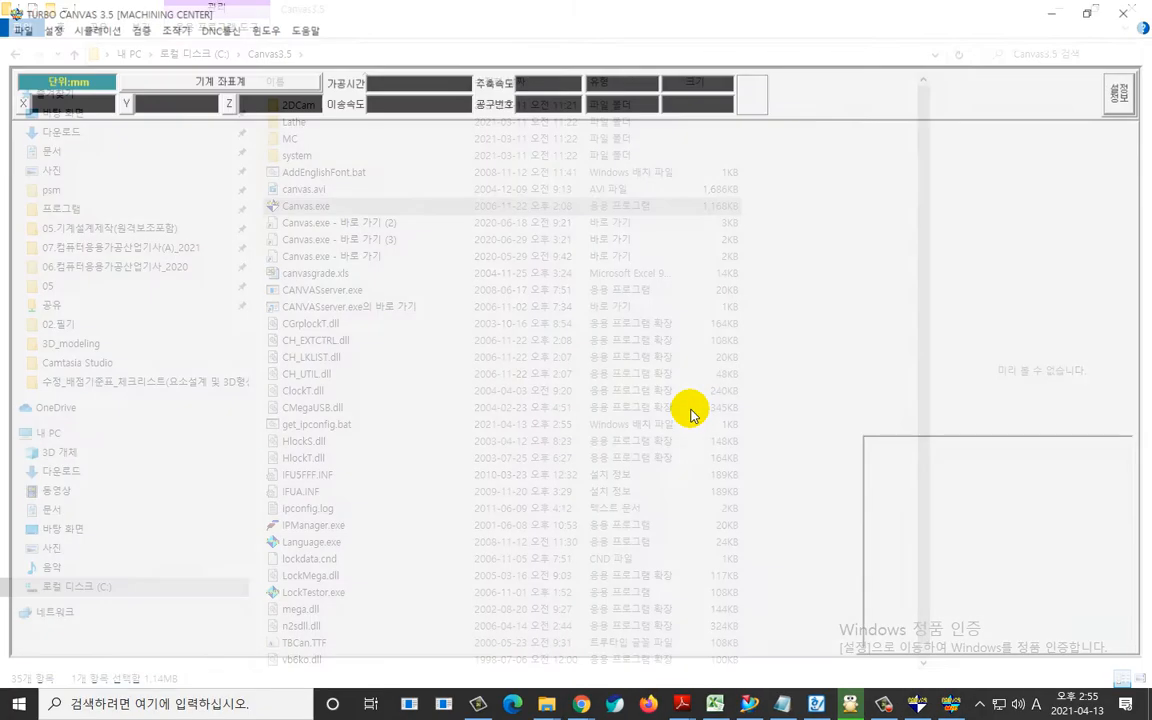
# Paste the copied NC program into the simulator's program editor.
pyautogui.moveTo(201, 334); pyautogui.dragTo(410, 496)
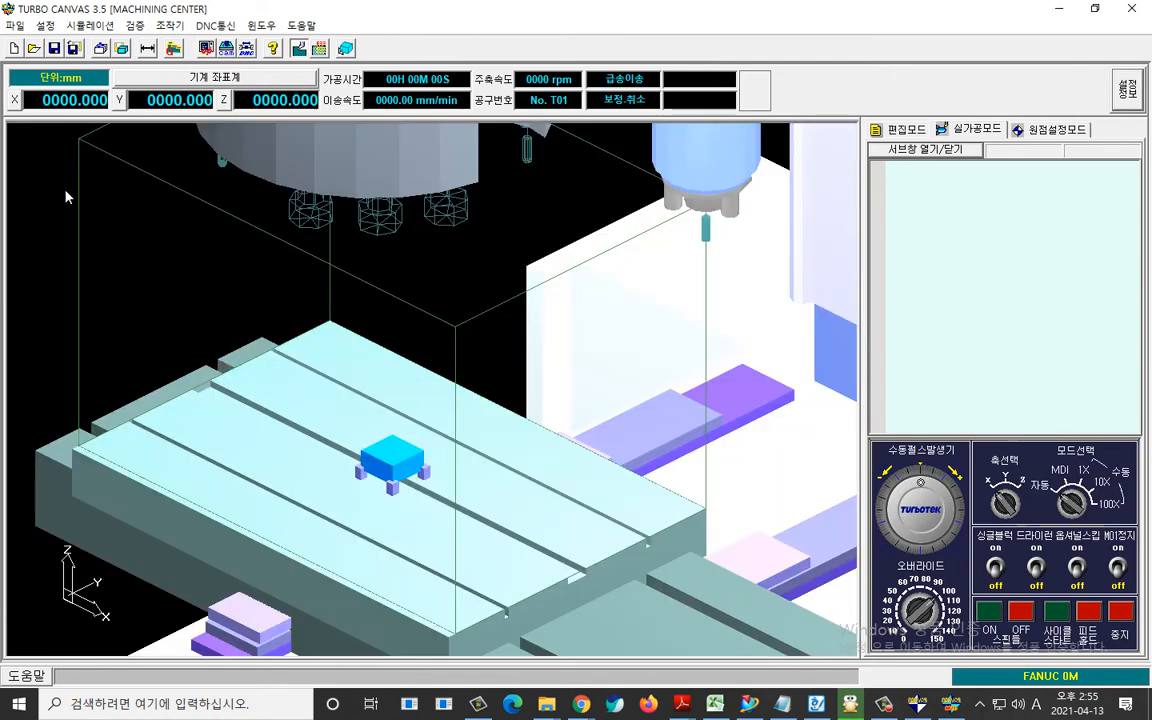
pyautogui.click(965, 218)
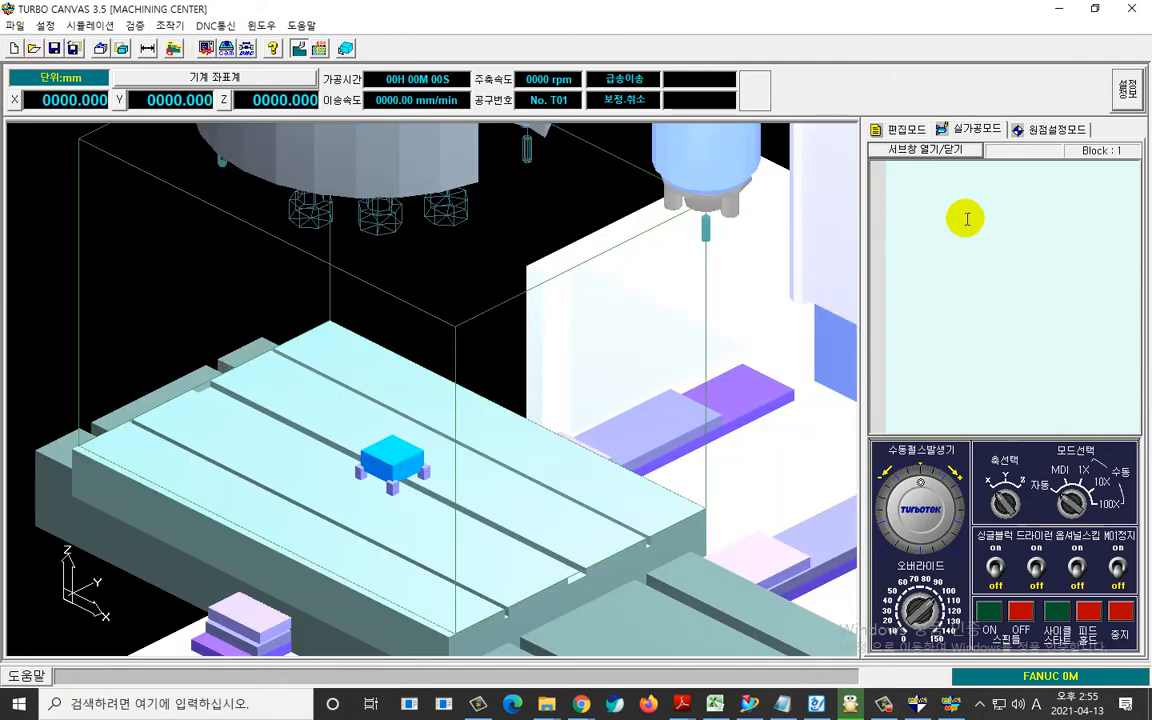
pyautogui.hotkey('ctrl', 'v')
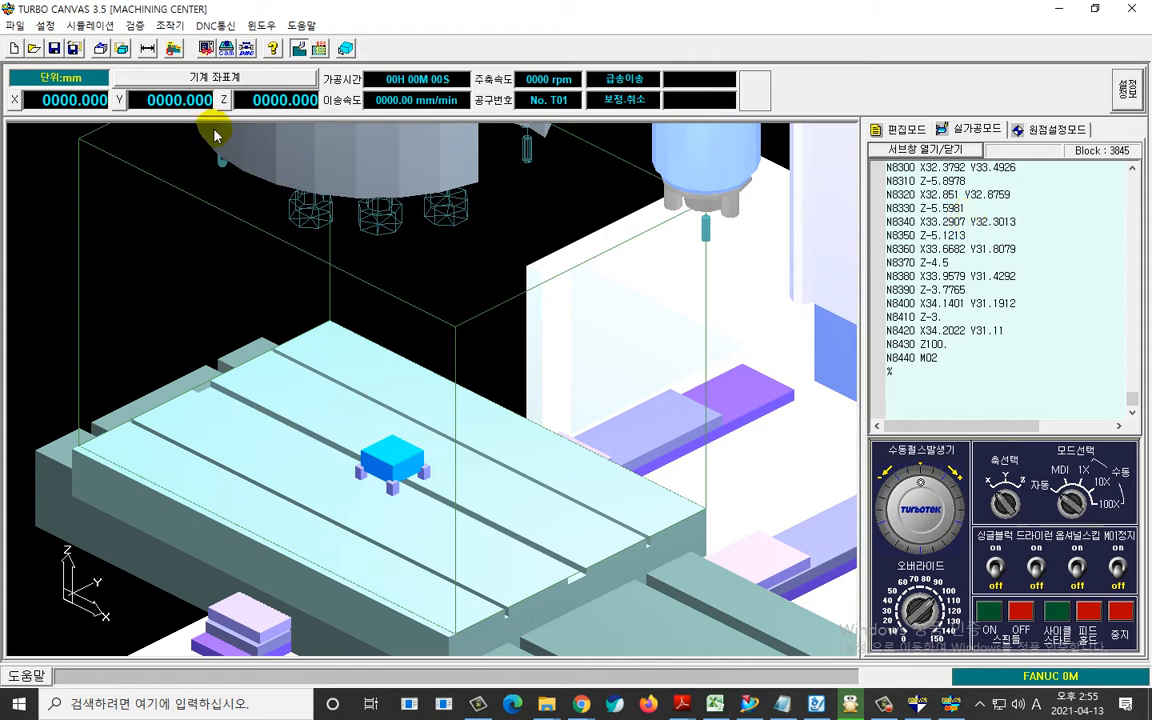
# Set the basic workpiece dimensions to 70 x 70 x 28 mm in the main settings' workpiece setup (공작물 설정).
pyautogui.click(47, 26)
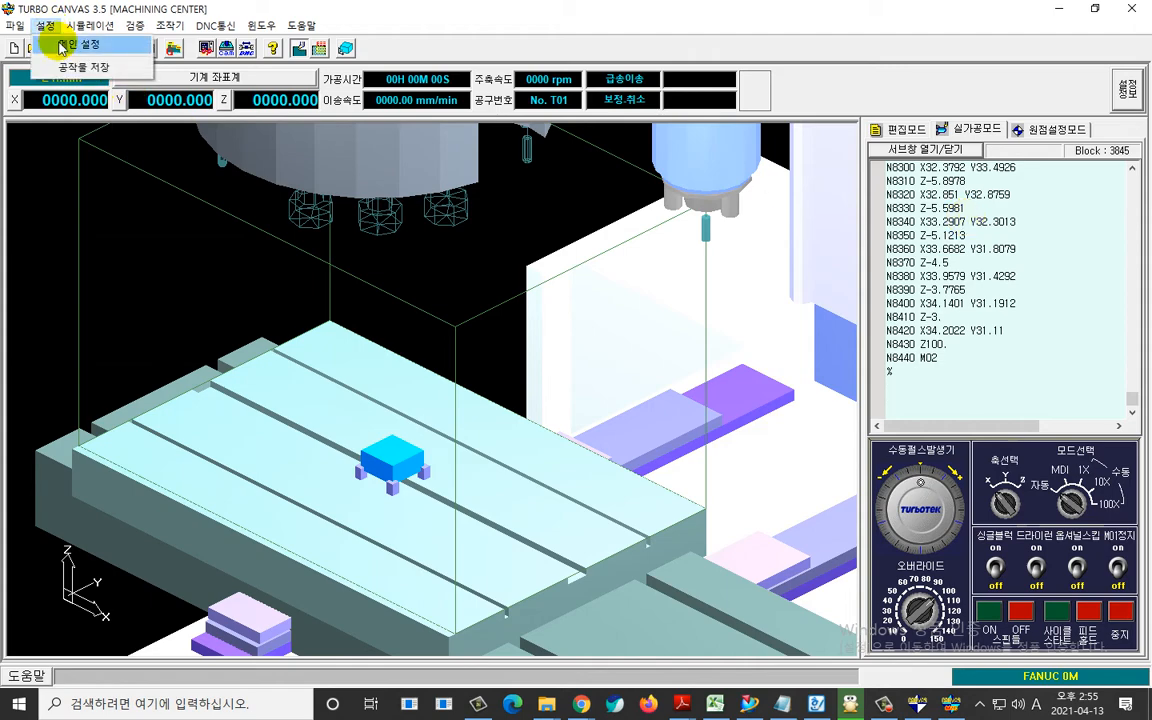
pyautogui.click(60, 44)
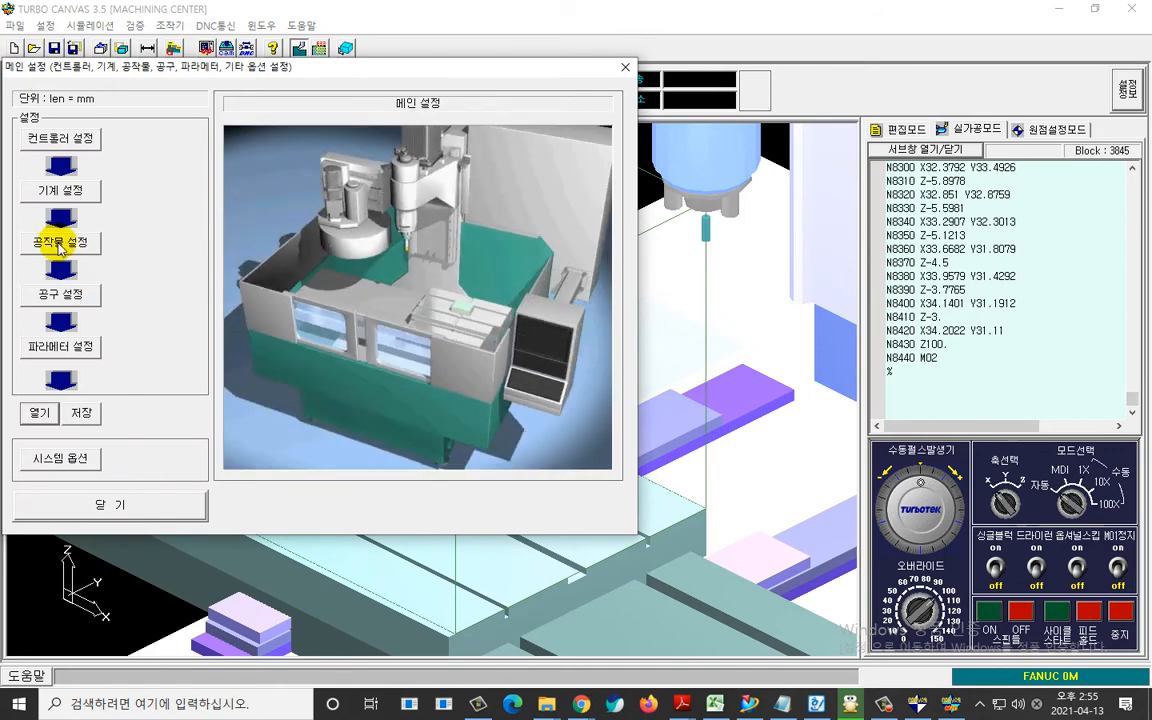
pyautogui.click(66, 244)
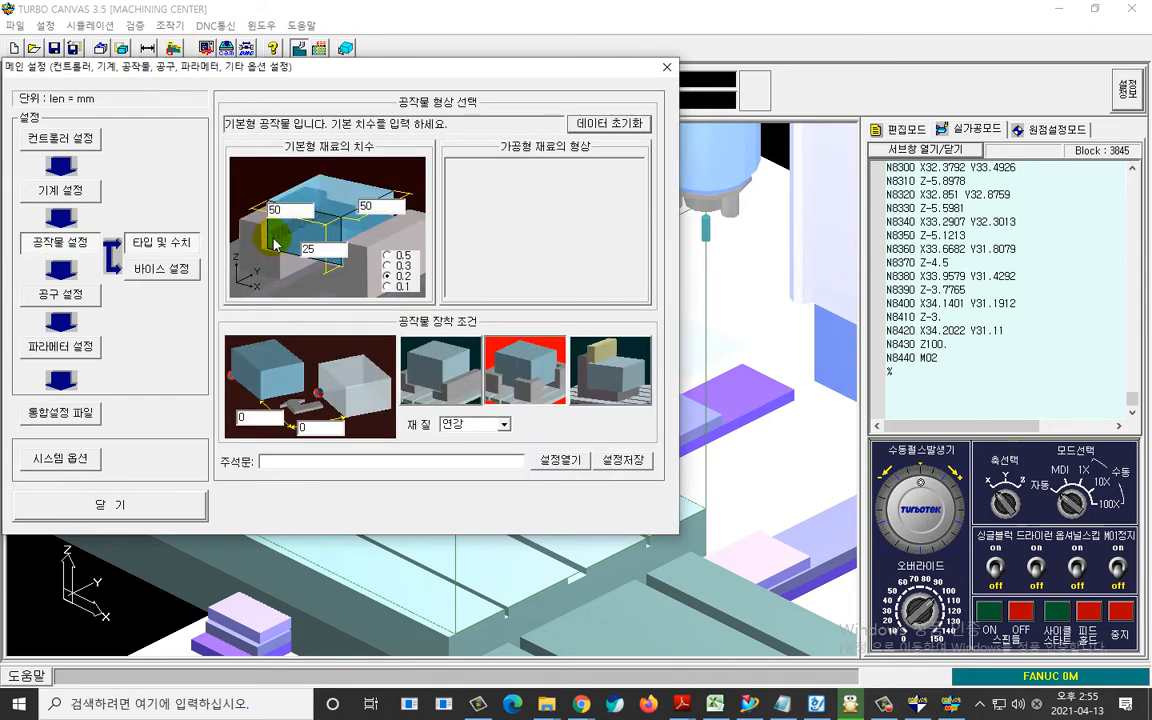
pyautogui.write('70')
pyautogui.moveTo(382, 206); pyautogui.dragTo(268, 256)
pyautogui.write('7')
pyautogui.write('28')
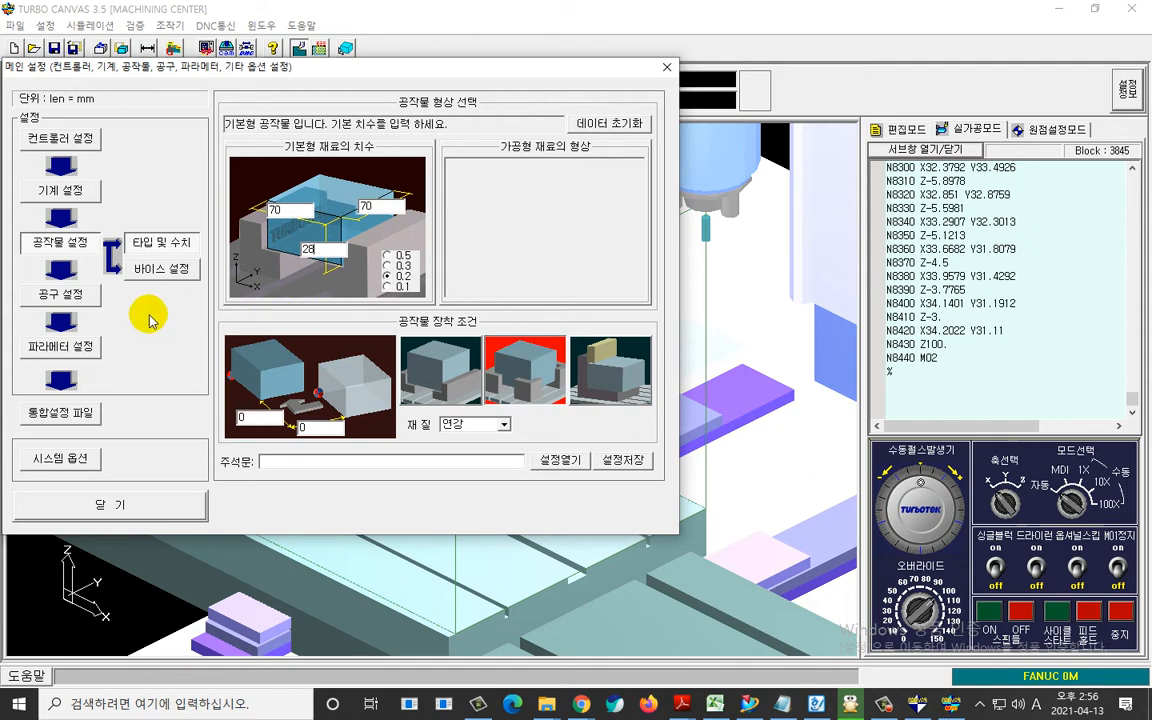
# Register a ball end mill (볼엔드밀) from the tool library in tool magazine slot 2.
pyautogui.click(70, 292)
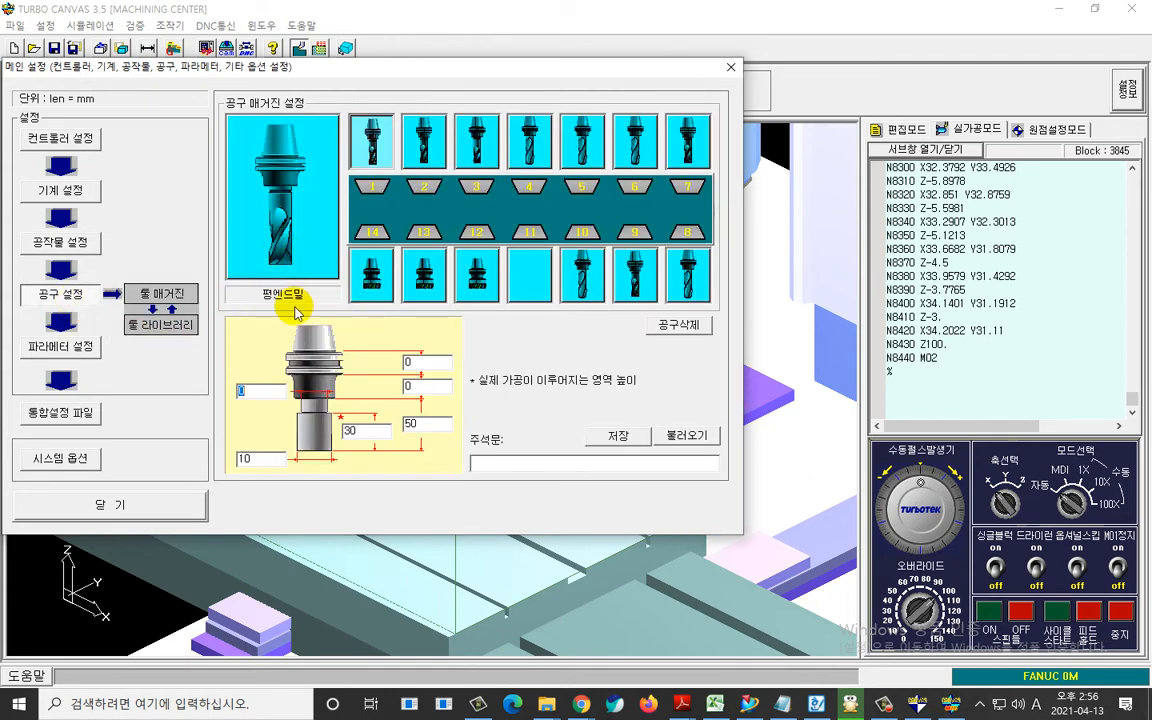
pyautogui.click(425, 140)
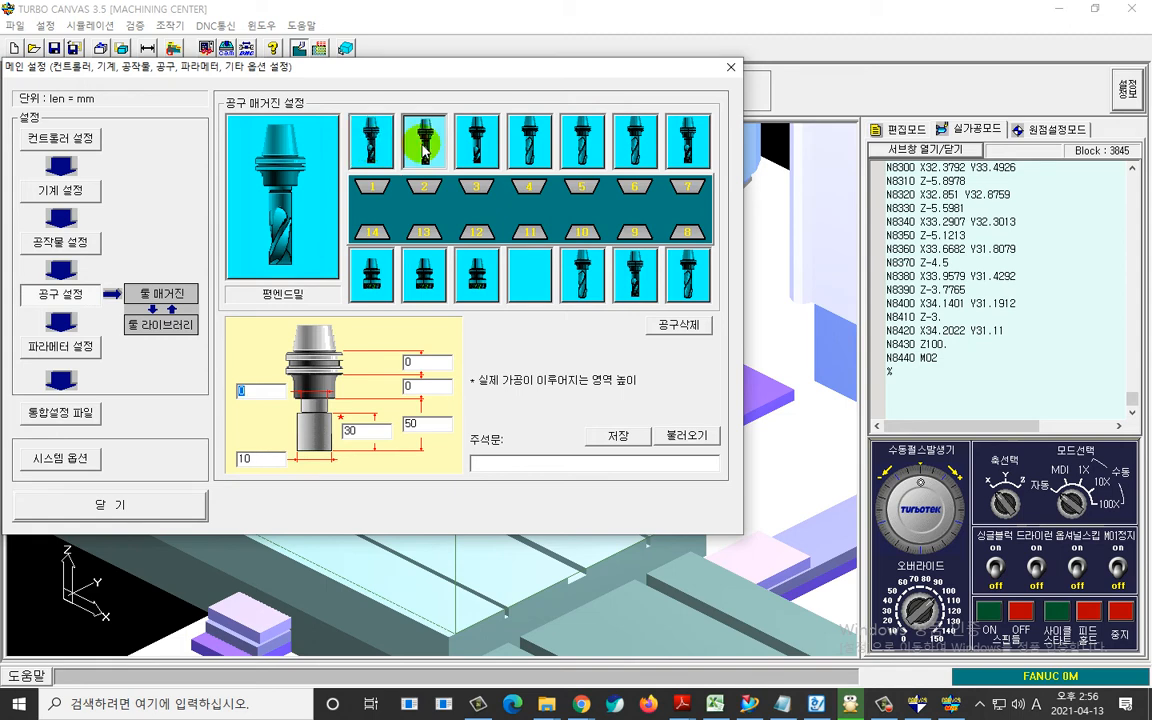
pyautogui.doubleClick(425, 148)
pyautogui.click(477, 175)
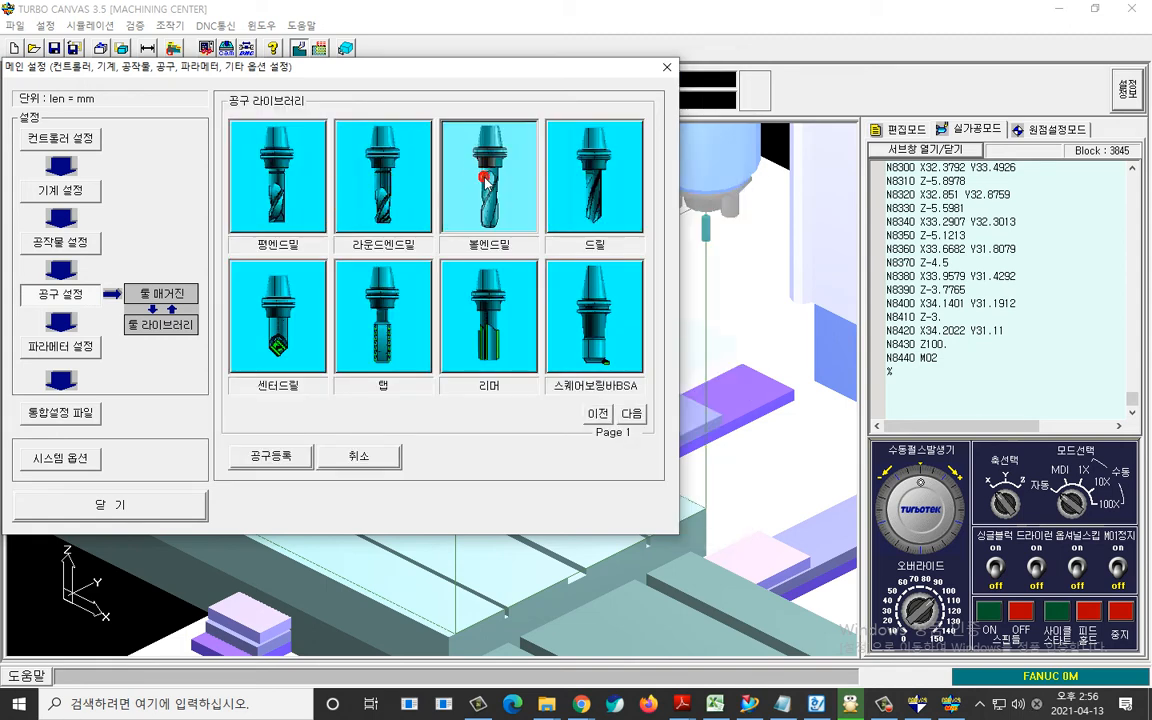
pyautogui.click(282, 458)
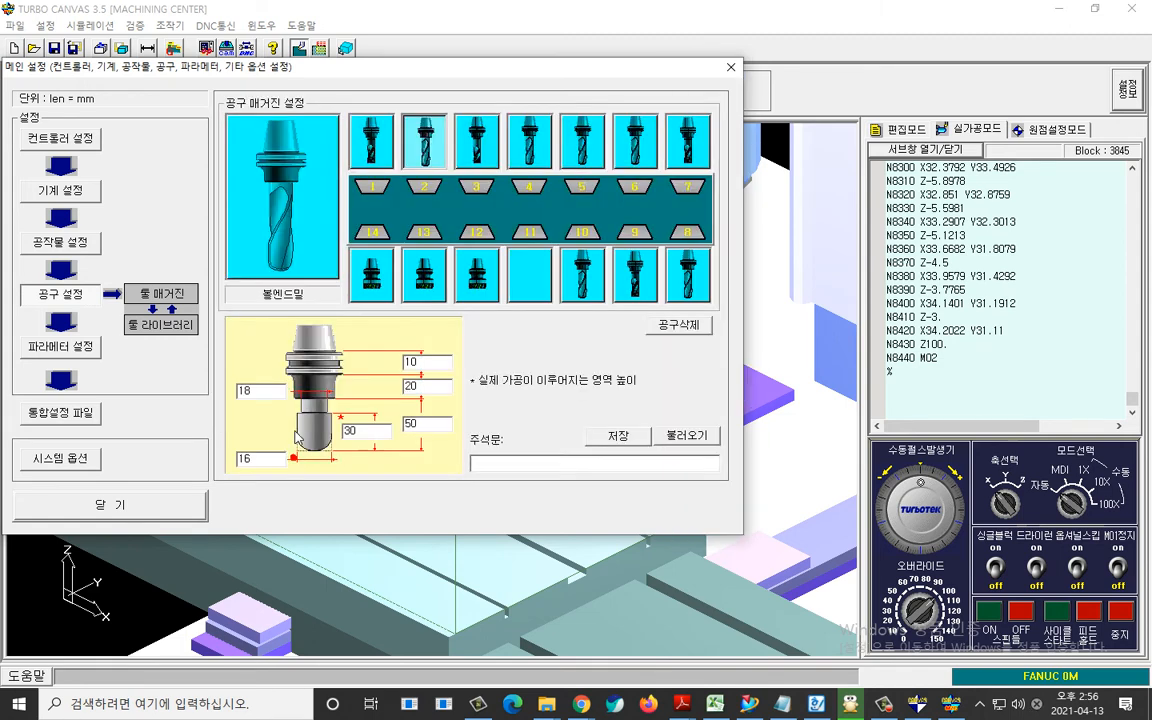
# Set the slot 2 ball end mill's diameter to 6 mm and its holder diameter and both holder lengths to 0, and close the main settings.
pyautogui.write('6')
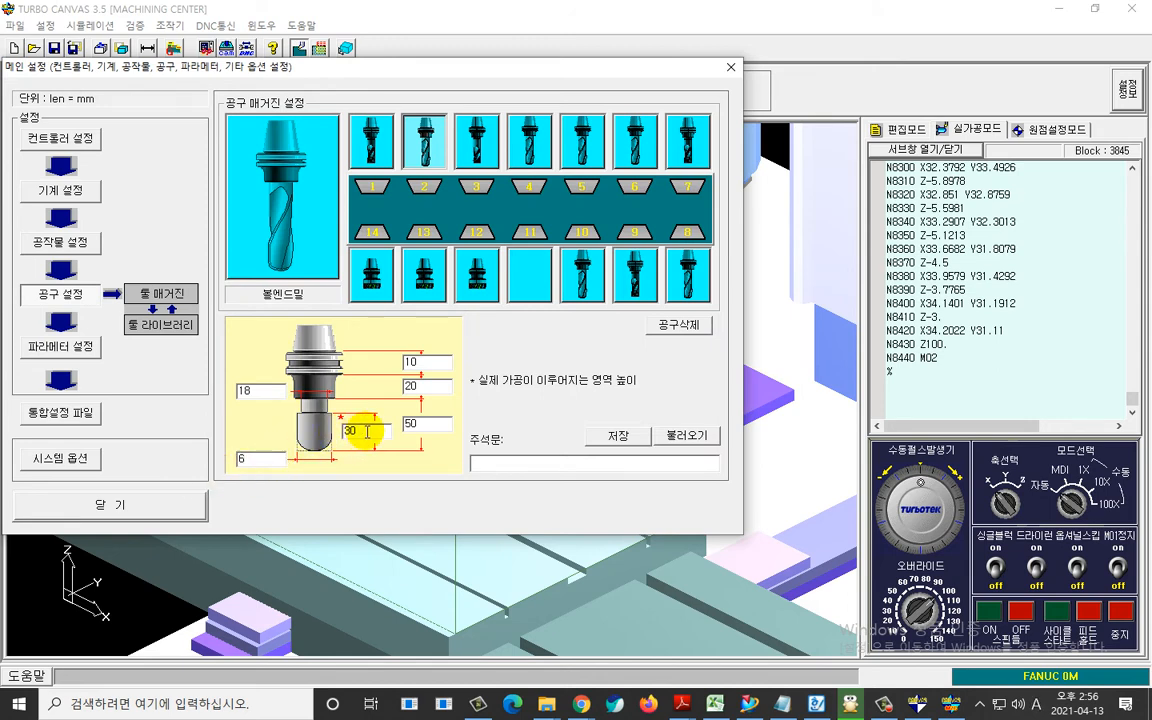
pyautogui.write('0')
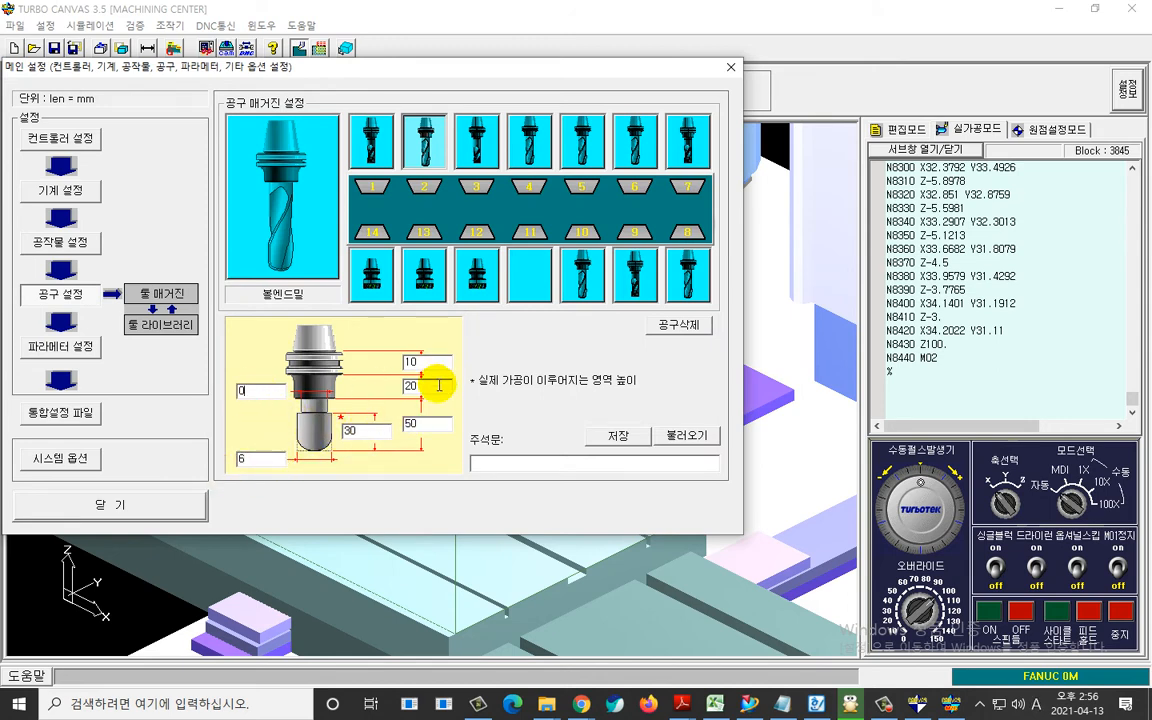
pyautogui.moveTo(436, 386); pyautogui.dragTo(391, 387)
pyautogui.write('0')
pyautogui.moveTo(444, 358); pyautogui.dragTo(391, 363)
pyautogui.write('0')
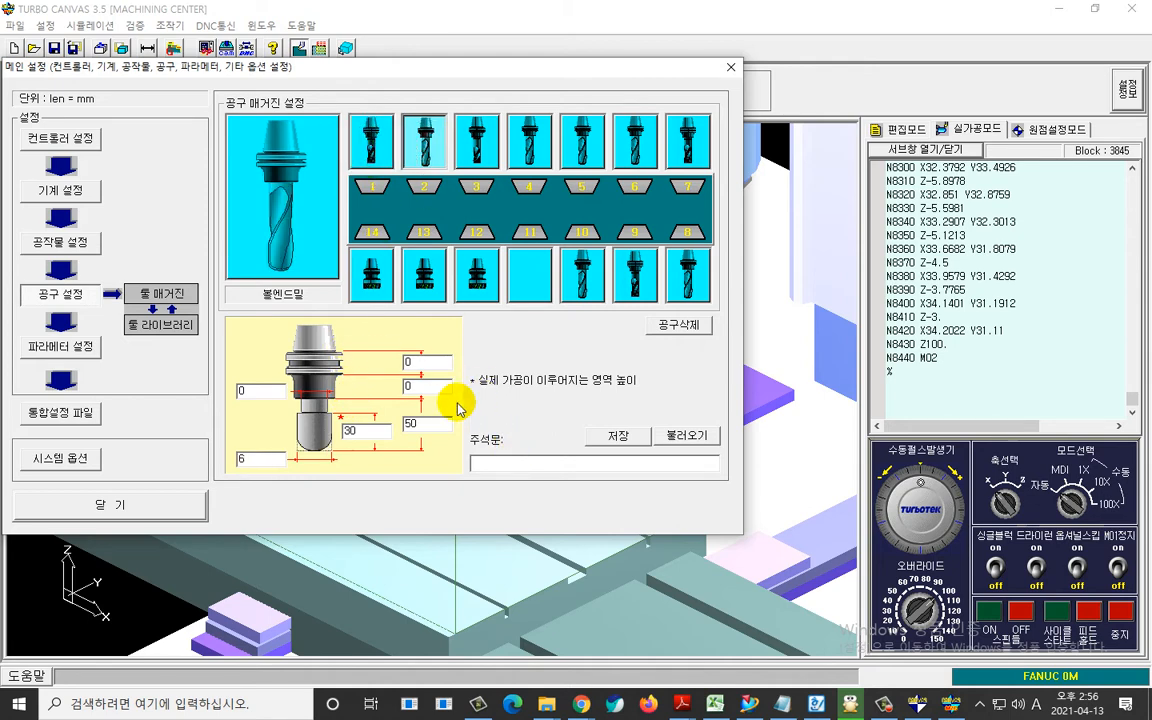
pyautogui.click(115, 506)
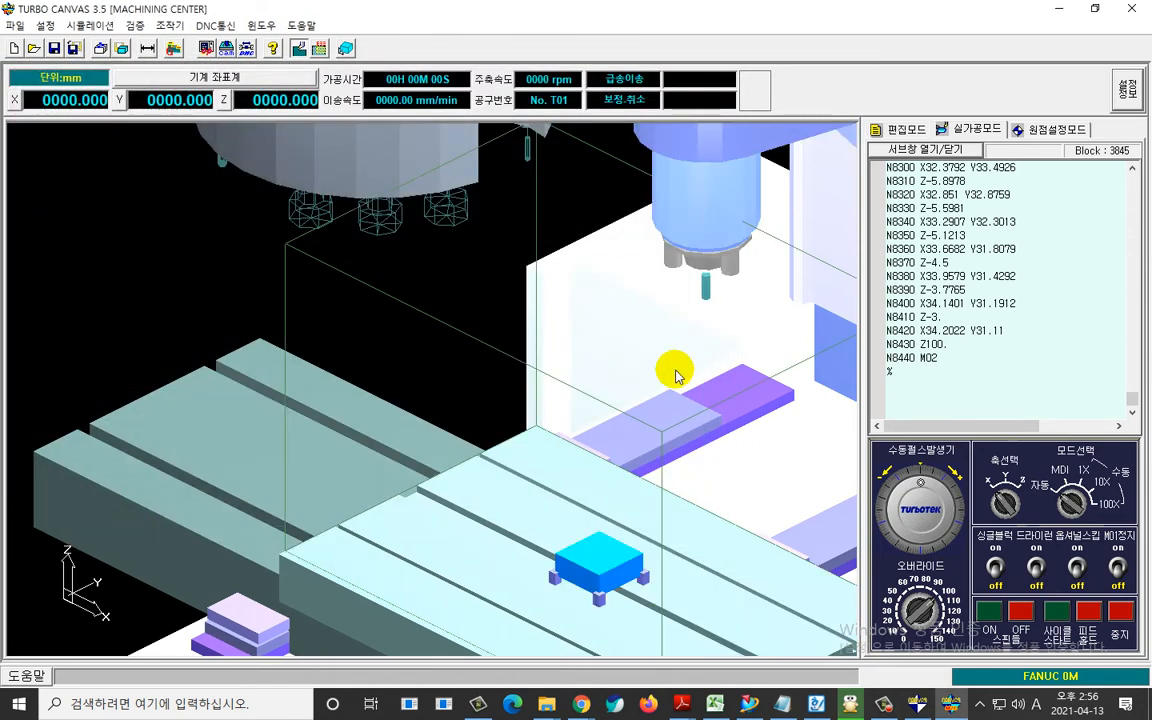
pyautogui.moveTo(511, 498); pyautogui.dragTo(700, 636)
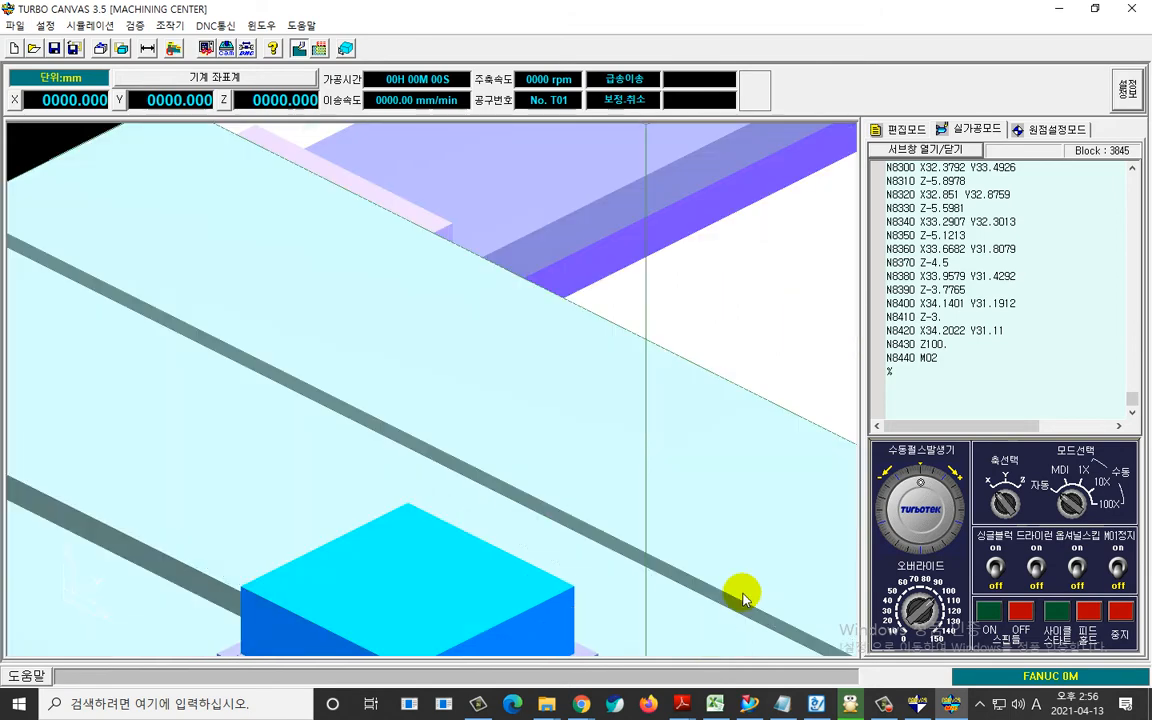
# Move the tool to the block's left top corner in origin setting mode and register that point as the G54 work origin.
pyautogui.moveTo(668, 583); pyautogui.dragTo(616, 538)
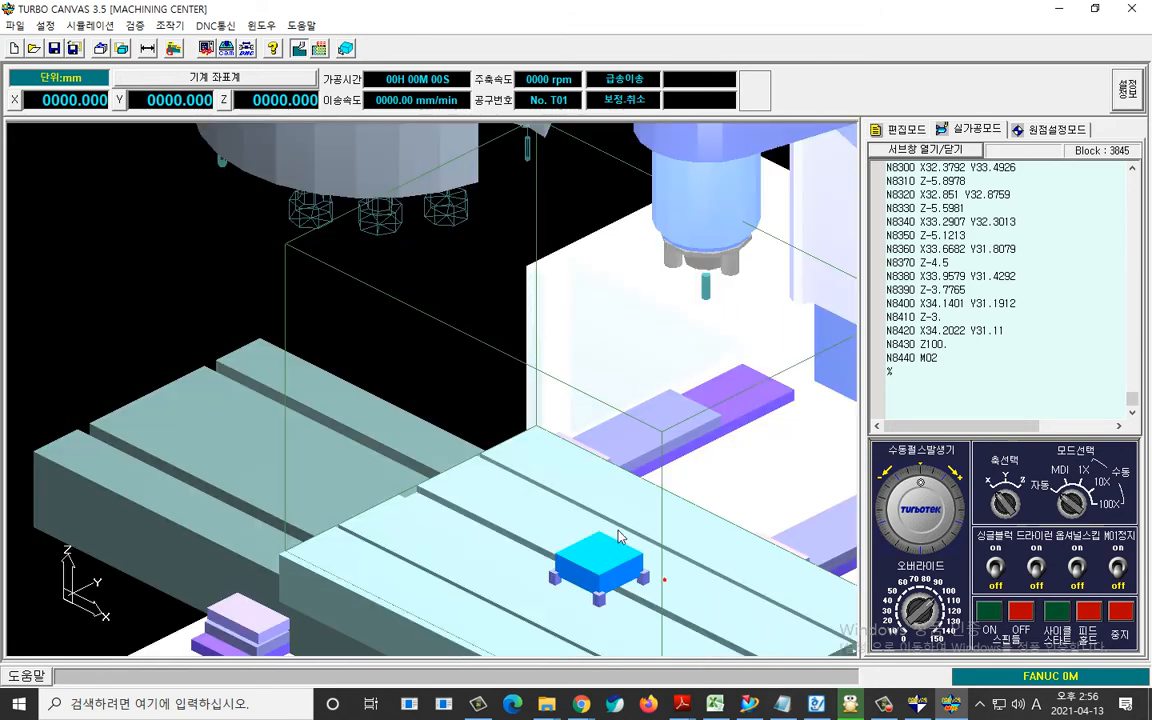
pyautogui.click(1031, 137)
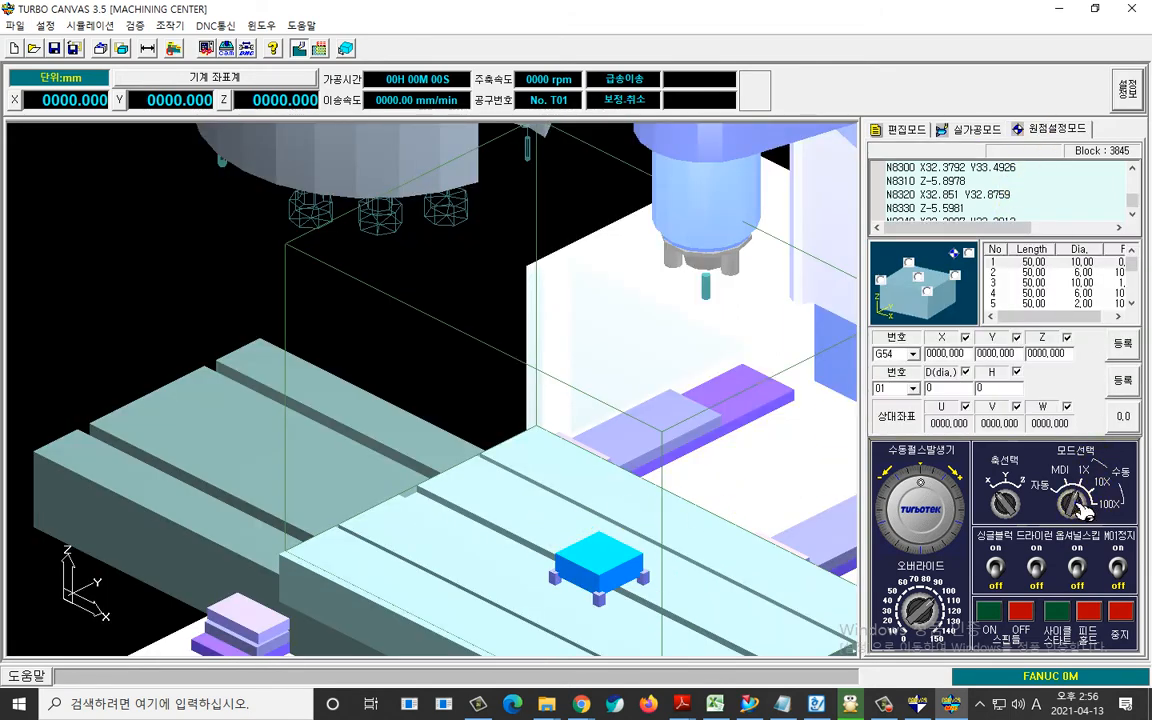
pyautogui.click(972, 254)
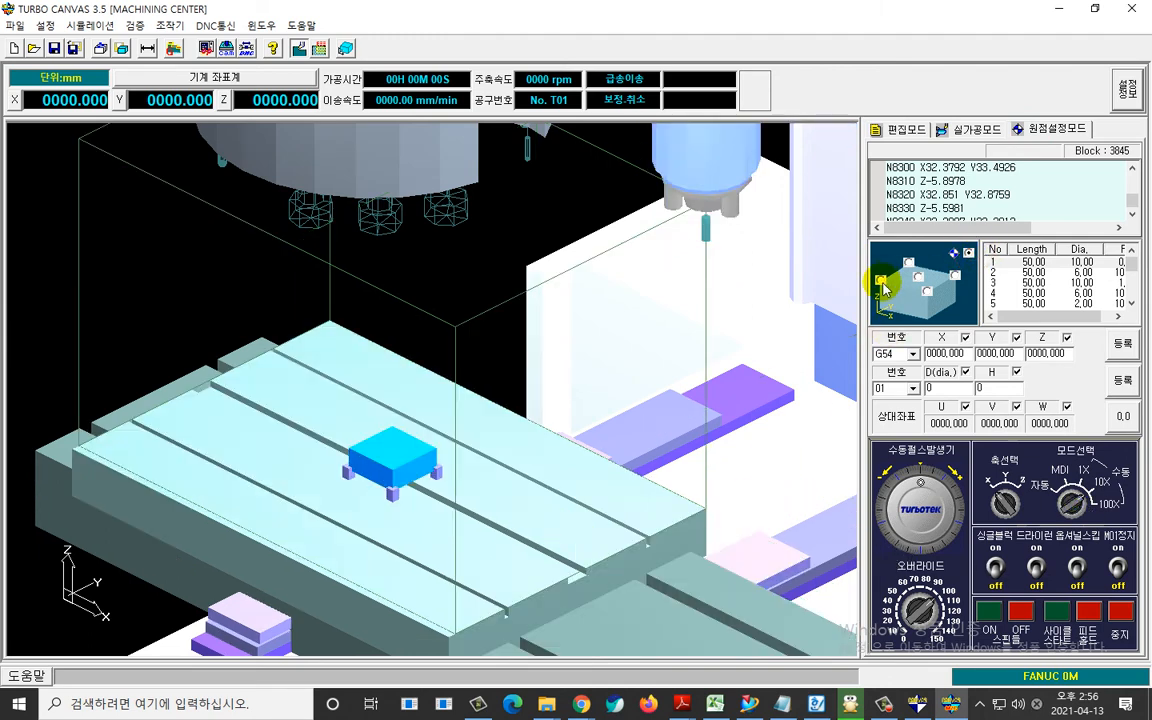
pyautogui.click(881, 281)
pyautogui.scroll(5, 828, 566)
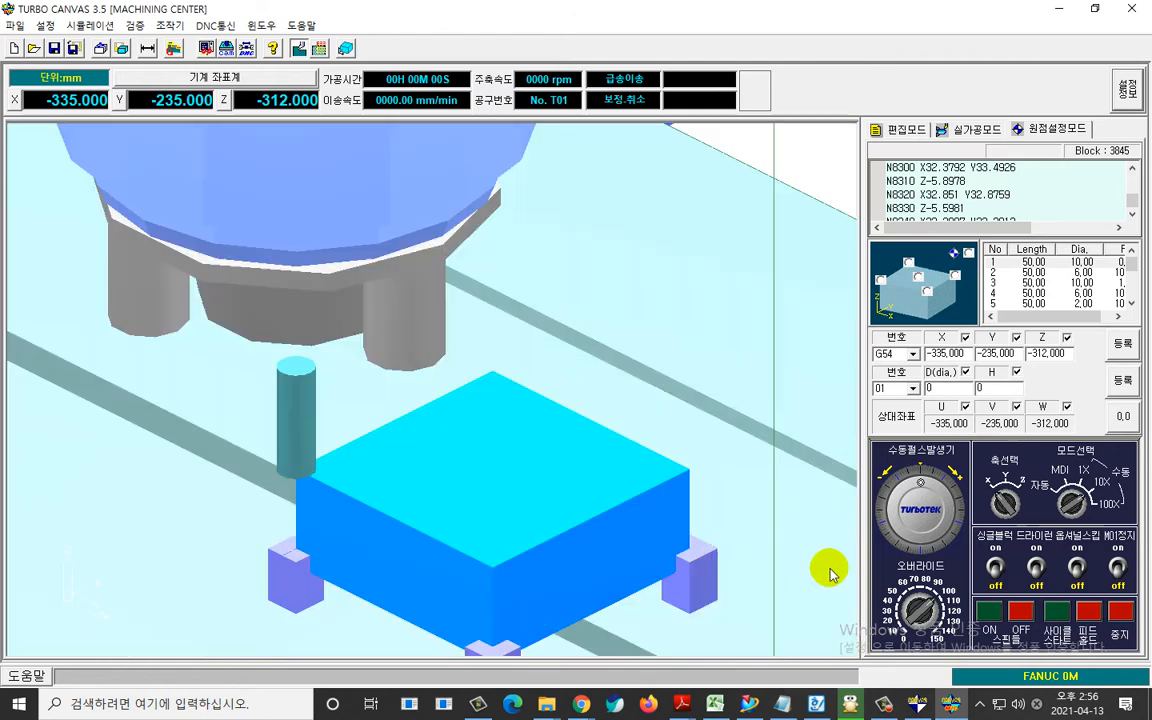
pyautogui.click(1124, 346)
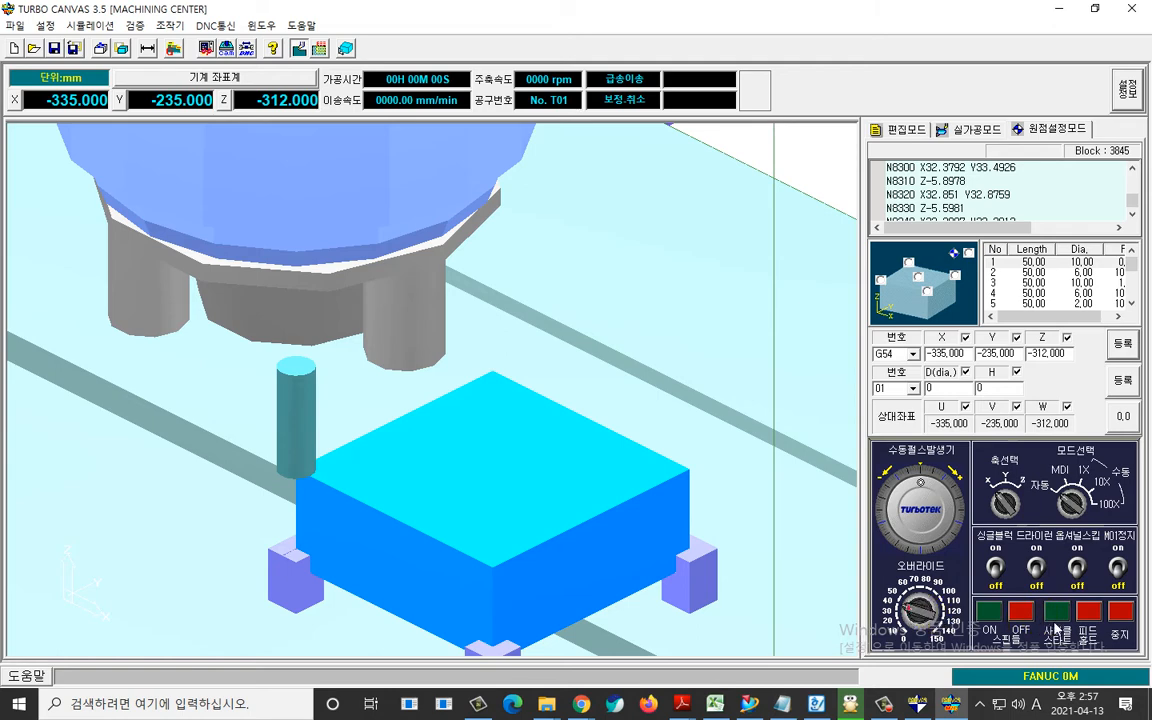
# Try to simulate the NC program with a cycle start, inspect the tool at the block, and clear the alarm.
pyautogui.click(1062, 608)
pyautogui.rightClick(714, 512)
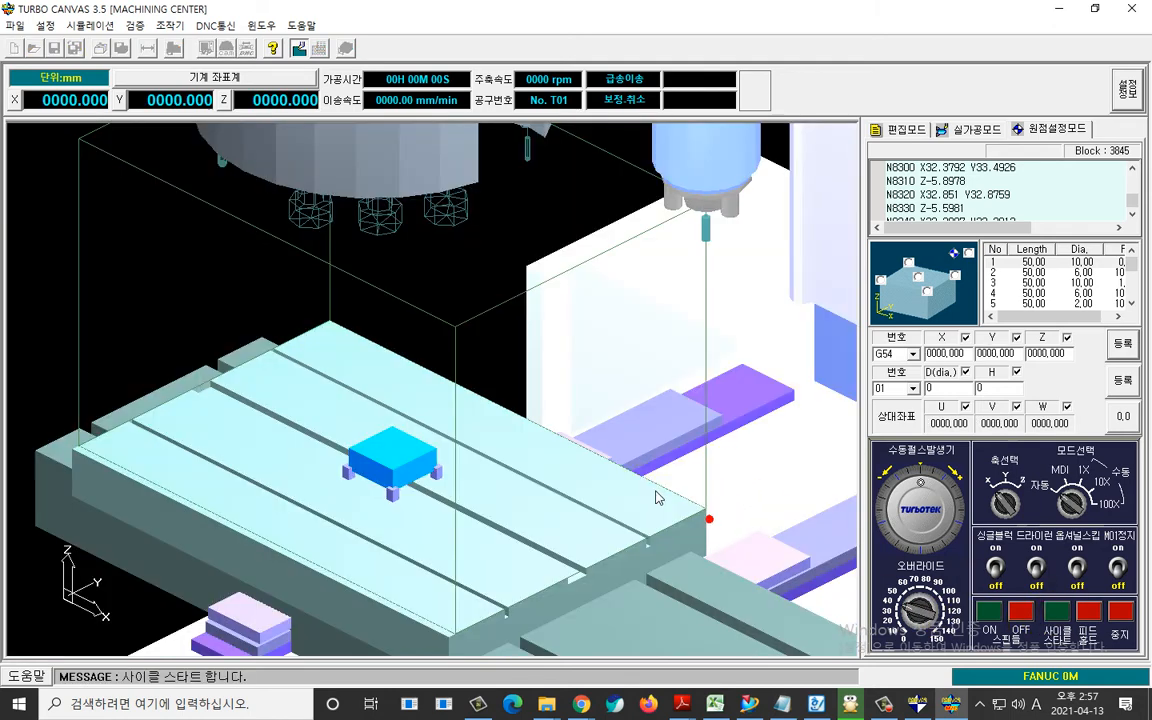
pyautogui.moveTo(247, 373); pyautogui.dragTo(431, 509)
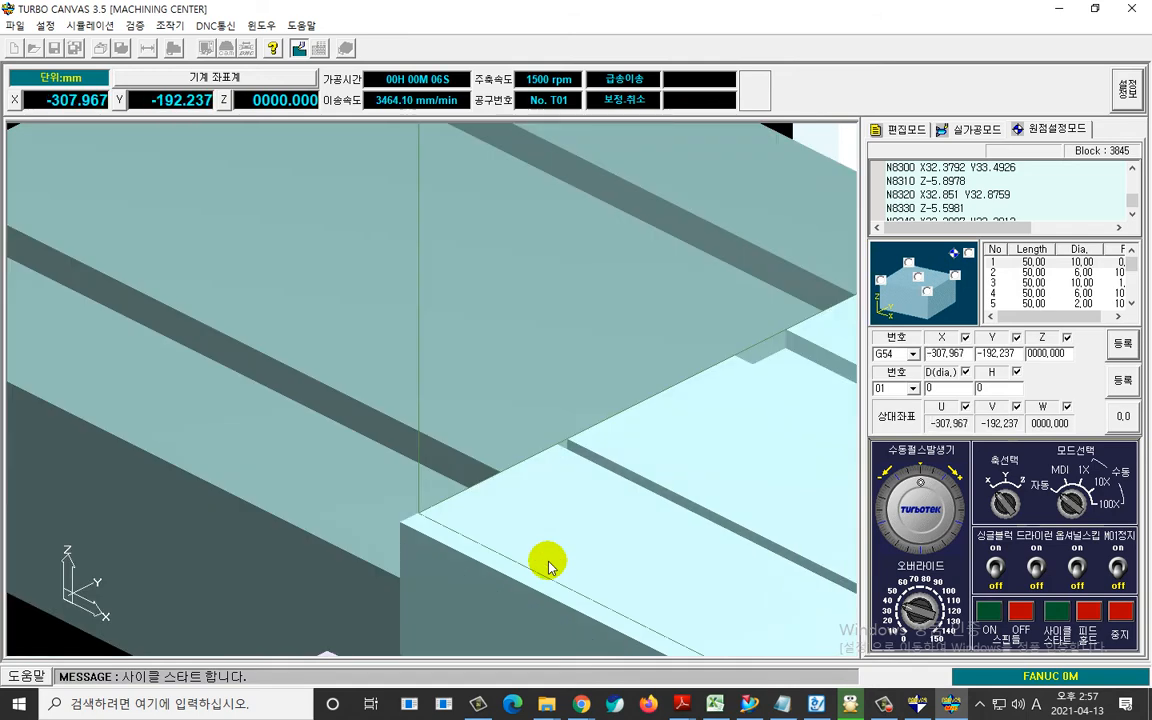
pyautogui.rightClick(462, 513)
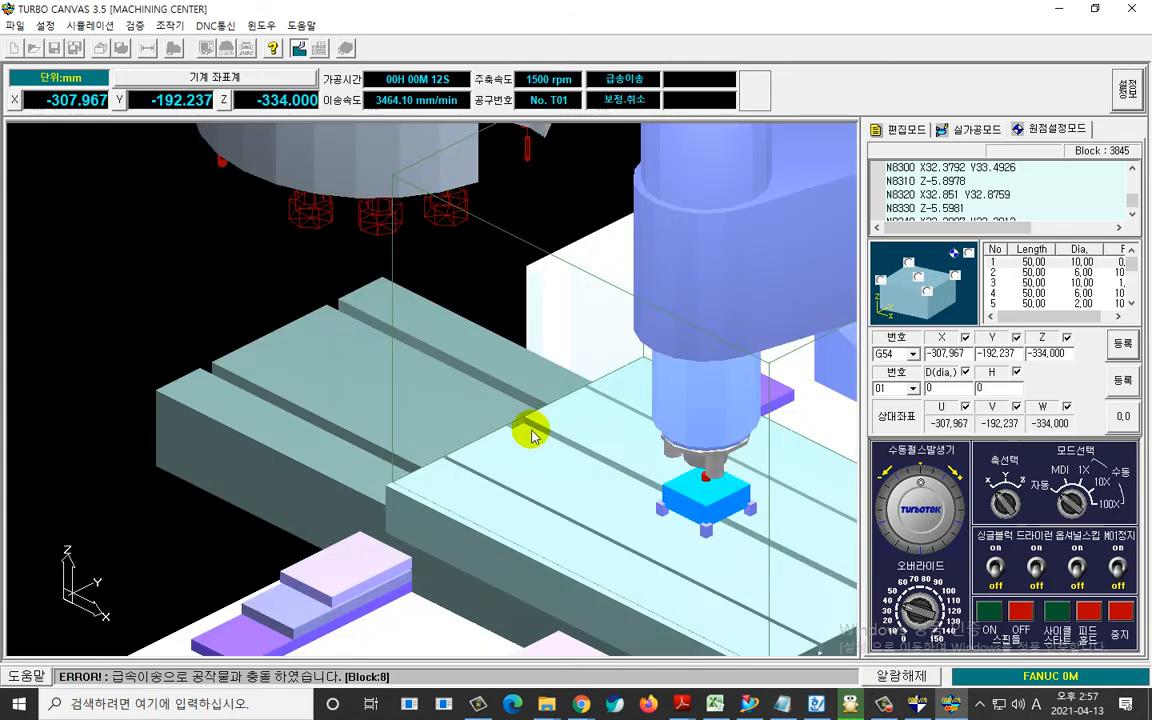
pyautogui.moveTo(545, 404); pyautogui.dragTo(818, 561)
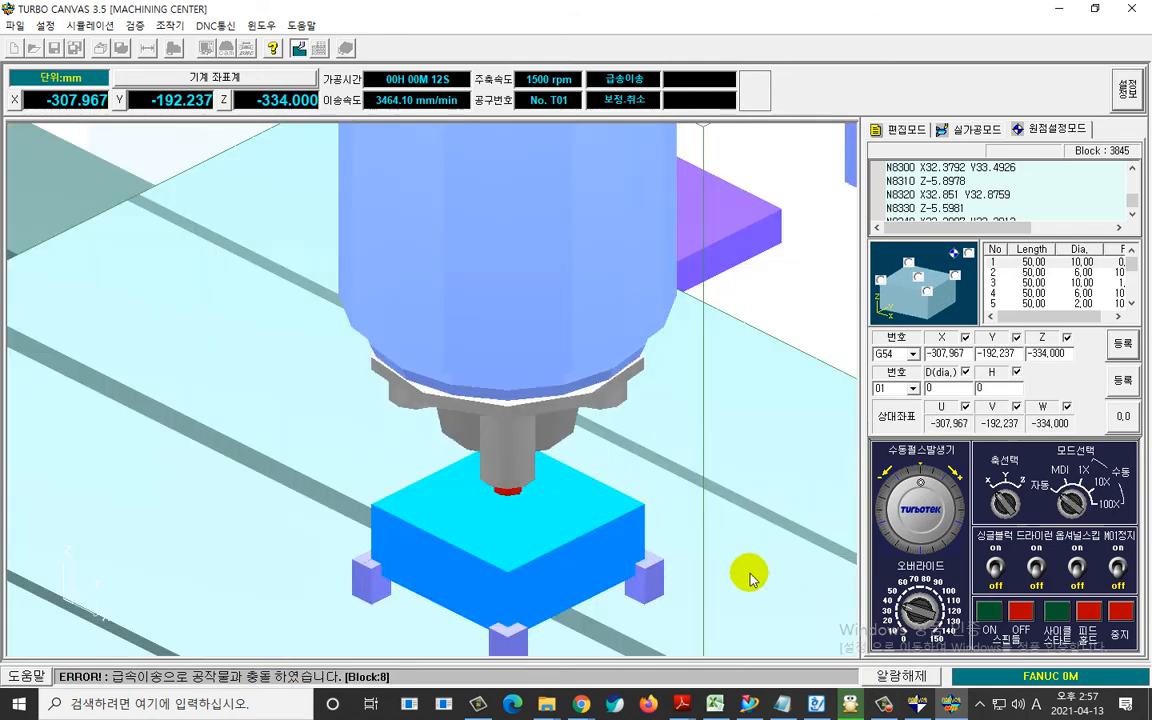
pyautogui.rightClick(598, 600)
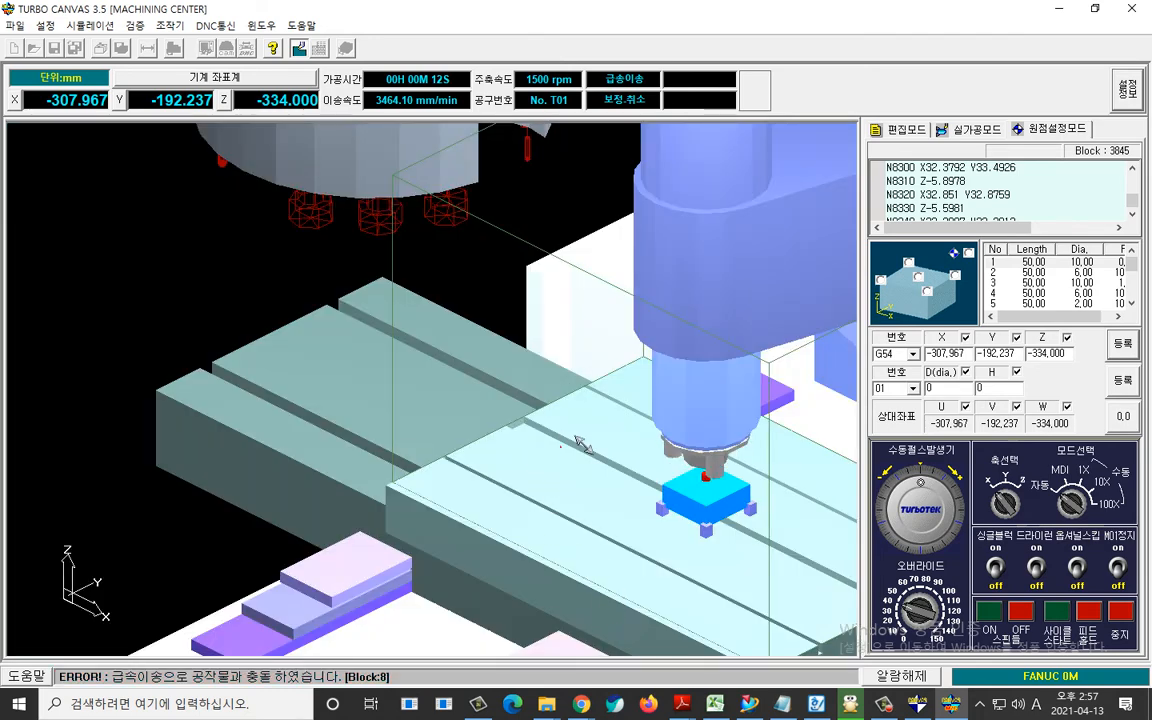
pyautogui.moveTo(557, 451); pyautogui.dragTo(822, 565)
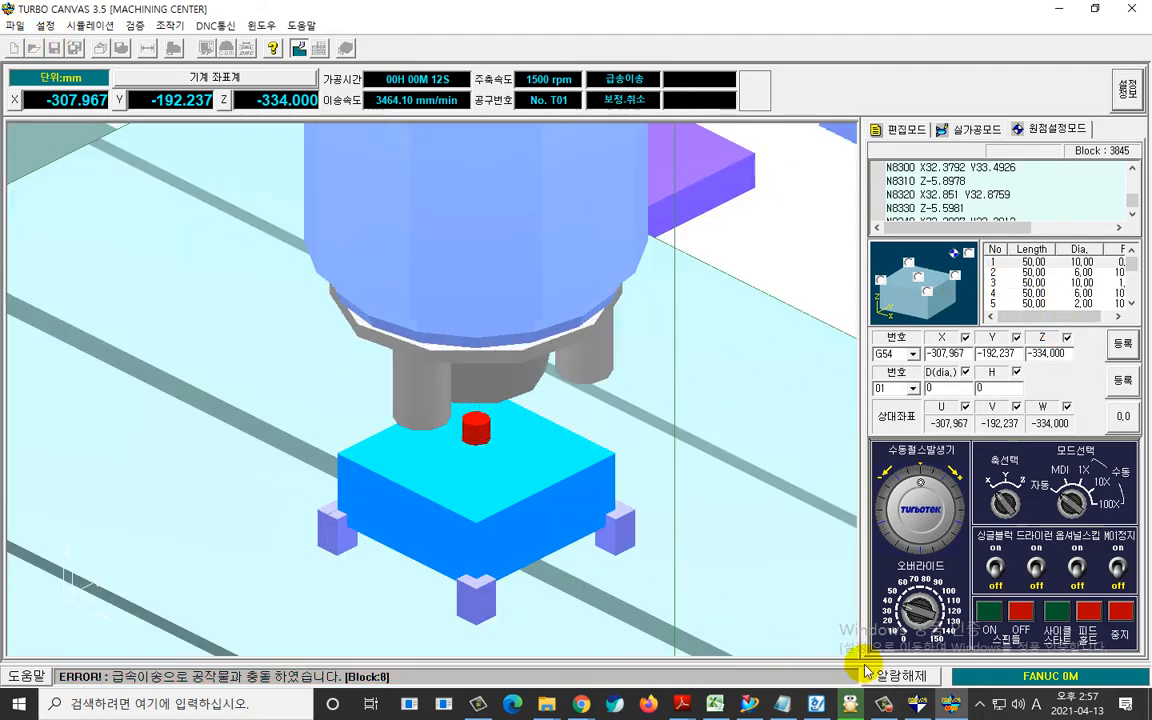
pyautogui.click(901, 676)
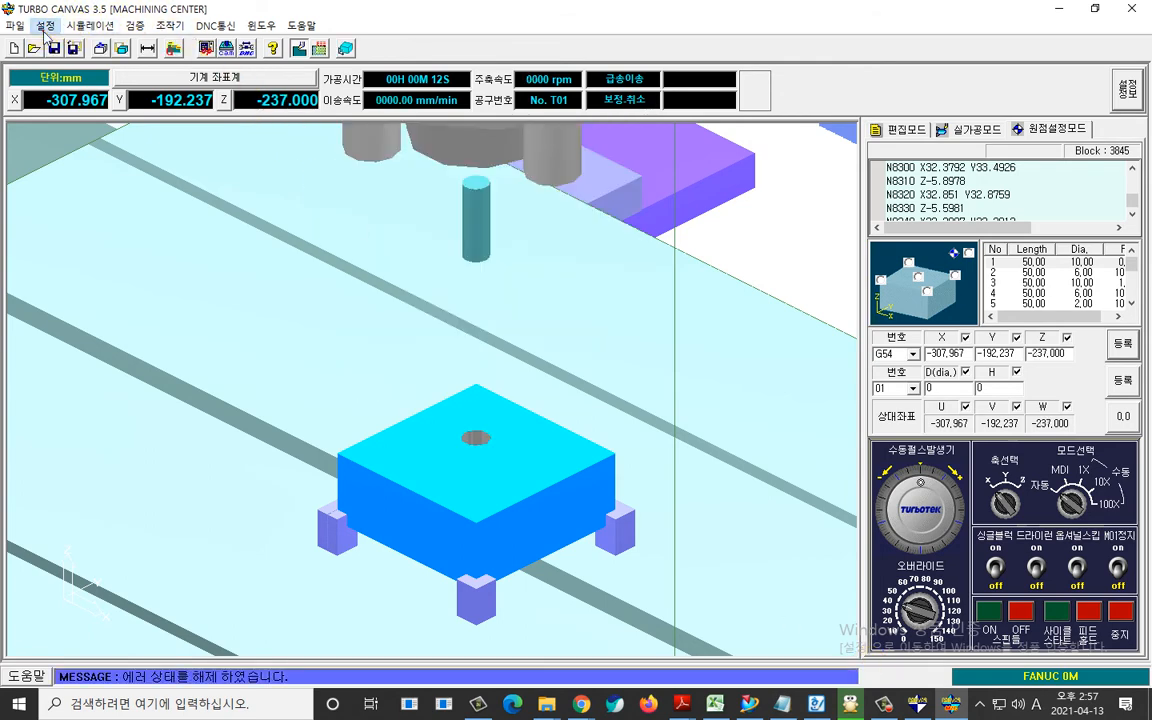
# Check the G54 work coordinates and tool offsets in the main settings' parameter setup (파라메터 설정).
pyautogui.click(45, 25)
pyautogui.click(62, 44)
pyautogui.click(82, 349)
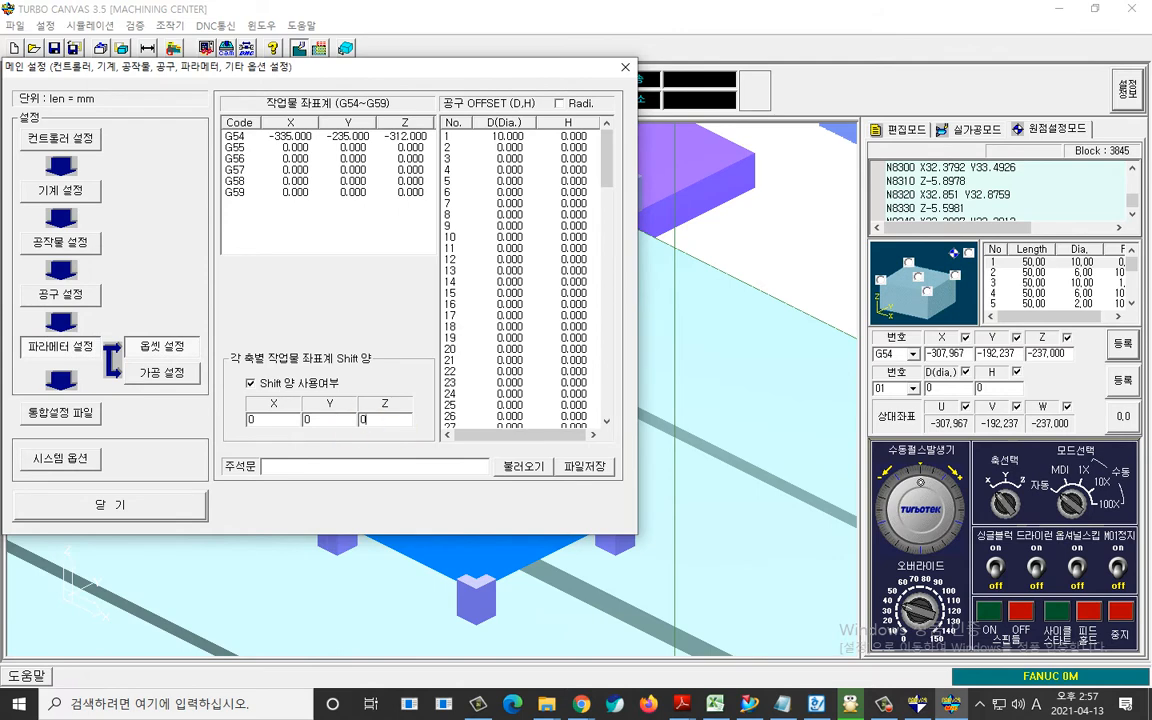
pyautogui.click(176, 506)
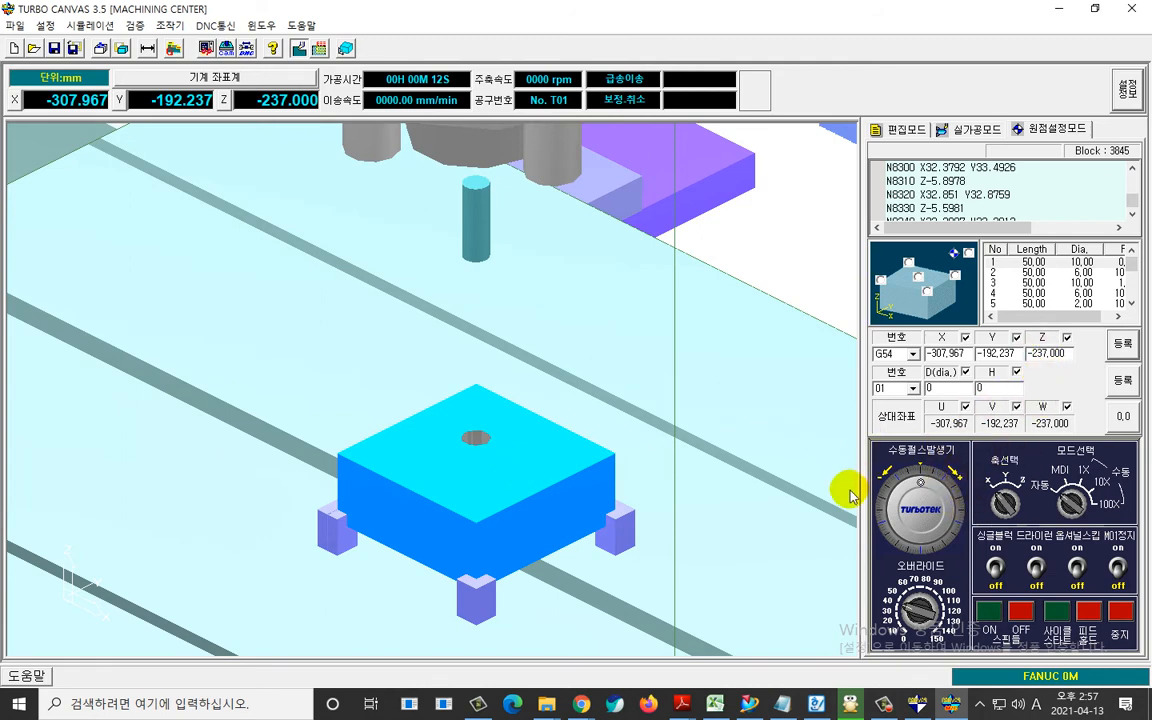
# Stop the machine, regenerate the workpiece (공작물 재생성), and restart the machining cycle with the block in close view.
pyautogui.click(1121, 612)
pyautogui.rightClick(768, 420)
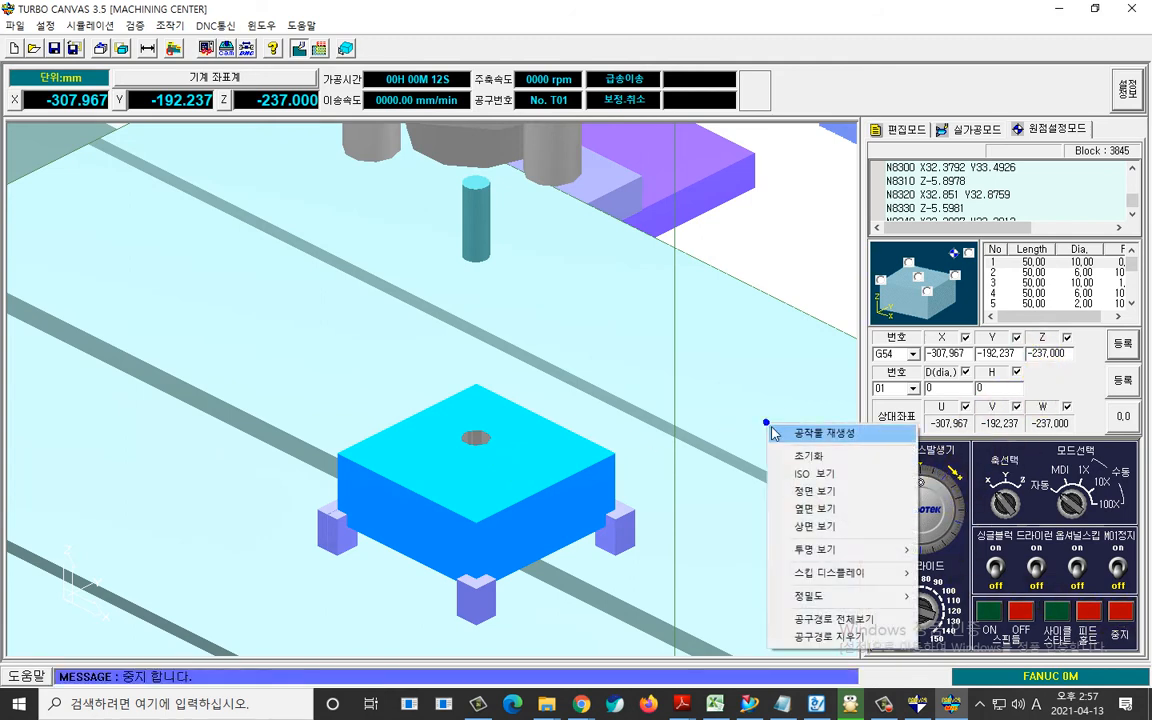
pyautogui.click(781, 433)
pyautogui.click(1046, 613)
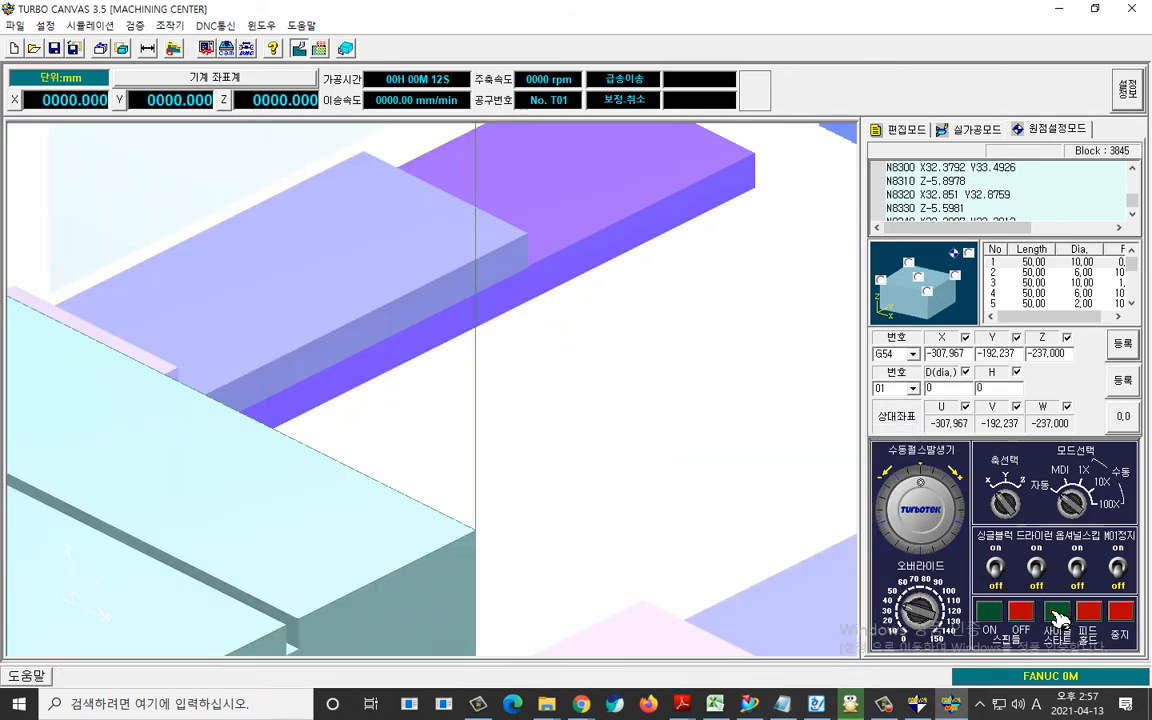
pyautogui.moveTo(692, 548); pyautogui.dragTo(650, 498)
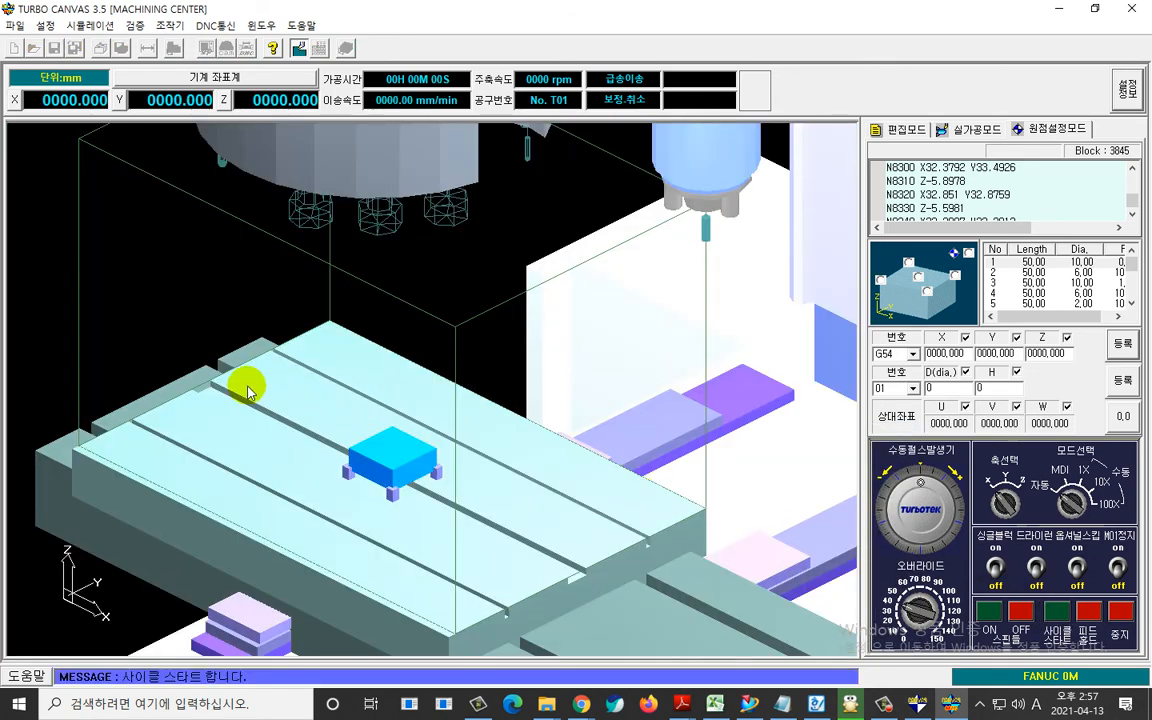
pyautogui.moveTo(247, 390); pyautogui.dragTo(400, 518)
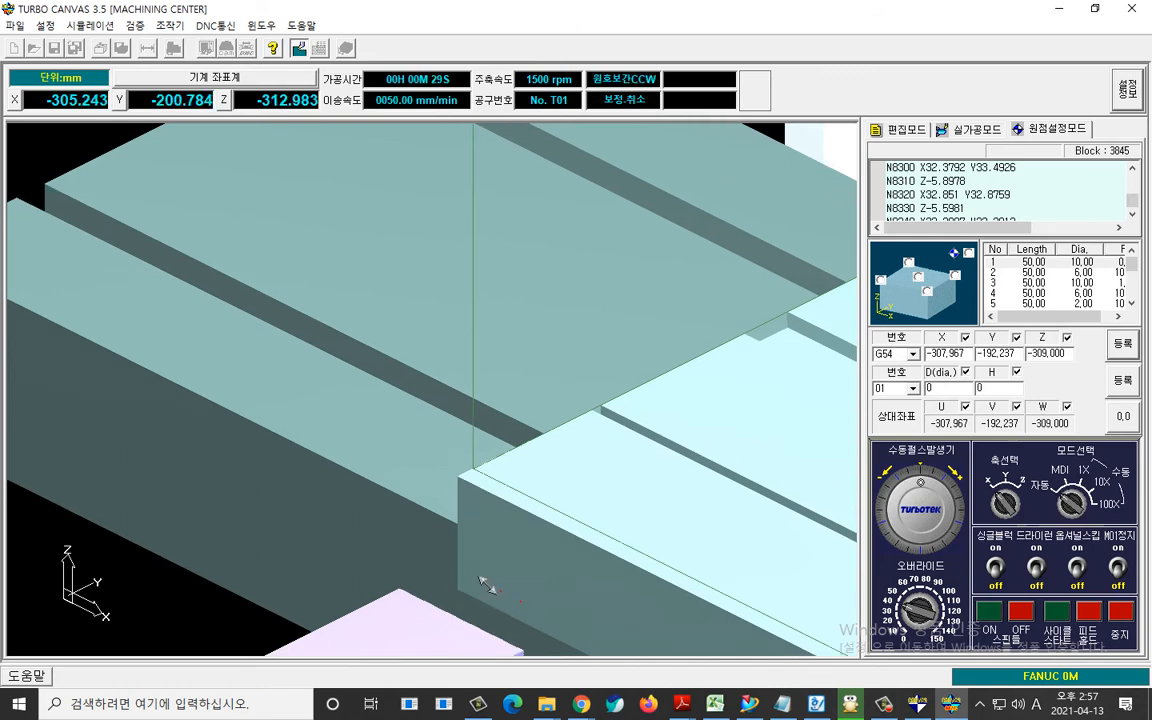
pyautogui.moveTo(486, 585); pyautogui.dragTo(491, 408)
pyautogui.moveTo(816, 591); pyautogui.dragTo(812, 590)
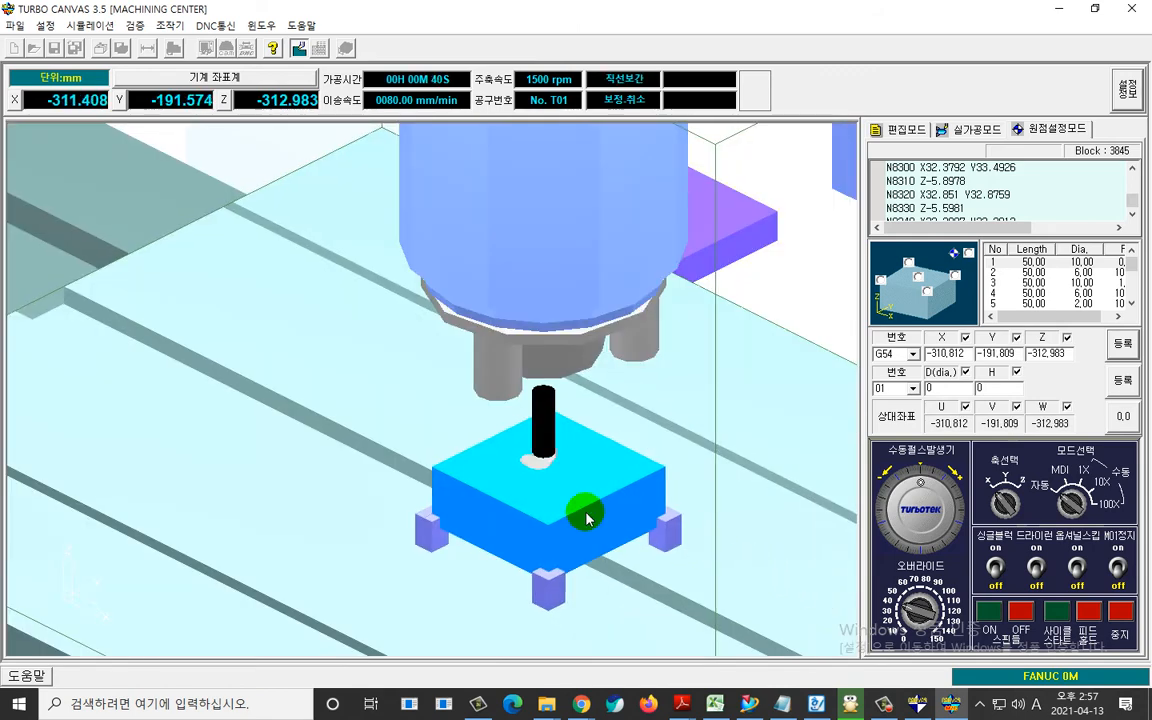
pyautogui.moveTo(580, 562); pyautogui.dragTo(582, 564)
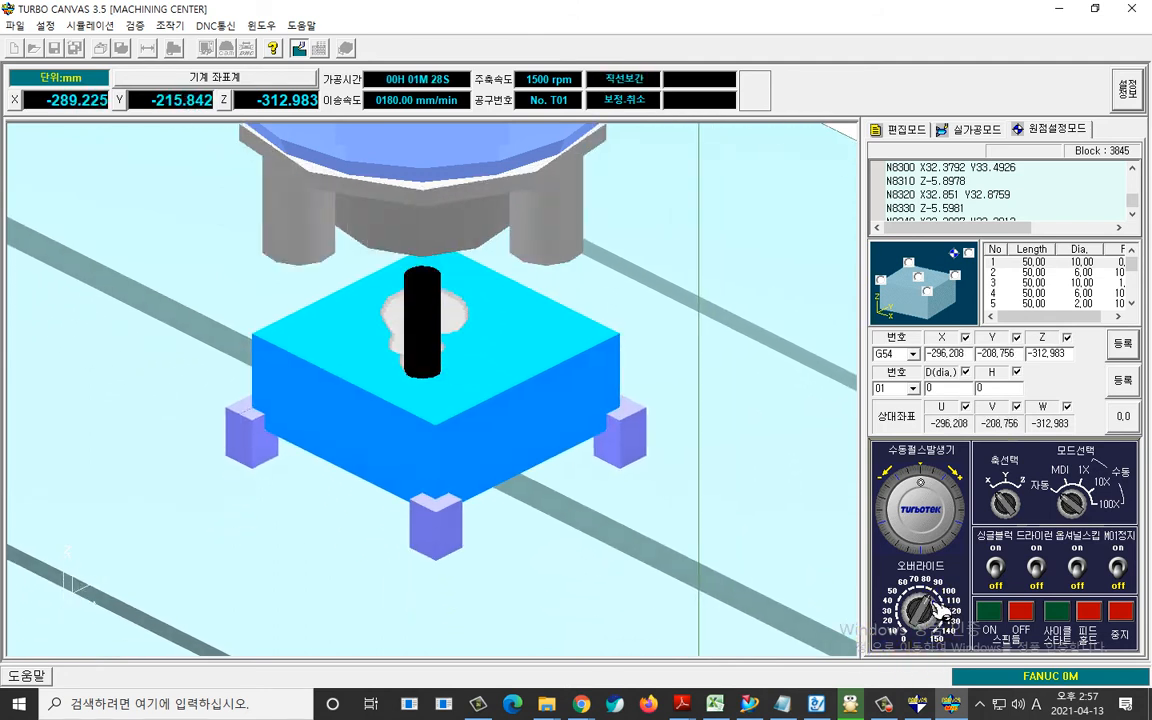
# Set the simulation's display precision (정밀도) to 100% during the machining run.
pyautogui.click(915, 606)
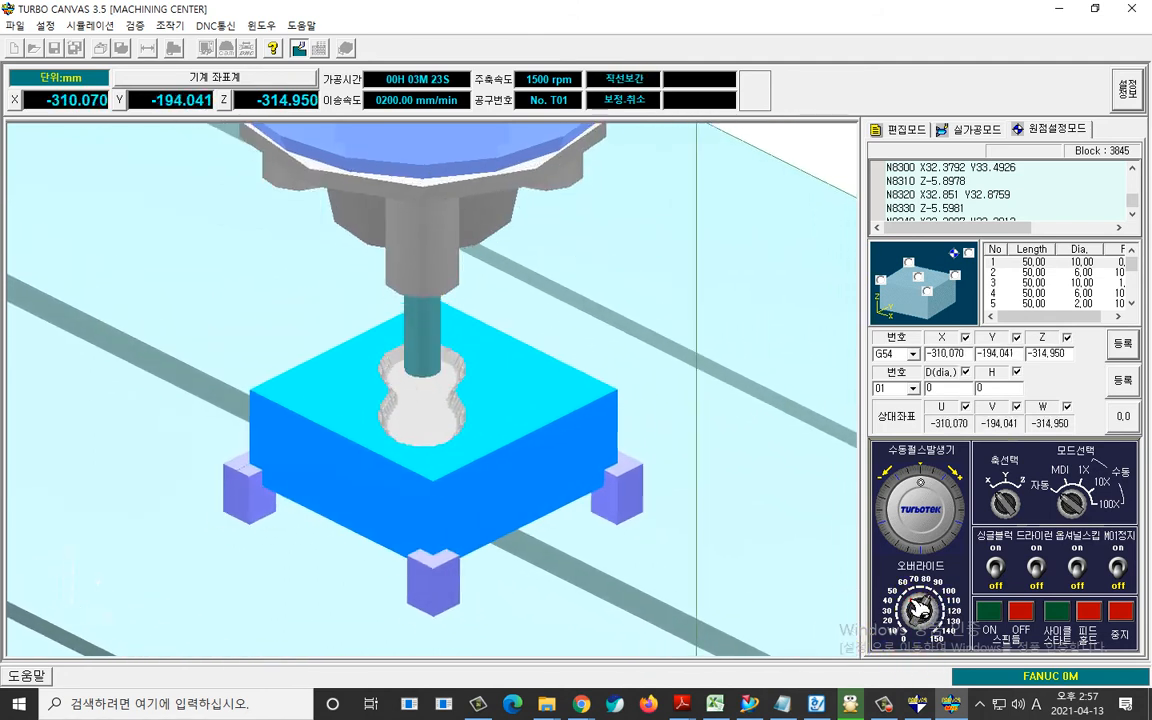
pyautogui.rightClick(847, 561)
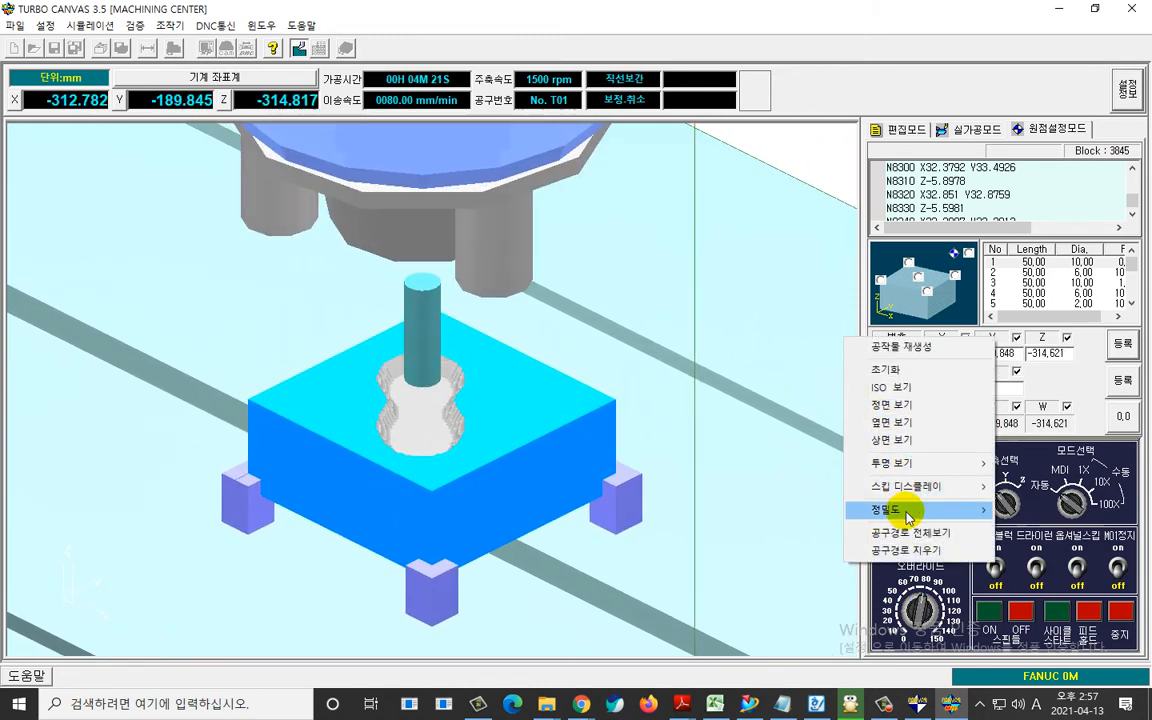
pyautogui.moveTo(911, 517)
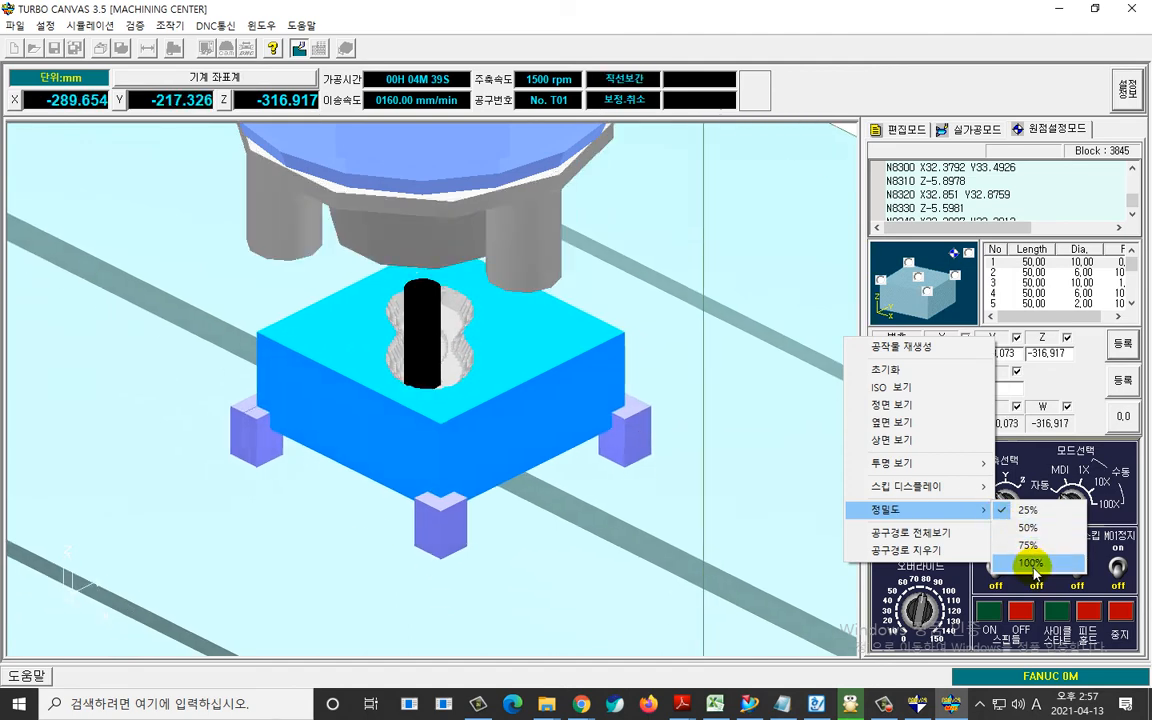
pyautogui.click(1026, 558)
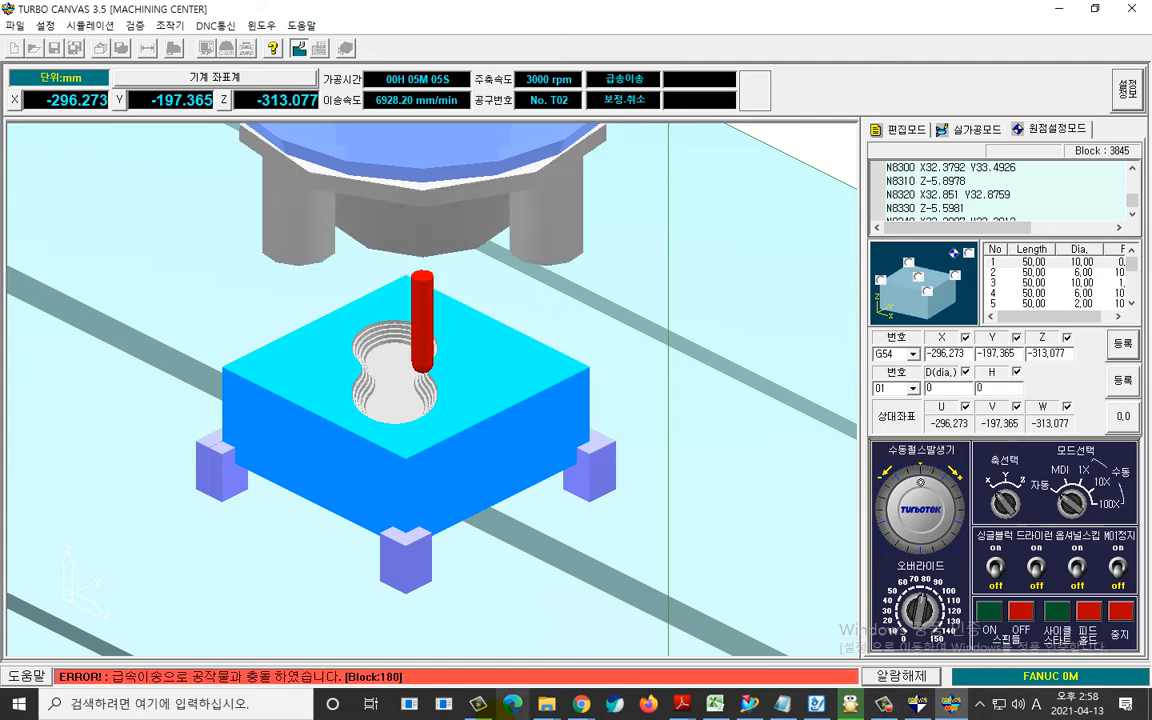
# Switch to NX and close the information window holding the previous NC program listing.
pyautogui.moveTo(478, 703)
pyautogui.moveTo(453, 594)
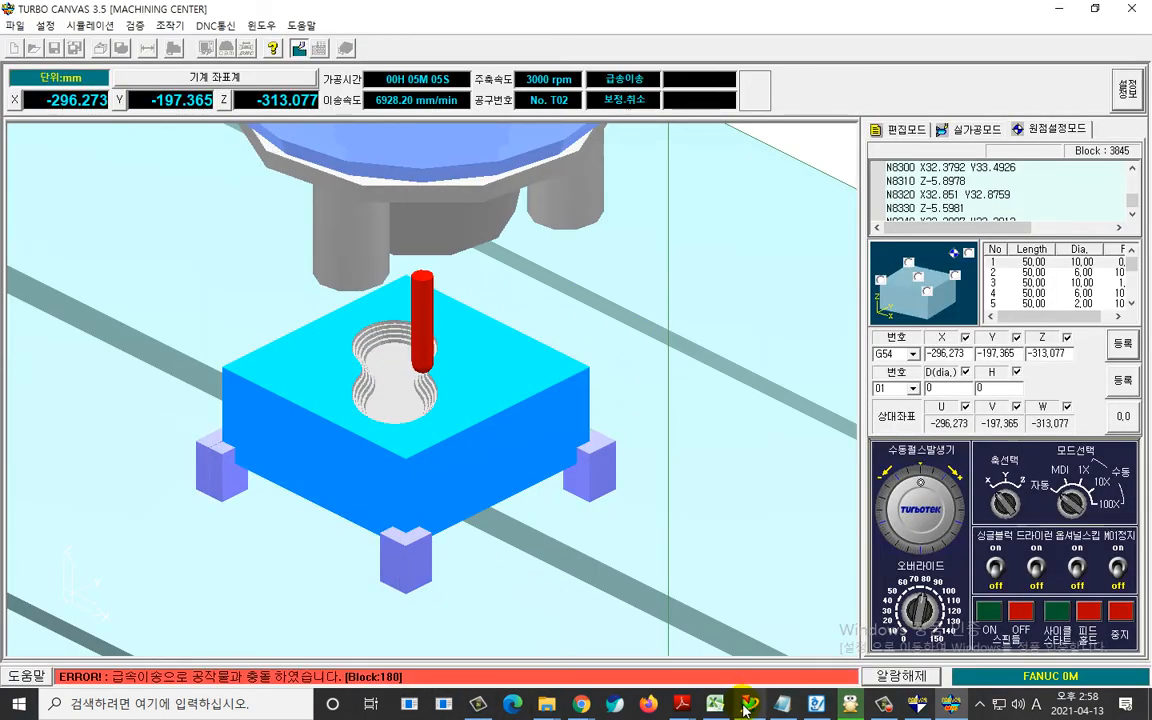
pyautogui.click(746, 706)
pyautogui.doubleClick(578, 315)
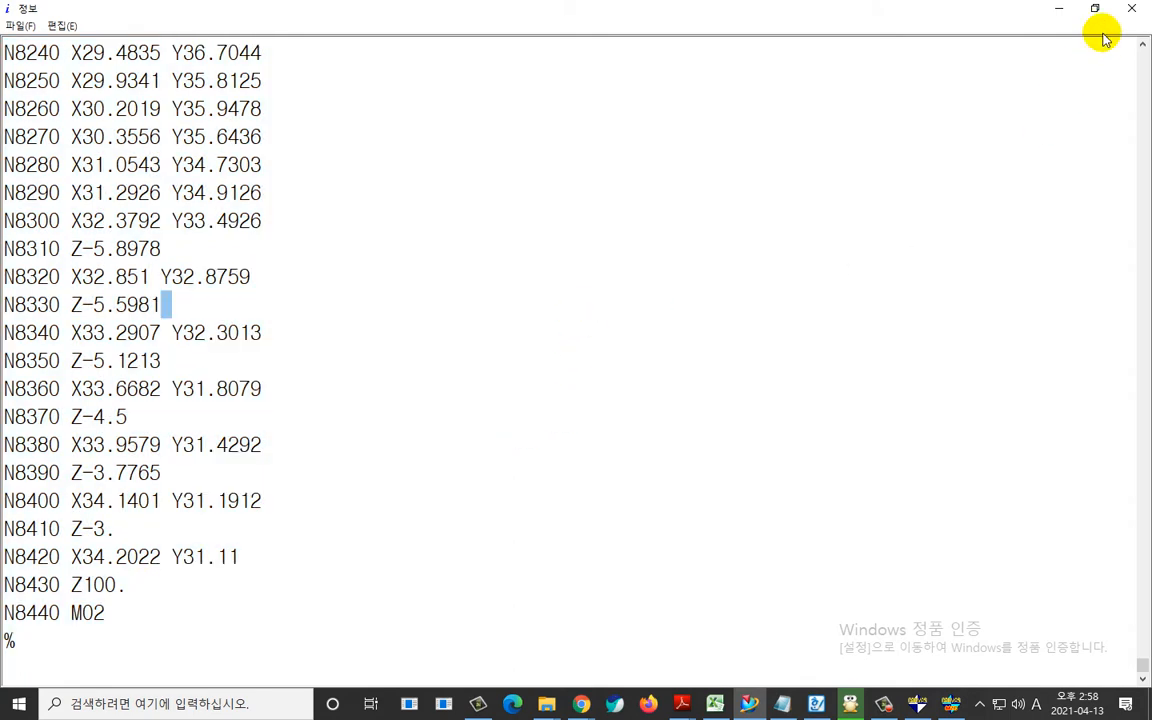
pyautogui.click(1133, 10)
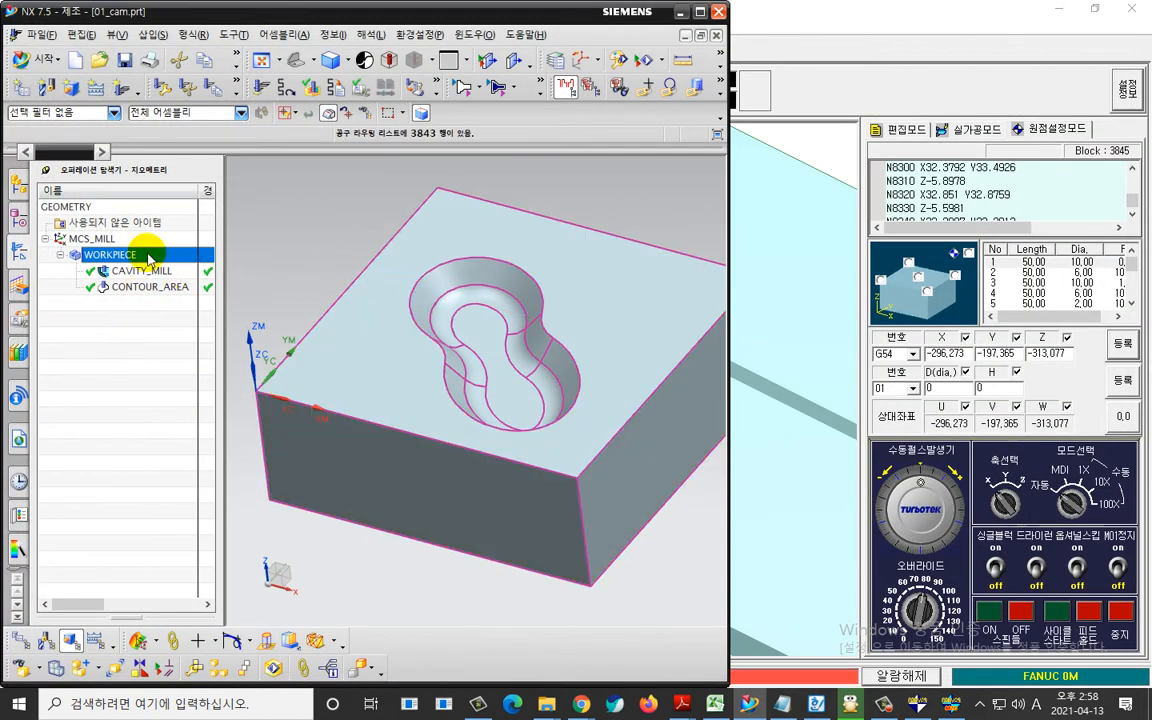
# Post-process the WORKPIECE group with TNV_40_3.pui from the desktop's 01.tnv_post folder and enlarge the NC program listing.
pyautogui.rightClick(148, 258)
pyautogui.click(210, 407)
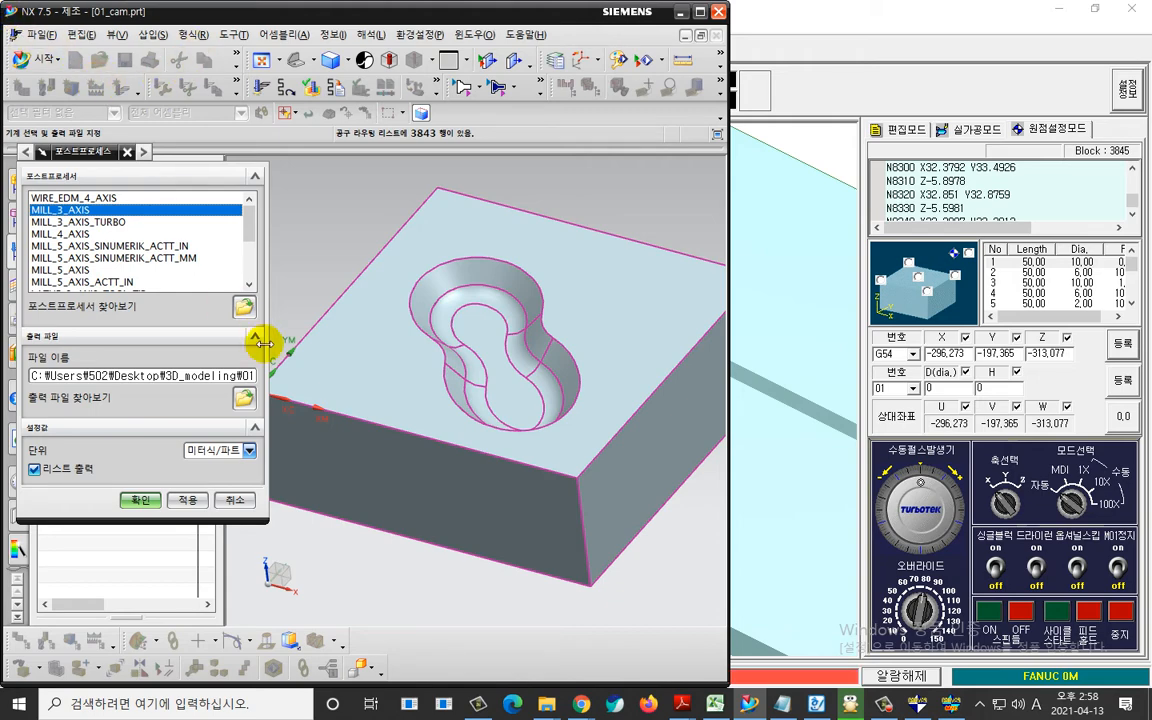
pyautogui.click(245, 308)
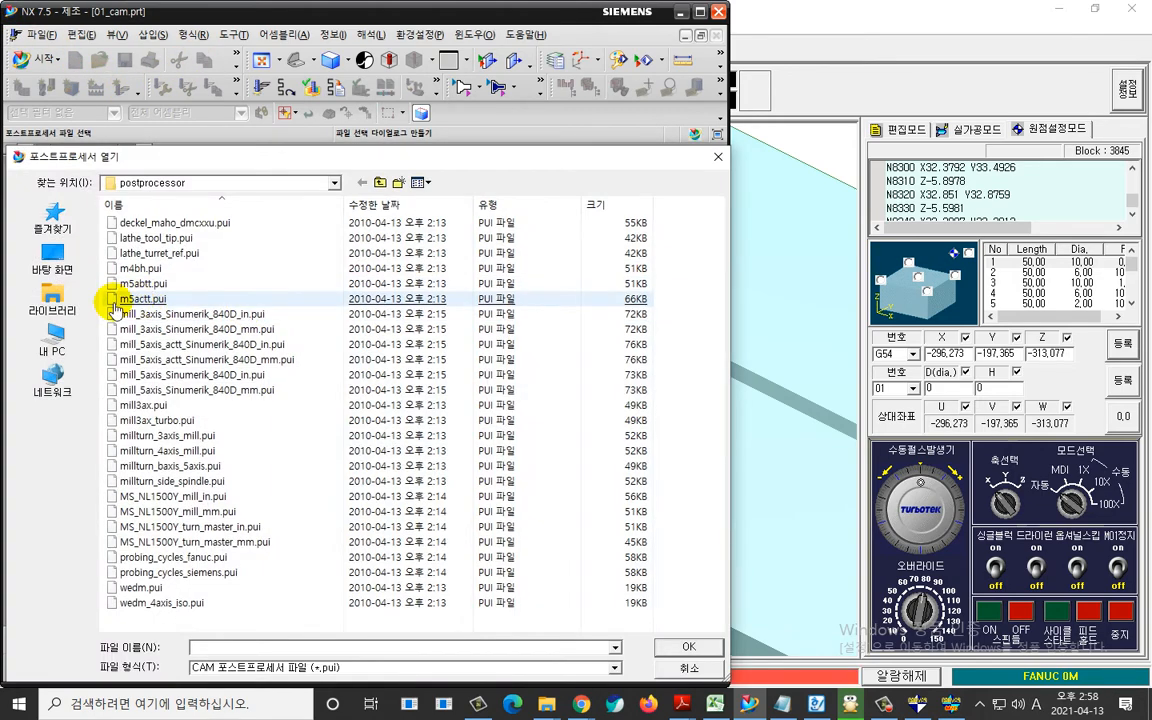
pyautogui.click(53, 262)
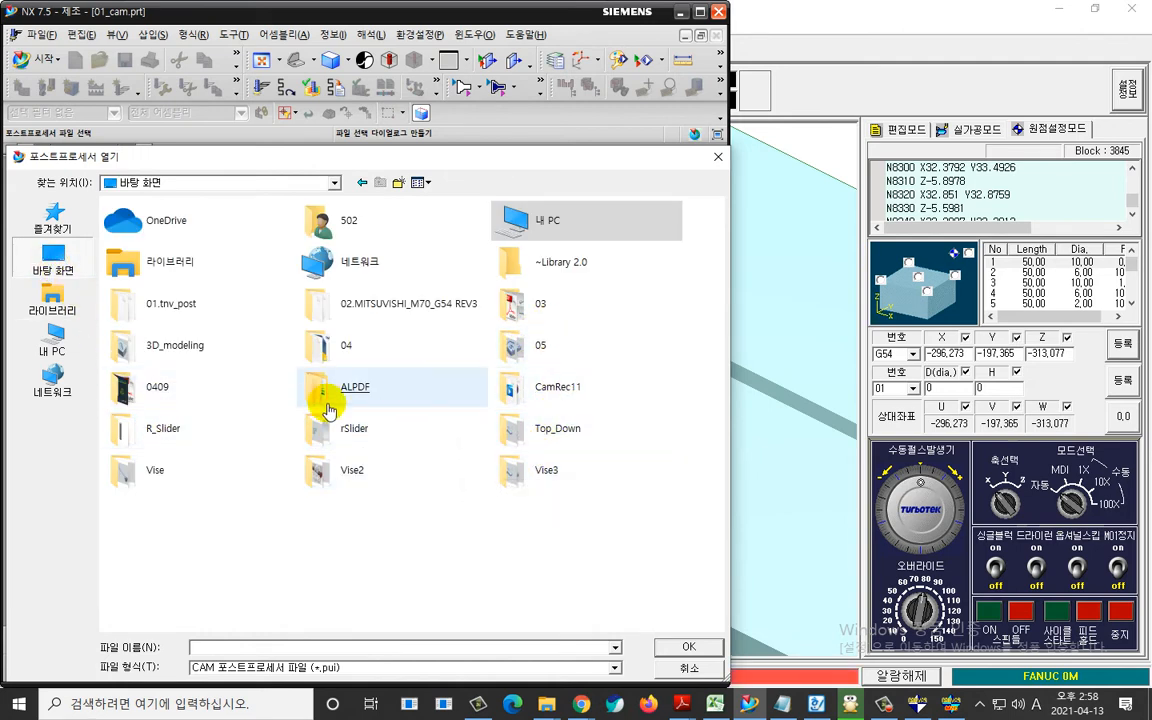
pyautogui.doubleClick(189, 317)
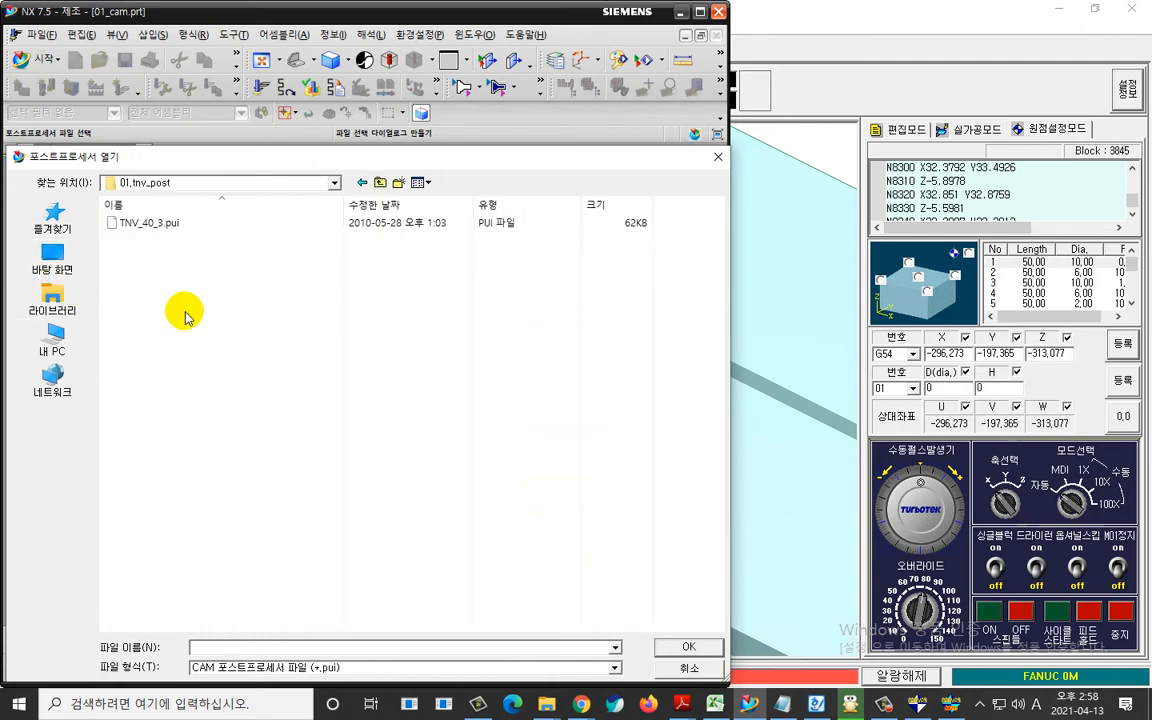
pyautogui.click(146, 228)
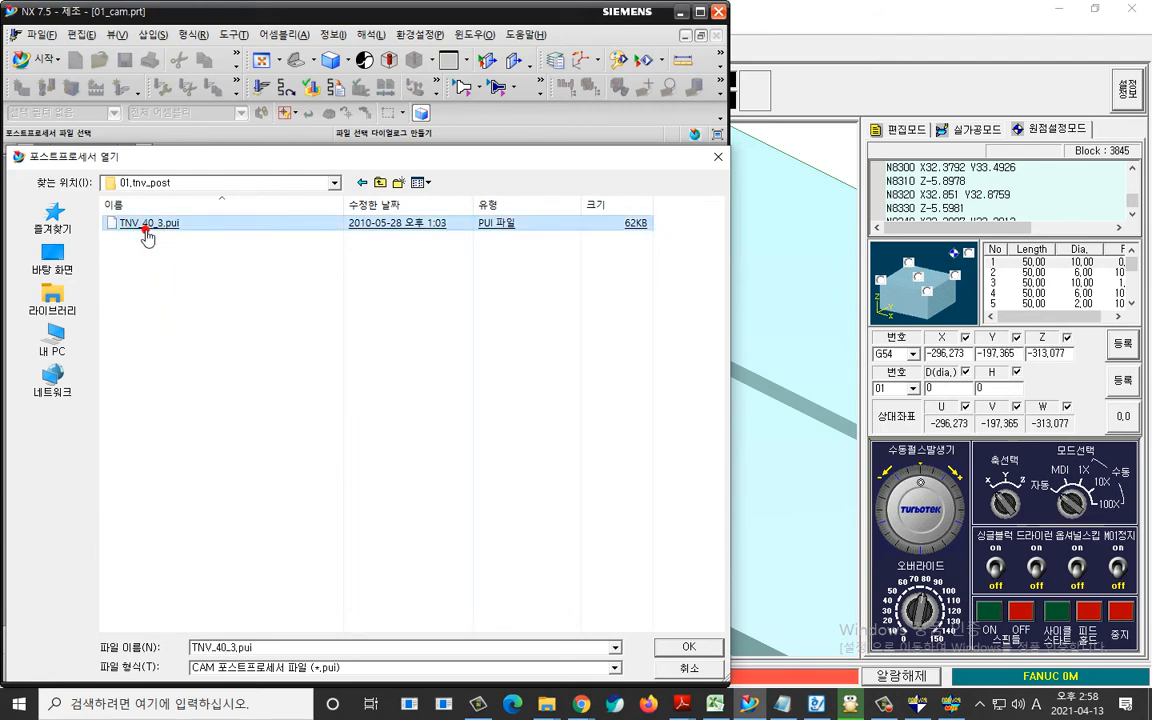
pyautogui.doubleClick(146, 228)
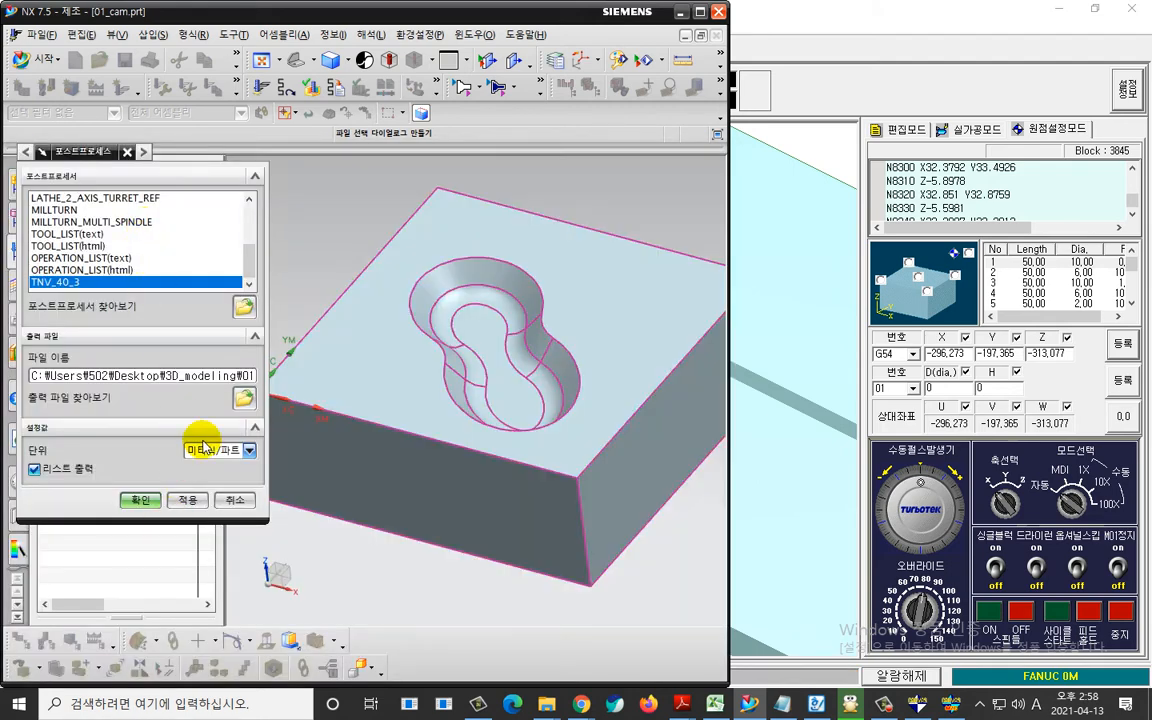
pyautogui.click(146, 506)
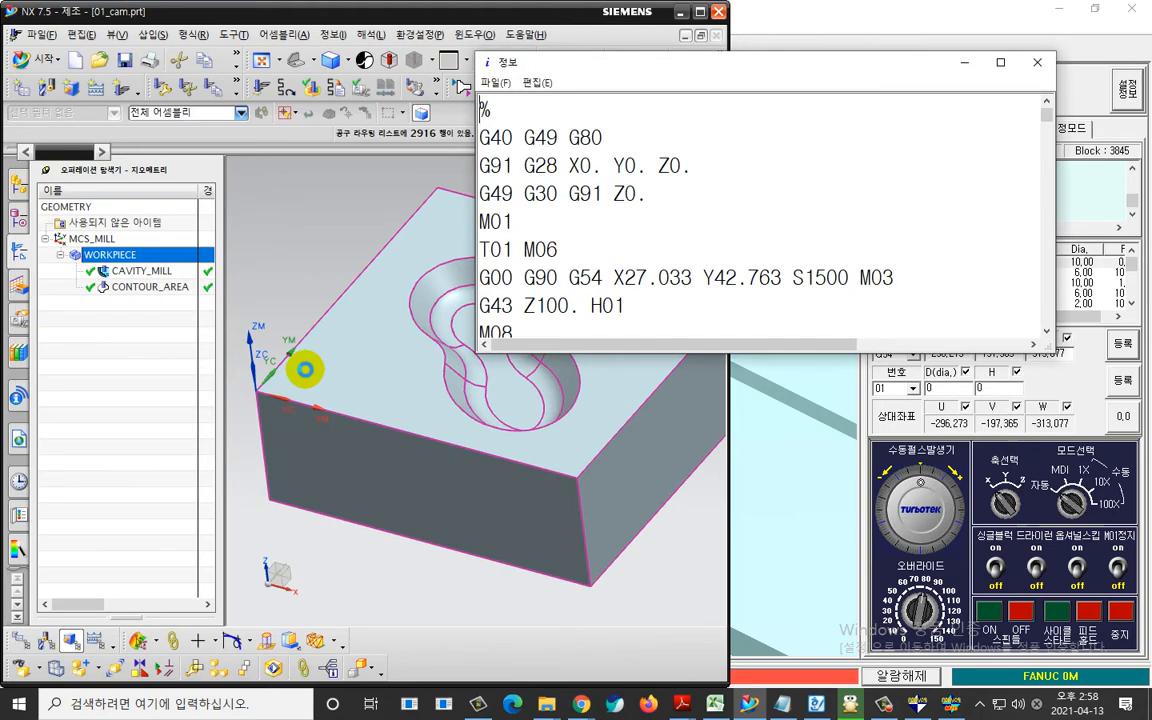
pyautogui.doubleClick(580, 64)
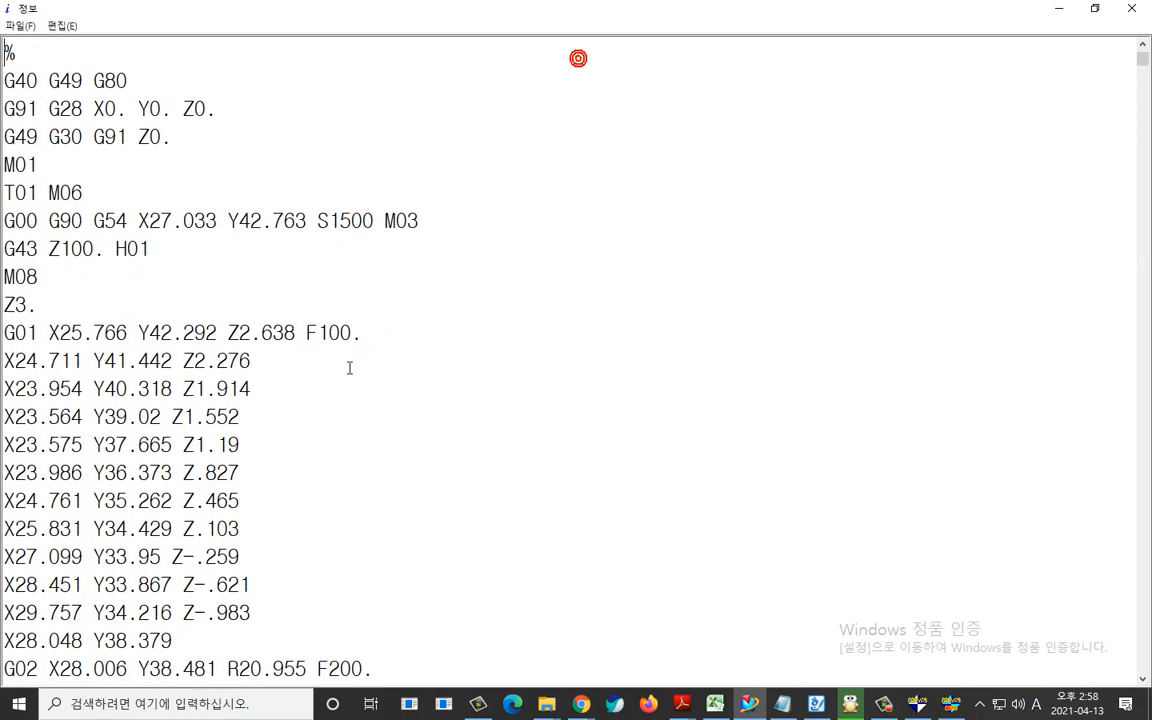
# Delete the information header above the opening % in the NC program listing, and copy the entire remaining program.
pyautogui.scroll(2, 32, 183)
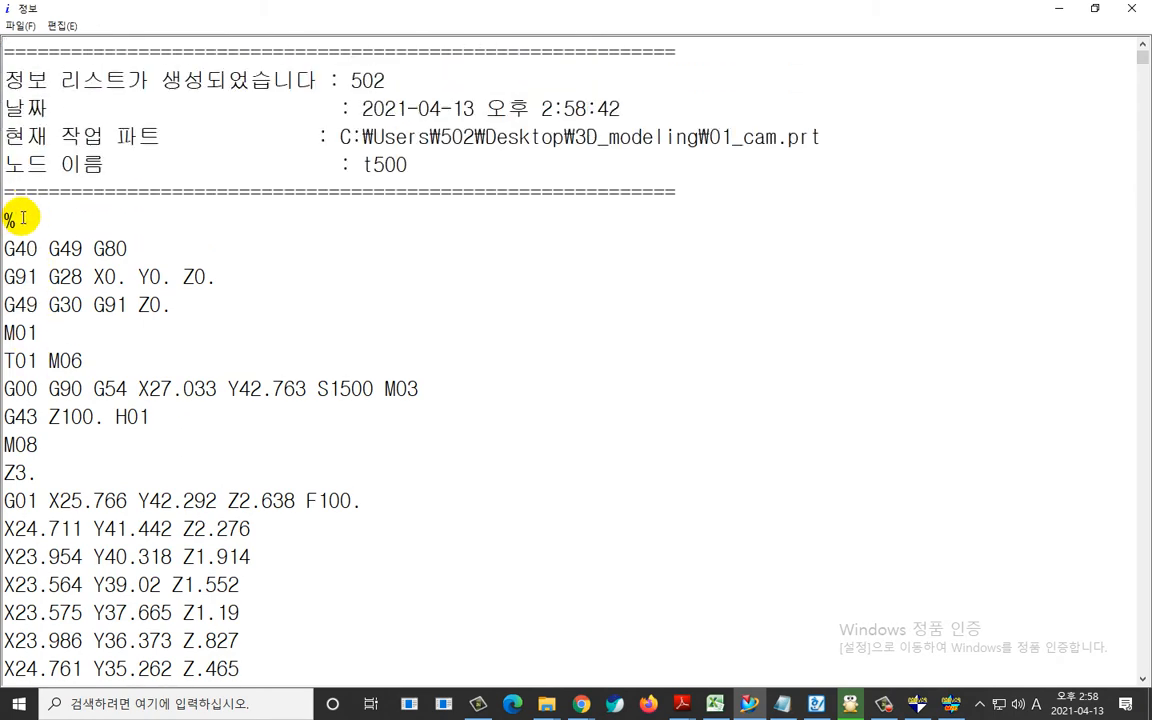
pyautogui.moveTo(7, 219); pyautogui.dragTo(3, 29)
pyautogui.press('Delete')
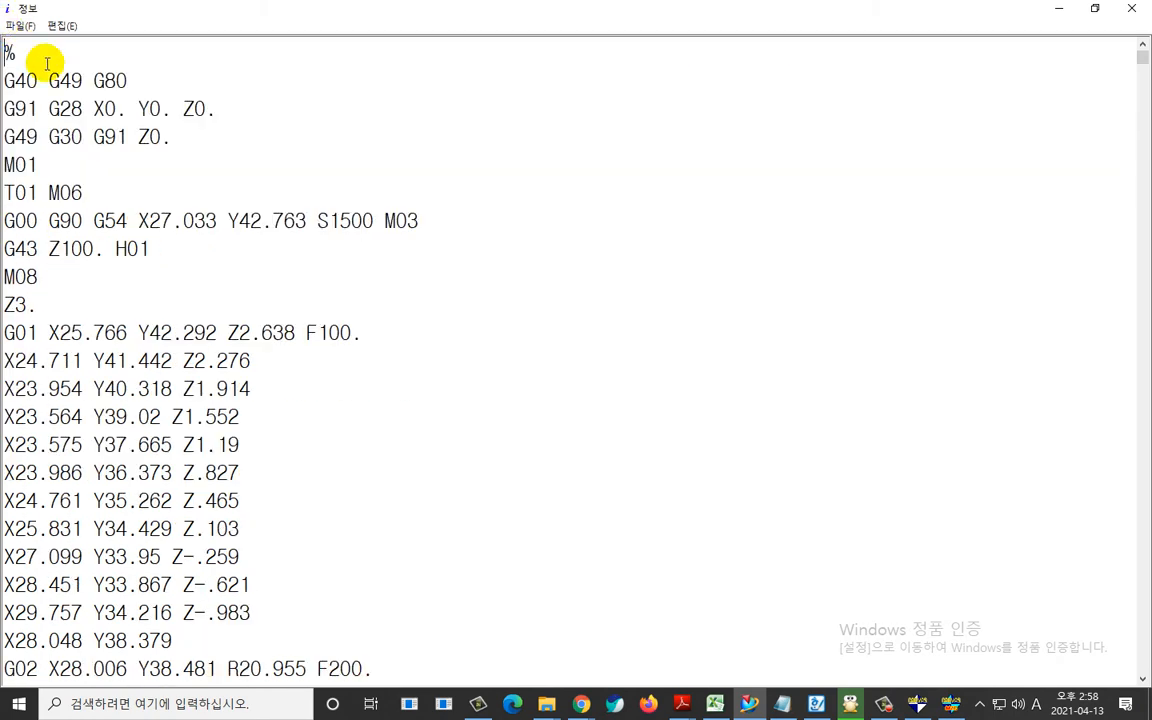
pyautogui.hotkey('ctrl', 'a')
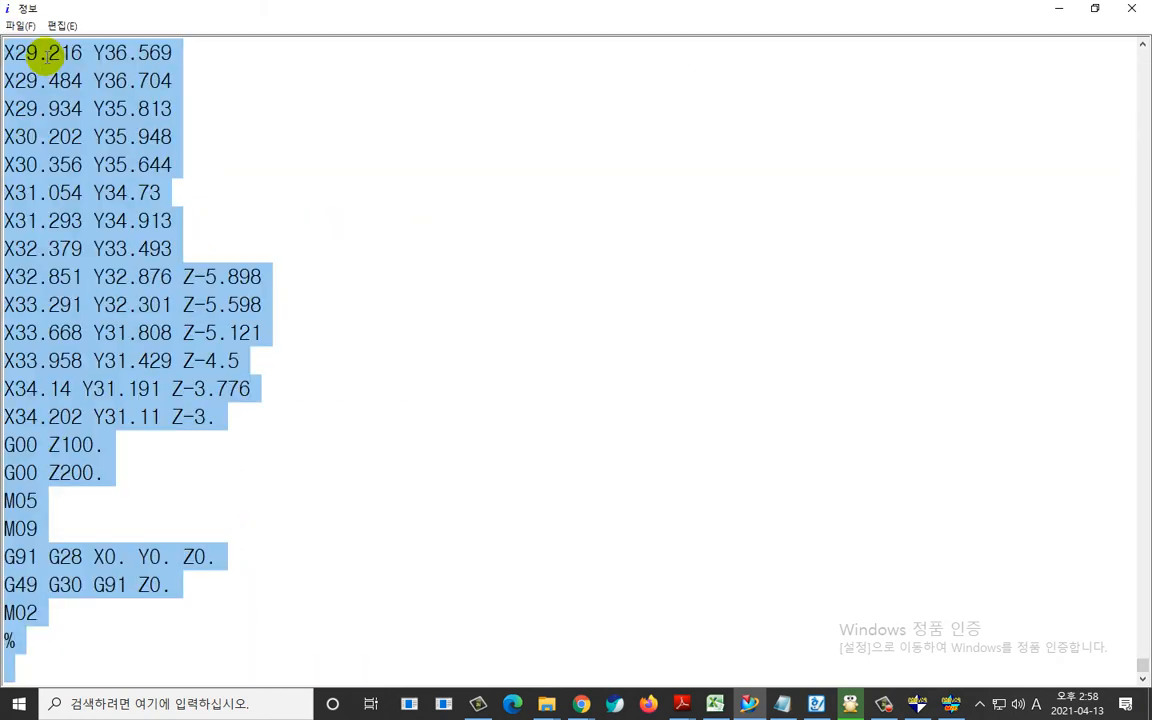
# Switch to TURBO CANVAS, release the collision alarm (알람해제), and regenerate the workpiece (공작물 재생성).
pyautogui.hotkey('alt', 'Tab')
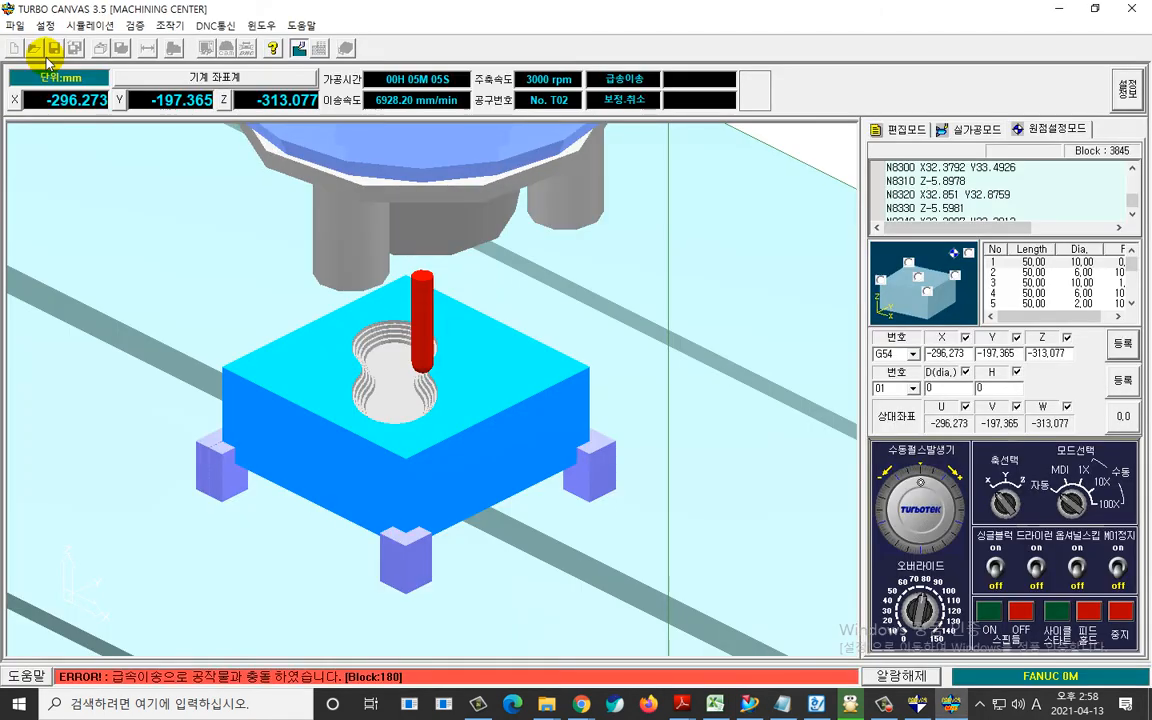
pyautogui.click(901, 676)
pyautogui.rightClick(737, 514)
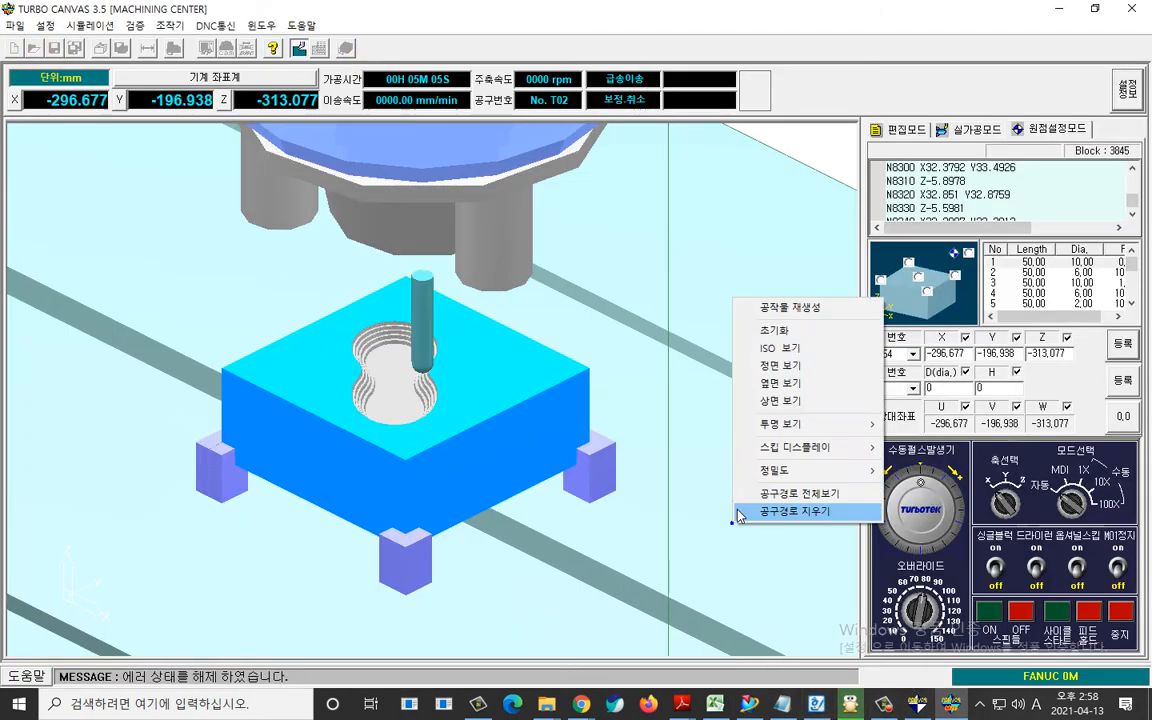
pyautogui.click(799, 312)
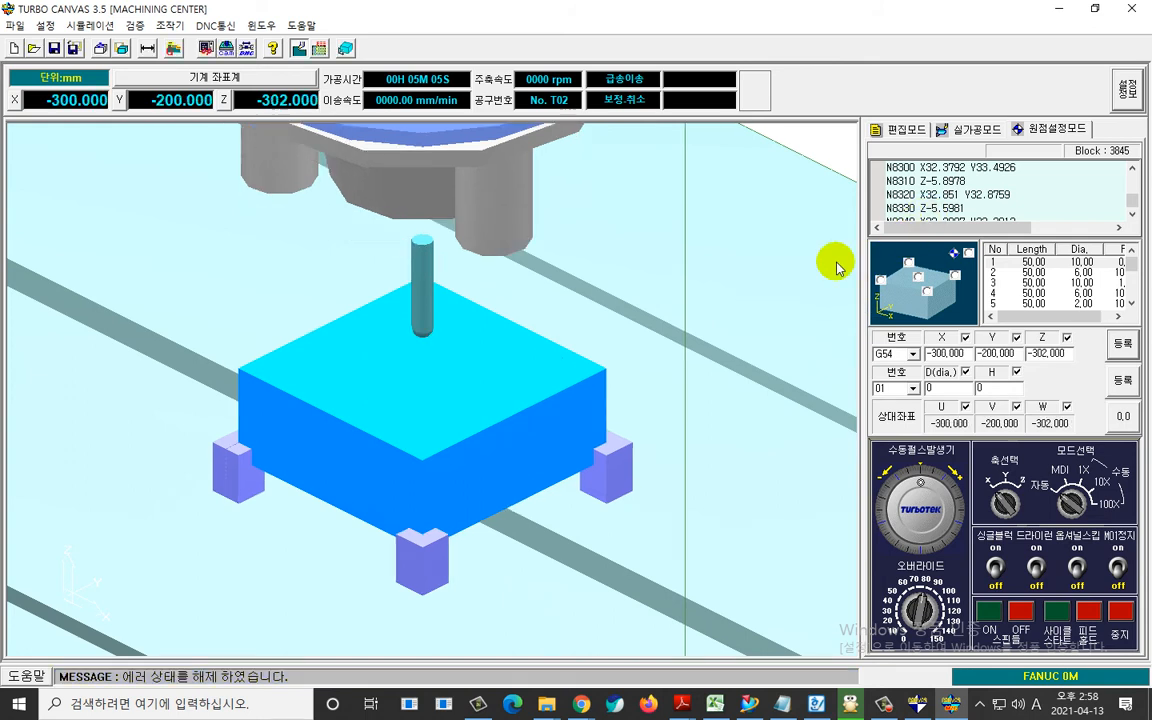
# Replace the entire loaded NC program with the copied listing, stop the machine, and start the machining cycle.
pyautogui.hotkey('ctrl', 'a')
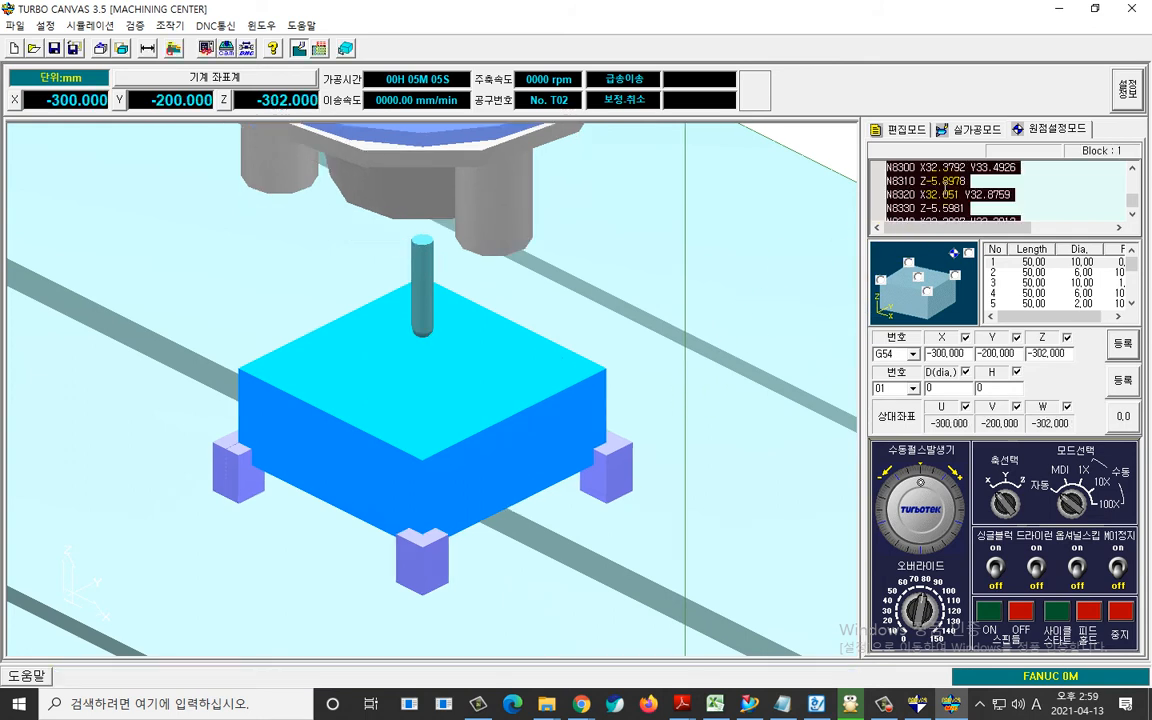
pyautogui.hotkey('ctrl', 'v')
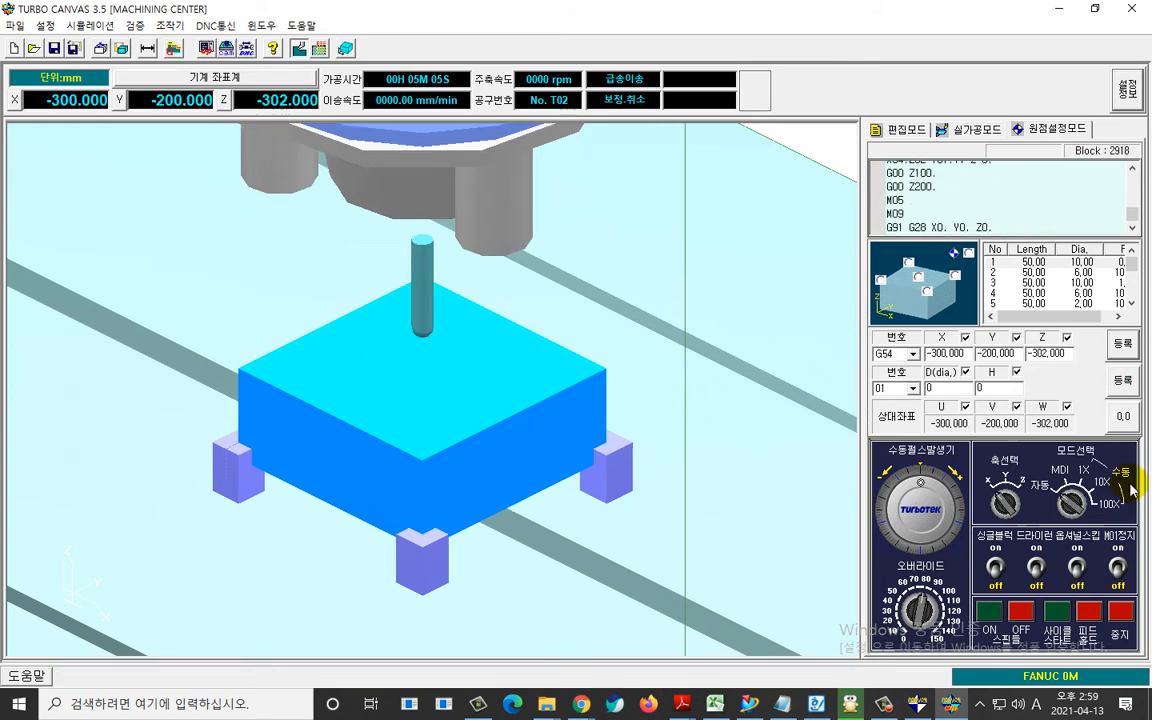
pyautogui.click(1112, 618)
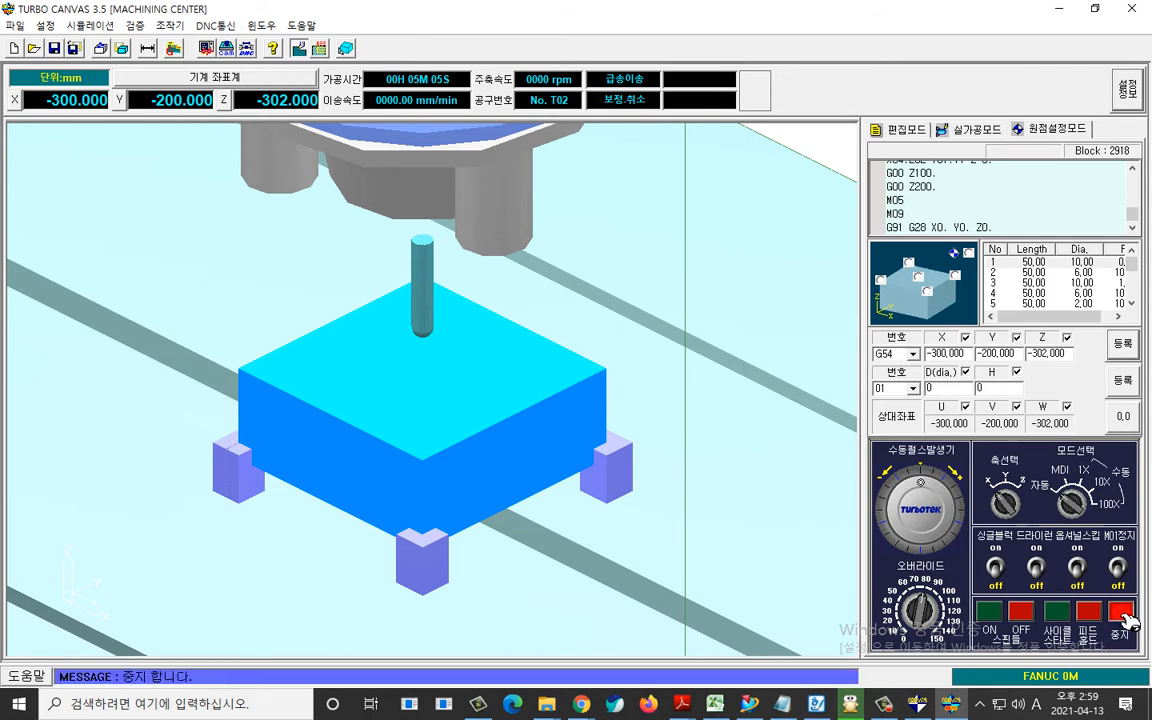
pyautogui.click(1060, 620)
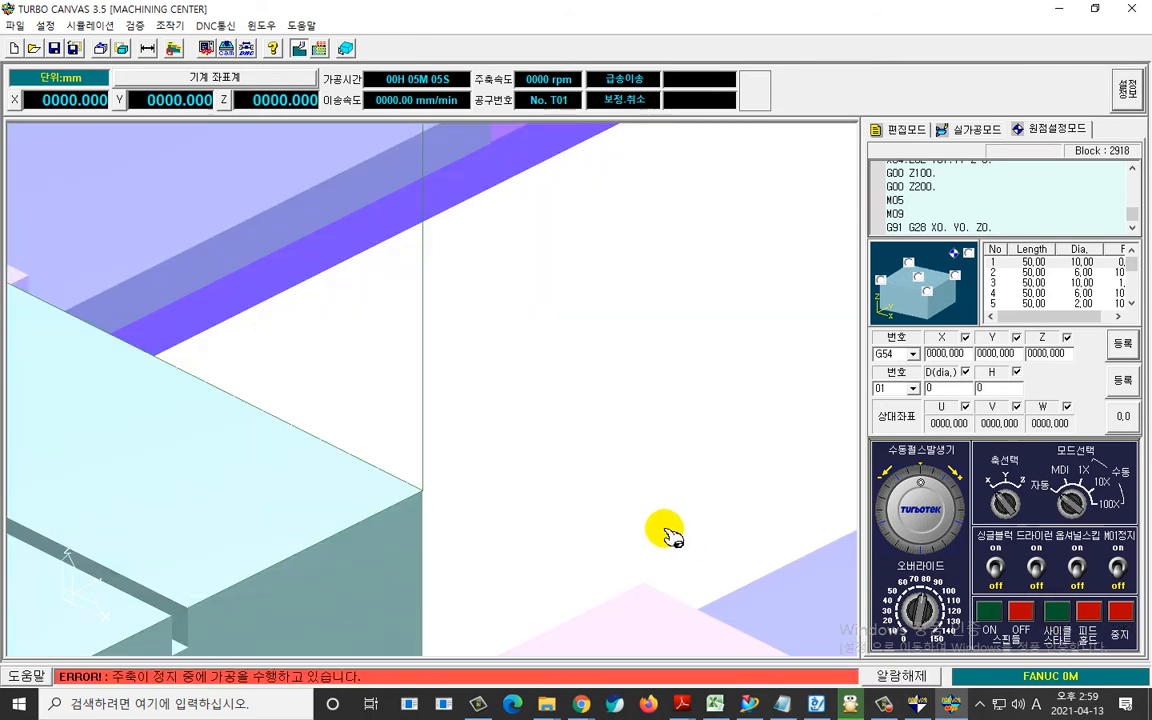
# Release the spindle alarm, stop the machine, and restart the machining cycle with the whole table in view.
pyautogui.click(901, 676)
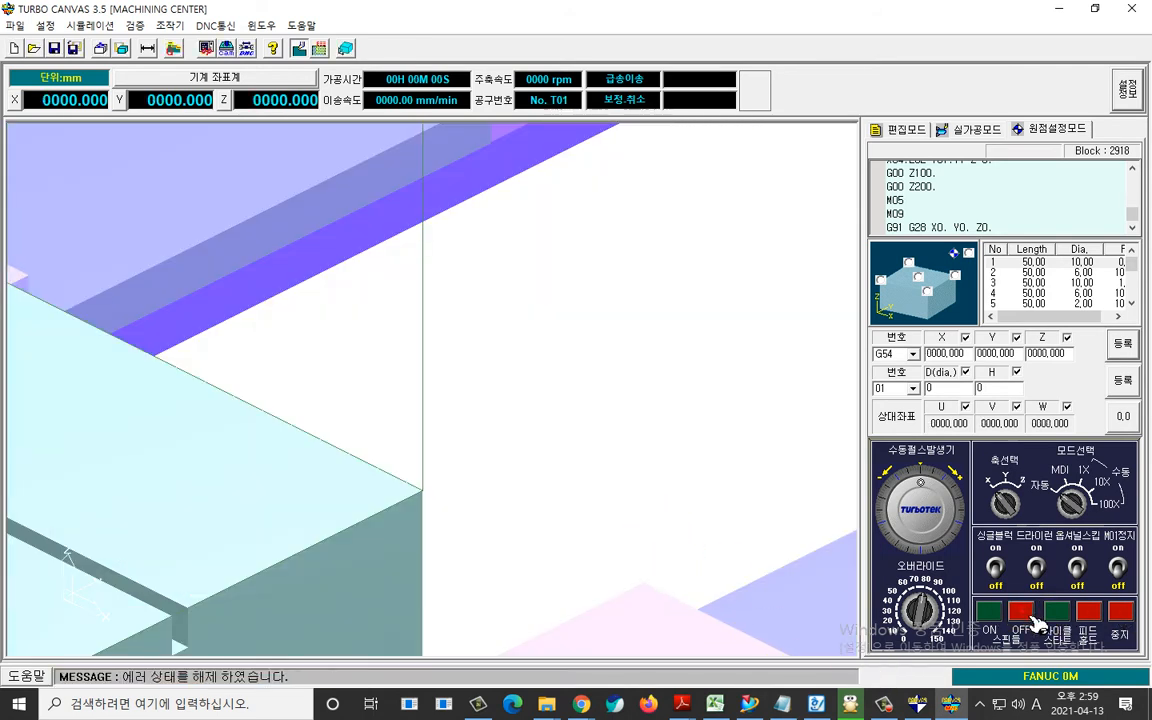
pyautogui.click(1124, 614)
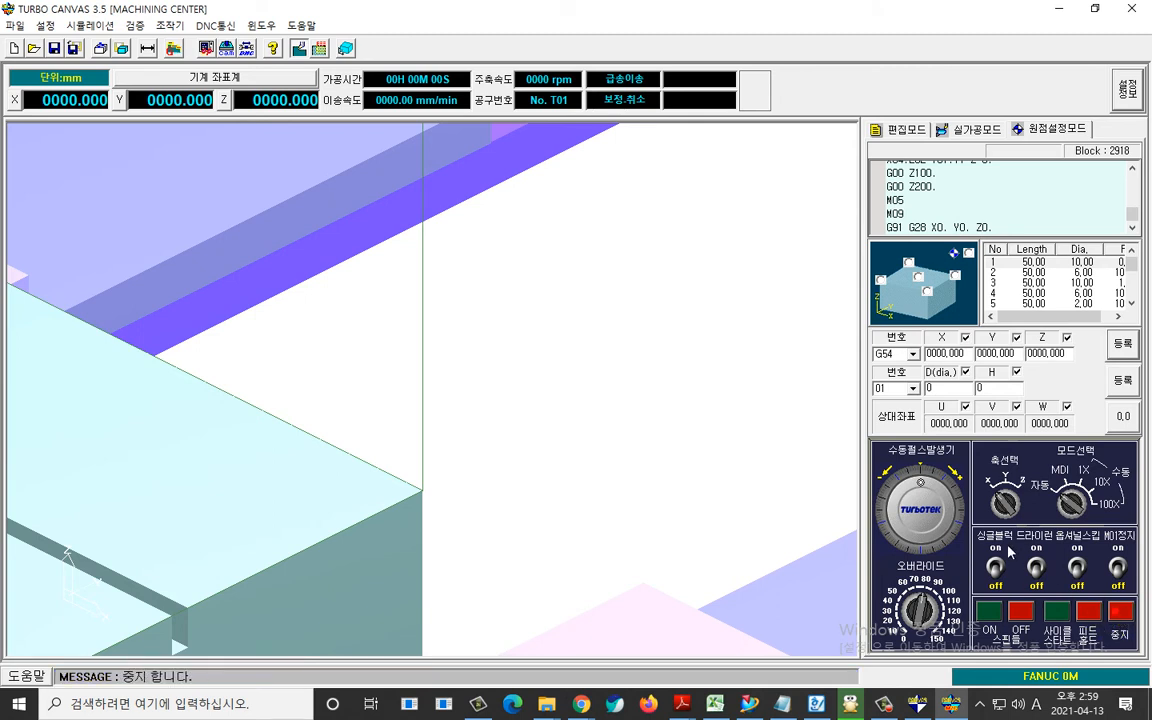
pyautogui.moveTo(588, 450); pyautogui.dragTo(300, 430, button='right')
pyautogui.moveTo(450, 530); pyautogui.dragTo(270, 432, button='right')
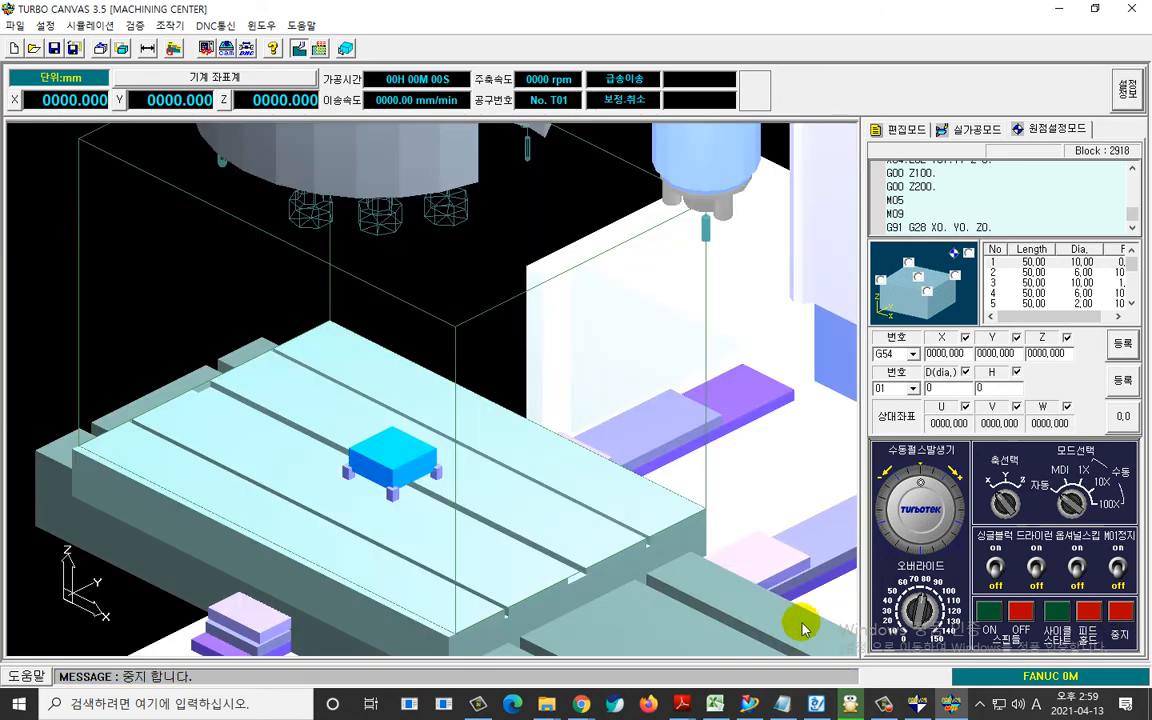
pyautogui.click(1066, 617)
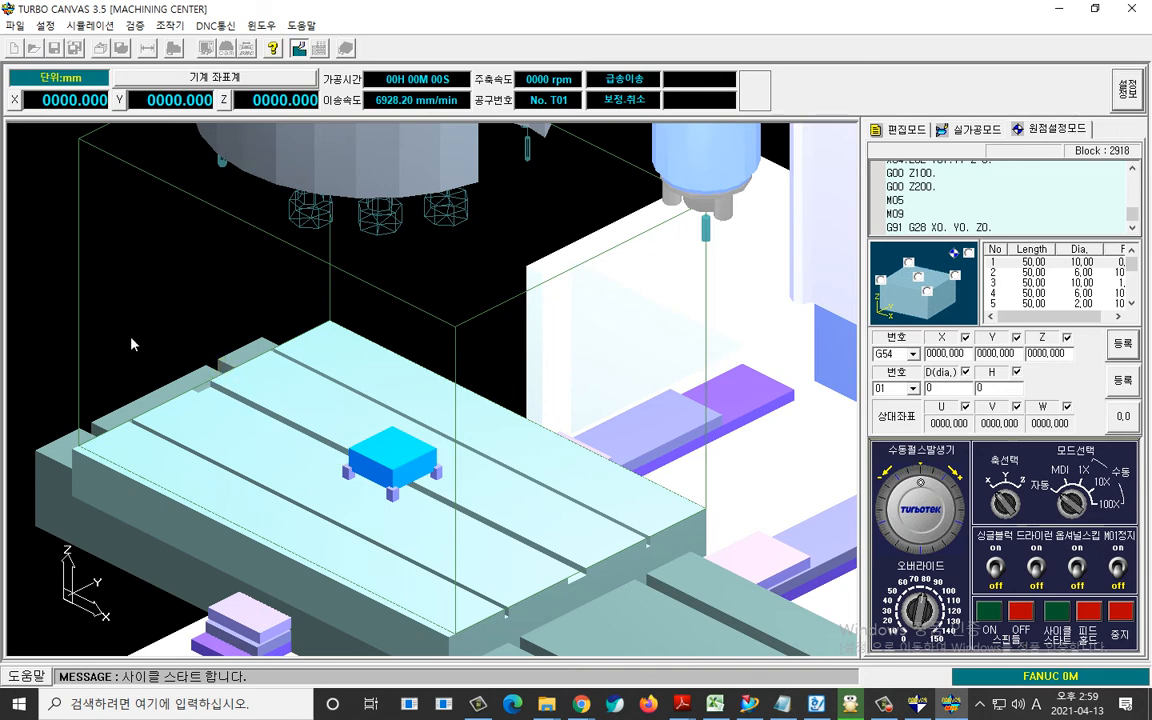
# Examine the pocket being cut in a close view of the block during the machining run.
pyautogui.moveTo(131, 339); pyautogui.dragTo(608, 621, button='right')
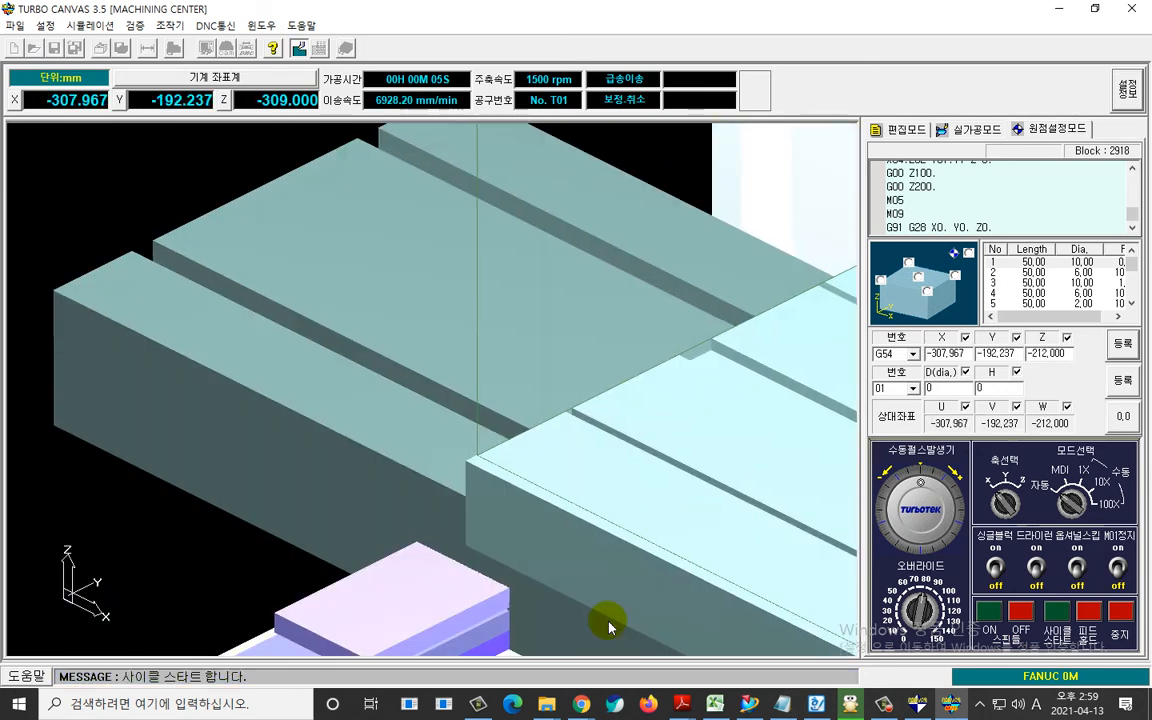
pyautogui.moveTo(510, 549); pyautogui.dragTo(480, 485, button='right')
pyautogui.moveTo(517, 406); pyautogui.dragTo(828, 592, button='right')
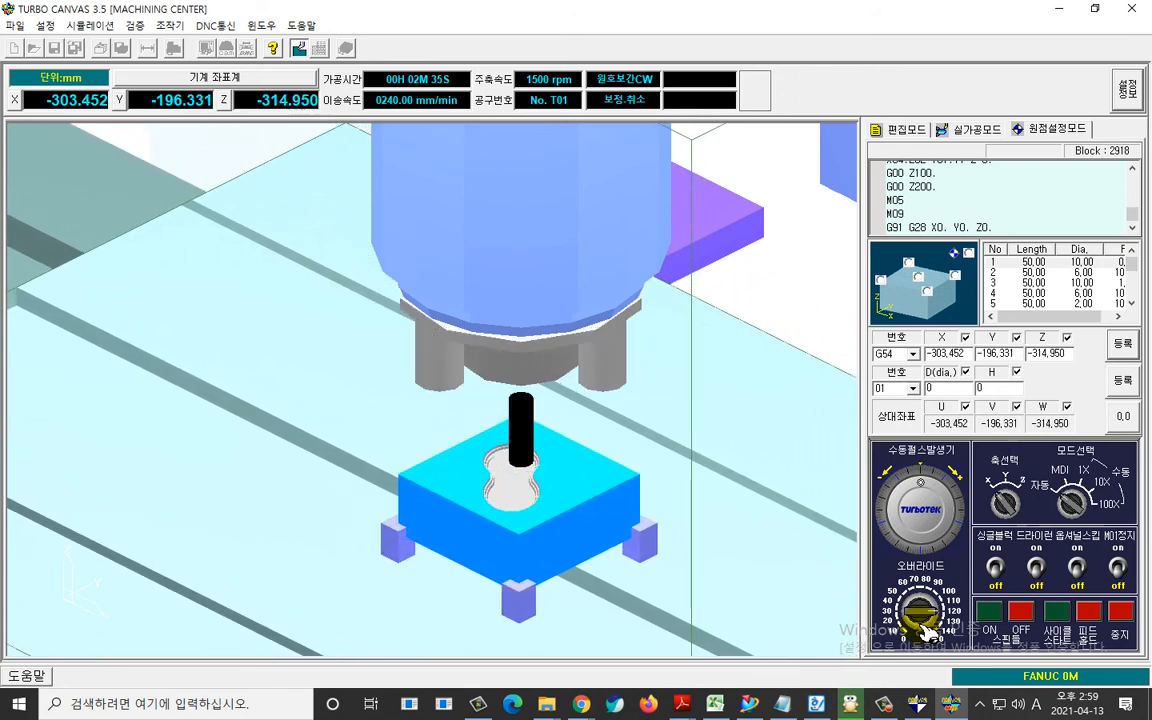
pyautogui.moveTo(255, 384); pyautogui.dragTo(358, 429)
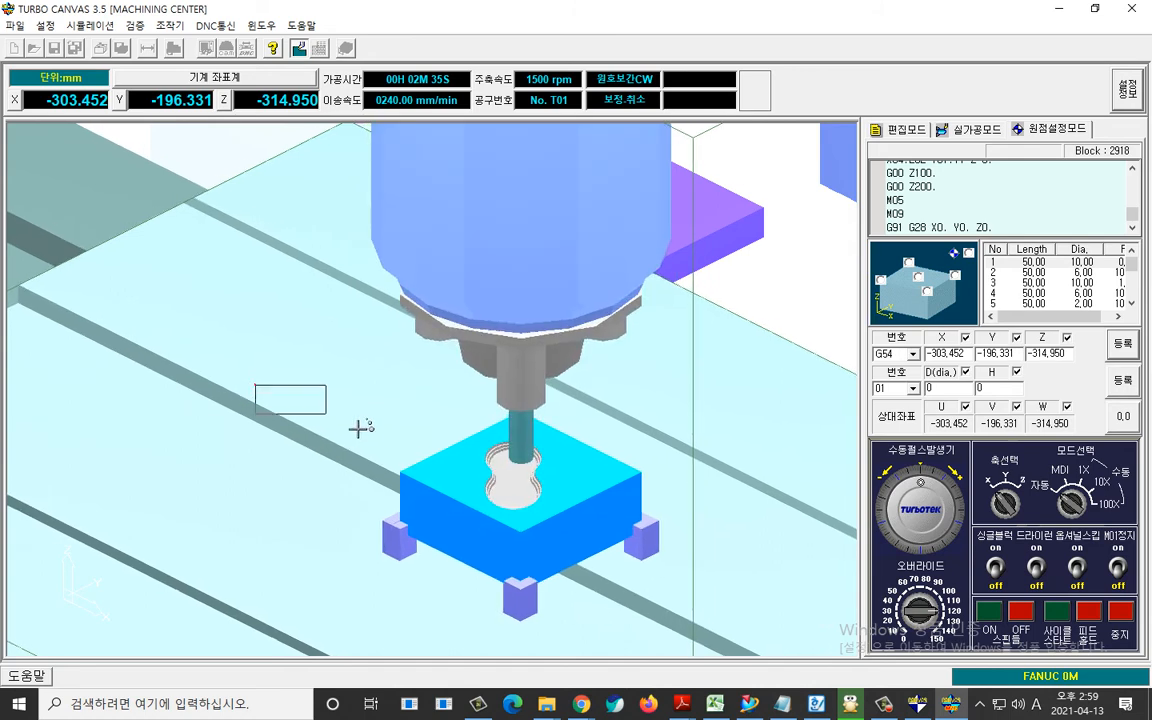
pyautogui.moveTo(690, 700); pyautogui.dragTo(656, 643)
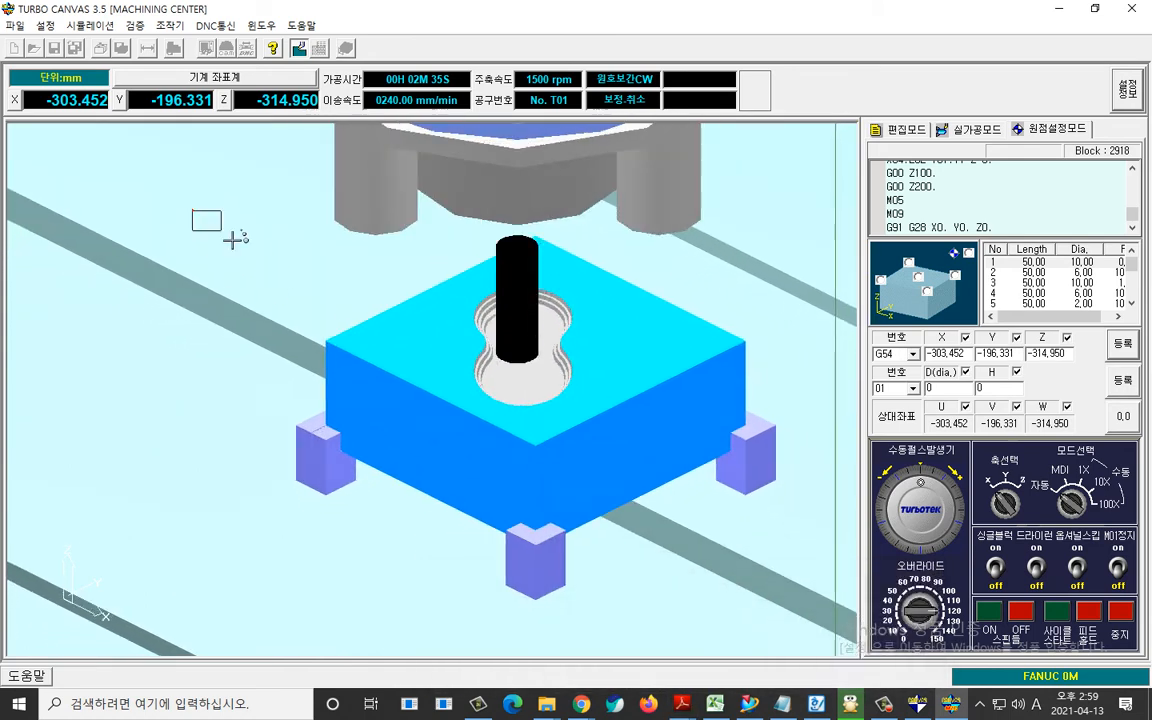
pyautogui.moveTo(763, 562); pyautogui.dragTo(765, 564)
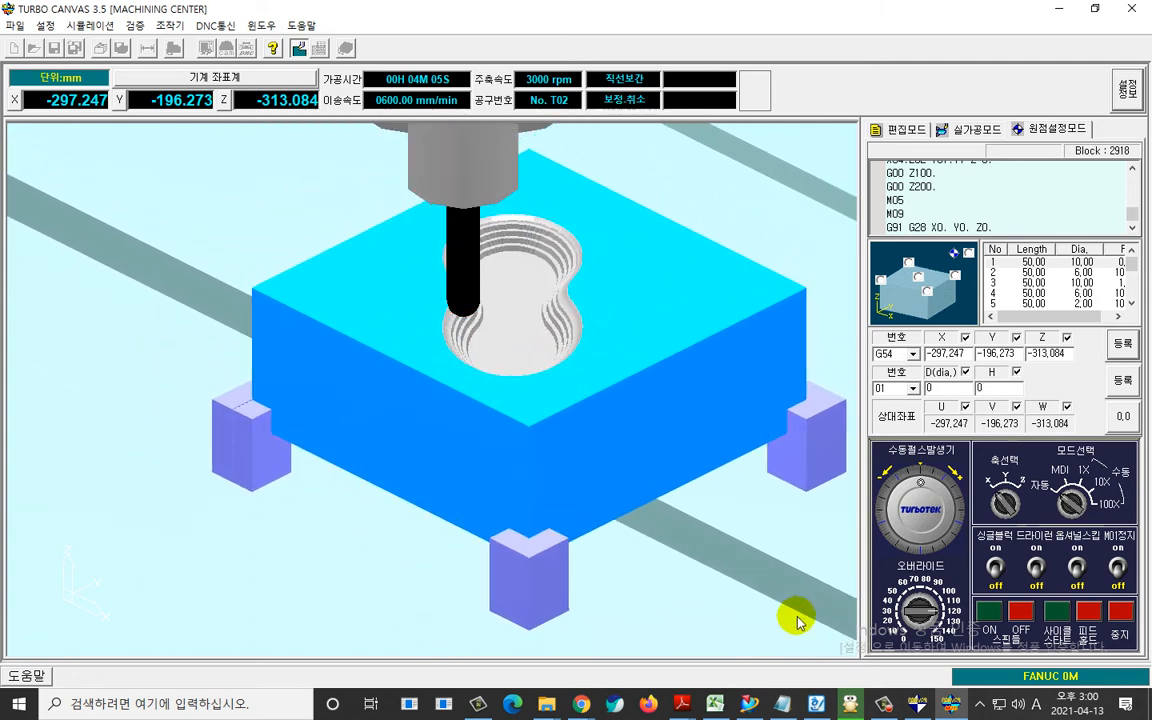
# Raise the feed override (오버라이드) to 150% and keep the block in close view until machining finishes.
pyautogui.click(934, 629)
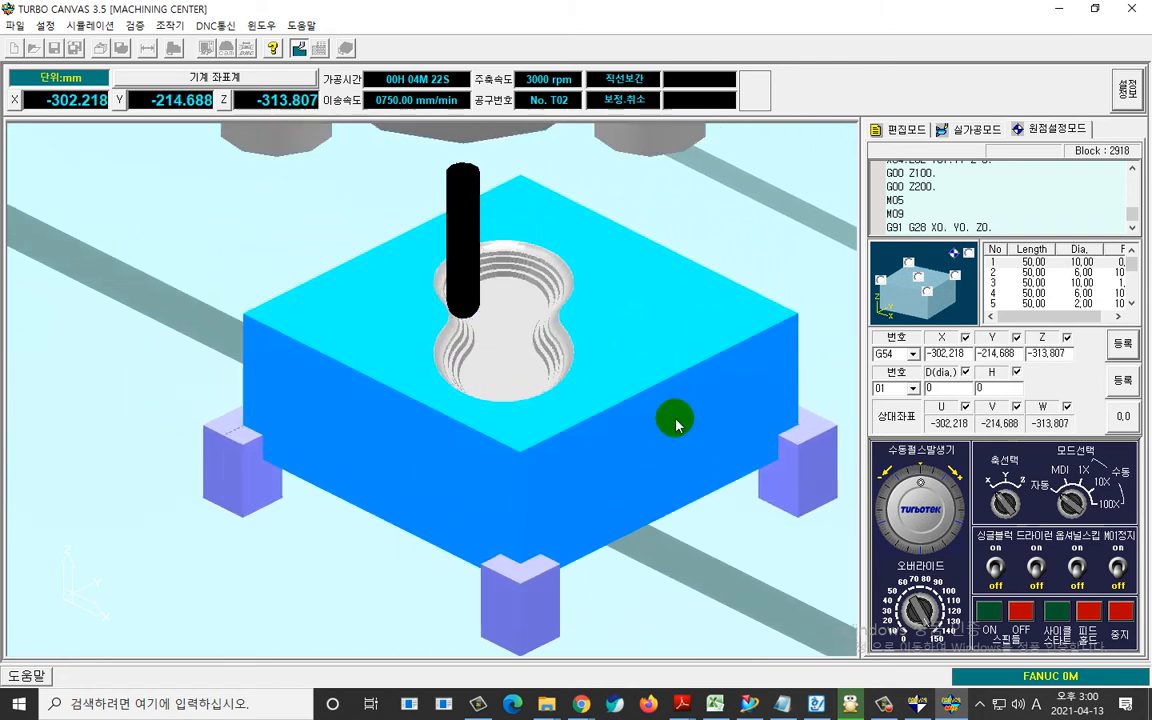
pyautogui.click(661, 408)
pyautogui.click(704, 386)
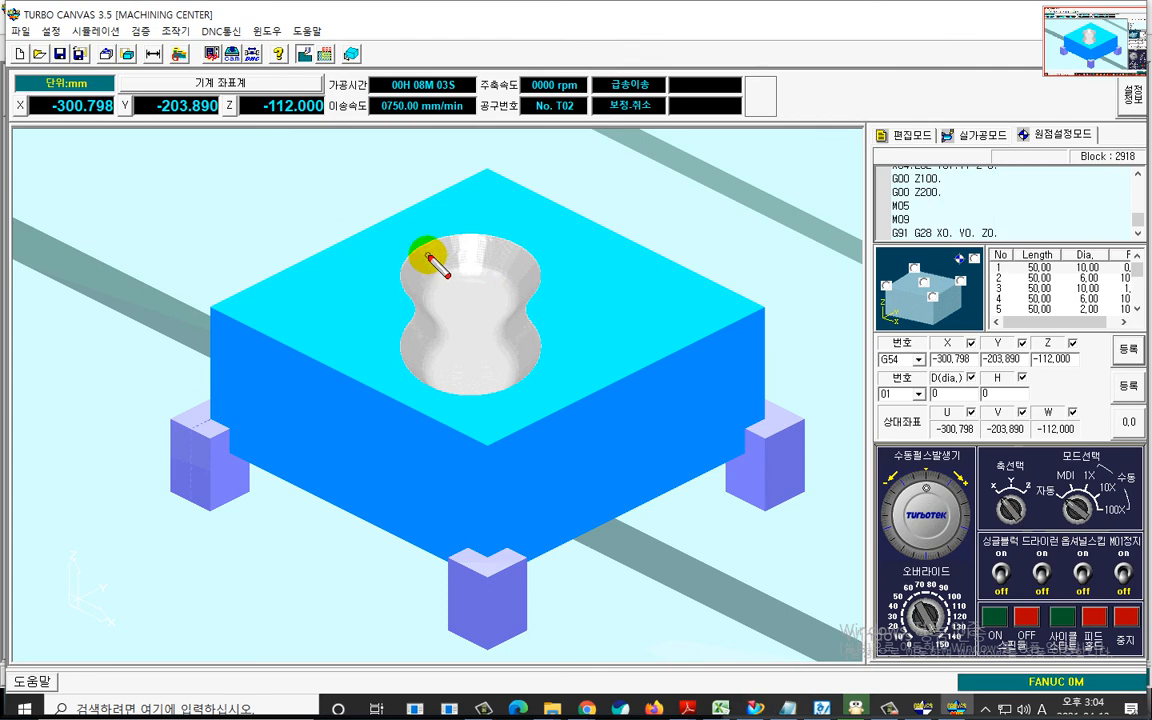
pyautogui.moveTo(421, 249); pyautogui.dragTo(421, 300)
pyautogui.moveTo(520, 260)
pyautogui.mouseDown()
pyautogui.moveTo(524, 303)
pyautogui.moveTo(460, 306)
pyautogui.moveTo(478, 261)
pyautogui.moveTo(502, 312)
pyautogui.mouseUp()
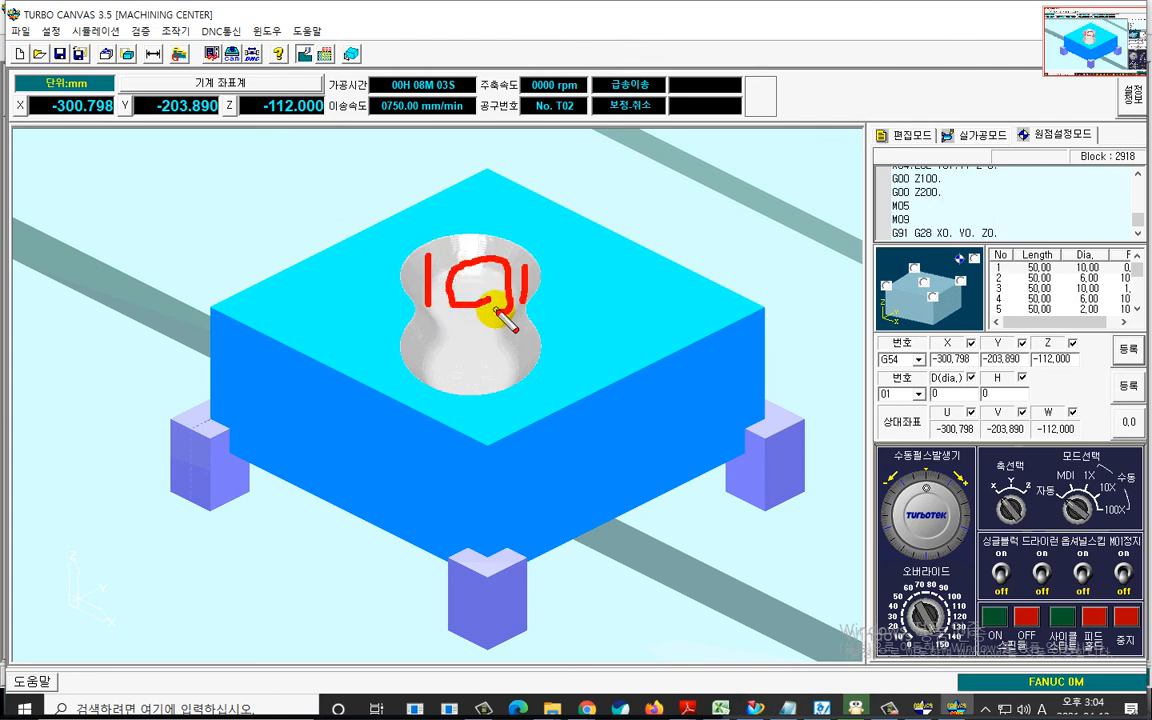
pyautogui.press('Escape')
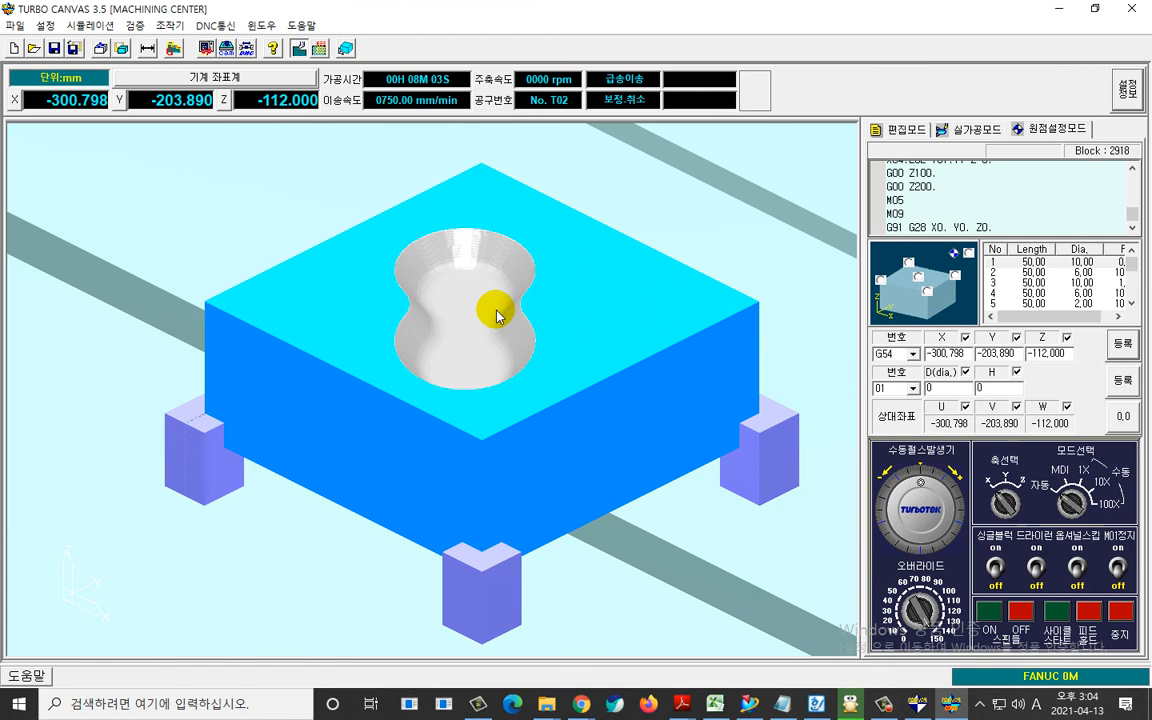